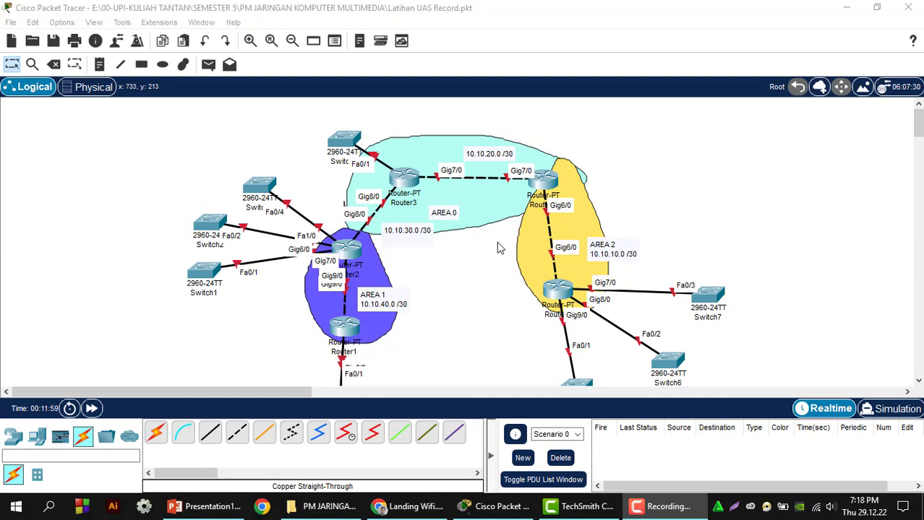
{"action": "scroll", "coordinate": [497, 246], "scroll_direction": "down", "scroll_amount": 3}
{"action": "scroll", "coordinate": [497, 246], "scroll_direction": "up", "scroll_amount": 2}
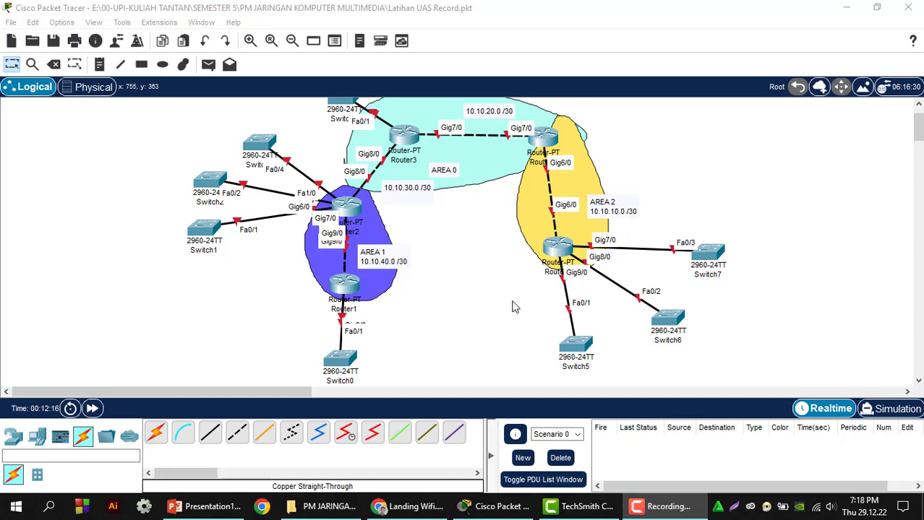
{"action": "scroll", "coordinate": [511, 307], "scroll_direction": "up", "scroll_amount": 2}
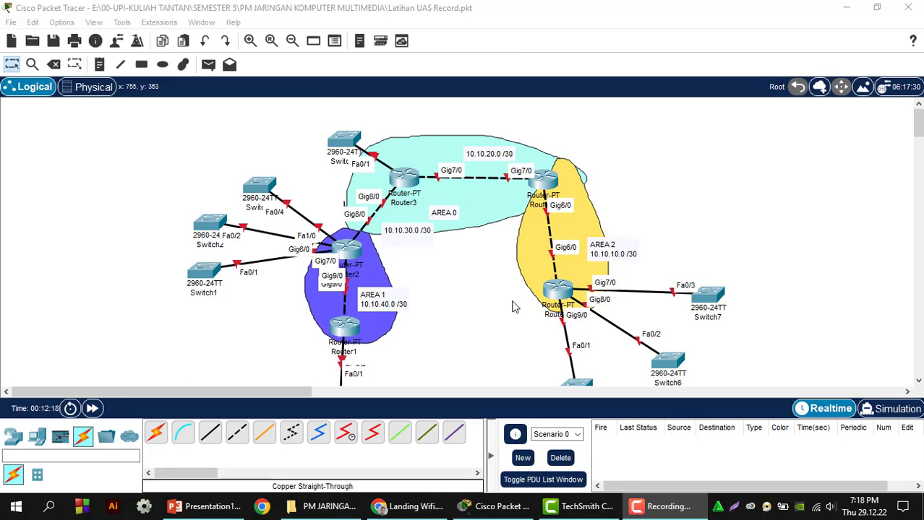
{"action": "scroll", "coordinate": [511, 307], "scroll_direction": "down", "scroll_amount": 2}
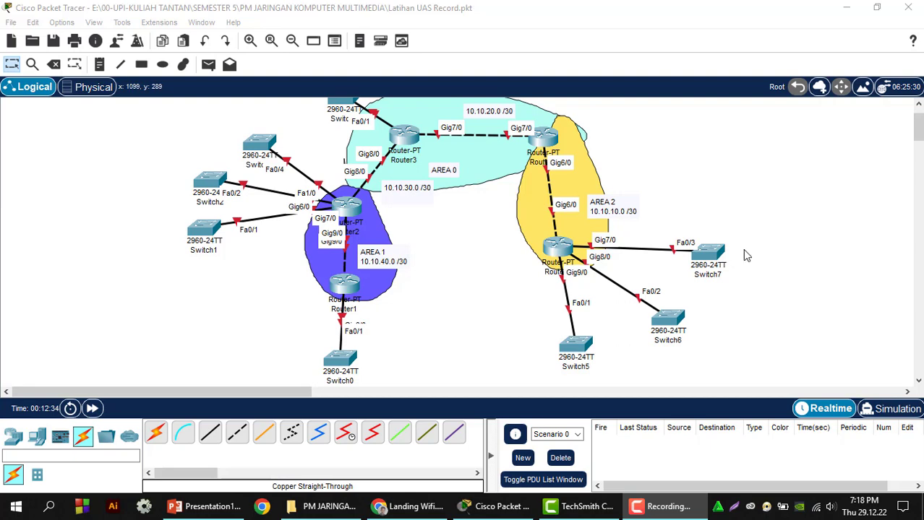
{"action": "scroll", "coordinate": [476, 261], "scroll_direction": "up", "scroll_amount": 2}
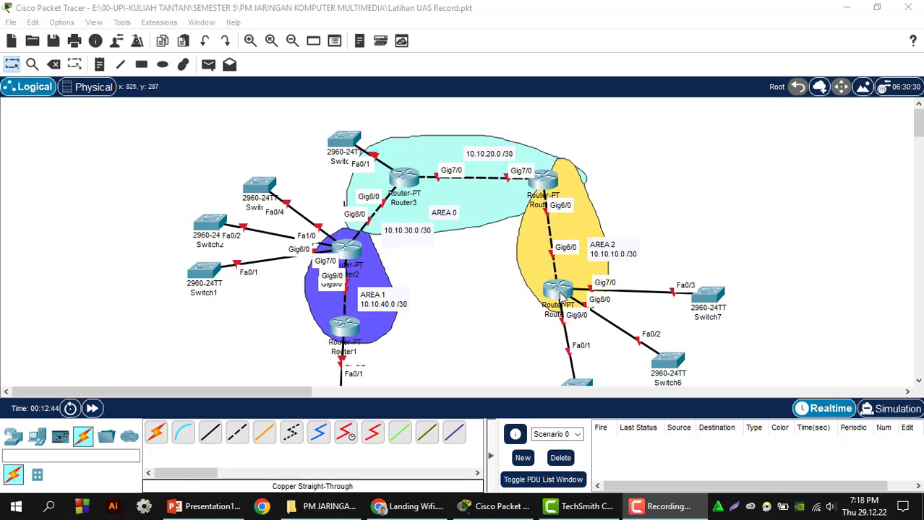
- Open the GigabitEthernet6/0 configuration of Router5 in Area 2 and set its IPv4 address to 10.10.10.1
{"action": "left_click", "coordinate": [562, 296]}
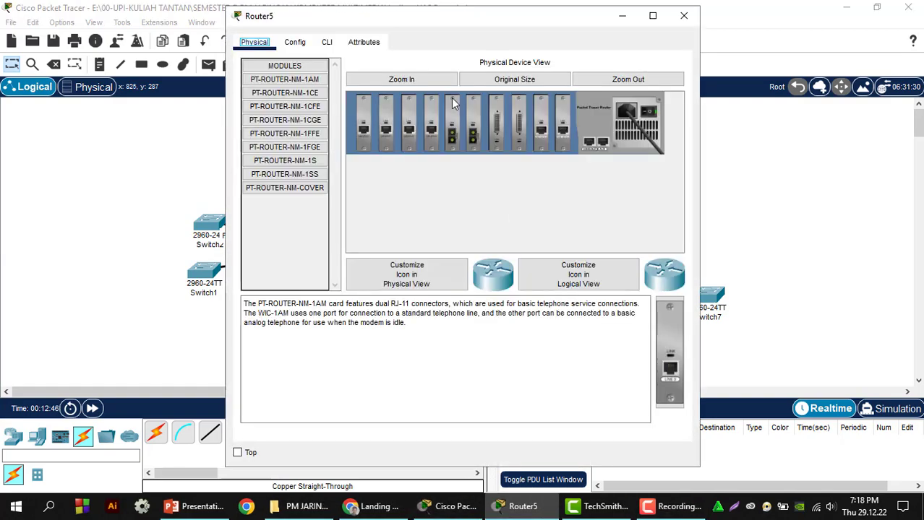
{"action": "left_click_drag", "start_coordinate": [423, 25], "coordinate": [213, 151]}
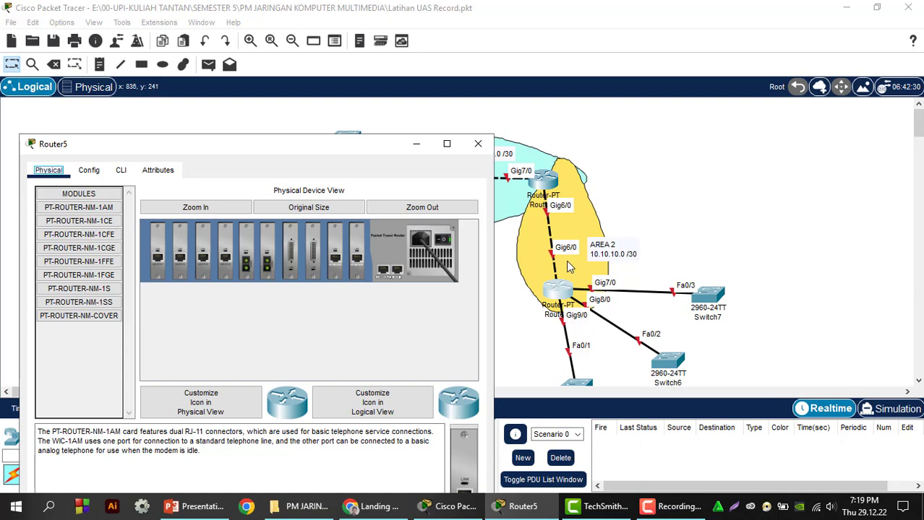
{"action": "left_click", "coordinate": [89, 170]}
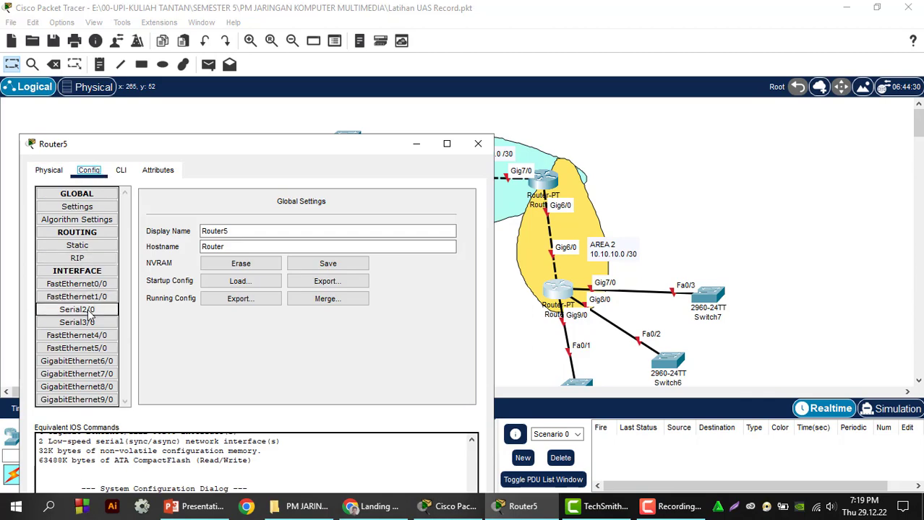
{"action": "left_click", "coordinate": [83, 366]}
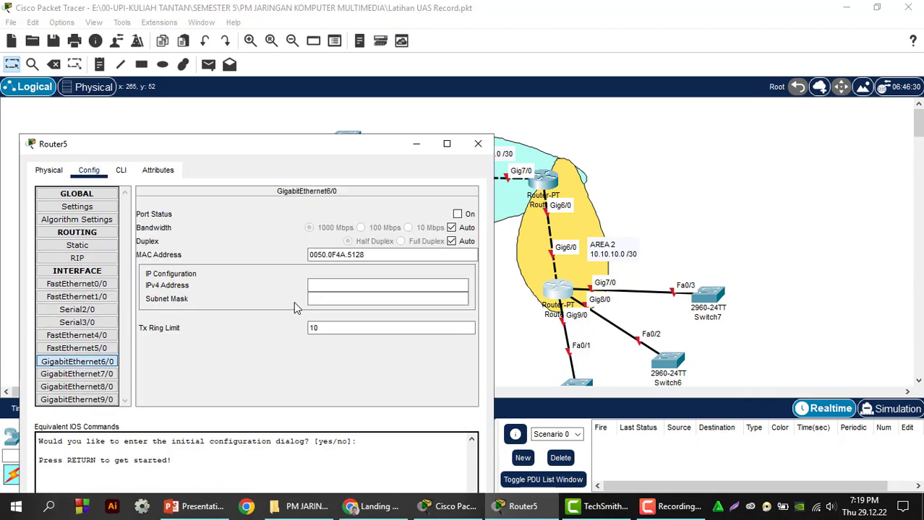
{"action": "left_click", "coordinate": [342, 287]}
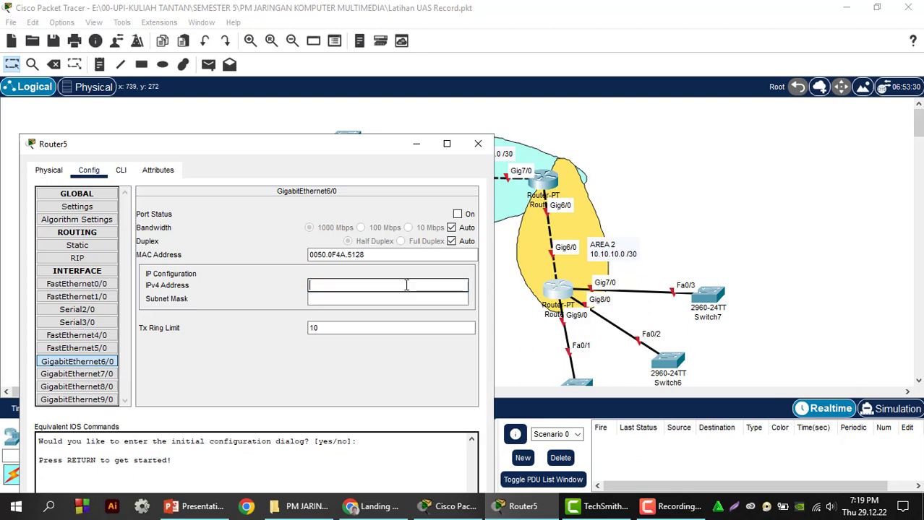
{"action": "type", "text": "10.10.10.1"}
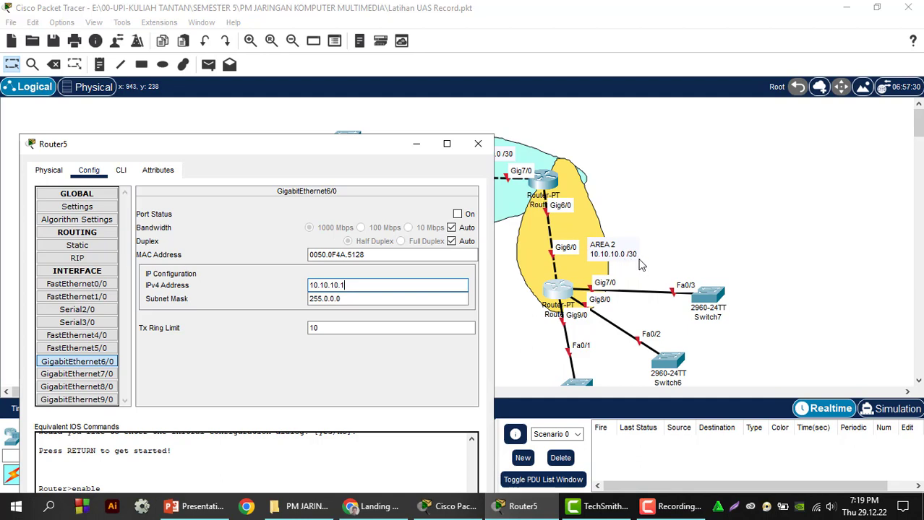
- Set the subnet mask of Router5's GigabitEthernet6/0 to 255.255.255.252 and switch the port on
{"action": "left_click", "coordinate": [344, 300]}
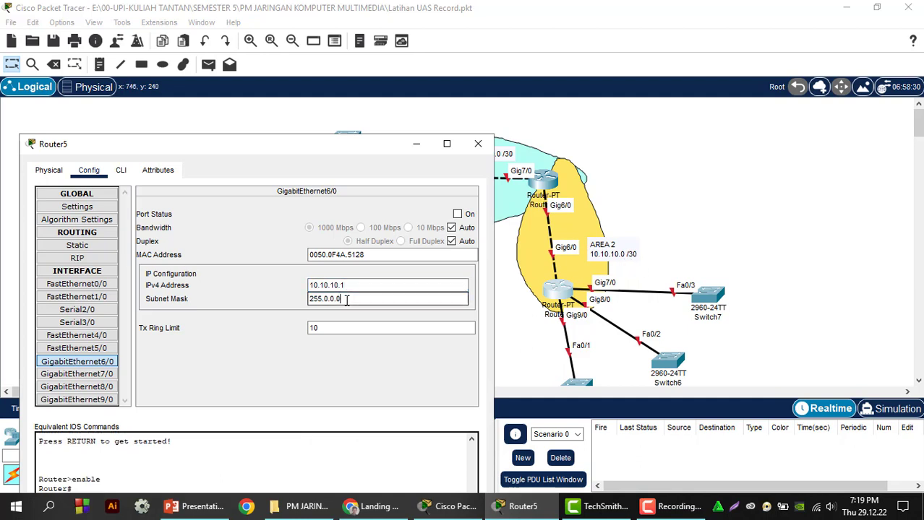
{"action": "key", "text": "Left"}
{"action": "key", "text": "Left"}
{"action": "key", "text": "Left"}
{"action": "key", "text": "Left"}
{"action": "key", "text": "BackSpace"}
{"action": "type", "text": "255"}
{"action": "key", "text": "Right"}
{"action": "key", "text": "BackSpace"}
{"action": "type", "text": "255"}
{"action": "key", "text": "Right"}
{"action": "key", "text": "Right"}
{"action": "type", "text": "252"}
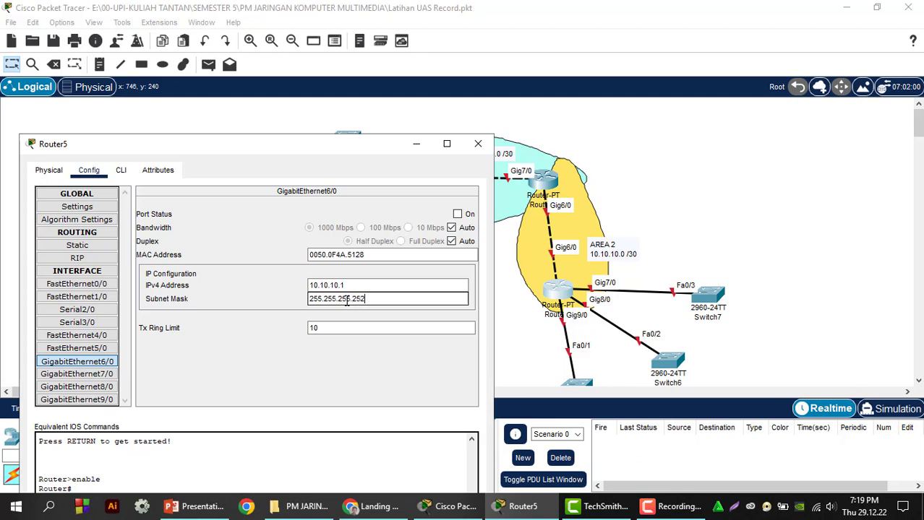
{"action": "left_click", "coordinate": [457, 214]}
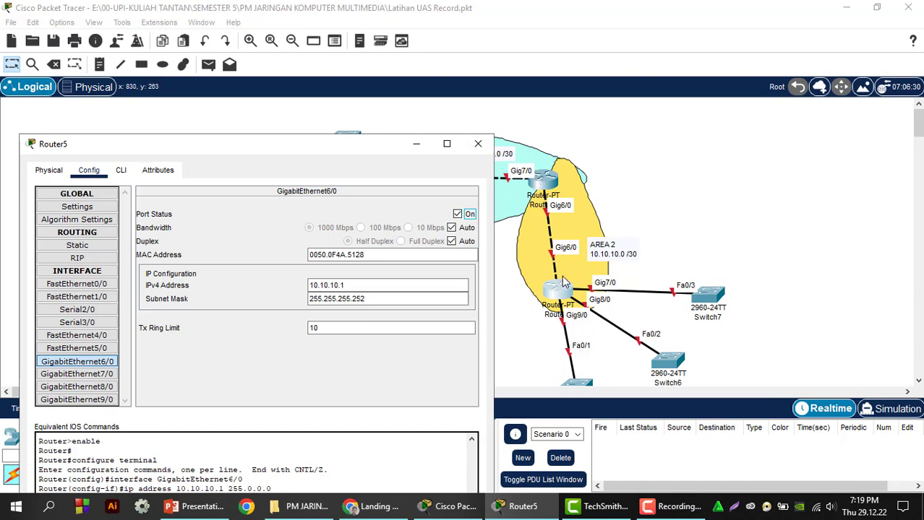
{"action": "left_click", "coordinate": [468, 153]}
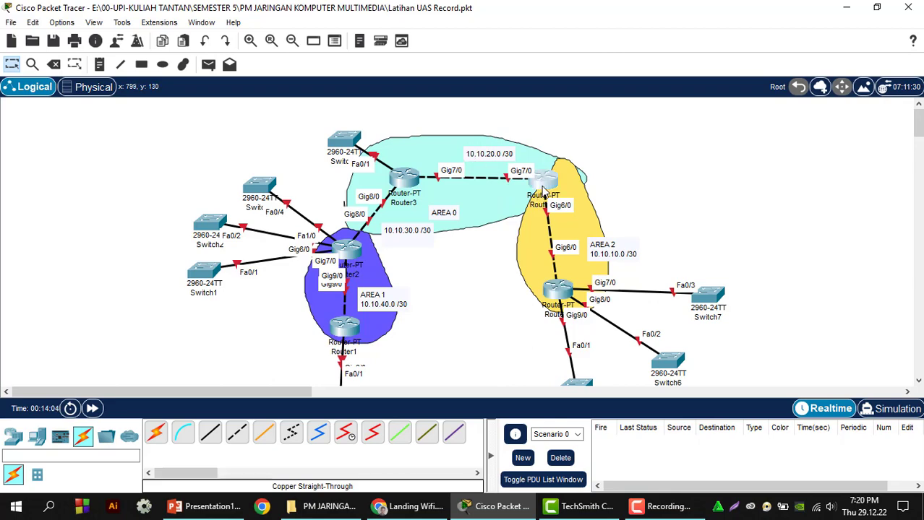
- Open the GigabitEthernet6/0 configuration of Router4, between Area 0 and Area 2, and set its IPv4 address to 10.10.10.2
{"action": "left_click", "coordinate": [542, 182]}
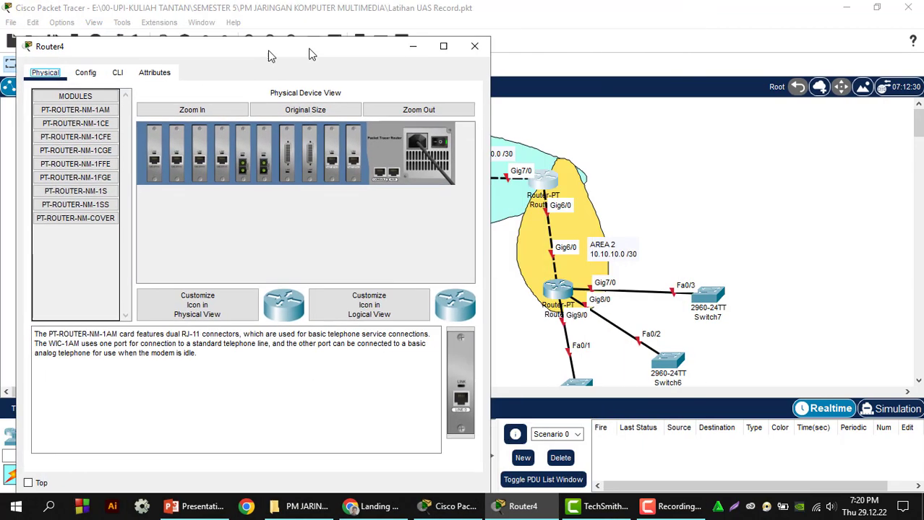
{"action": "left_click_drag", "start_coordinate": [310, 53], "coordinate": [231, 53]}
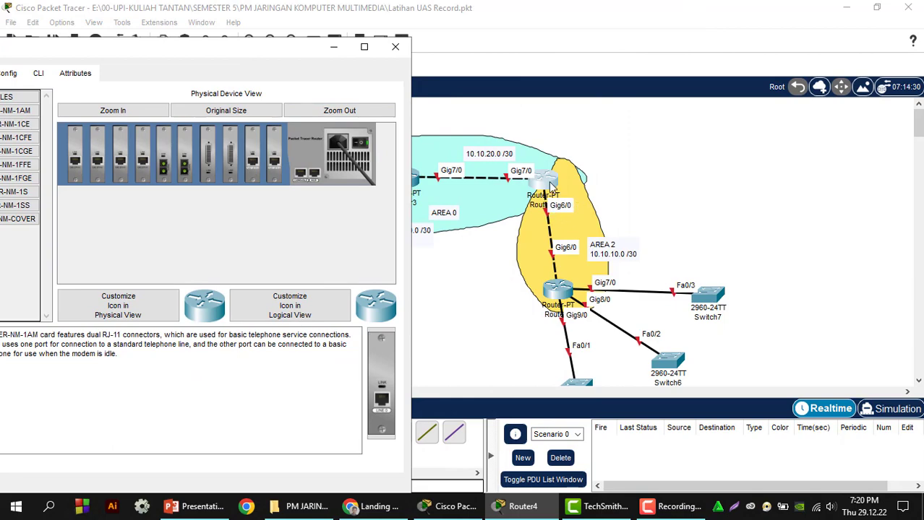
{"action": "mouse_move", "coordinate": [551, 185]}
{"action": "left_mouse_down"}
{"action": "mouse_move", "coordinate": [555, 153]}
{"action": "mouse_move", "coordinate": [579, 151]}
{"action": "mouse_move", "coordinate": [544, 196]}
{"action": "left_mouse_up"}
{"action": "left_click", "coordinate": [516, 509]}
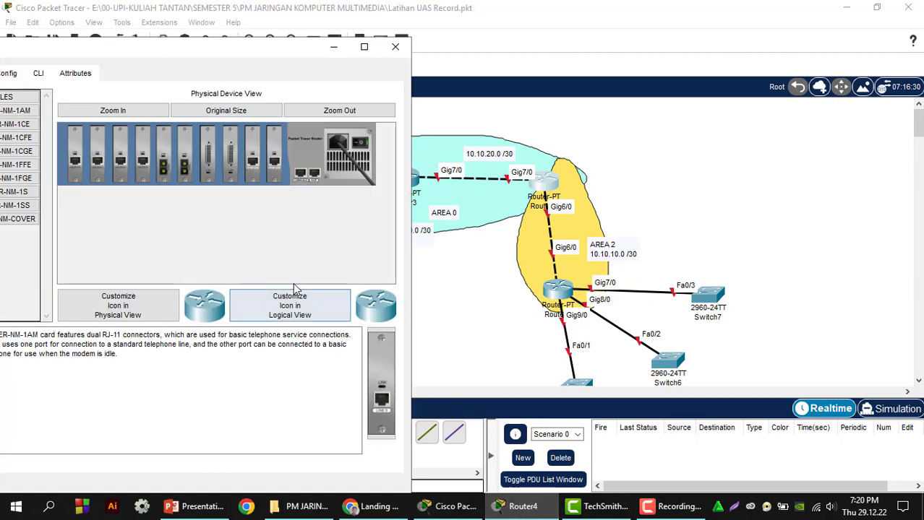
{"action": "left_click_drag", "start_coordinate": [176, 52], "coordinate": [223, 49]}
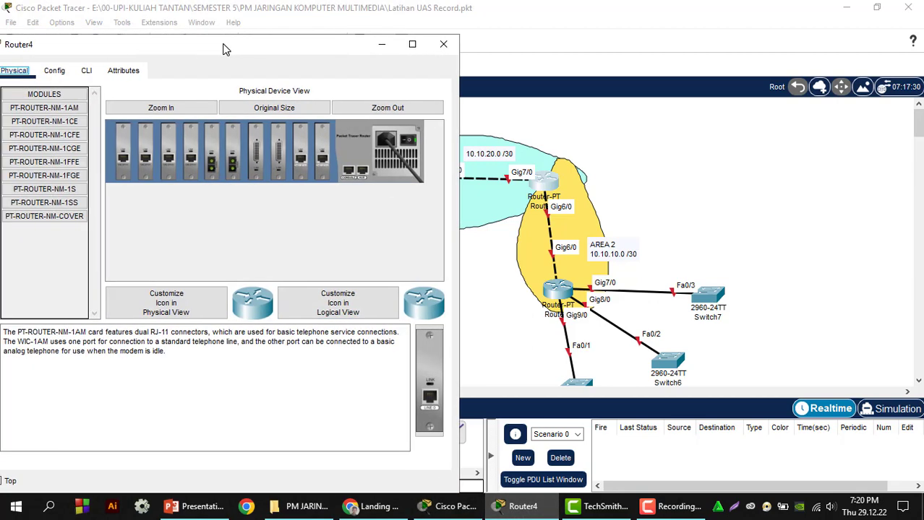
{"action": "left_click", "coordinate": [55, 70]}
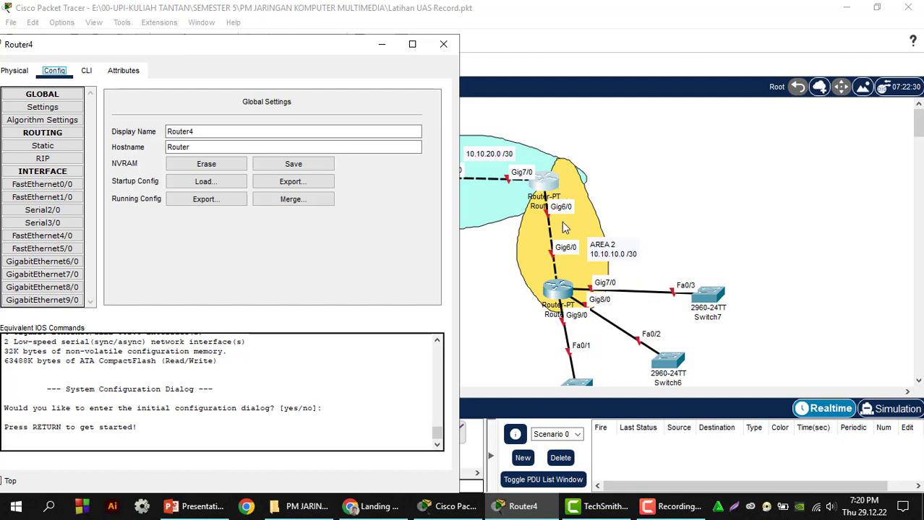
{"action": "left_click", "coordinate": [43, 261]}
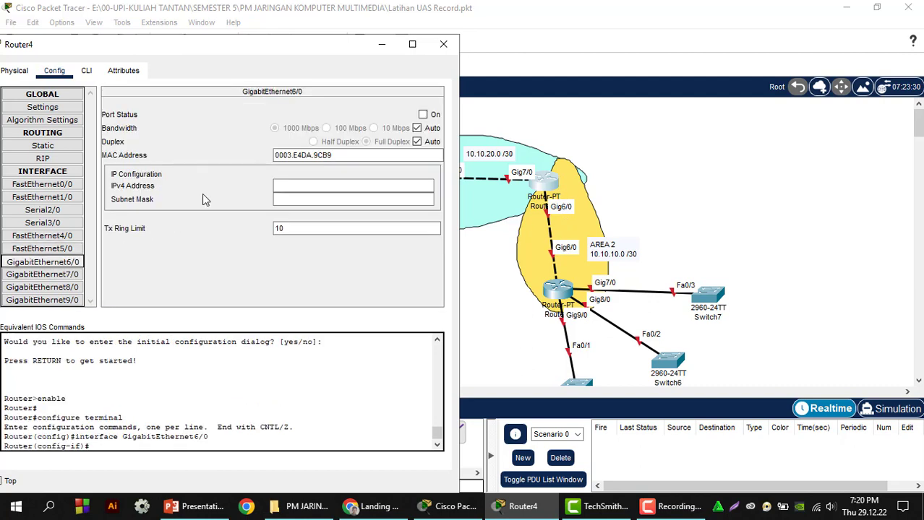
{"action": "left_click", "coordinate": [318, 185]}
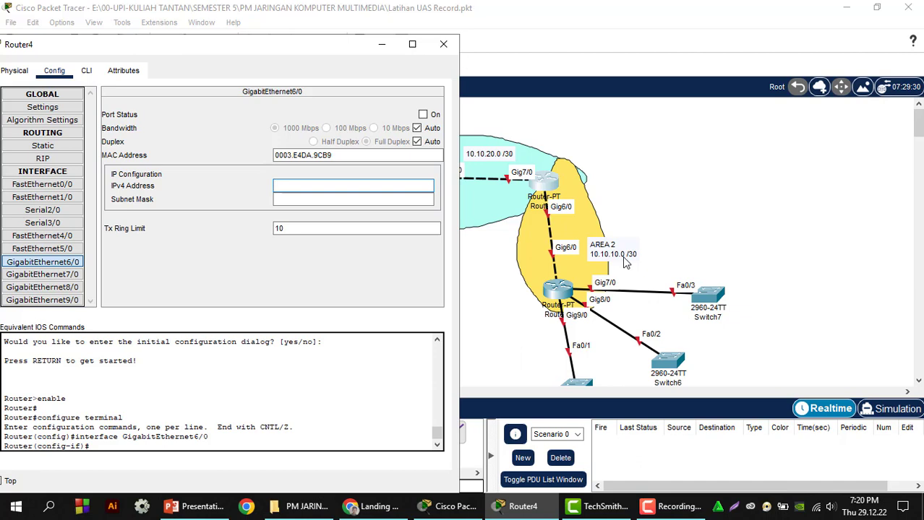
{"action": "type", "text": "10.10.10.2"}
- Set the subnet mask of Router4's GigabitEthernet6/0 to 255.255.255.252 and switch the port on
{"action": "left_click", "coordinate": [339, 200]}
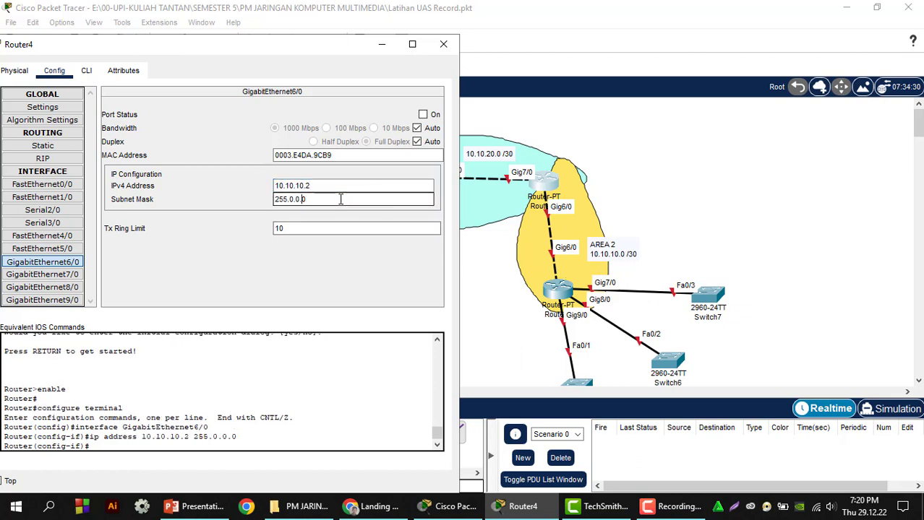
{"action": "key", "text": "Left"}
{"action": "key", "text": "Left"}
{"action": "key", "text": "Left"}
{"action": "key", "text": "BackSpace"}
{"action": "type", "text": "255"}
{"action": "key", "text": "BackSpace"}
{"action": "type", "text": "255"}
{"action": "key", "text": "Right"}
{"action": "key", "text": "Right"}
{"action": "key", "text": "BackSpace"}
{"action": "type", "text": "252"}
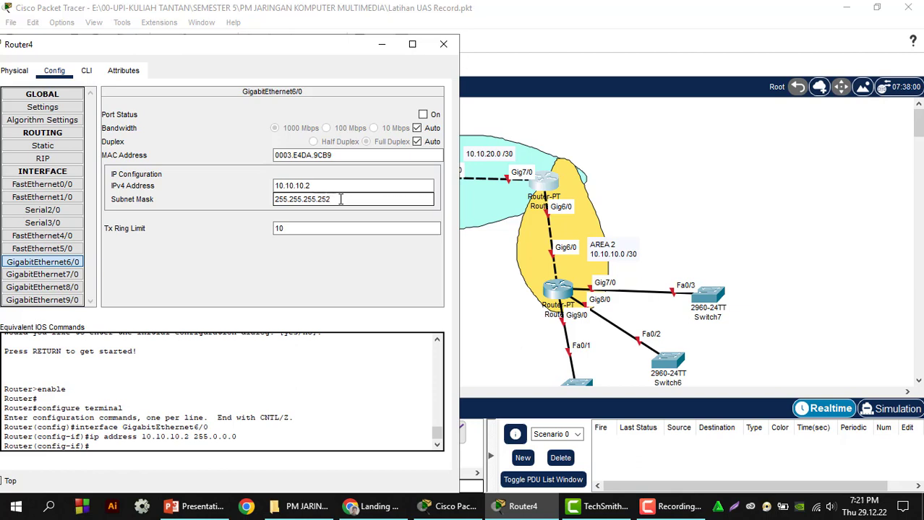
{"action": "left_click", "coordinate": [422, 115]}
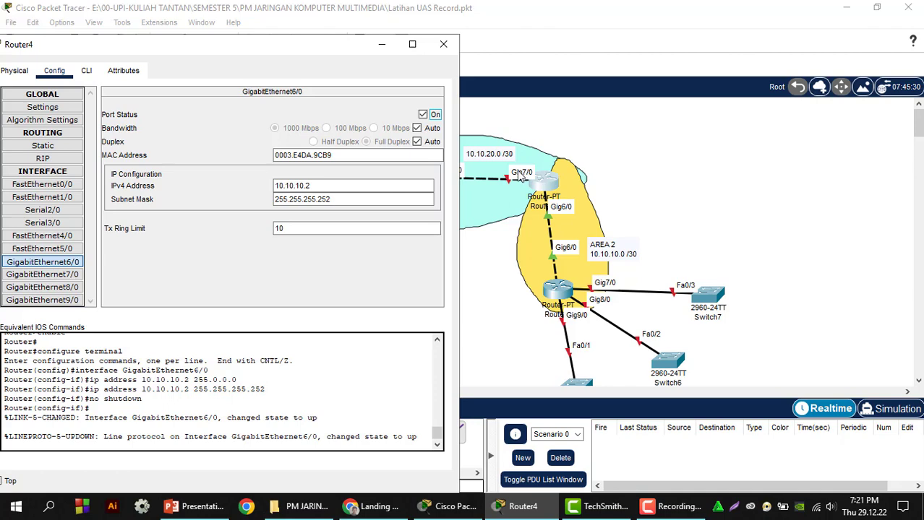
- Give Router4's GigabitEthernet7/0 the IPv4 address 10.10.20.1 with mask 255.255.255.252 and switch the port on
{"action": "left_click", "coordinate": [71, 279]}
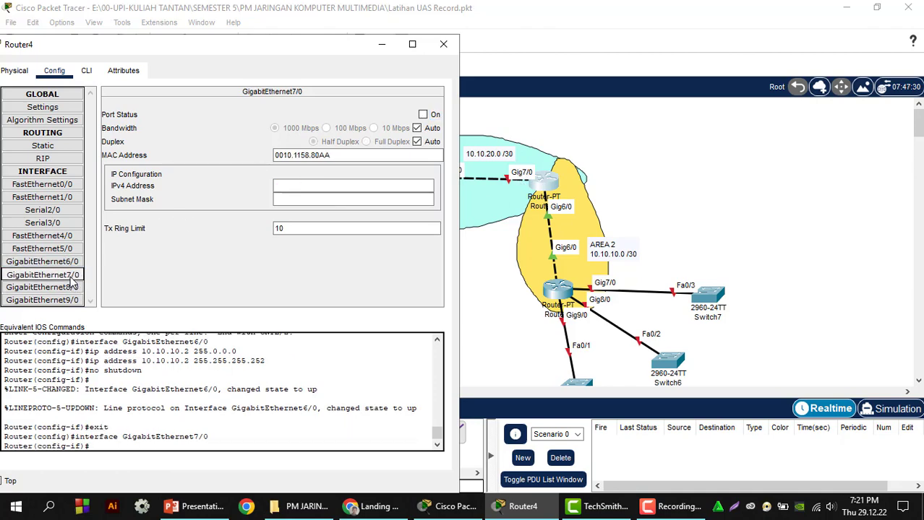
{"action": "left_click", "coordinate": [291, 187]}
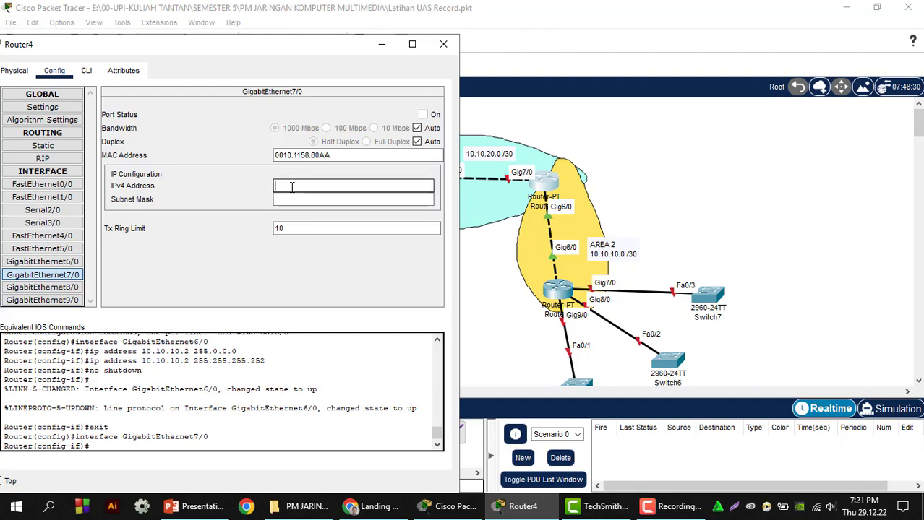
{"action": "left_click_drag", "start_coordinate": [270, 55], "coordinate": [253, 117]}
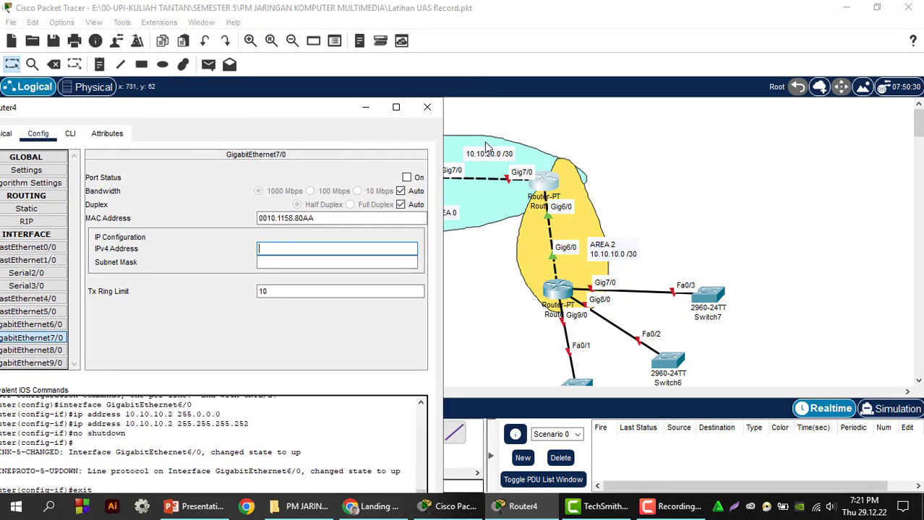
{"action": "left_click_drag", "start_coordinate": [324, 108], "coordinate": [341, 95]}
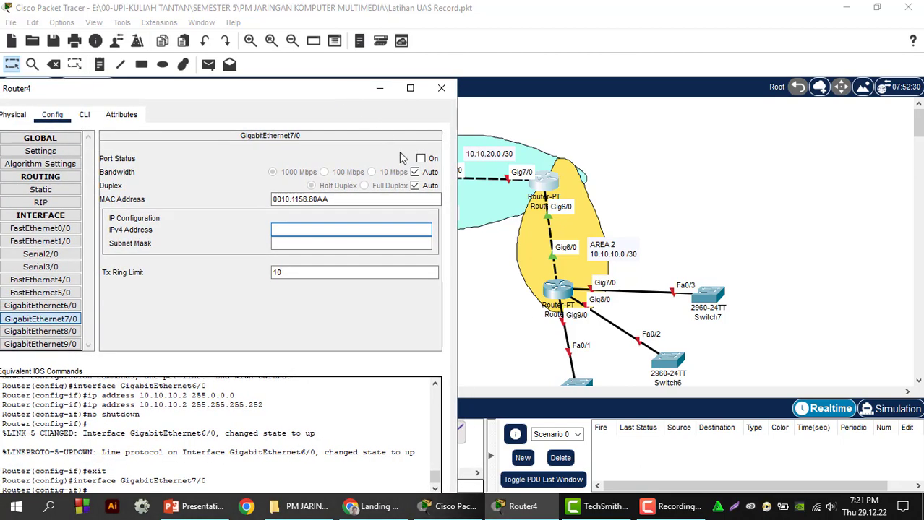
{"action": "type", "text": "10.10.20.1"}
{"action": "key", "text": "Return"}
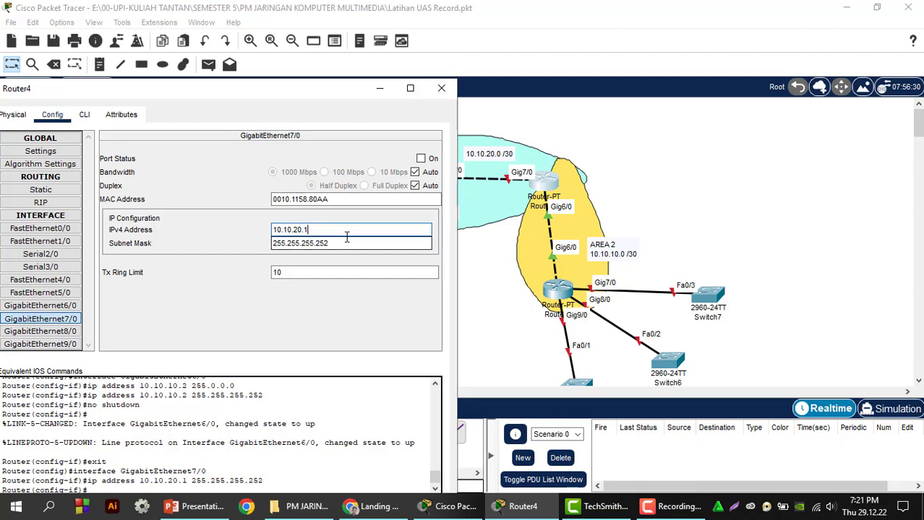
{"action": "left_click", "coordinate": [422, 159]}
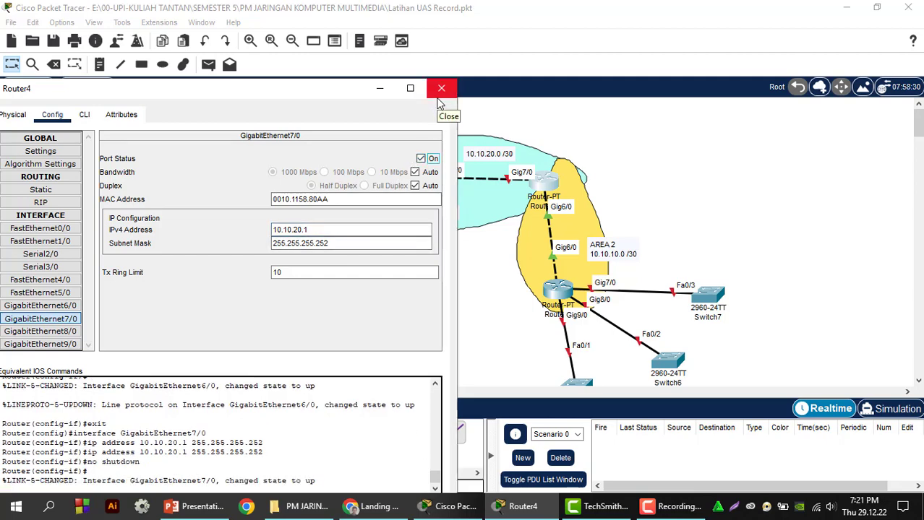
{"action": "left_click", "coordinate": [441, 90]}
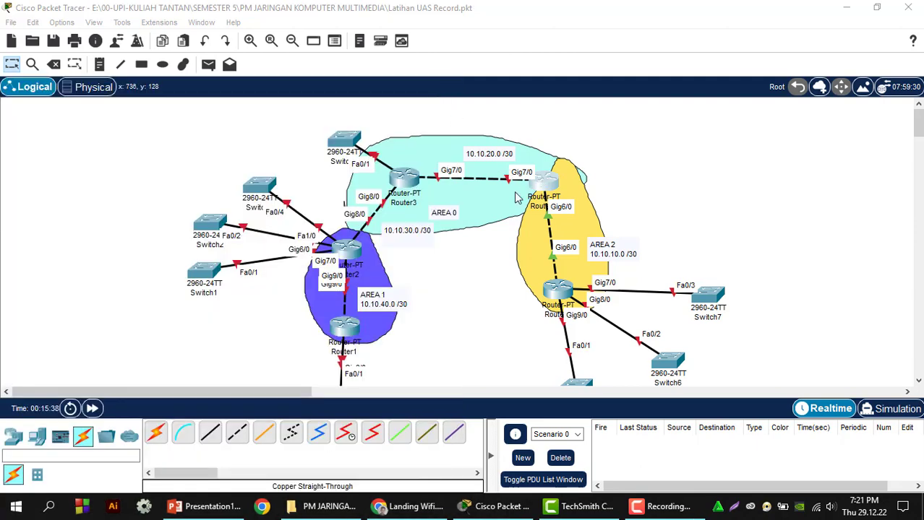
- Open the GigabitEthernet7/0 configuration of Router3 in Area 0 and set its IPv4 address to 10.10.20.2
{"action": "left_click", "coordinate": [403, 179]}
{"action": "left_click", "coordinate": [403, 181]}
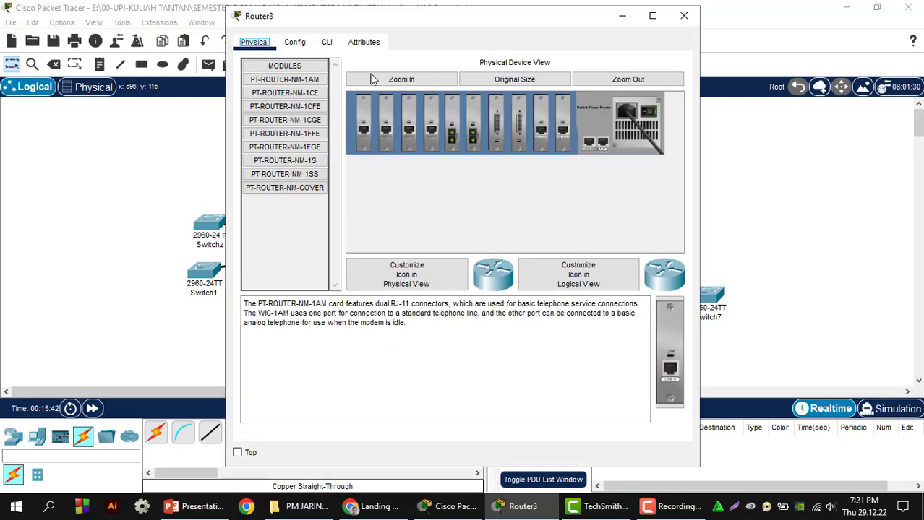
{"action": "left_click_drag", "start_coordinate": [340, 30], "coordinate": [618, 54]}
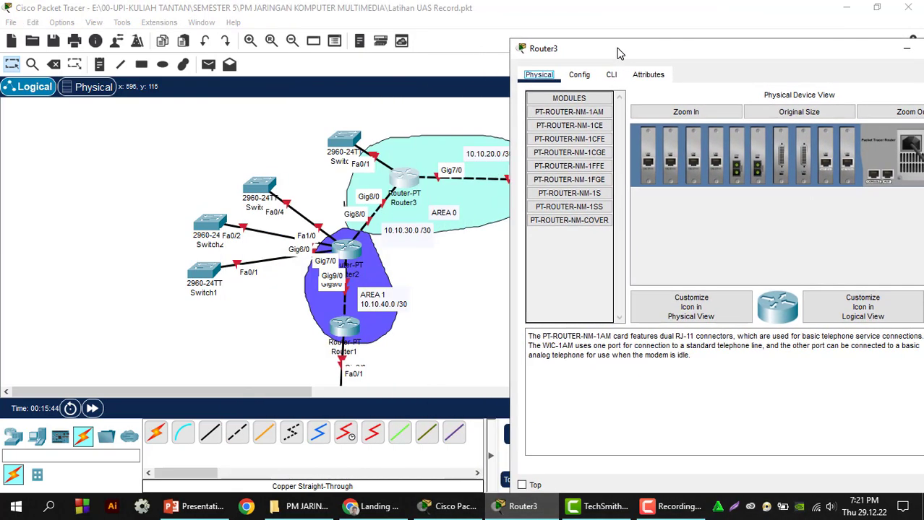
{"action": "left_click", "coordinate": [581, 79]}
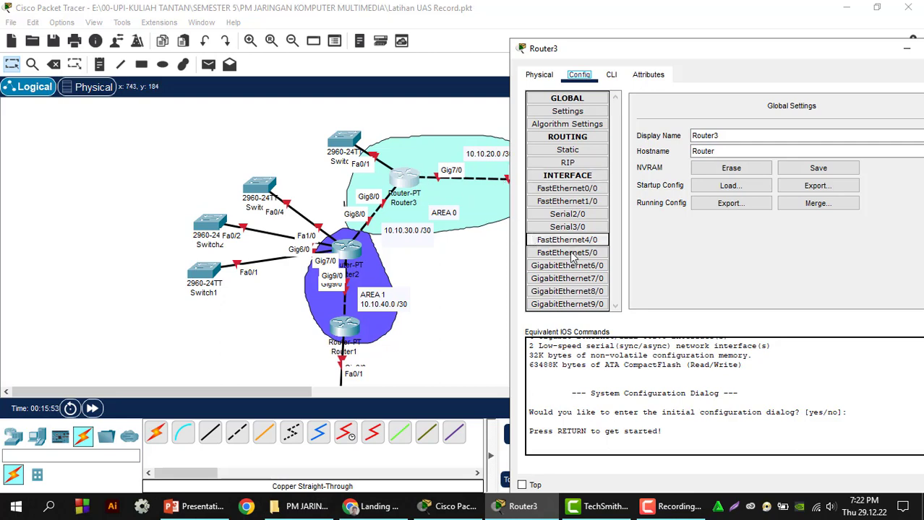
{"action": "left_click", "coordinate": [584, 280]}
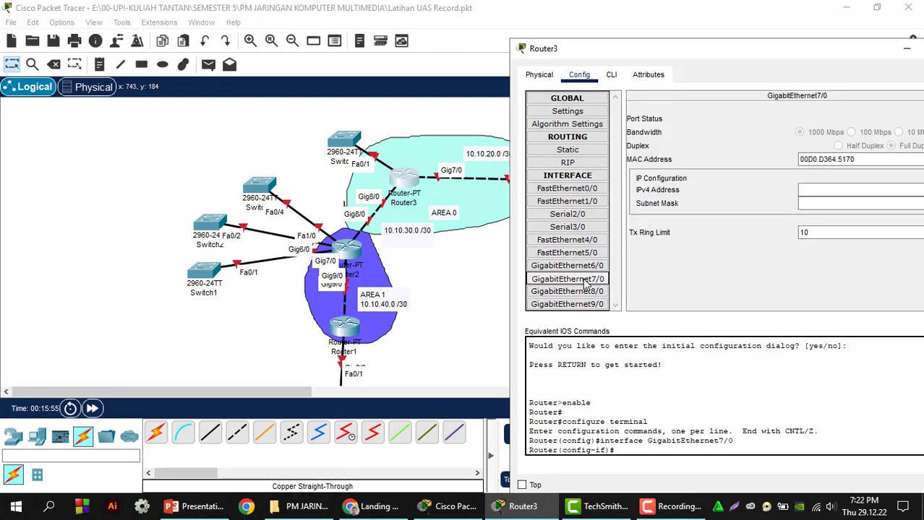
{"action": "left_click", "coordinate": [860, 193]}
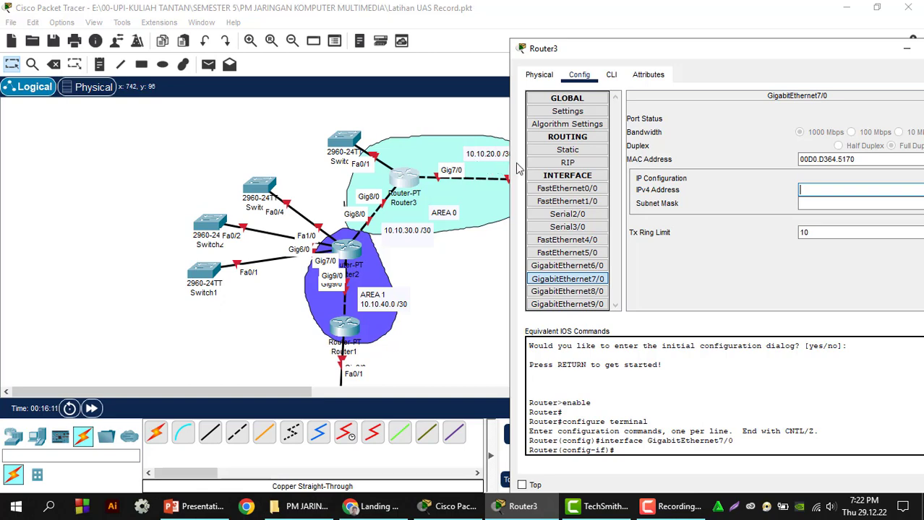
{"action": "type", "text": "10.10.20.2"}
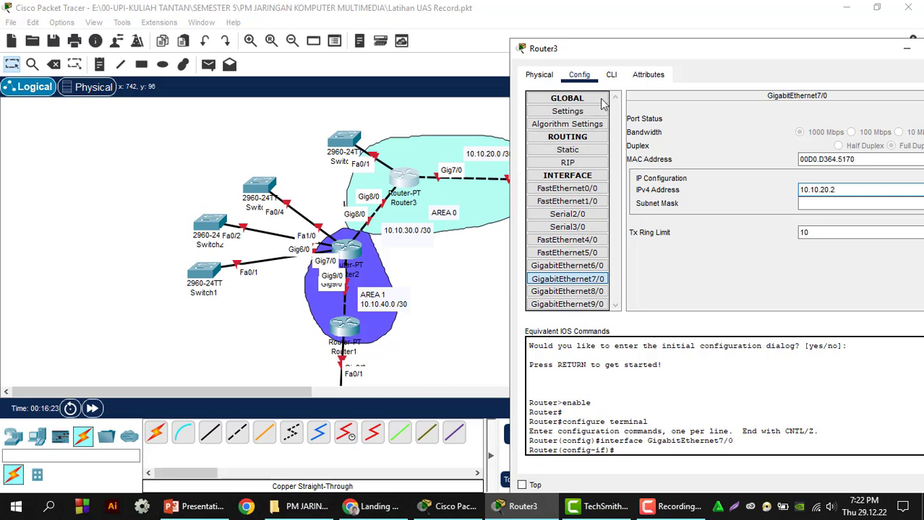
{"action": "key", "text": "Return"}
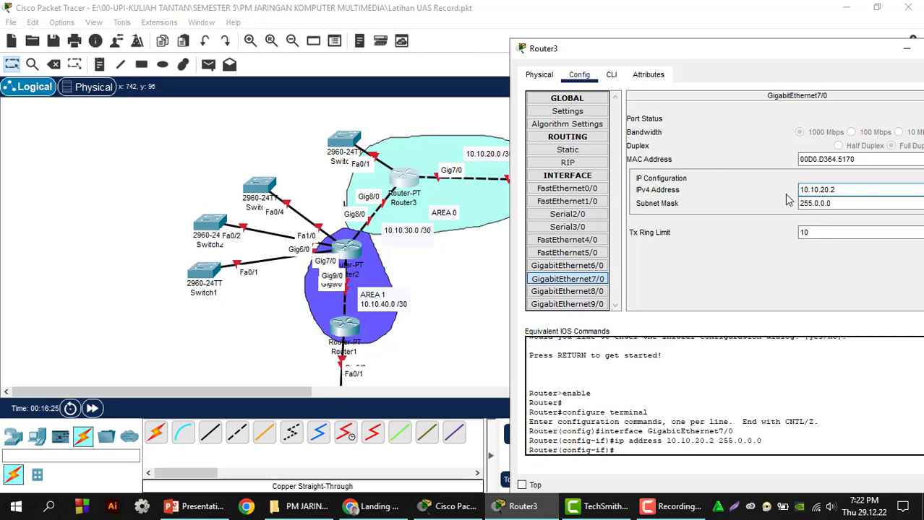
- Set the subnet mask of Router3's GigabitEthernet7/0 to 255.255.255.252 and switch the port on
{"action": "left_click", "coordinate": [819, 203]}
{"action": "key", "text": "BackSpace"}
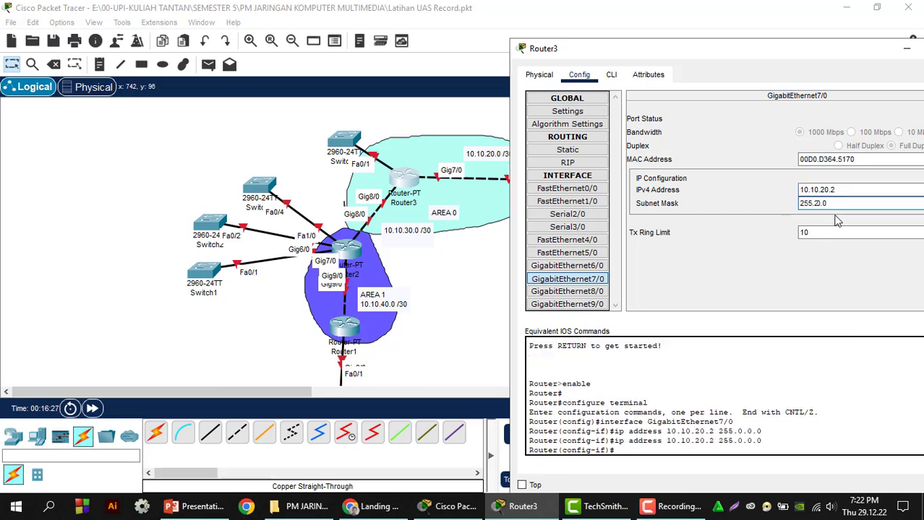
{"action": "type", "text": "255"}
{"action": "key", "text": "BackSpace"}
{"action": "type", "text": "255"}
{"action": "key", "text": "BackSpace"}
{"action": "type", "text": "255.252"}
{"action": "mouse_move", "coordinate": [794, 58]}
{"action": "left_mouse_down"}
{"action": "mouse_move", "coordinate": [700, 56]}
{"action": "mouse_move", "coordinate": [820, 52]}
{"action": "mouse_move", "coordinate": [809, 61]}
{"action": "left_mouse_up"}
{"action": "left_click", "coordinate": [864, 119]}
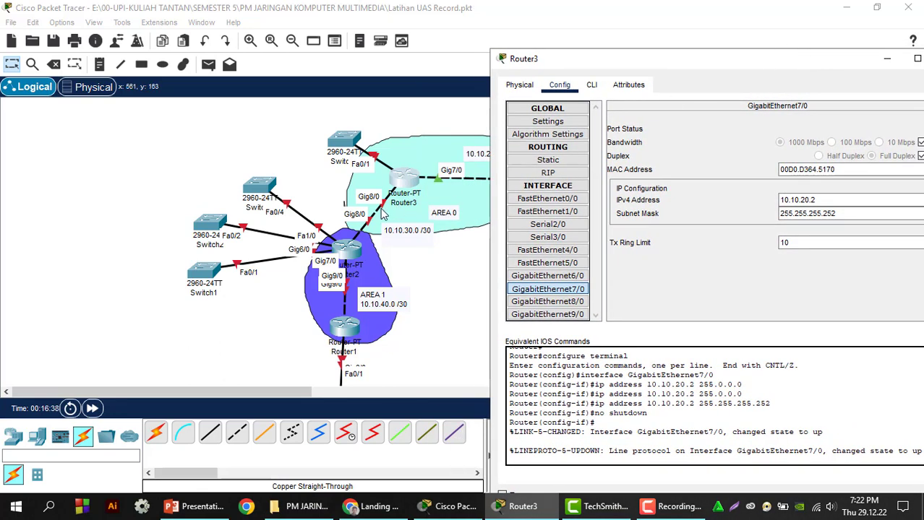
- Give Router3's GigabitEthernet8/0 the IPv4 address 10.10.30.1 with mask 255.255.255.252, switch the port on and close the router's configuration
{"action": "left_click", "coordinate": [537, 306]}
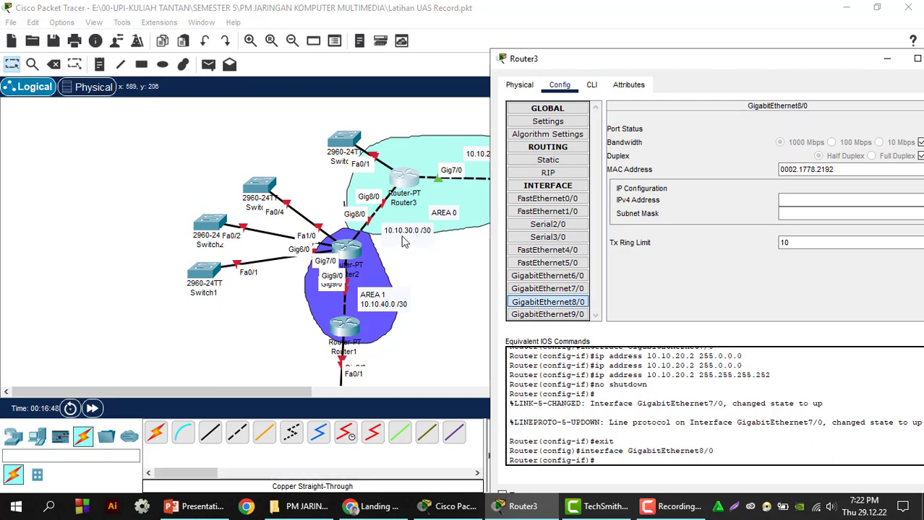
{"action": "left_click", "coordinate": [796, 199]}
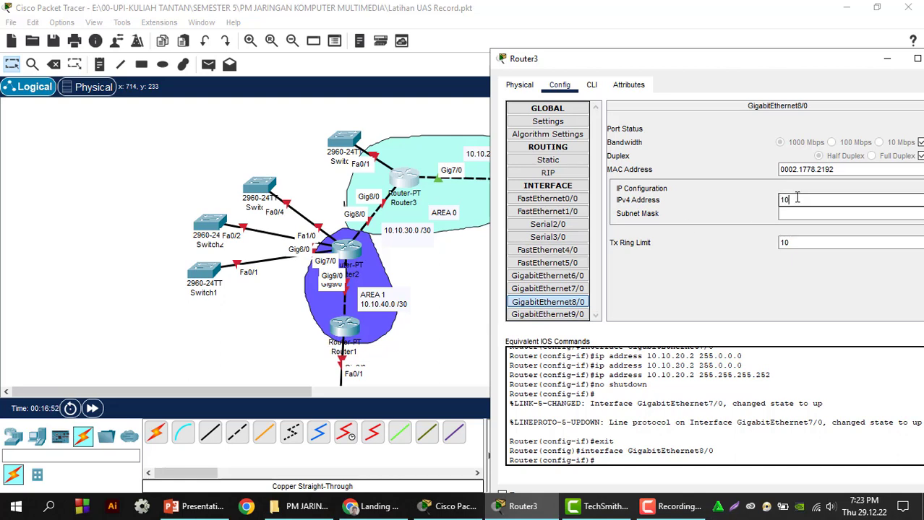
{"action": "type", "text": "10.10.30.1"}
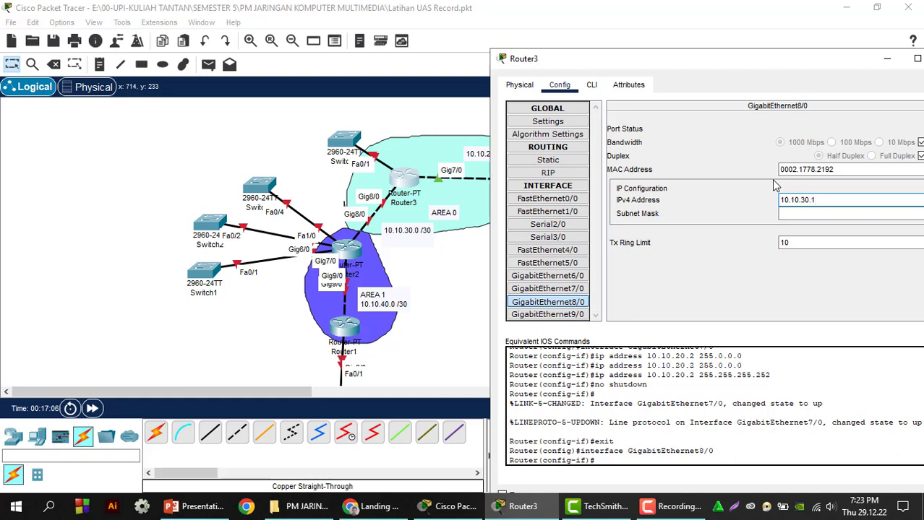
{"action": "key", "text": "Return"}
{"action": "left_click", "coordinate": [823, 217]}
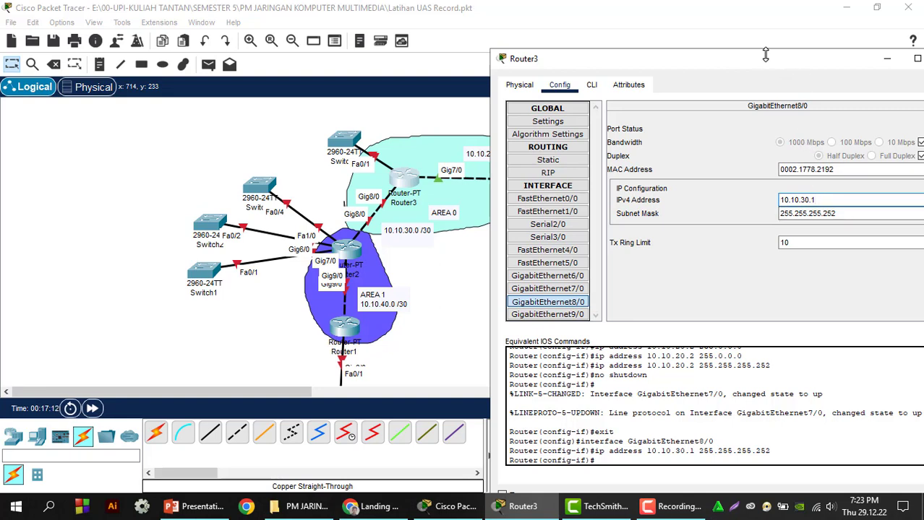
{"action": "left_click_drag", "start_coordinate": [770, 60], "coordinate": [749, 61]}
{"action": "left_click", "coordinate": [907, 130]}
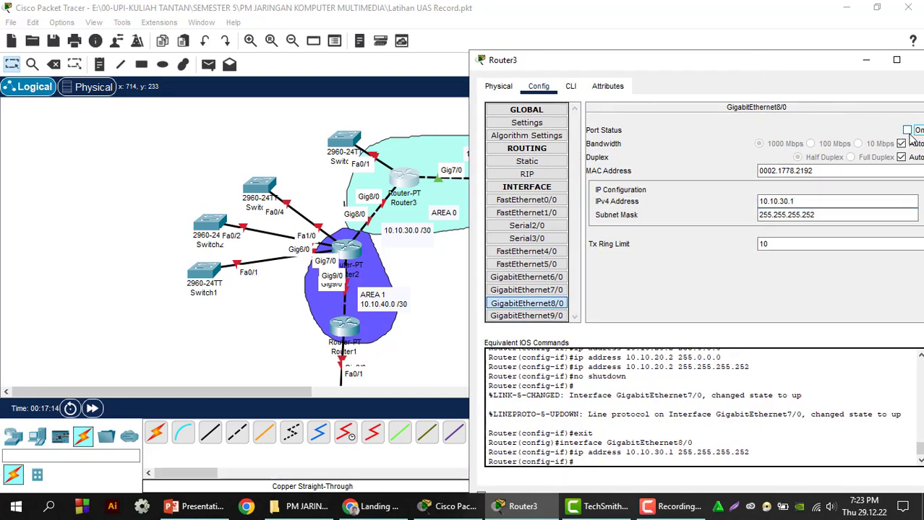
{"action": "left_click_drag", "start_coordinate": [808, 63], "coordinate": [751, 75]}
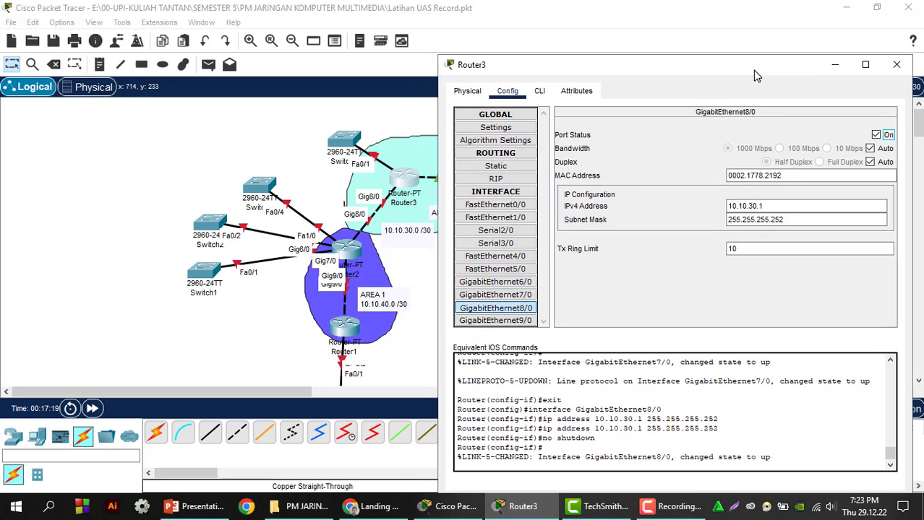
{"action": "left_click", "coordinate": [896, 69]}
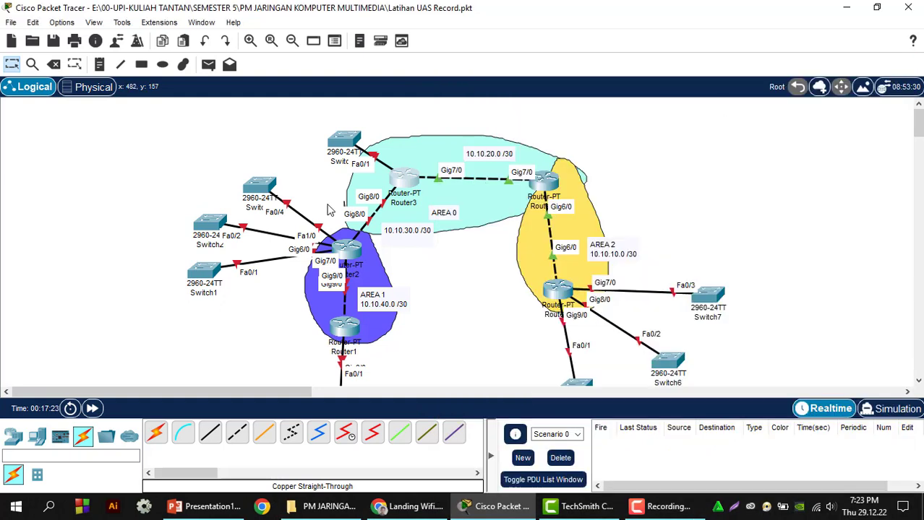
- Open the GigabitEthernet8/0 configuration of Router2, between Area 0 and Area 1, and set its IPv4 address to 10.10.30.2
{"action": "double_click", "coordinate": [355, 257]}
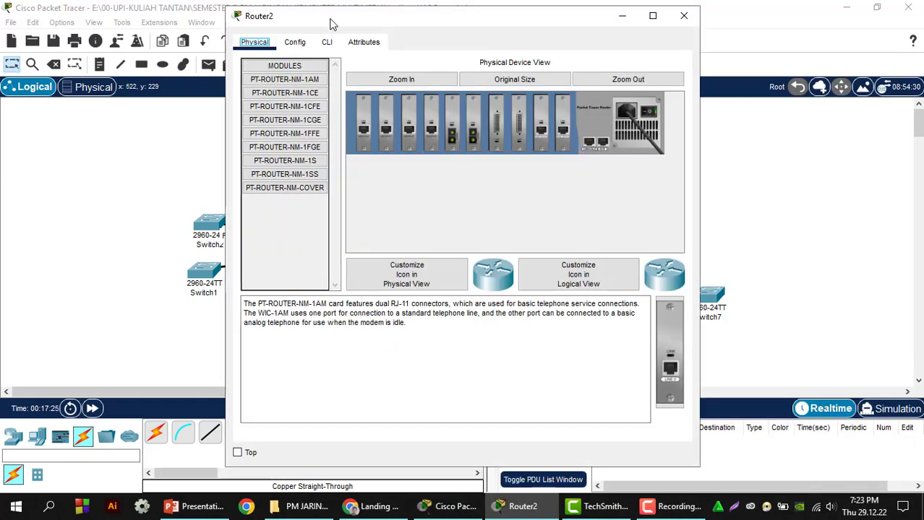
{"action": "left_click_drag", "start_coordinate": [333, 29], "coordinate": [547, 38]}
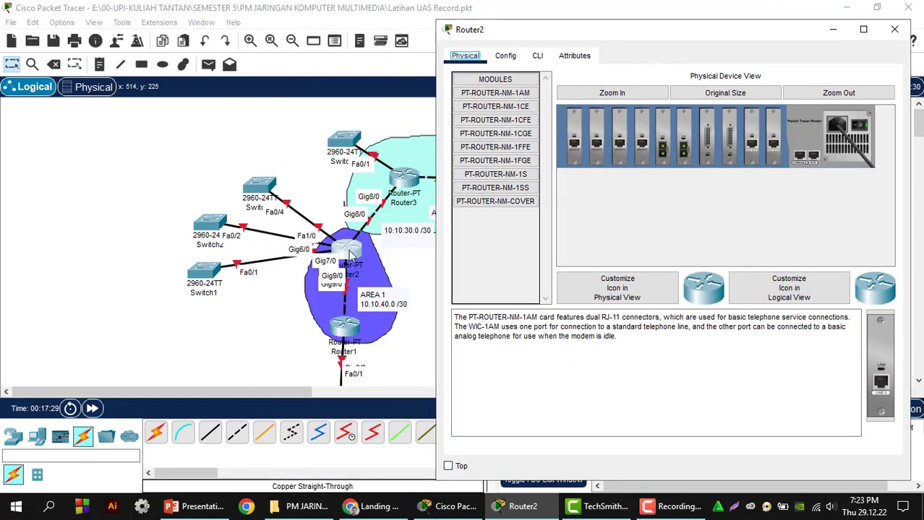
{"action": "left_click", "coordinate": [521, 59]}
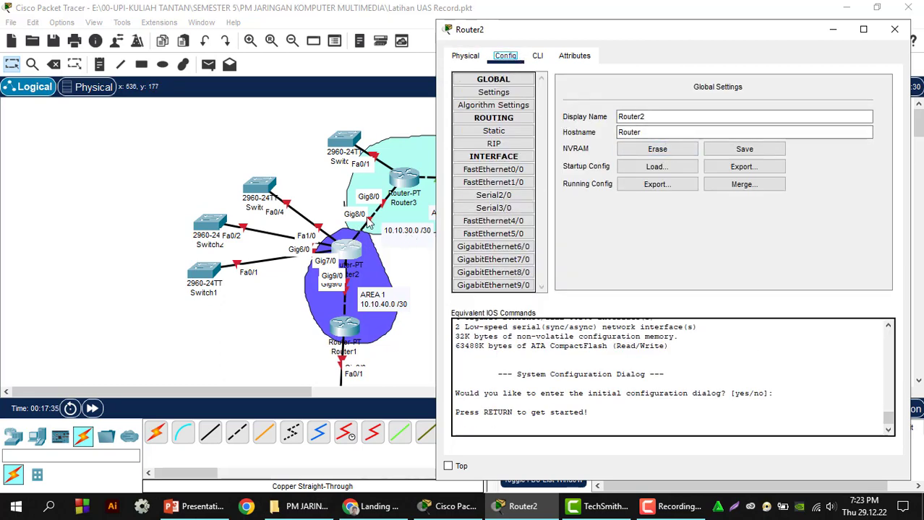
{"action": "left_click", "coordinate": [485, 273]}
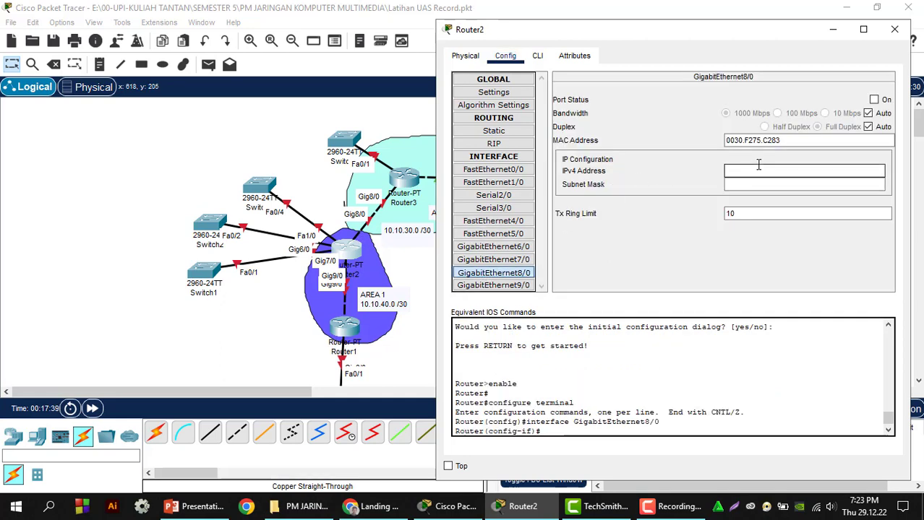
{"action": "left_click", "coordinate": [759, 167]}
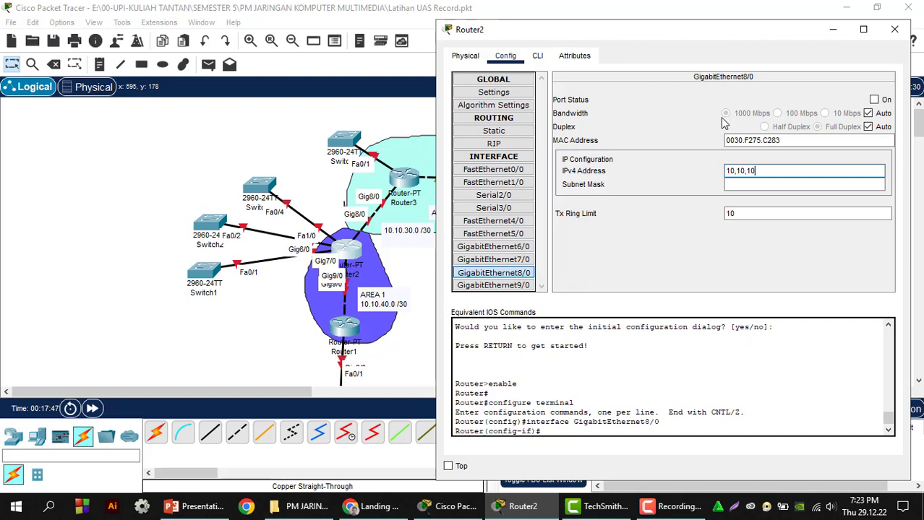
{"action": "key", "text": "BackSpace"}
{"action": "key", "text": "BackSpace"}
{"action": "key", "text": "BackSpace"}
{"action": "type", "text": ".10.10"}
{"action": "key", "text": "BackSpace"}
{"action": "key", "text": "BackSpace"}
{"action": "type", "text": "30"}
{"action": "left_click", "coordinate": [804, 184]}
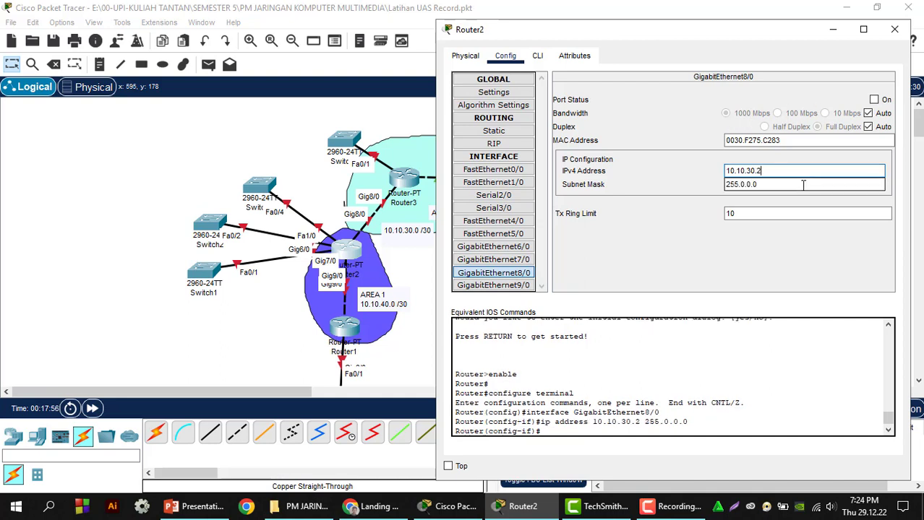
- Set the subnet mask of Router2's GigabitEthernet8/0 to 255.255.255.252 and switch the port on
{"action": "left_click", "coordinate": [745, 184]}
{"action": "key", "text": "BackSpace"}
{"action": "type", "text": "252"}
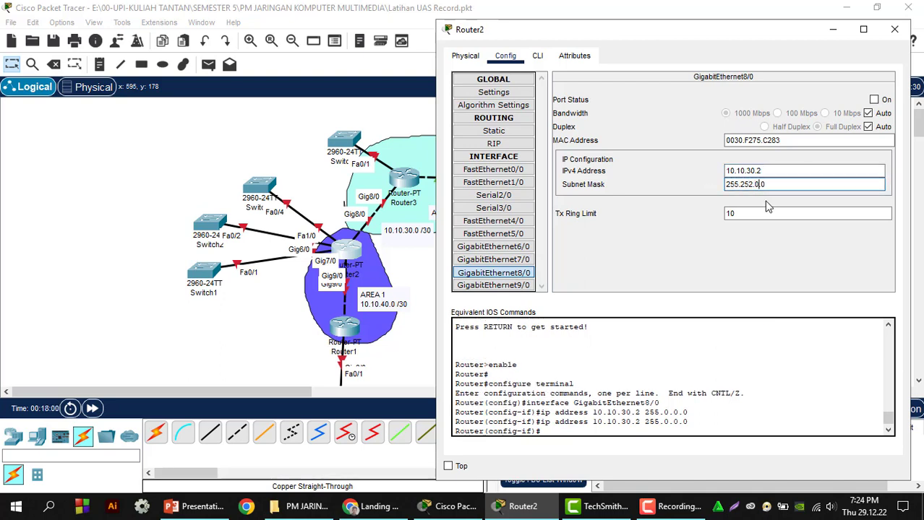
{"action": "key", "text": "BackSpace"}
{"action": "type", "text": "5."}
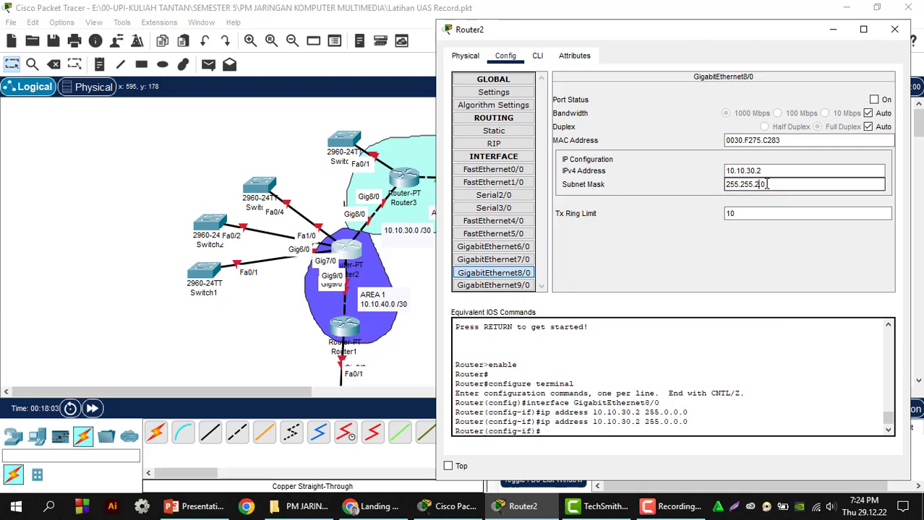
{"action": "key", "text": "BackSpace"}
{"action": "type", "text": "255.252"}
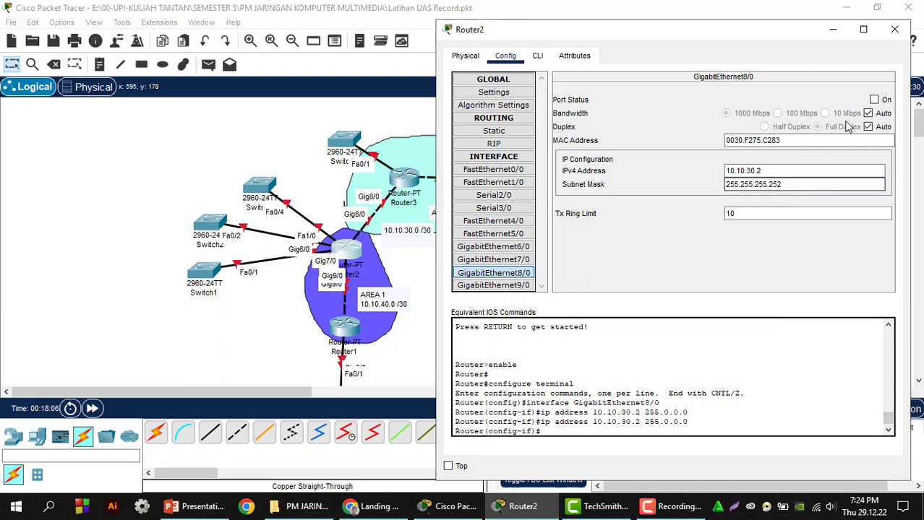
{"action": "left_click", "coordinate": [874, 100]}
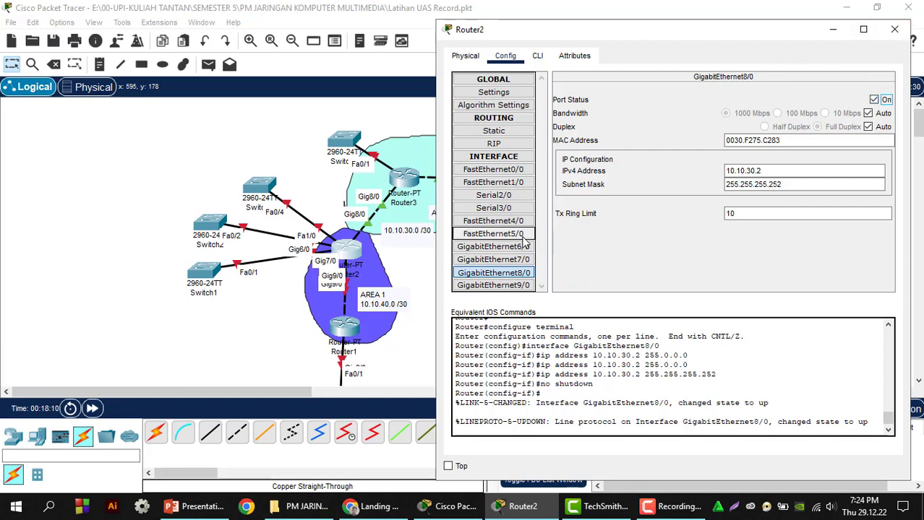
- Shift Router1 slightly within Area 1 to separate the overlapping port labels on its link to Router2
{"action": "mouse_move", "coordinate": [346, 330]}
{"action": "left_mouse_down"}
{"action": "mouse_move", "coordinate": [345, 346]}
{"action": "mouse_move", "coordinate": [291, 358]}
{"action": "mouse_move", "coordinate": [330, 369]}
{"action": "mouse_move", "coordinate": [368, 352]}
{"action": "mouse_move", "coordinate": [345, 359]}
{"action": "mouse_move", "coordinate": [345, 340]}
{"action": "left_mouse_up"}
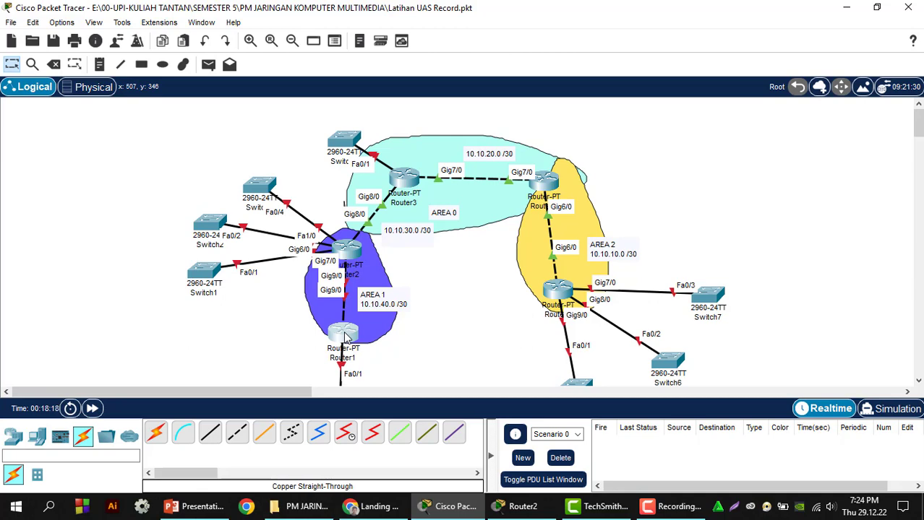
{"action": "left_click_drag", "start_coordinate": [345, 336], "coordinate": [345, 341]}
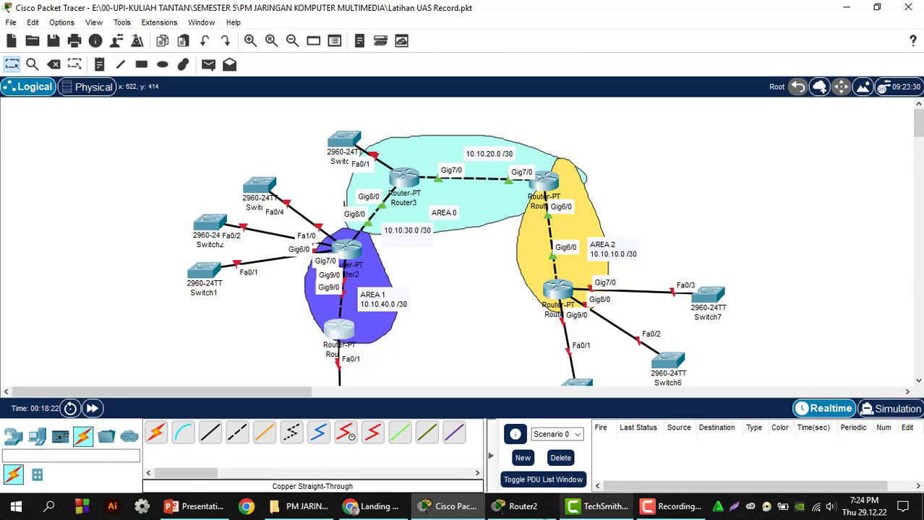
- Return to Router2's configuration and give GigabitEthernet9/0 the IPv4 address 10.10.40.1 with mask 255.255.255.252
{"action": "left_click", "coordinate": [523, 507]}
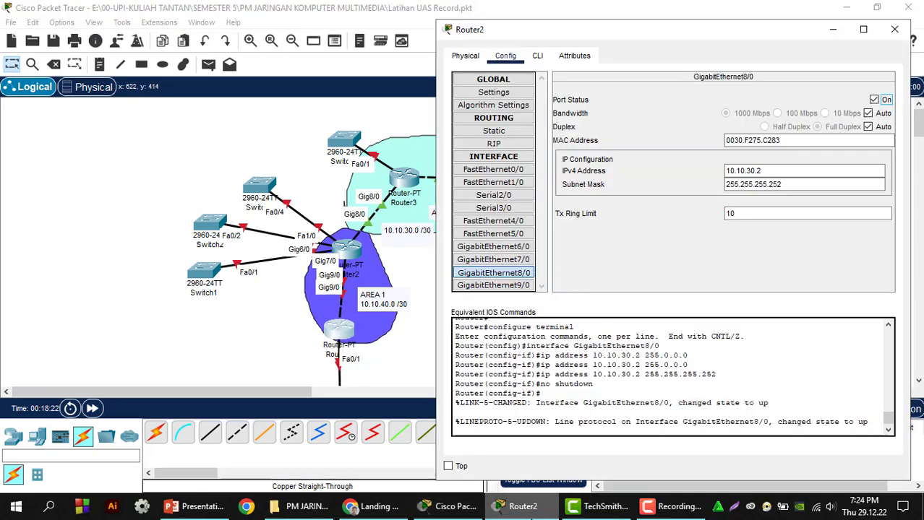
{"action": "left_click", "coordinate": [507, 287]}
{"action": "left_click", "coordinate": [734, 172]}
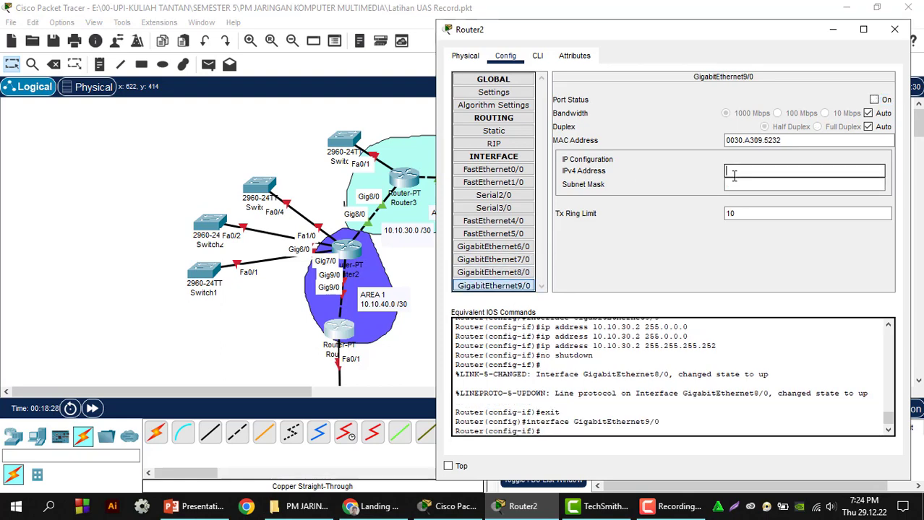
{"action": "left_click", "coordinate": [344, 251]}
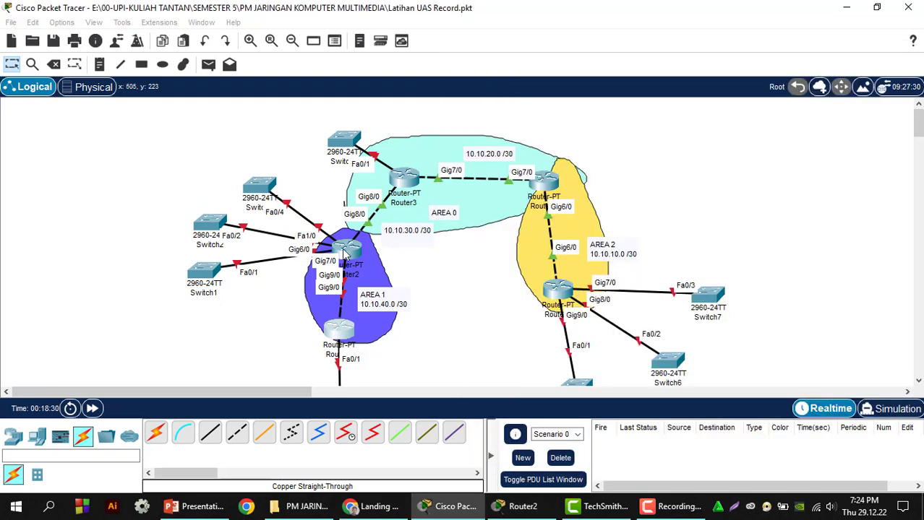
{"action": "left_click", "coordinate": [344, 251]}
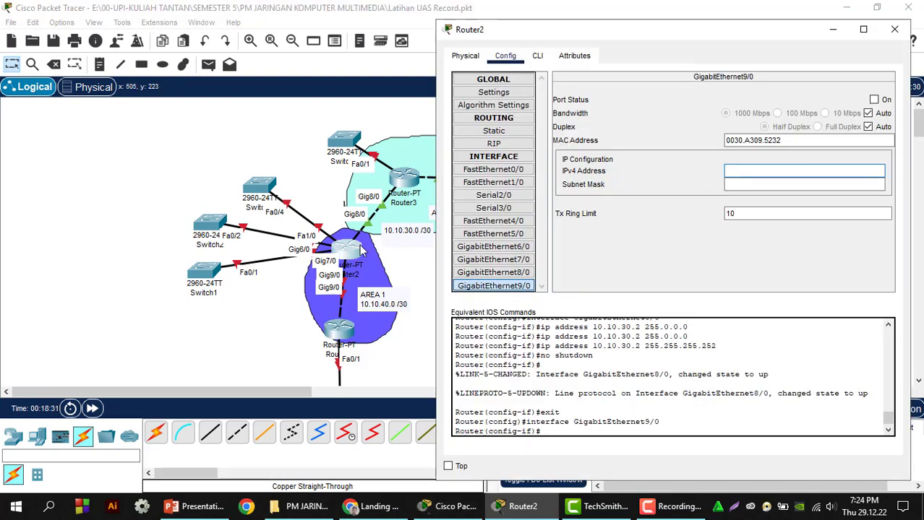
{"action": "left_click", "coordinate": [516, 286]}
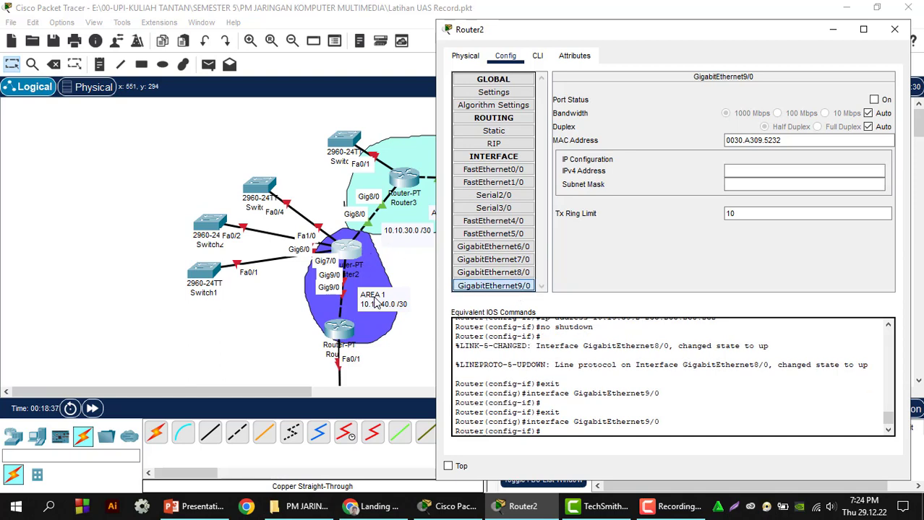
{"action": "left_click", "coordinate": [790, 175]}
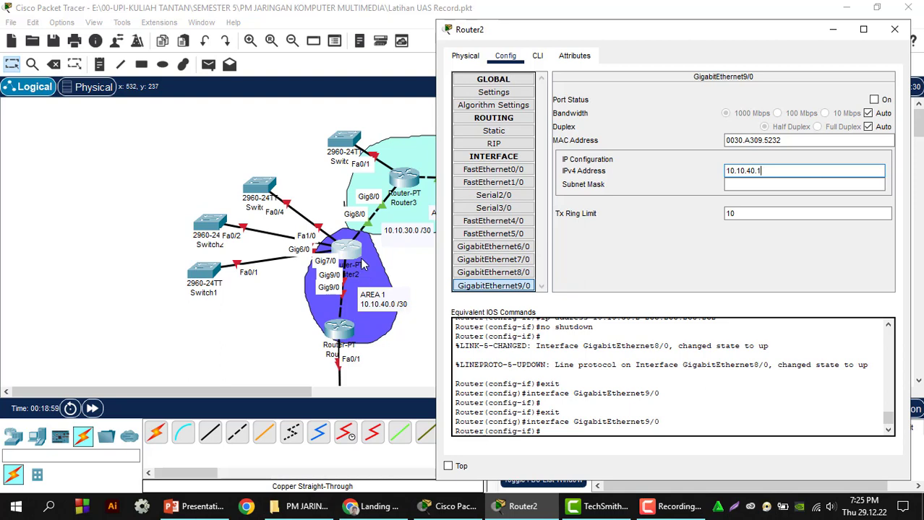
{"action": "key", "text": "Return"}
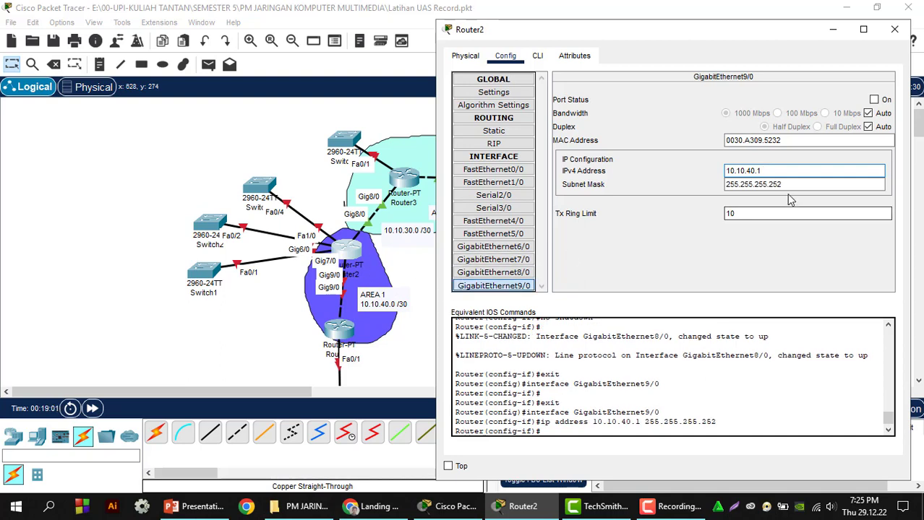
- Switch on Router2's GigabitEthernet9/0 port and shift Router2 slightly up within the topology to separate the port labels
{"action": "left_click", "coordinate": [876, 100]}
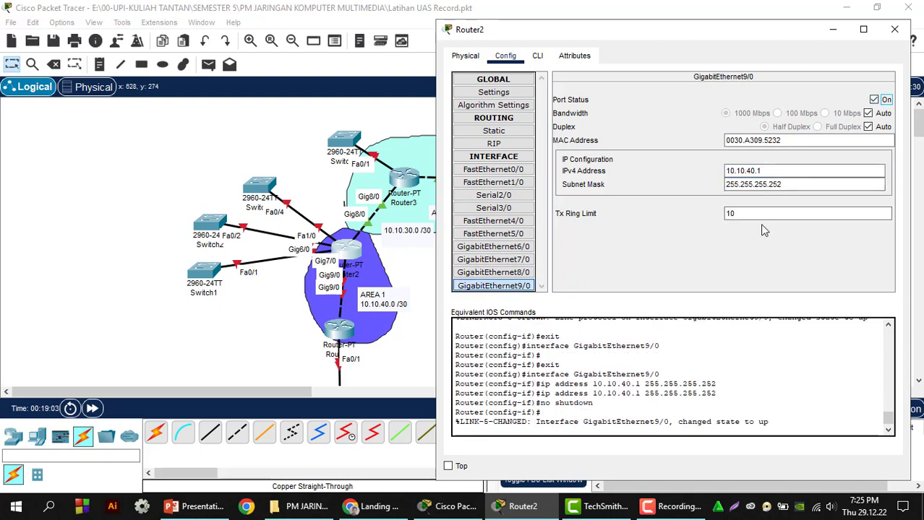
{"action": "left_click", "coordinate": [884, 40]}
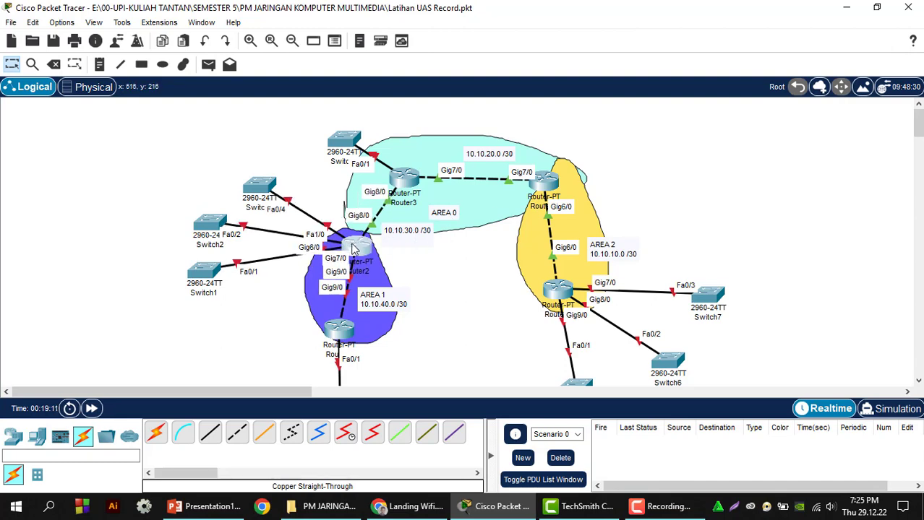
{"action": "left_click_drag", "start_coordinate": [354, 250], "coordinate": [348, 239]}
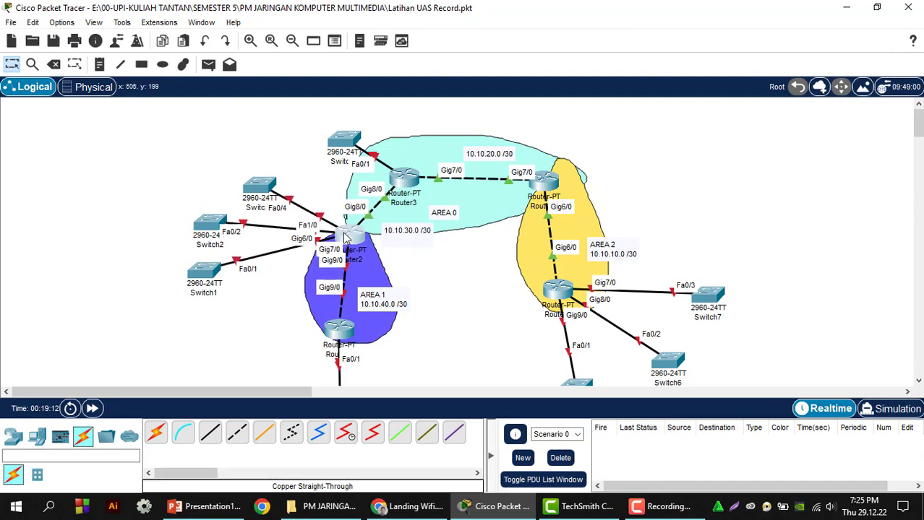
- Open the GigabitEthernet9/0 configuration of Router1 in Area 1 and set its IPv4 address to 10.10.40.2
{"action": "left_click", "coordinate": [339, 333]}
{"action": "left_click_drag", "start_coordinate": [336, 20], "coordinate": [549, 25]}
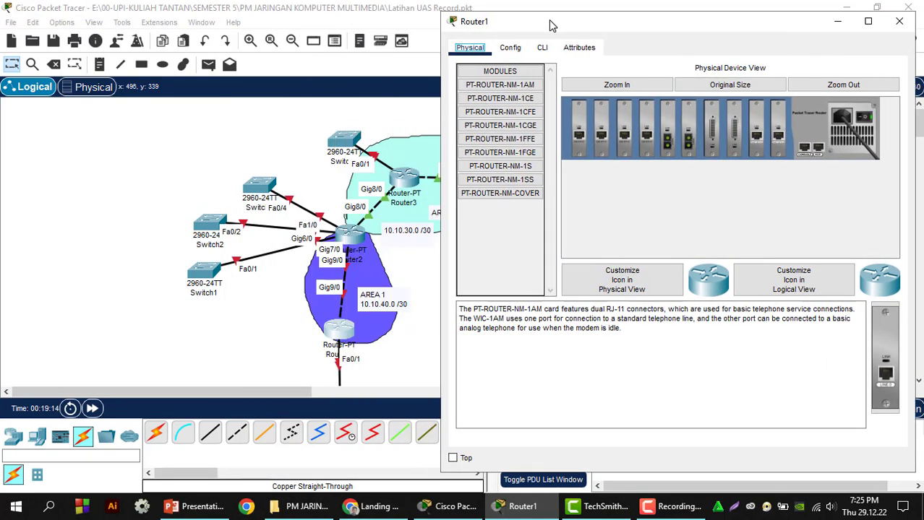
{"action": "left_click", "coordinate": [510, 48]}
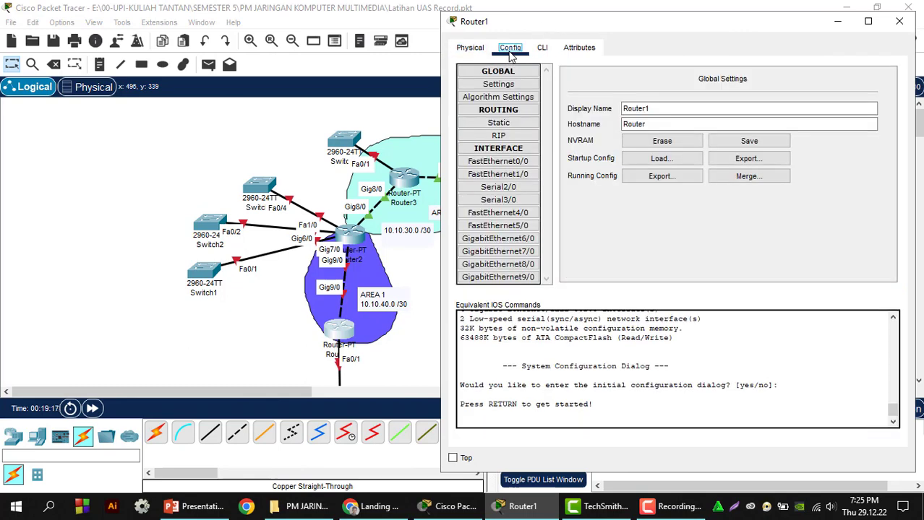
{"action": "left_click", "coordinate": [498, 277]}
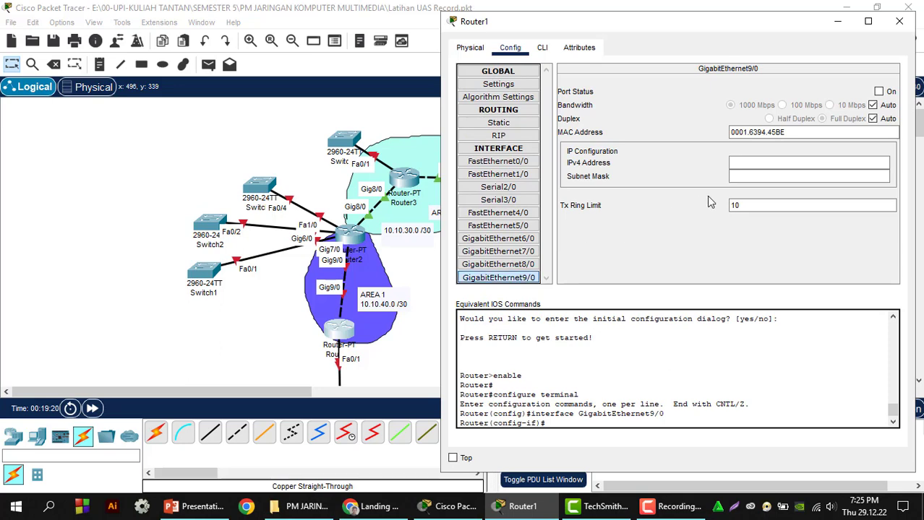
{"action": "left_click", "coordinate": [744, 163]}
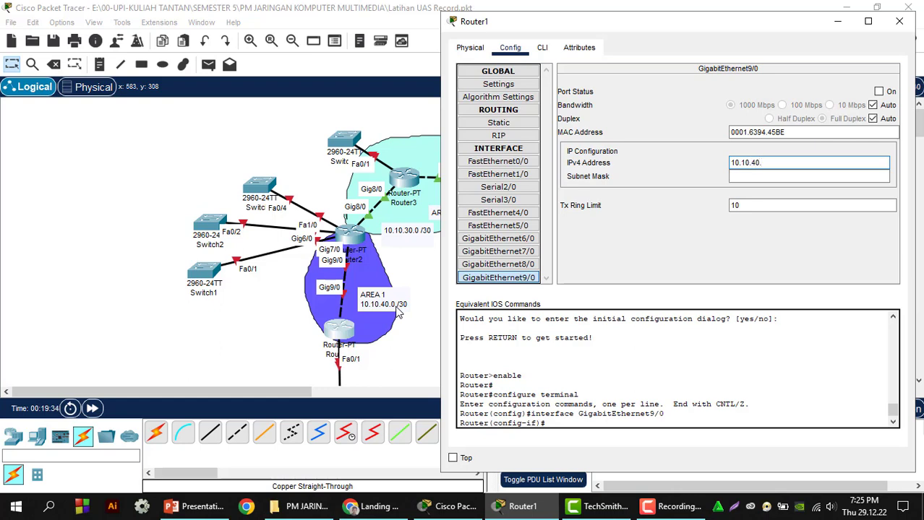
{"action": "key", "text": "Tab"}
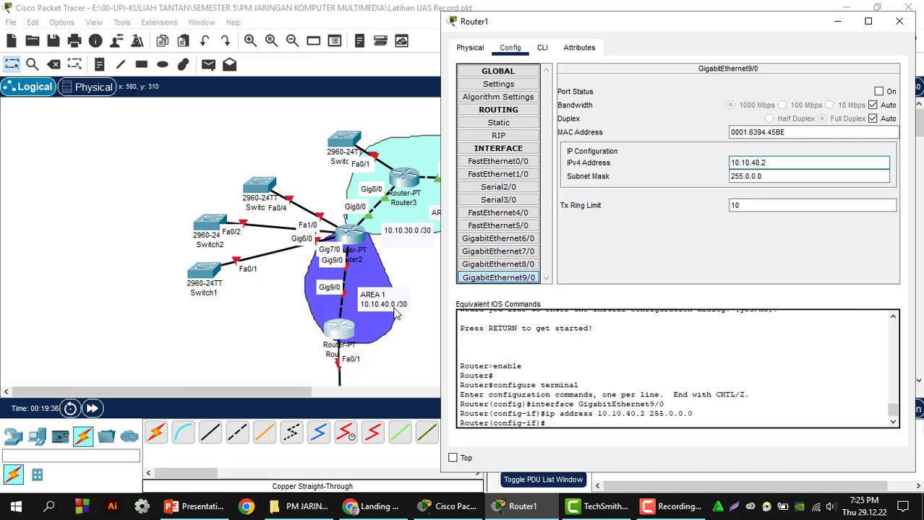
- Set the subnet mask of Router1's GigabitEthernet9/0 to 255.255.255.252, switch the port on and close the configuration
{"action": "left_click", "coordinate": [748, 176]}
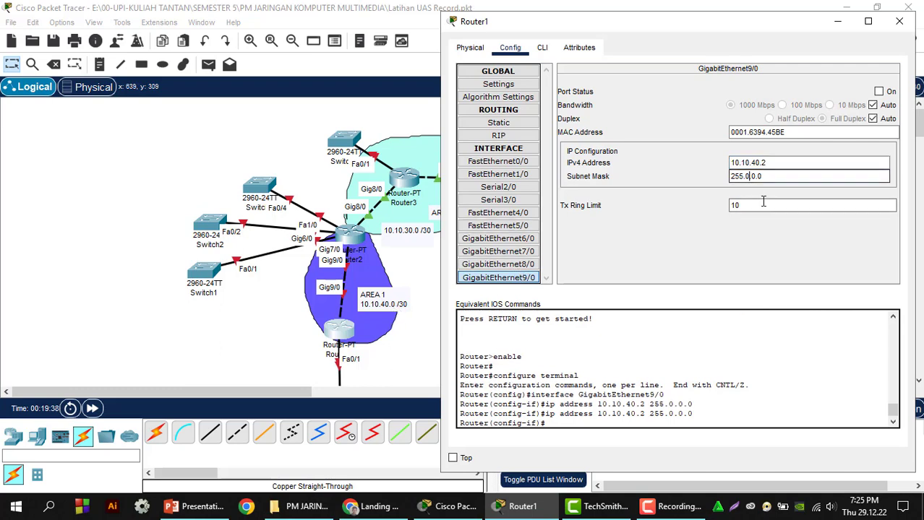
{"action": "type", "text": "255"}
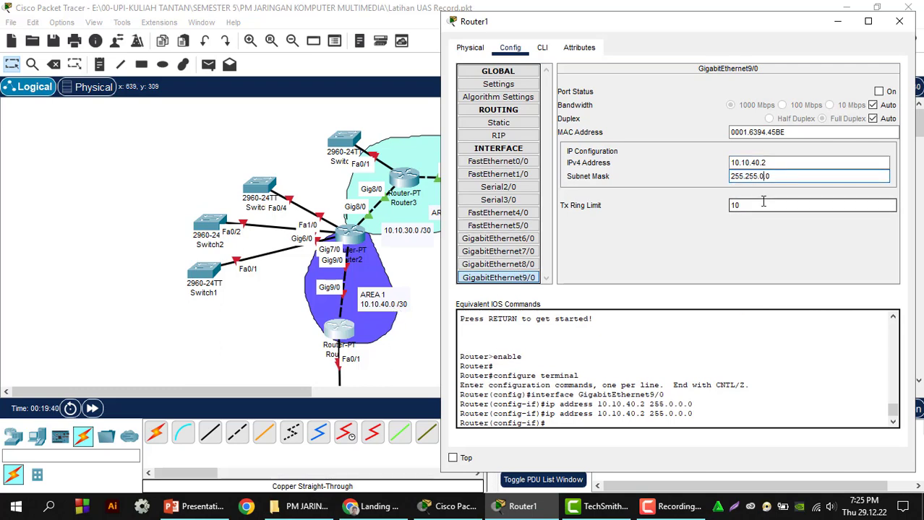
{"action": "type", "text": ".255"}
{"action": "left_click", "coordinate": [763, 203]}
{"action": "left_click", "coordinate": [878, 91]}
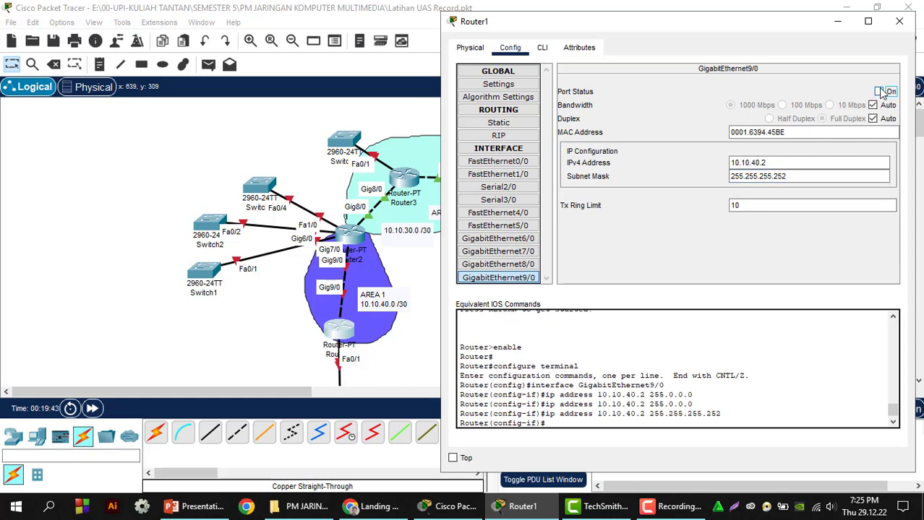
{"action": "left_click", "coordinate": [899, 21]}
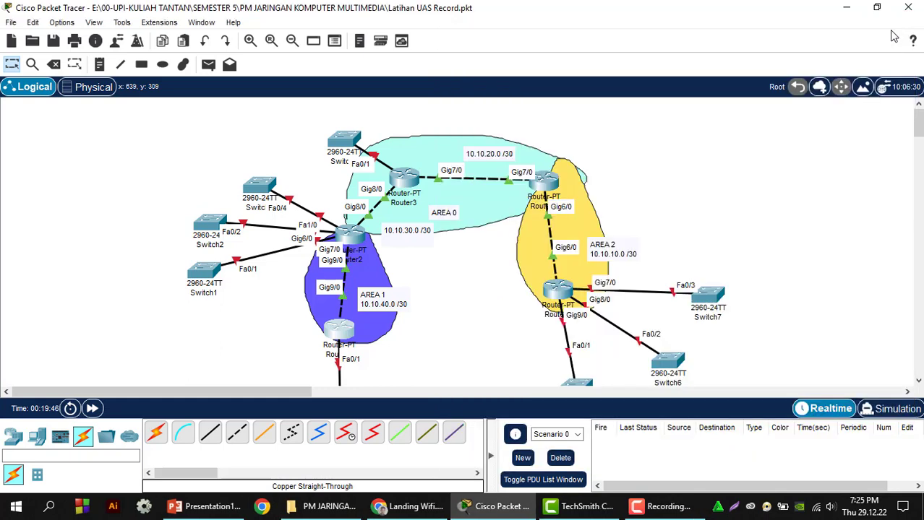
- Test the links by sending a simple PDU from Router1 to Router2 and another from Router5 to Router4
{"action": "left_click", "coordinate": [208, 64]}
{"action": "left_click", "coordinate": [338, 328]}
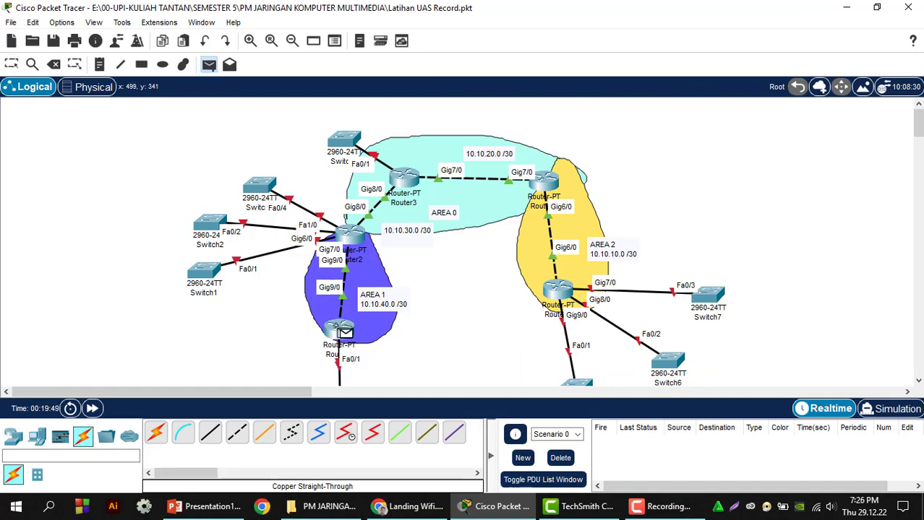
{"action": "left_click", "coordinate": [359, 242]}
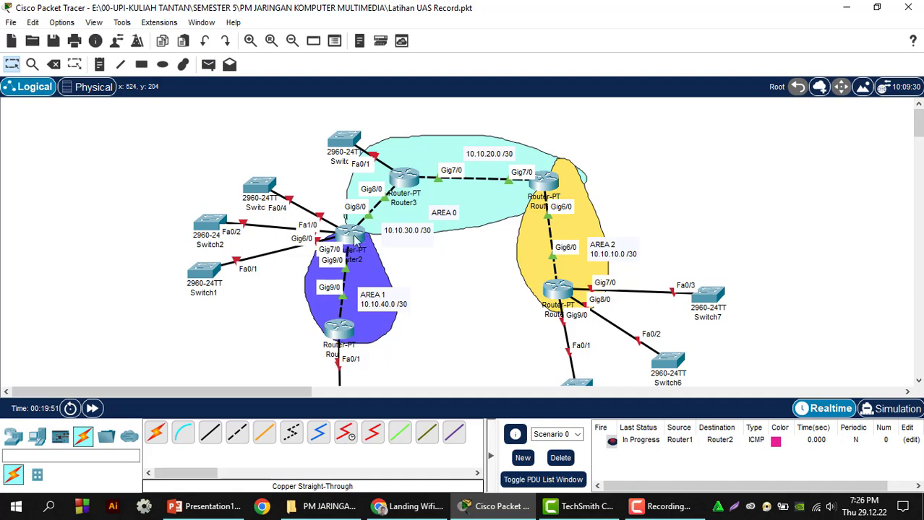
{"action": "left_click", "coordinate": [208, 64]}
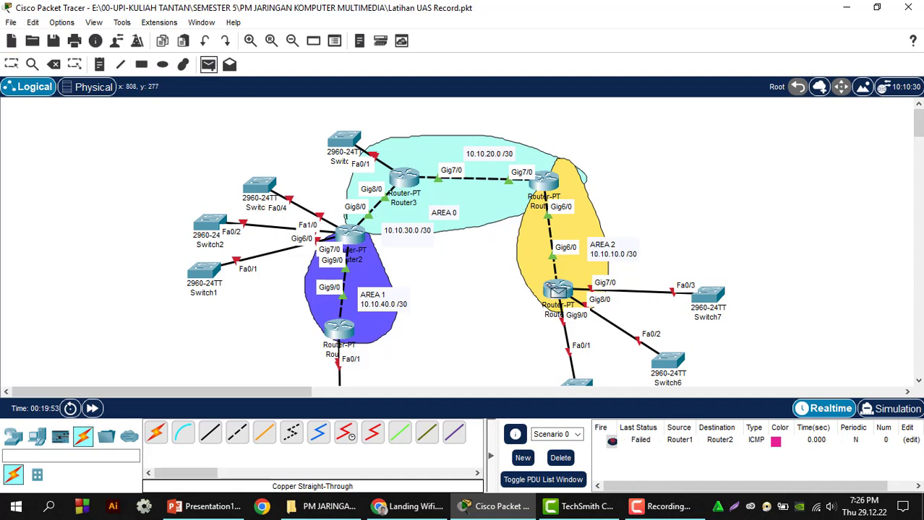
{"action": "left_click", "coordinate": [557, 290]}
{"action": "left_click", "coordinate": [542, 185]}
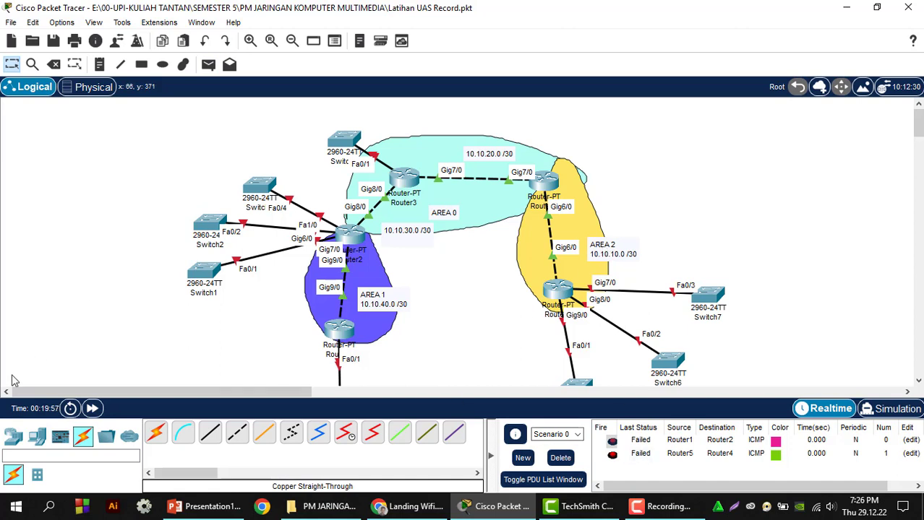
- Fast-forward the simulation time, send simple PDUs from Router5 to Router4 and from Router4 to Router3, and check their status
{"action": "left_click", "coordinate": [92, 409]}
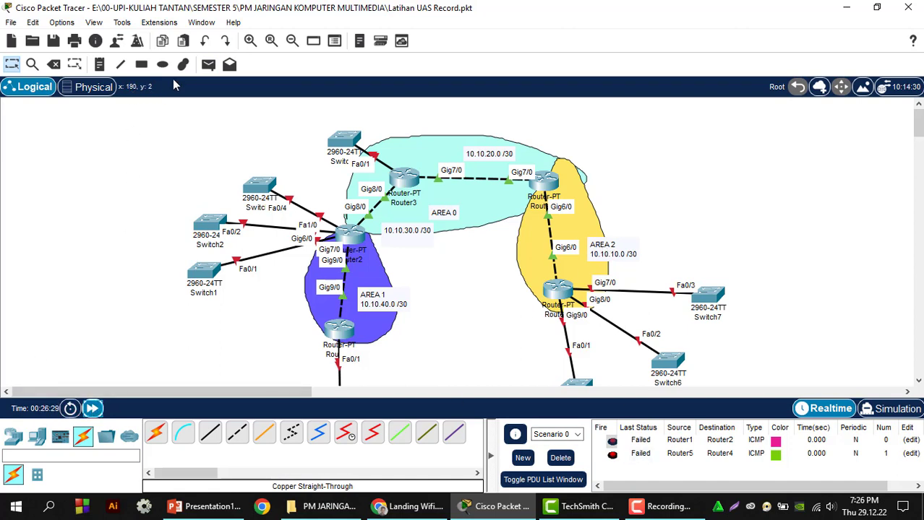
{"action": "left_click", "coordinate": [209, 65]}
{"action": "left_click", "coordinate": [556, 290]}
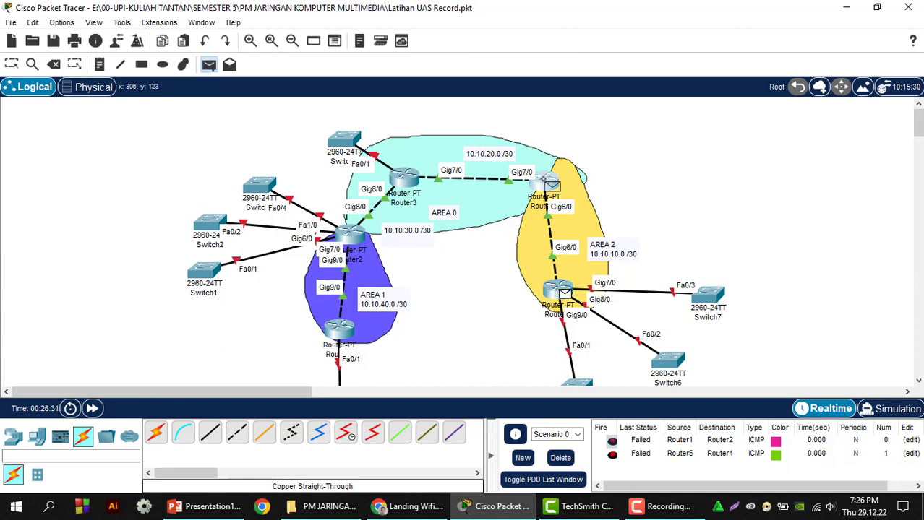
{"action": "left_click", "coordinate": [547, 182]}
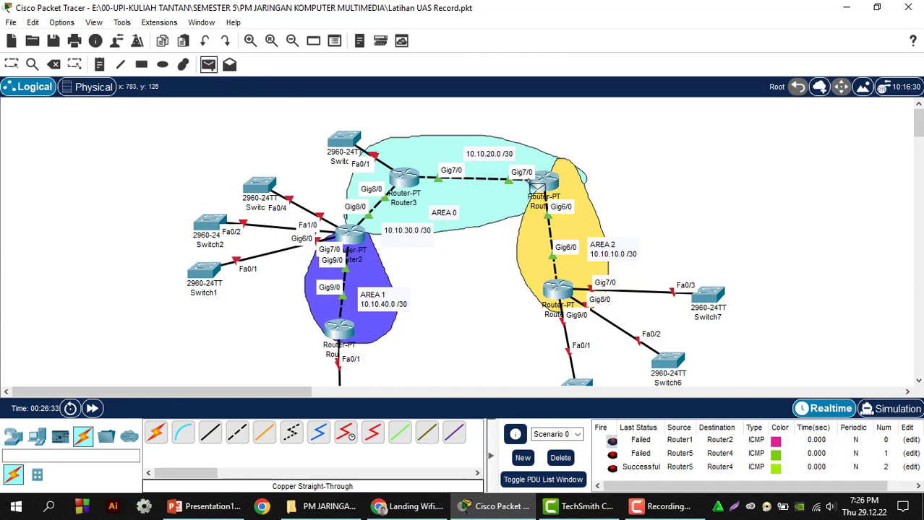
{"action": "left_click", "coordinate": [537, 180]}
{"action": "left_click", "coordinate": [400, 177]}
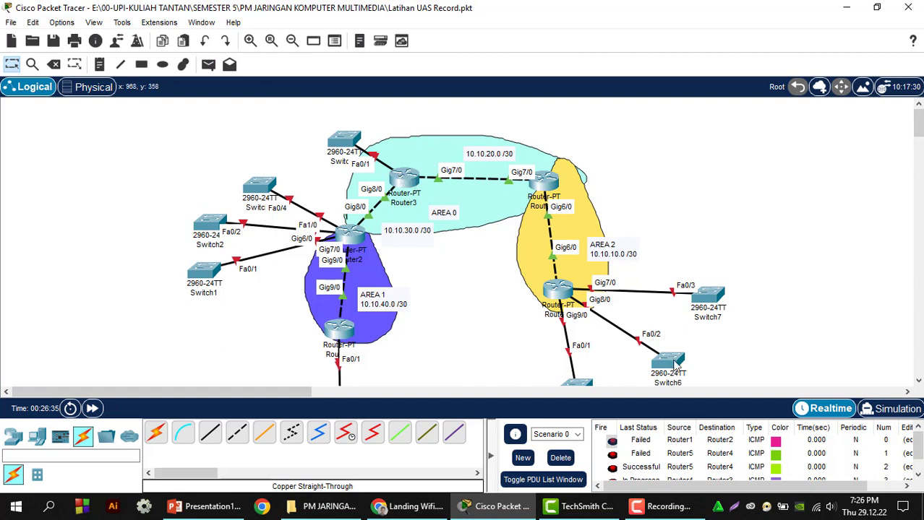
{"action": "scroll", "coordinate": [720, 428], "scroll_direction": "down", "scroll_amount": 1}
{"action": "scroll", "coordinate": [720, 427], "scroll_direction": "up", "scroll_amount": 1}
{"action": "scroll", "coordinate": [711, 436], "scroll_direction": "down", "scroll_amount": 1}
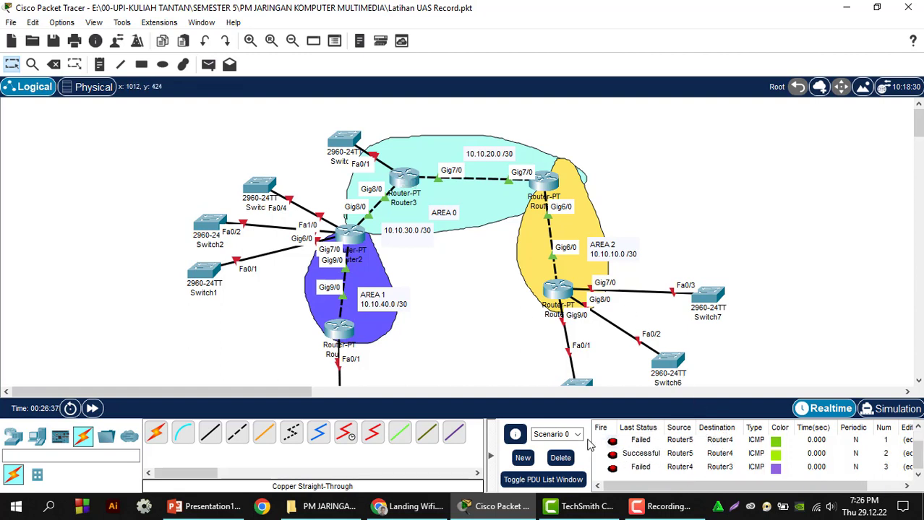
- Delete the current scenario's PDU results and retest with simple PDUs from Router5 to Router4 and from Router4 to Router3
{"action": "left_click", "coordinate": [560, 457]}
{"action": "left_click", "coordinate": [208, 65]}
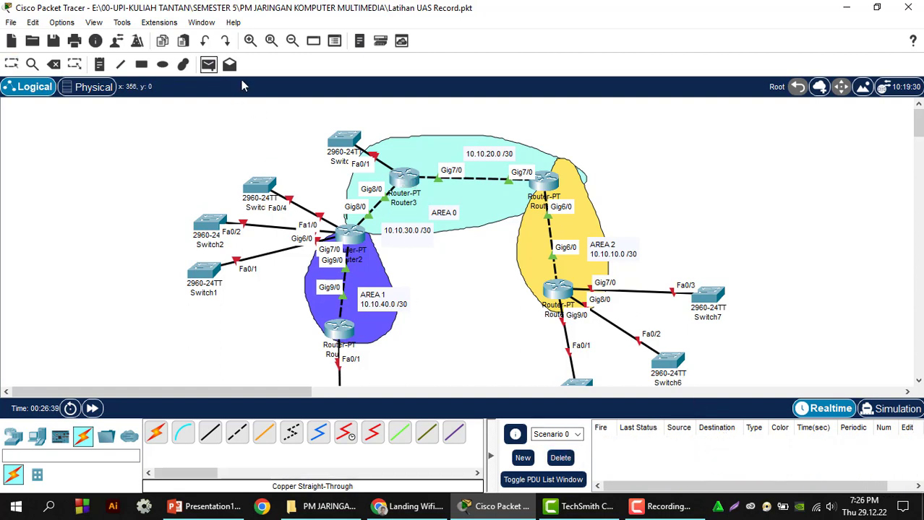
{"action": "left_click", "coordinate": [558, 287]}
{"action": "left_click", "coordinate": [547, 182]}
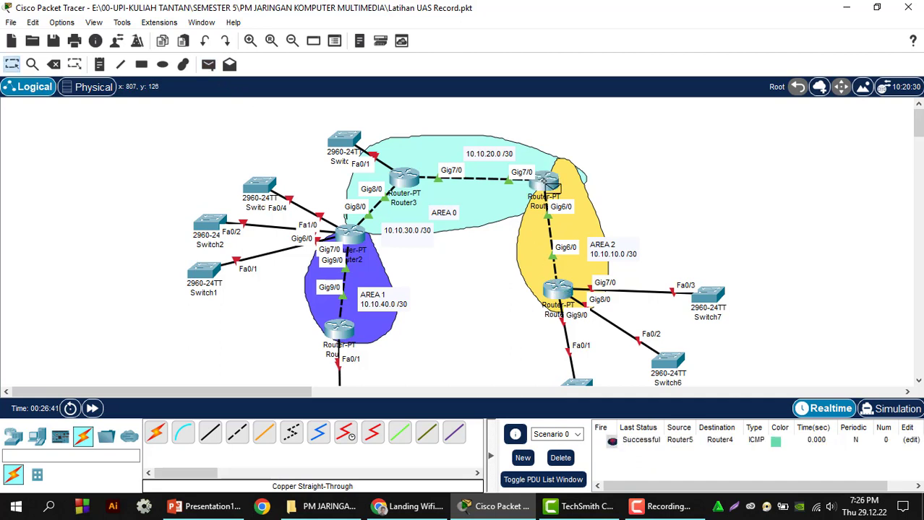
{"action": "left_click", "coordinate": [208, 64]}
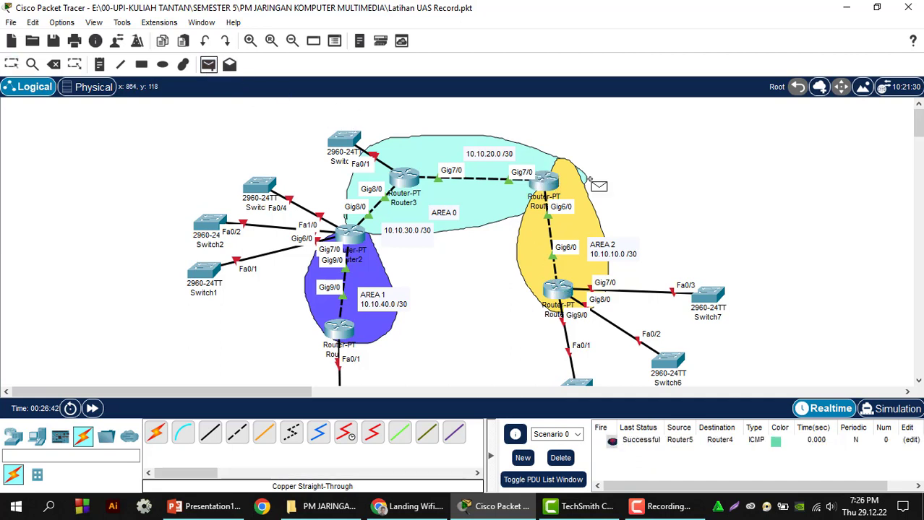
{"action": "left_click", "coordinate": [550, 182]}
{"action": "left_click", "coordinate": [404, 177]}
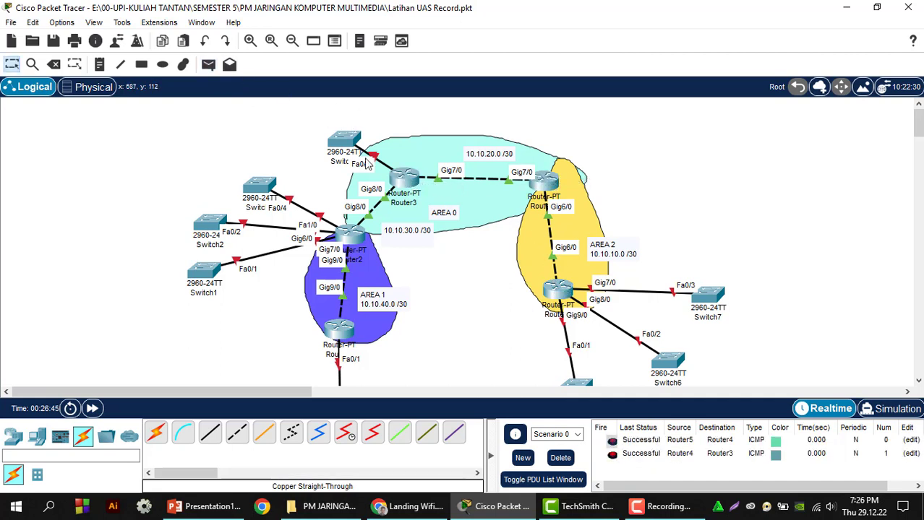
- Send simple PDUs from Router3 to Router2 and from Router2 to Router1, and check their status
{"action": "left_click", "coordinate": [208, 64]}
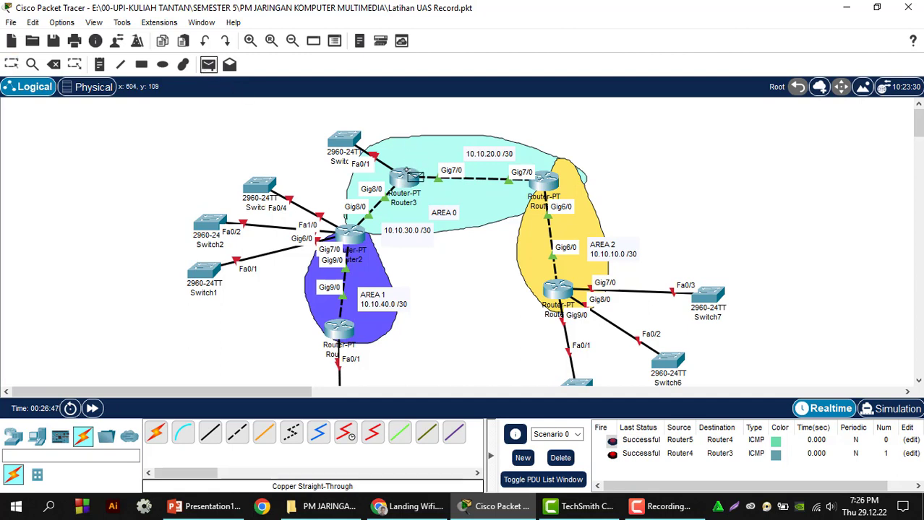
{"action": "left_click", "coordinate": [407, 176]}
{"action": "left_click", "coordinate": [350, 232]}
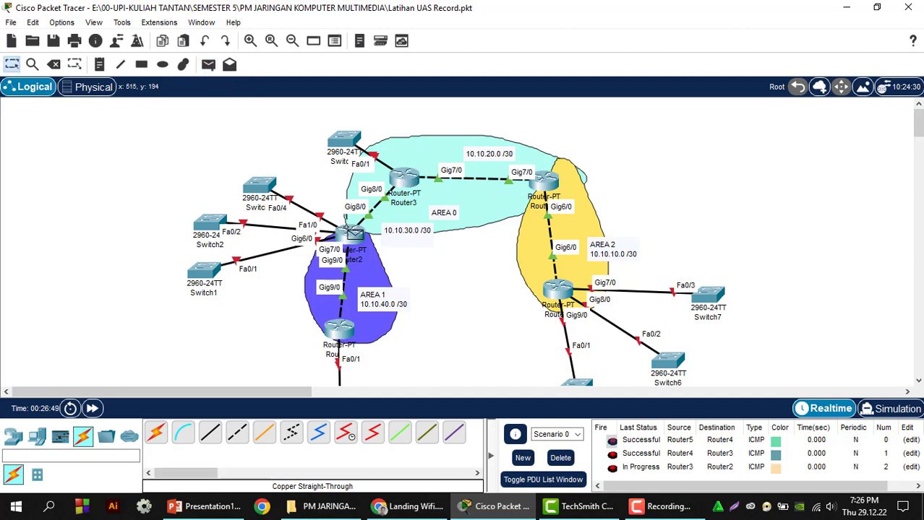
{"action": "left_click", "coordinate": [208, 64]}
{"action": "left_click", "coordinate": [351, 239]}
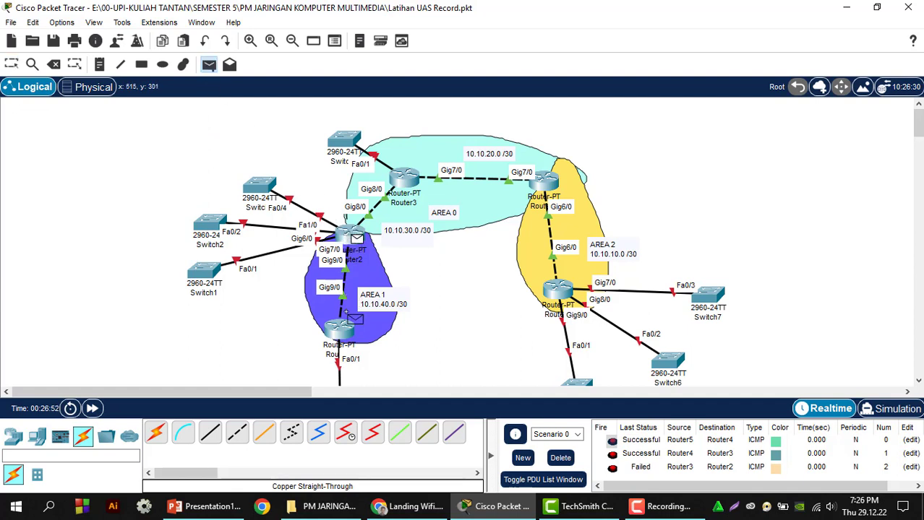
{"action": "left_click", "coordinate": [338, 329]}
{"action": "scroll", "coordinate": [690, 473], "scroll_direction": "down", "scroll_amount": 1}
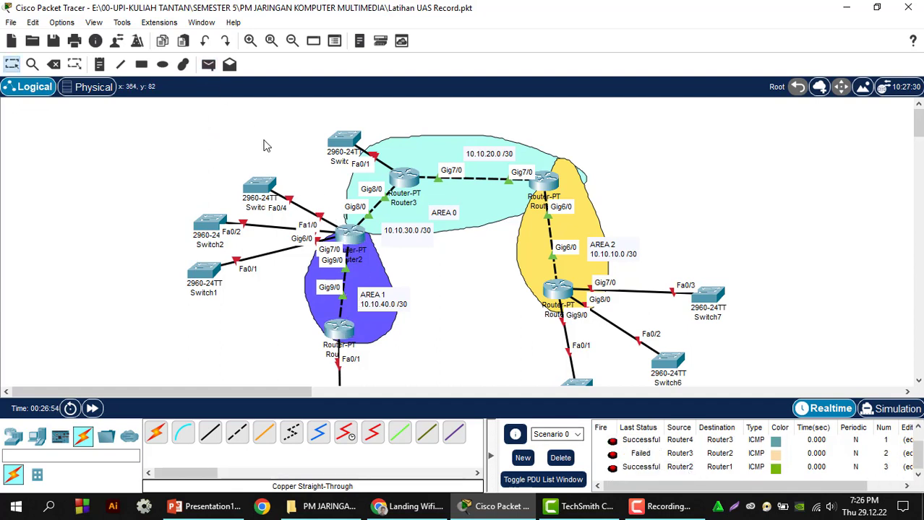
- Resend a simple PDU from Router3 to Router2 and check its status in the PDU list
{"action": "left_click", "coordinate": [208, 64]}
{"action": "left_click", "coordinate": [406, 180]}
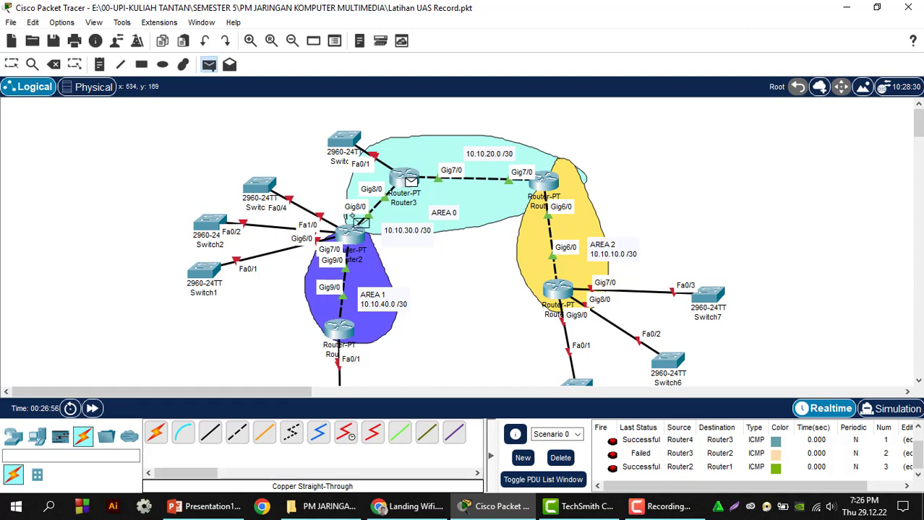
{"action": "left_click", "coordinate": [344, 232]}
{"action": "scroll", "coordinate": [672, 451], "scroll_direction": "down", "scroll_amount": 2}
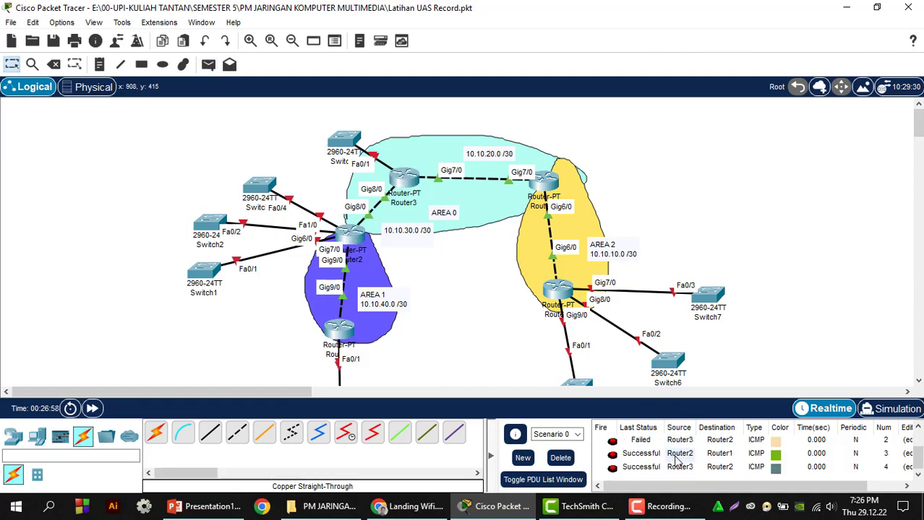
- Clear the PDU list again and send fresh simple PDUs from Router5 to Router4 and from Router4 to Router3
{"action": "left_click", "coordinate": [561, 458]}
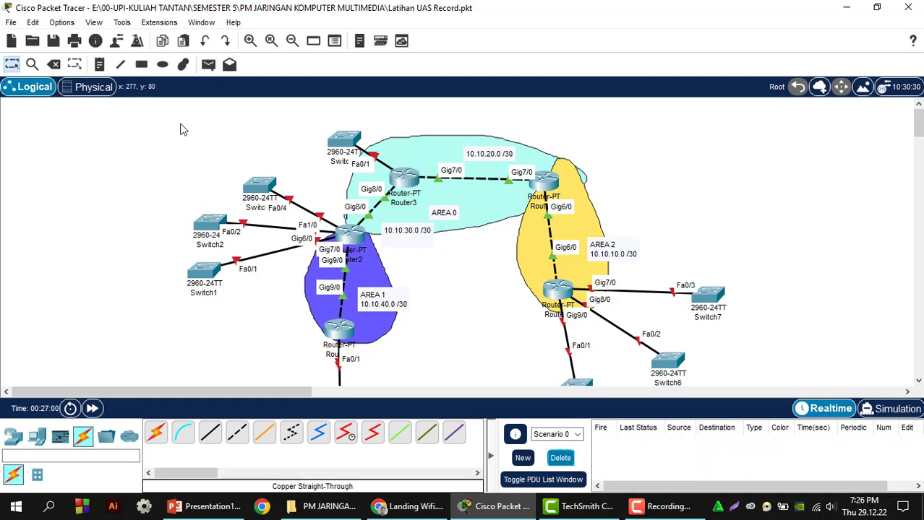
{"action": "left_click", "coordinate": [208, 65]}
{"action": "left_click", "coordinate": [557, 290]}
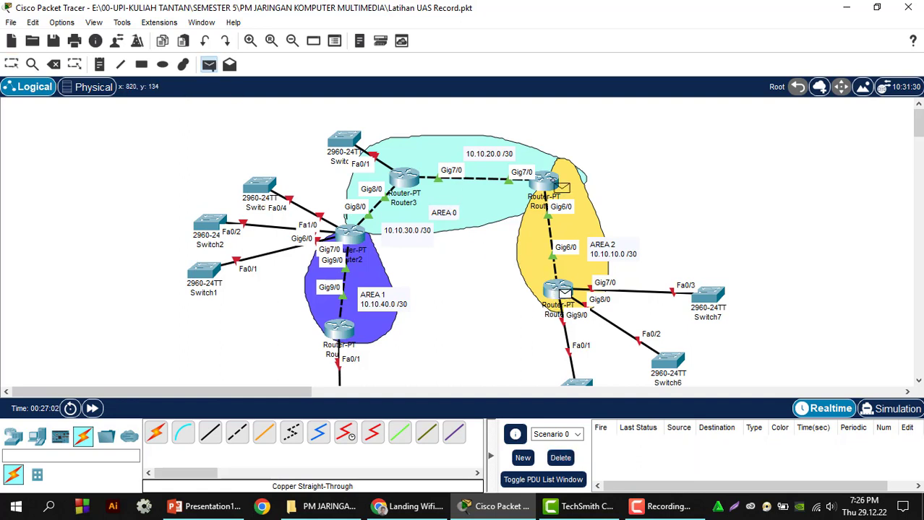
{"action": "left_click", "coordinate": [545, 181]}
{"action": "left_click", "coordinate": [208, 65]}
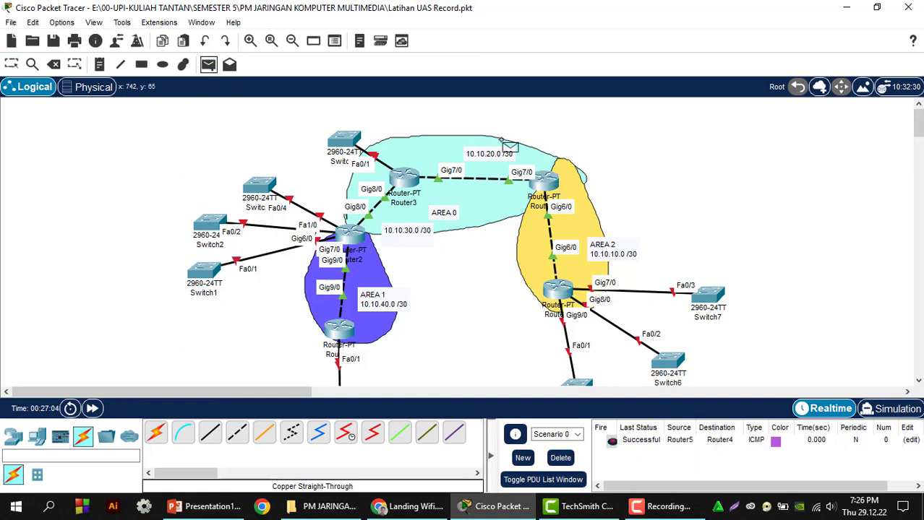
{"action": "left_click", "coordinate": [545, 182]}
{"action": "left_click", "coordinate": [404, 177]}
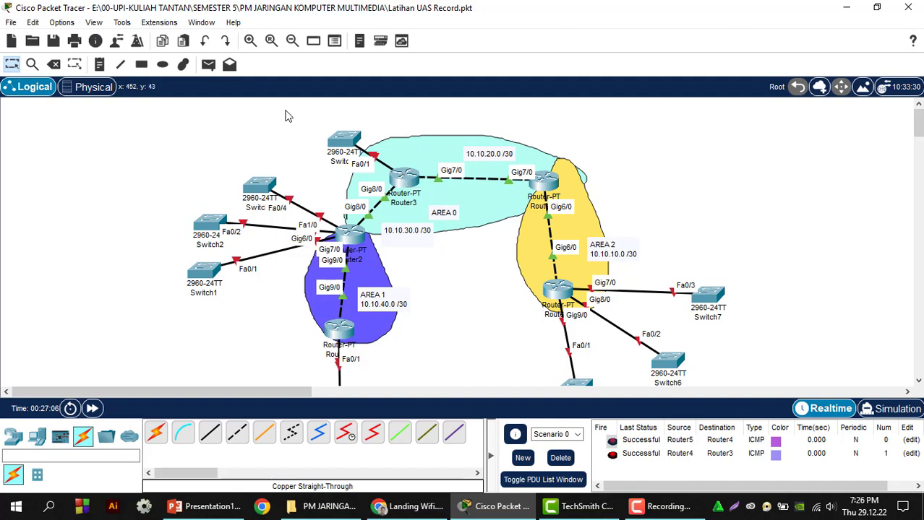
- Send simple PDUs from Router3 to Router2 and from Router2 to Router1 to test both links
{"action": "left_click", "coordinate": [208, 65]}
{"action": "left_click", "coordinate": [407, 175]}
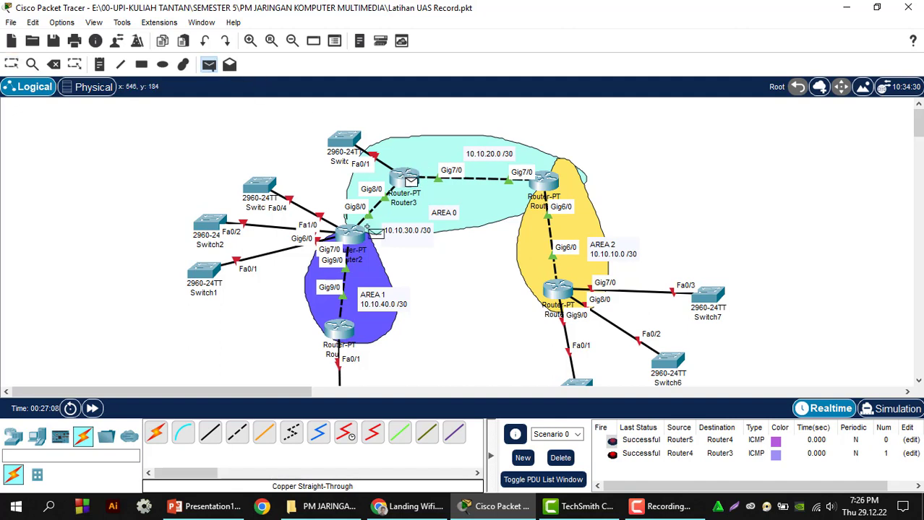
{"action": "left_click", "coordinate": [353, 235]}
{"action": "left_click", "coordinate": [208, 64]}
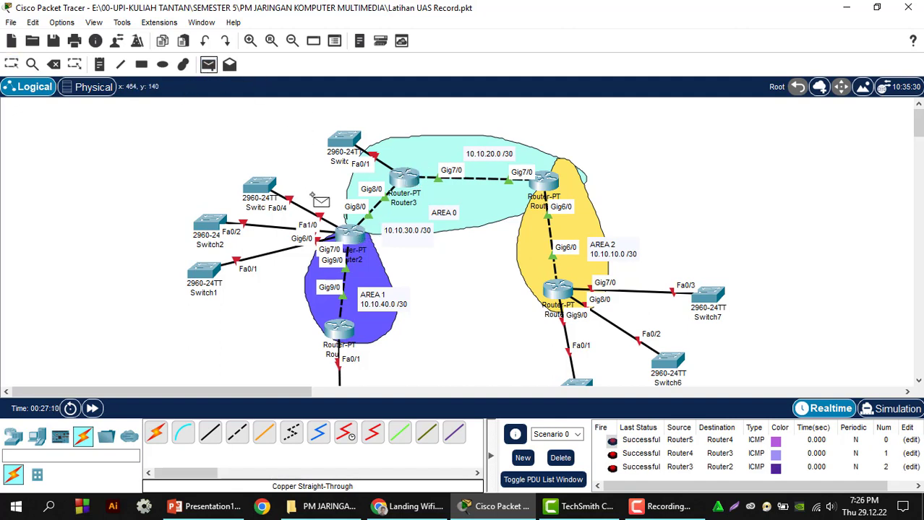
{"action": "left_click", "coordinate": [352, 235]}
{"action": "left_click", "coordinate": [339, 329]}
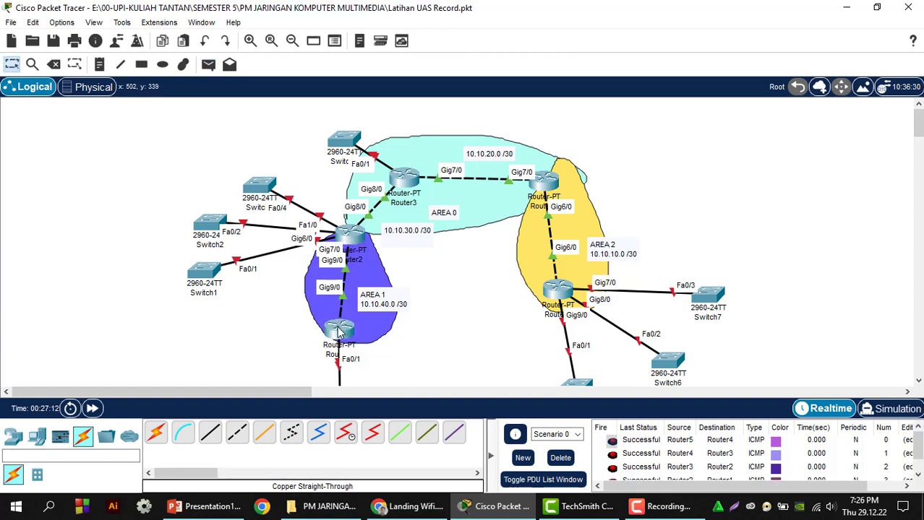
- Send a simple PDU from Router1 to Router3, check its status, and delete the scenario's PDU results
{"action": "left_click", "coordinate": [209, 64]}
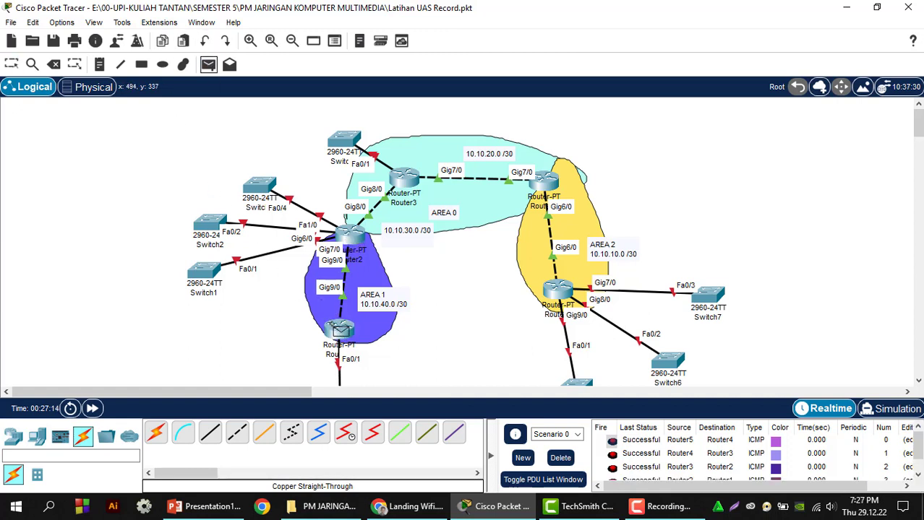
{"action": "left_click", "coordinate": [339, 330]}
{"action": "left_click", "coordinate": [404, 183]}
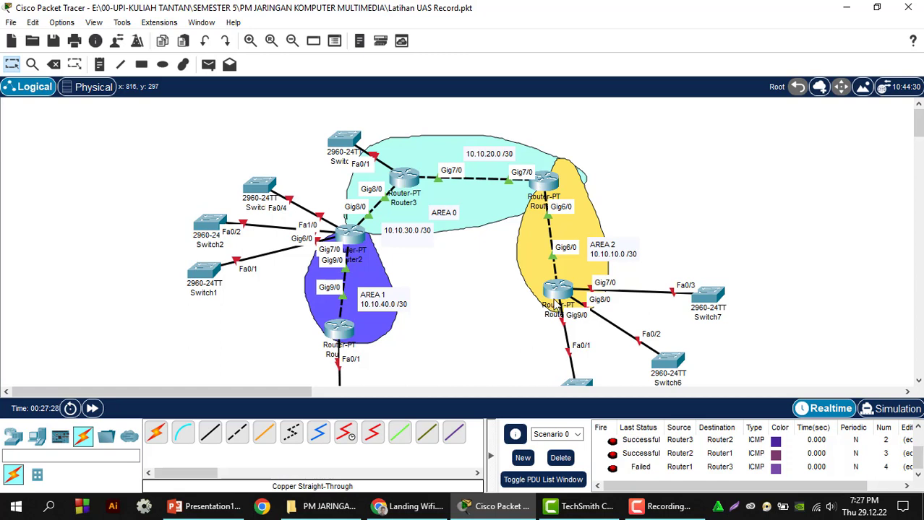
{"action": "left_click", "coordinate": [553, 463]}
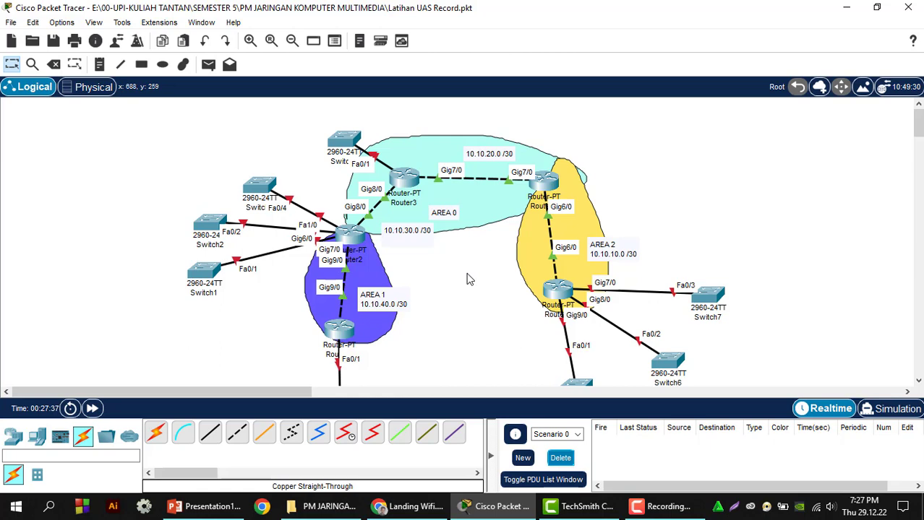
- Open Router3's command line and enter global configuration mode with en and conf t
{"action": "left_click", "coordinate": [407, 182]}
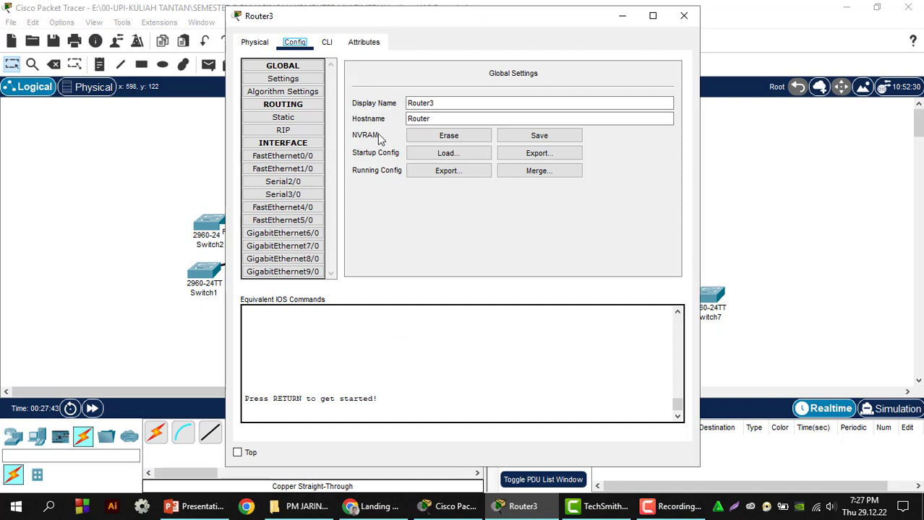
{"action": "left_click", "coordinate": [331, 45]}
{"action": "left_click", "coordinate": [398, 95]}
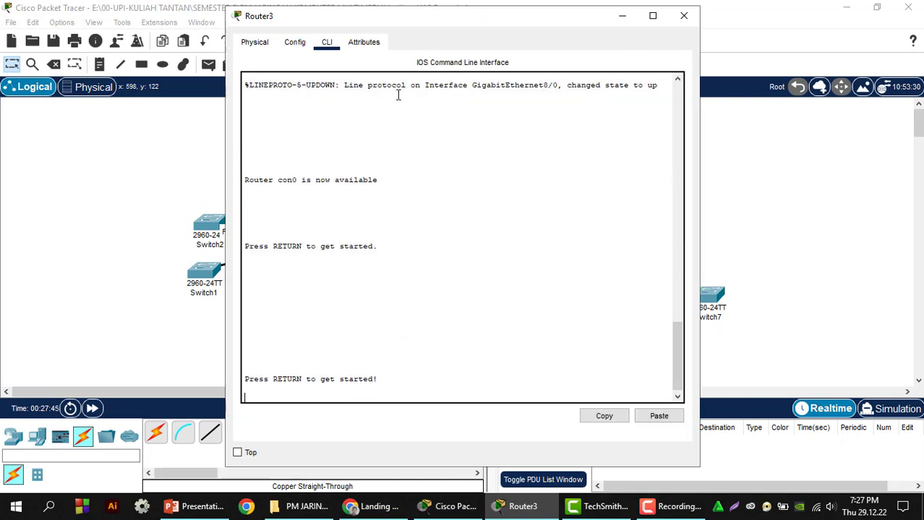
{"action": "key", "text": "Return"}
{"action": "key", "text": "Return"}
{"action": "key", "text": "Return"}
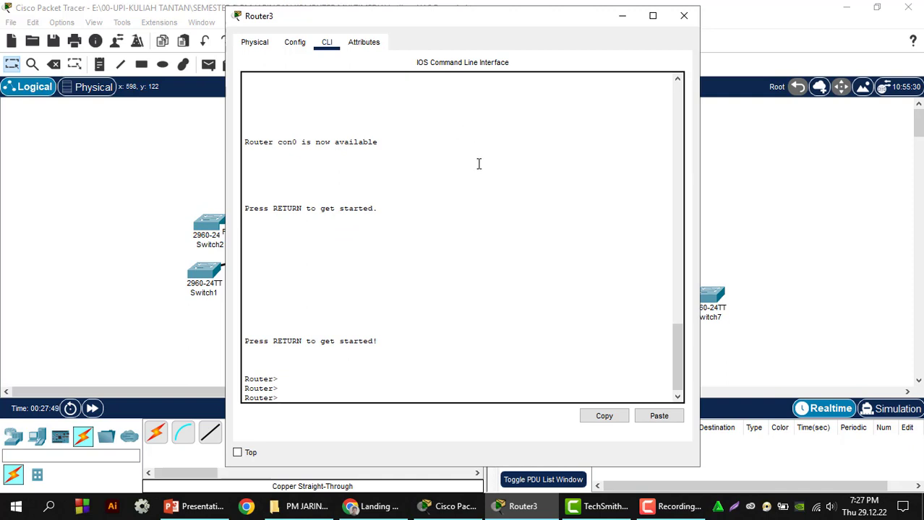
{"action": "scroll", "coordinate": [479, 165], "scroll_direction": "up", "scroll_amount": 5}
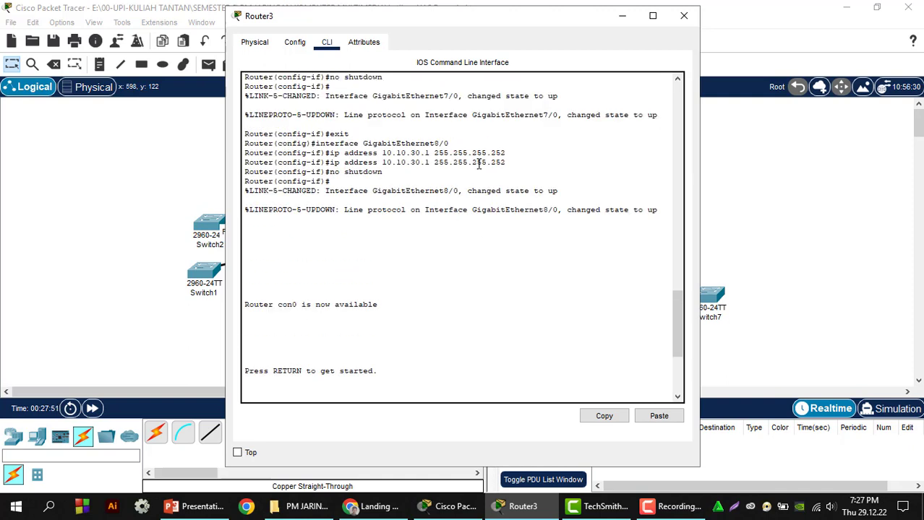
{"action": "scroll", "coordinate": [478, 164], "scroll_direction": "down", "scroll_amount": 5}
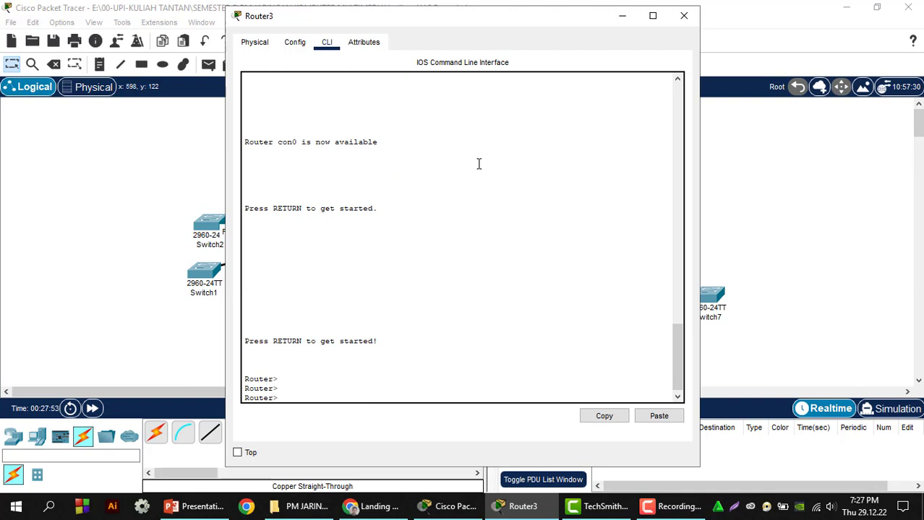
{"action": "scroll", "coordinate": [479, 164], "scroll_direction": "down", "scroll_amount": 1}
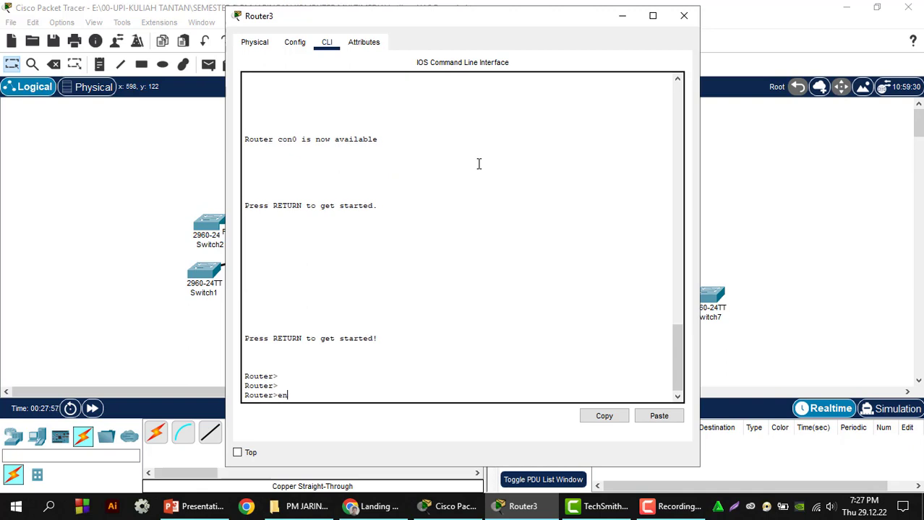
{"action": "key", "text": "Return"}
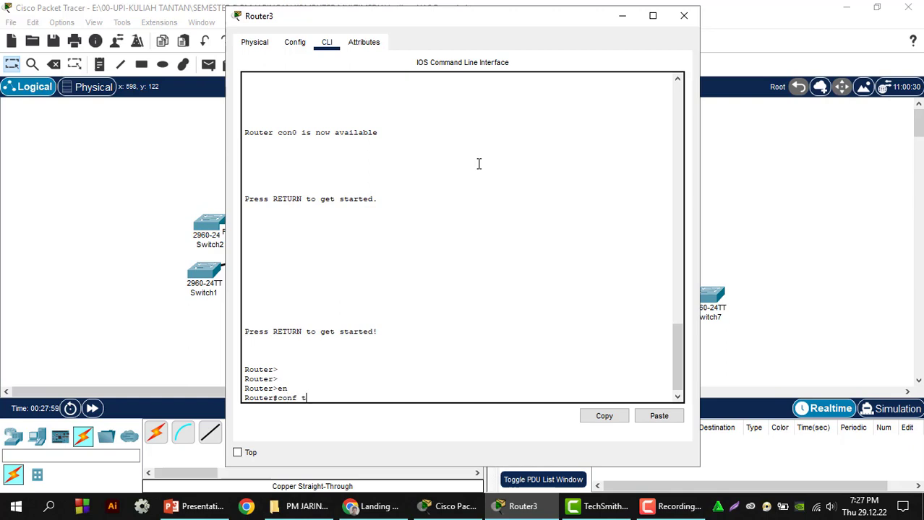
{"action": "type", "text": "conf t"}
{"action": "key", "text": "Return"}
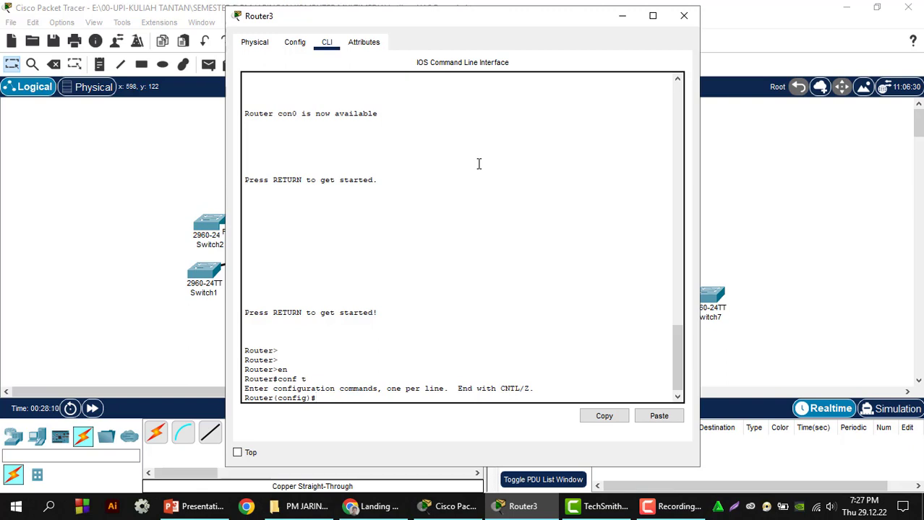
- Start OSPF process 1 on Router3 with router ospf 1, moving the device window aside to uncover the topology
{"action": "type", "text": "router ospf"}
{"action": "left_click_drag", "start_coordinate": [398, 20], "coordinate": [622, 30]}
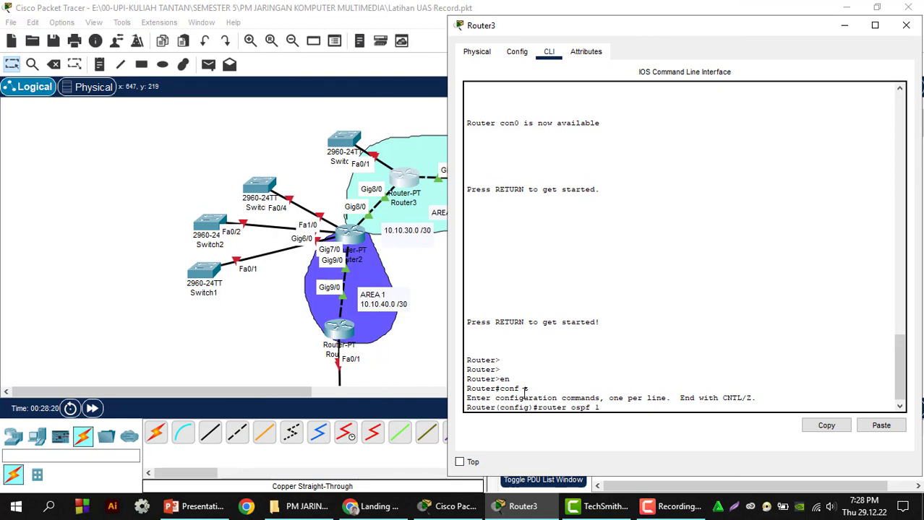
{"action": "type", "text": "1"}
{"action": "key", "text": "Return"}
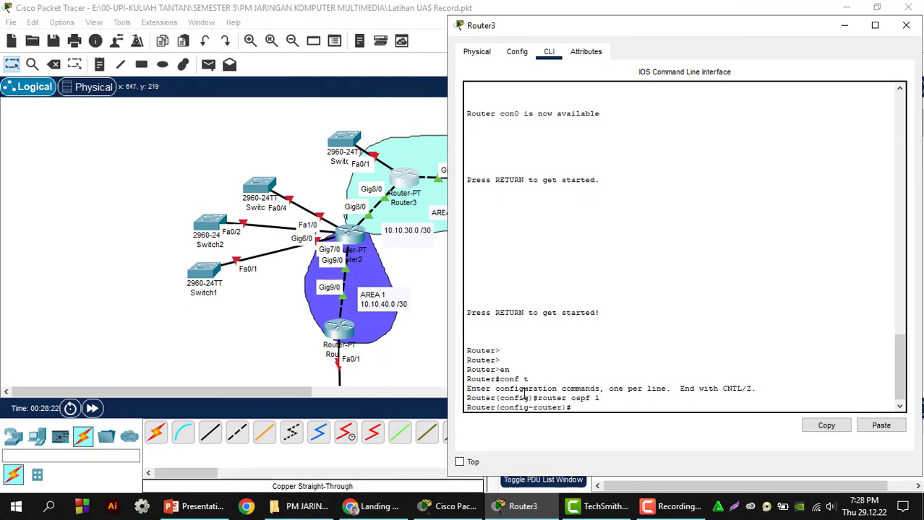
- Advertise network 10.10.20.0 with wildcard mask 0.0.0.3 in area 0 on Router3
{"action": "type", "text": "netw"}
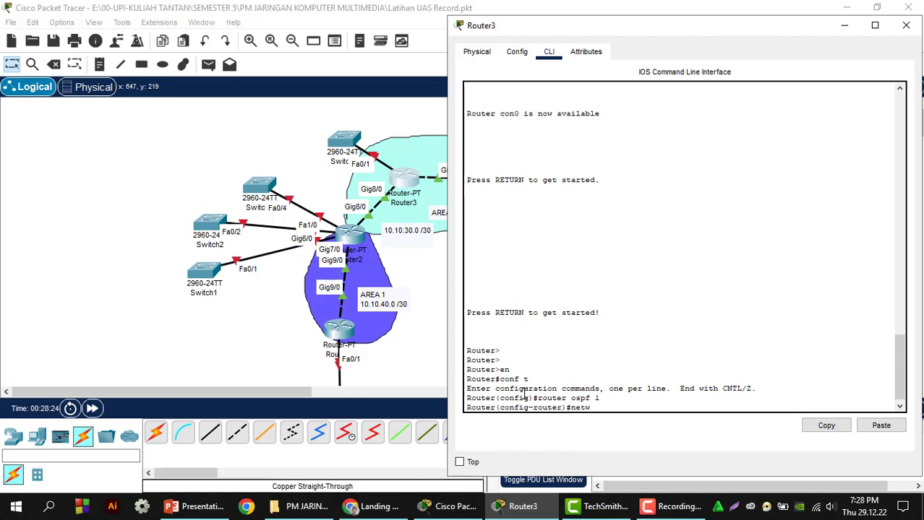
{"action": "type", "text": "ork"}
{"action": "left_click_drag", "start_coordinate": [637, 30], "coordinate": [689, 38]}
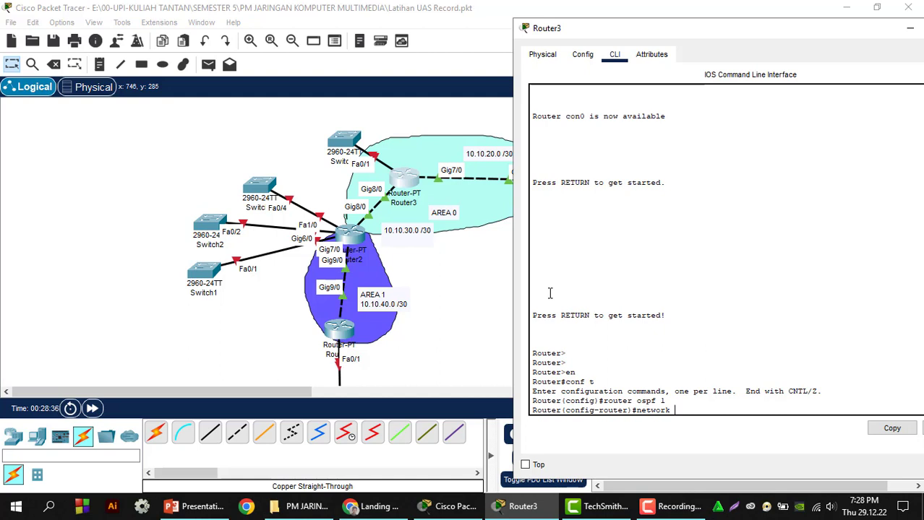
{"action": "type", "text": "1010"}
{"action": "key", "text": "BackSpace"}
{"action": "key", "text": "BackSpace"}
{"action": "type", "text": ".10.20"}
{"action": "type", "text": "0"}
{"action": "key", "text": "BackSpace"}
{"action": "type", "text": ".0 0.0.0.3"}
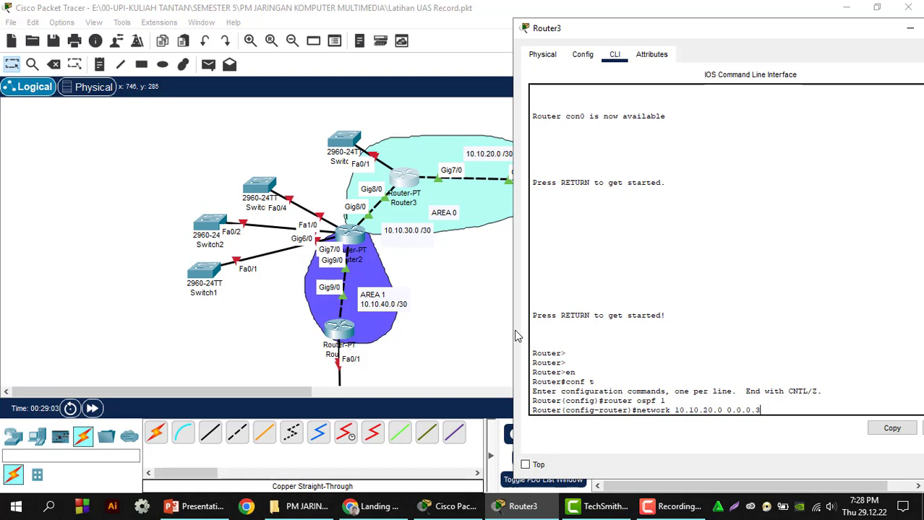
{"action": "type", "text": "area 0"}
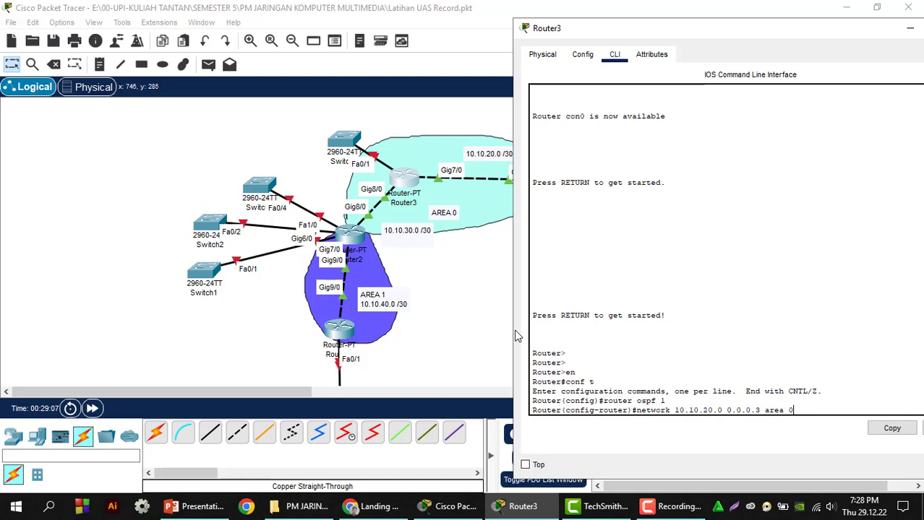
{"action": "key", "text": "Return"}
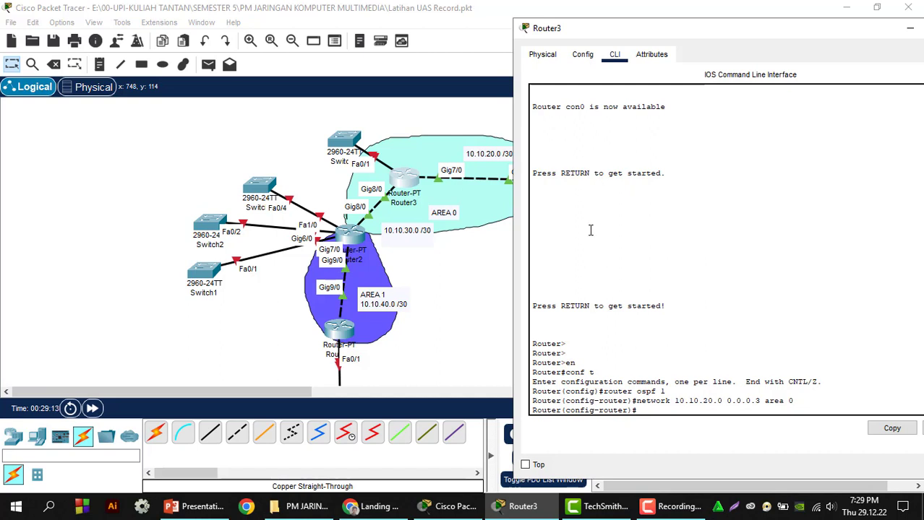
- Advertise network 10.10.30.0 with wildcard mask 0.0.0.3 in area 0 on Router3
{"action": "type", "text": "e"}
{"action": "type", "text": "xi"}
{"action": "key", "text": "BackSpace"}
{"action": "key", "text": "BackSpace"}
{"action": "key", "text": "BackSpace"}
{"action": "type", "text": "network 10.19"}
{"action": "key", "text": "BackSpace"}
{"action": "type", "text": "0.30.0 0"}
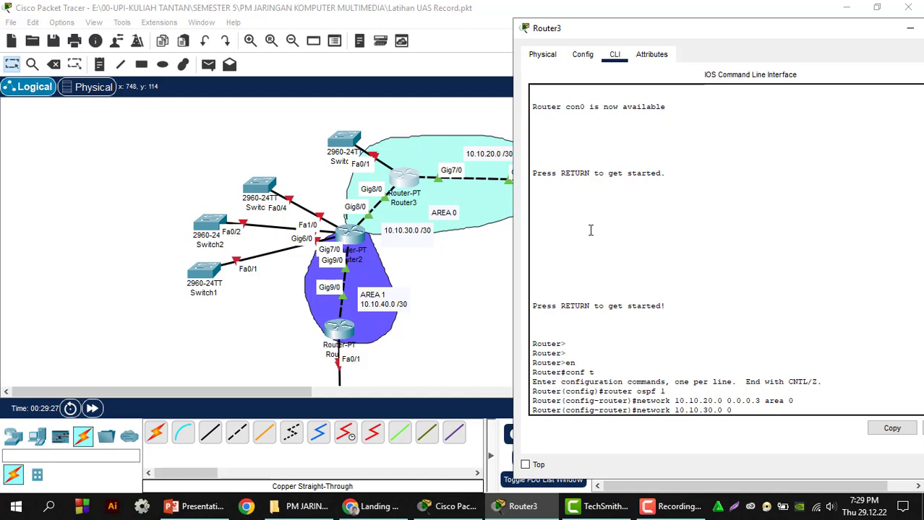
{"action": "type", "text": ".0.0.3 area 0"}
{"action": "key", "text": "Return"}
{"action": "key", "text": "Return"}
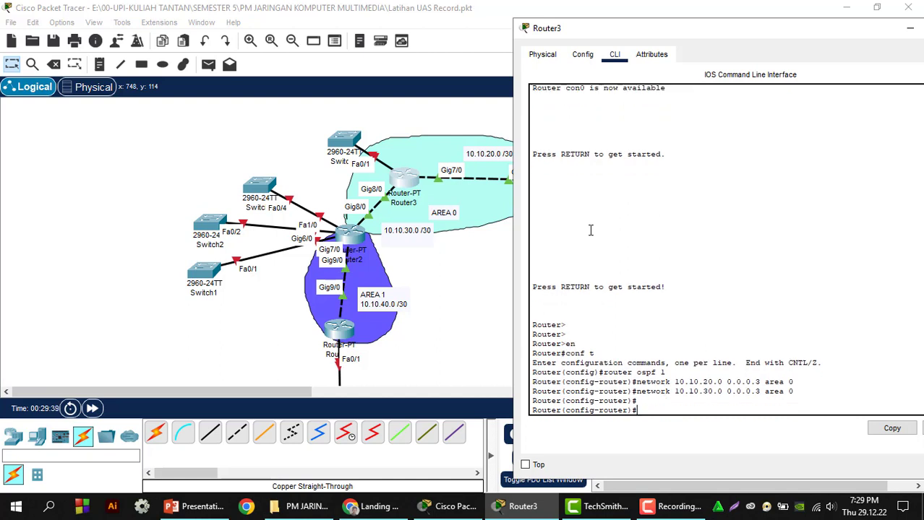
- Exit OSPF configuration mode on Router3 and close its device window
{"action": "type", "text": "exit"}
{"action": "key", "text": "Return"}
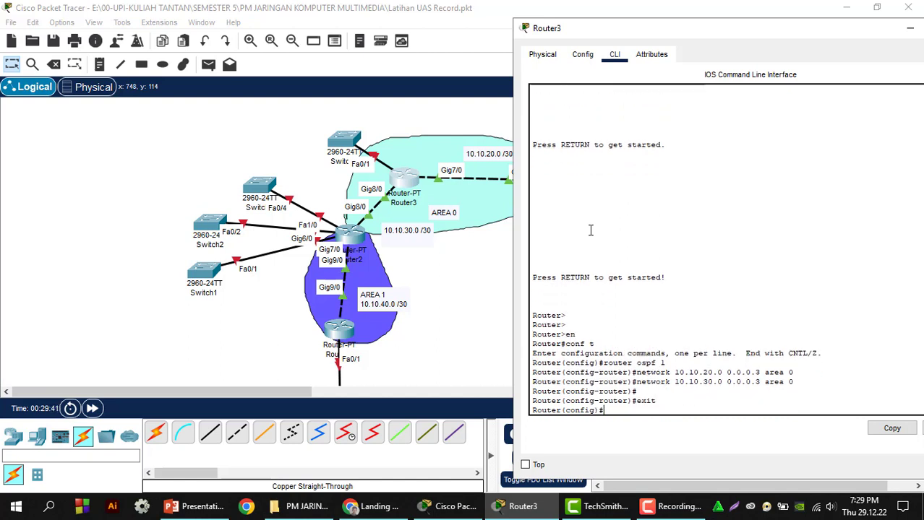
{"action": "left_click_drag", "start_coordinate": [683, 29], "coordinate": [602, 43]}
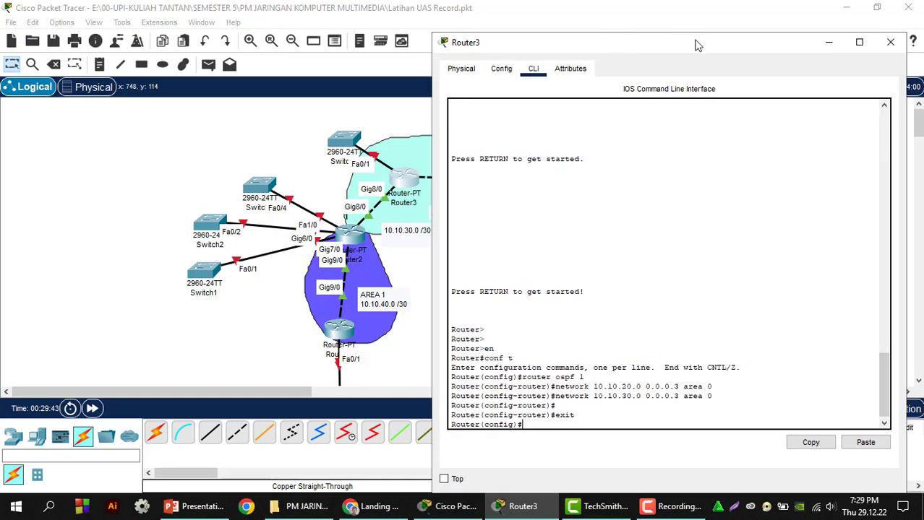
{"action": "left_click", "coordinate": [889, 43]}
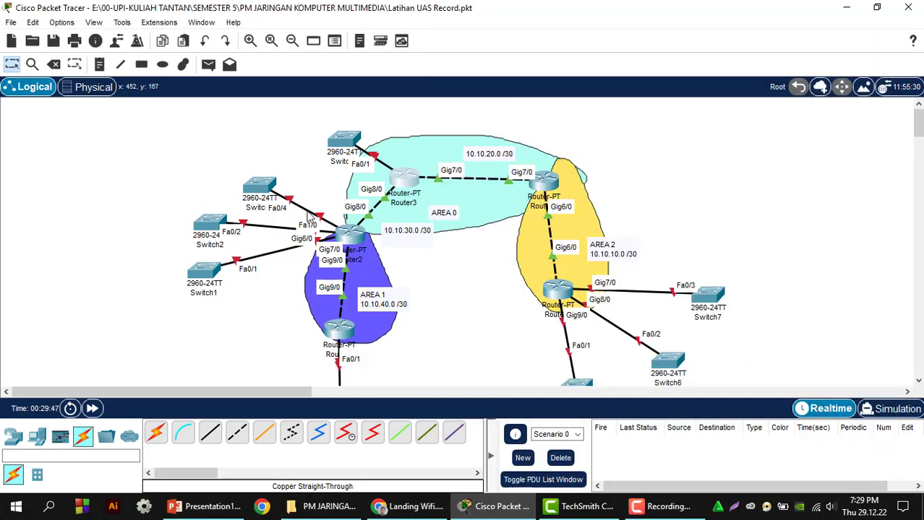
- Open Router2's command line beside the topology and enter global configuration mode with en and conf t
{"action": "left_click", "coordinate": [357, 238]}
{"action": "left_click_drag", "start_coordinate": [415, 21], "coordinate": [698, 31]}
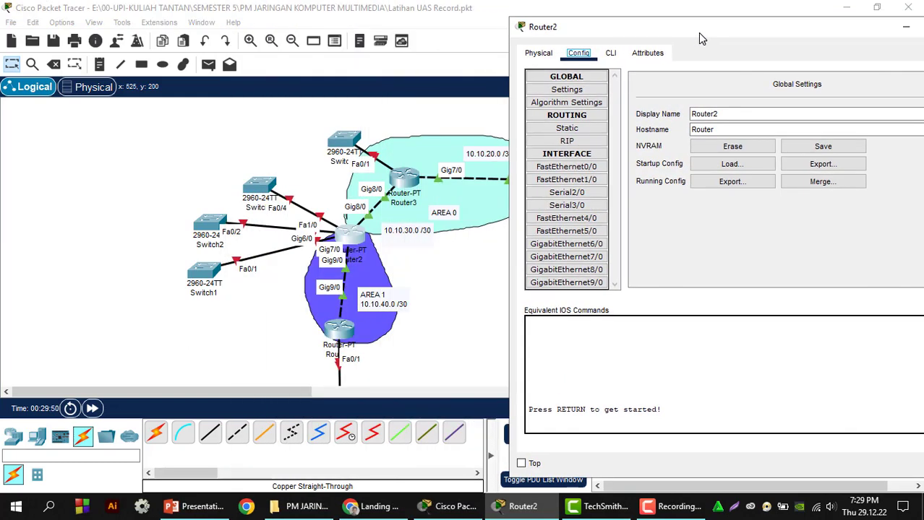
{"action": "left_click", "coordinate": [611, 55]}
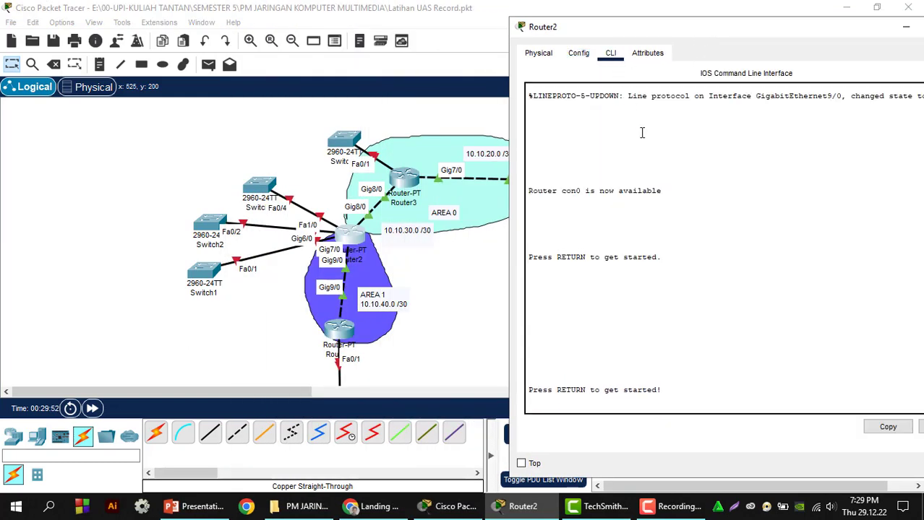
{"action": "key", "text": "Return"}
{"action": "type", "text": "en"}
{"action": "key", "text": "Return"}
{"action": "type", "text": "conf t"}
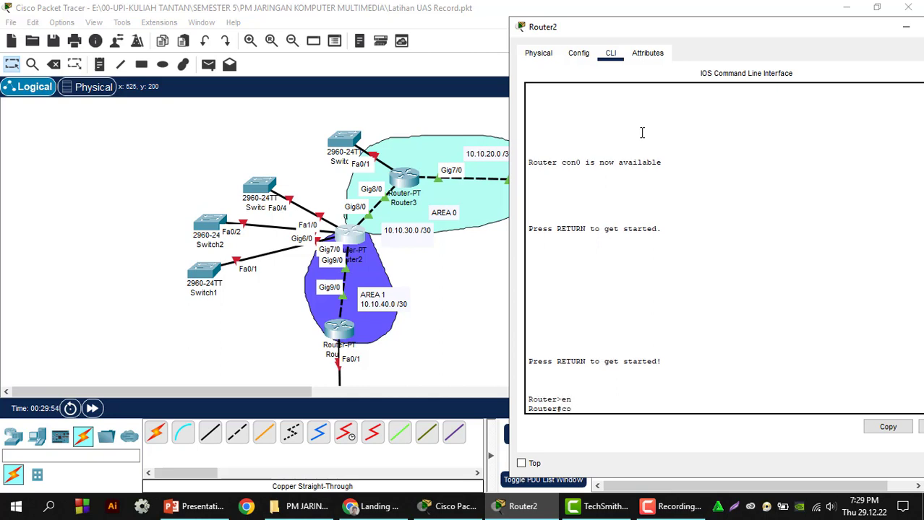
{"action": "key", "text": "Return"}
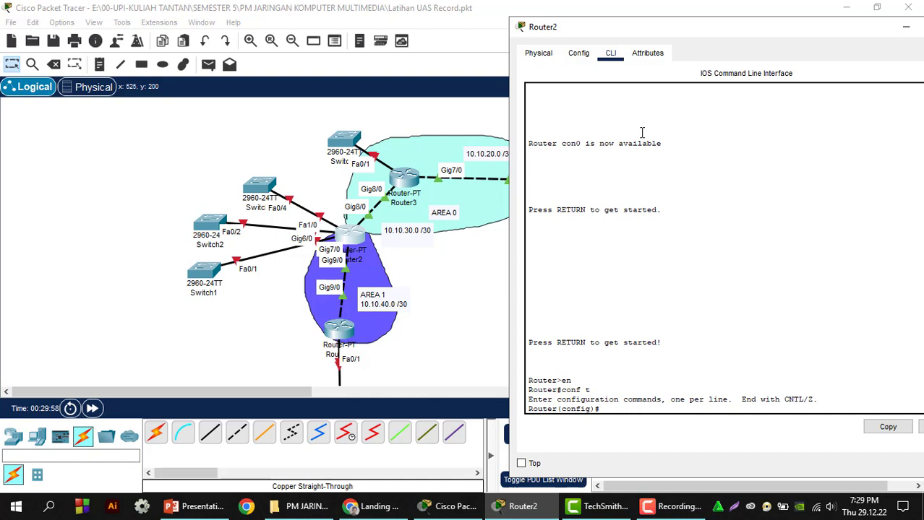
- Start OSPF process 2 on Router2 and advertise network 10.10.30.0 with wildcard mask 0.0.0.3 in area 0
{"action": "type", "text": "router ospf 2"}
{"action": "key", "text": "Return"}
{"action": "type", "text": "network"}
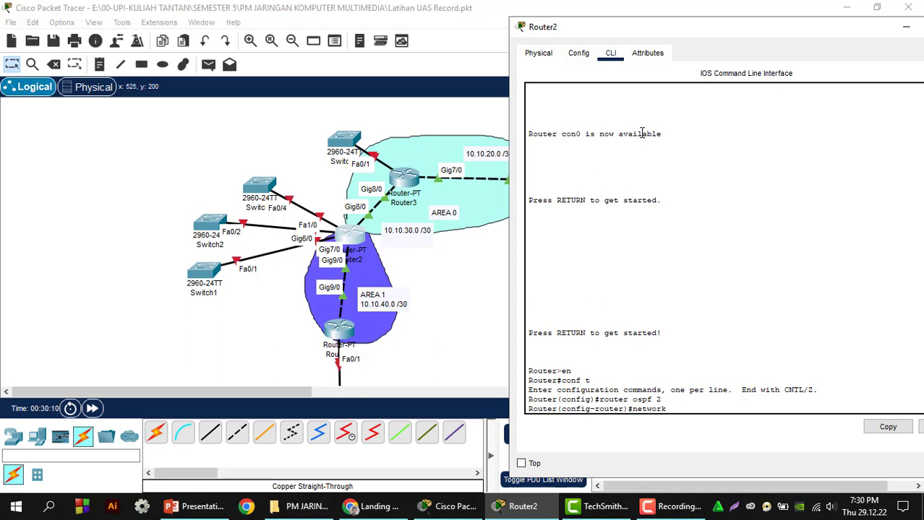
{"action": "type", "text": "10.10.30.0 0.0.0.3 area0"}
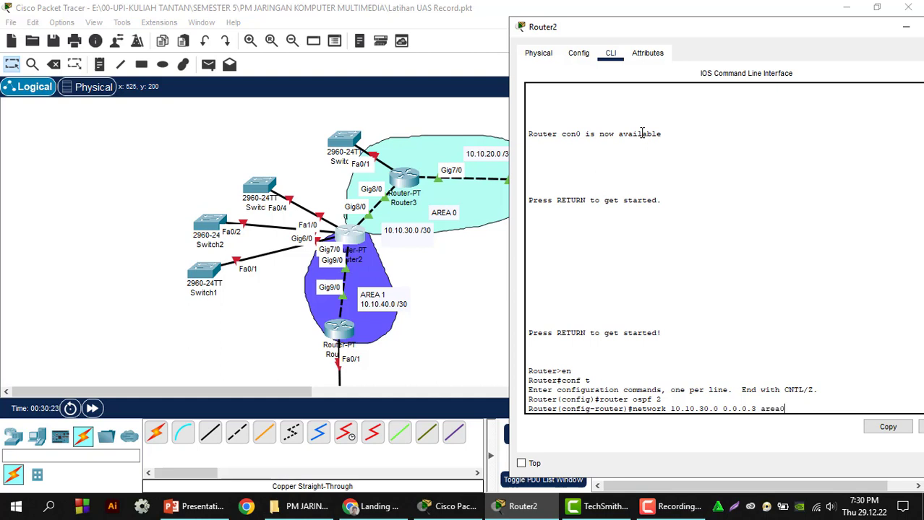
{"action": "key", "text": "BackSpace"}
{"action": "type", "text": "0"}
{"action": "key", "text": "Return"}
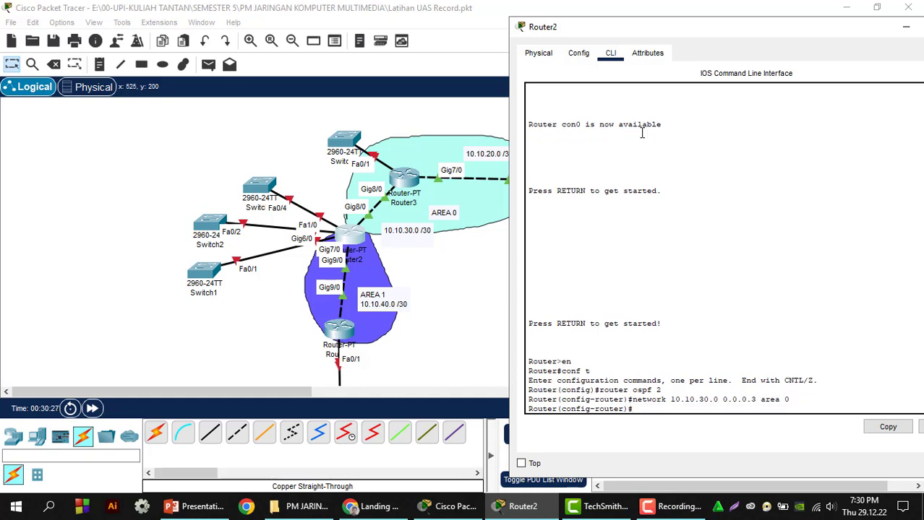
{"action": "type", "text": "netwrok"}
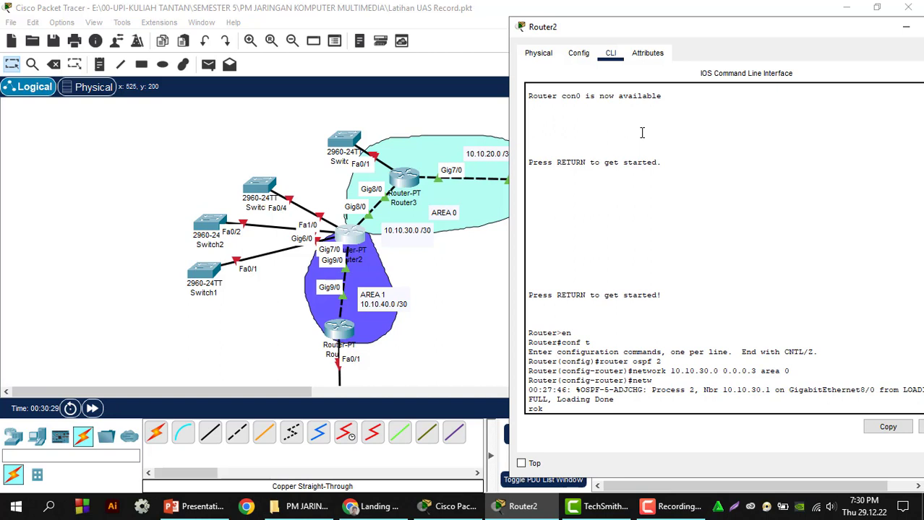
{"action": "key", "text": "BackSpace"}
{"action": "key", "text": "BackSpace"}
{"action": "key", "text": "BackSpace"}
{"action": "key", "text": "Return"}
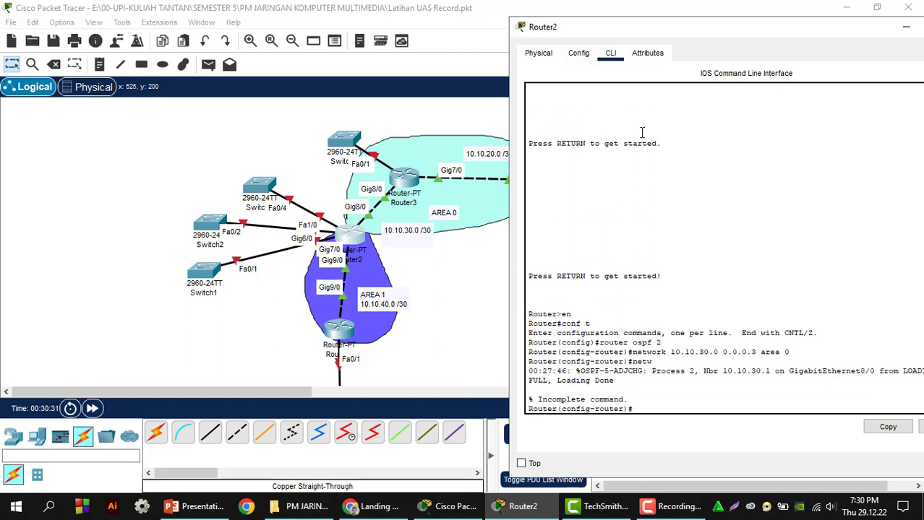
- Advertise network 10.10.40.0 with wildcard mask 0.0.0.3 in area 1 on Router2
{"action": "type", "text": "network 10.10.40.0 0.0.0"}
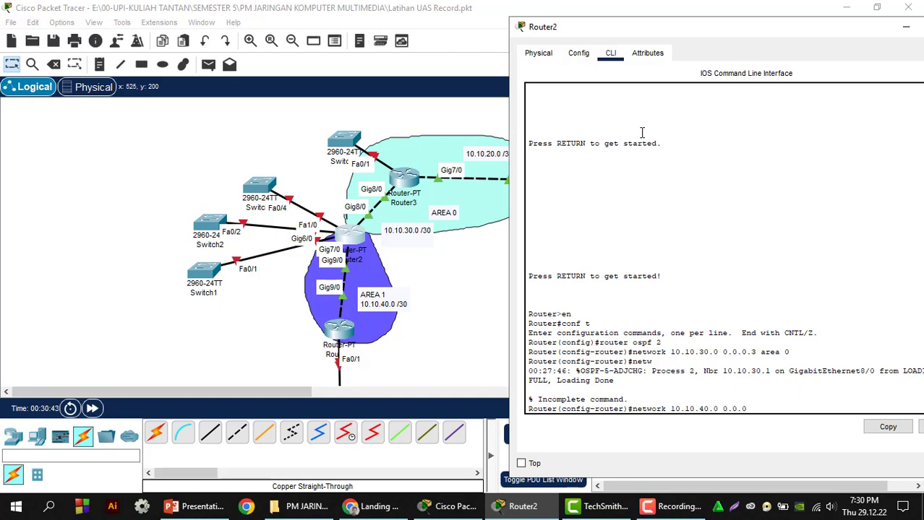
{"action": "type", "text": ".3 area 1"}
{"action": "key", "text": "Return"}
{"action": "key", "text": "Return"}
{"action": "key", "text": "Return"}
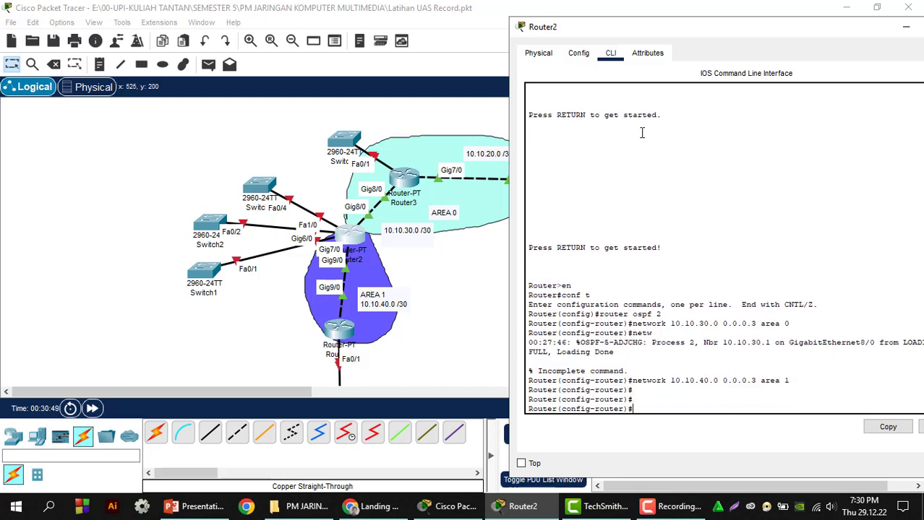
- Exit OSPF configuration mode on Router2 and close its device window
{"action": "type", "text": "exit"}
{"action": "key", "text": "Return"}
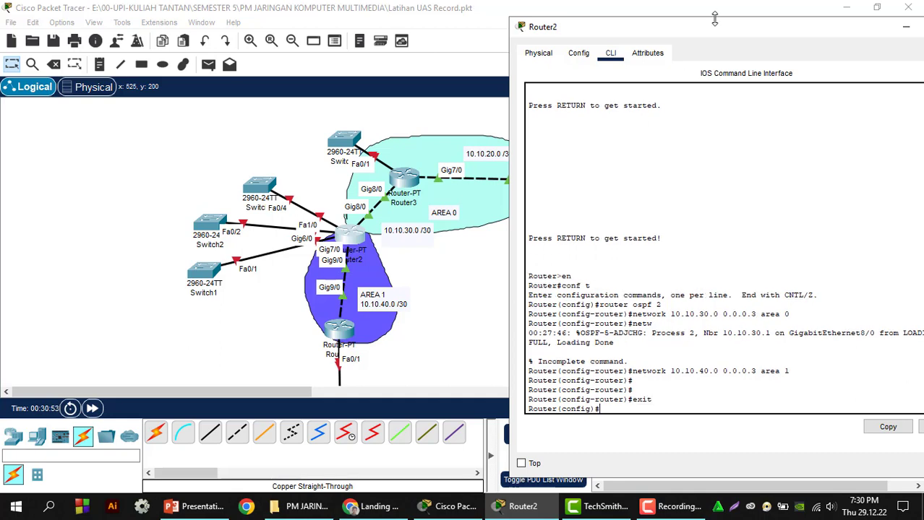
{"action": "left_click_drag", "start_coordinate": [729, 33], "coordinate": [537, 38]}
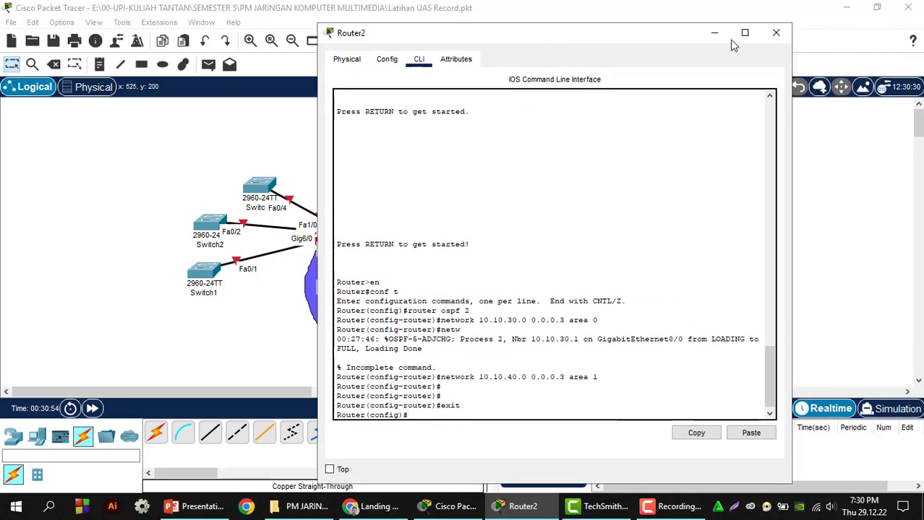
{"action": "left_click", "coordinate": [775, 33]}
- Open Router4's command line and place its window so the area 2 topology stays in view
{"action": "left_click", "coordinate": [543, 185]}
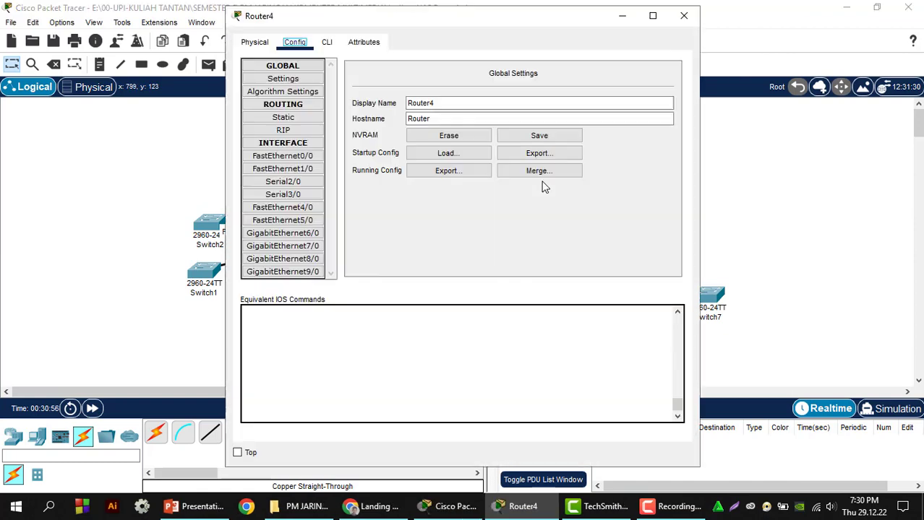
{"action": "left_click_drag", "start_coordinate": [495, 23], "coordinate": [259, 37]}
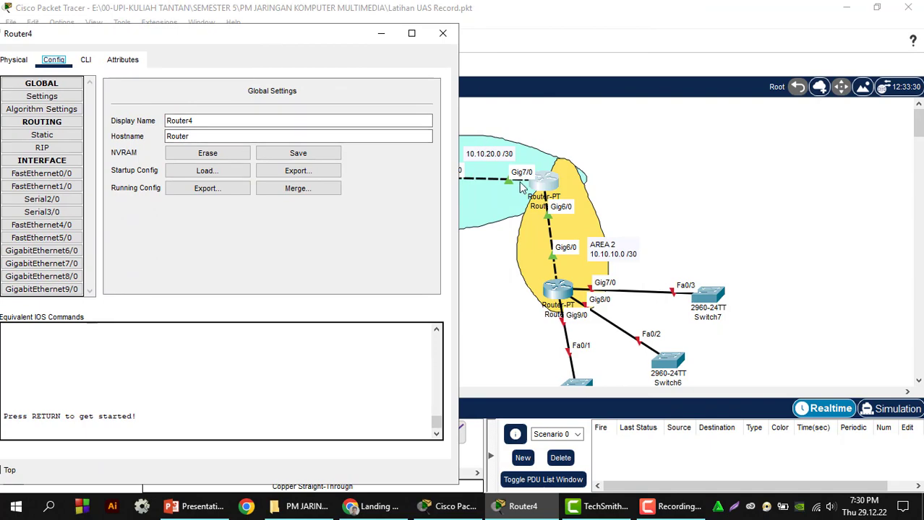
{"action": "mouse_move", "coordinate": [303, 38]}
{"action": "left_mouse_down"}
{"action": "mouse_move", "coordinate": [217, 48]}
{"action": "mouse_move", "coordinate": [311, 39]}
{"action": "left_mouse_up"}
{"action": "left_click", "coordinate": [99, 59]}
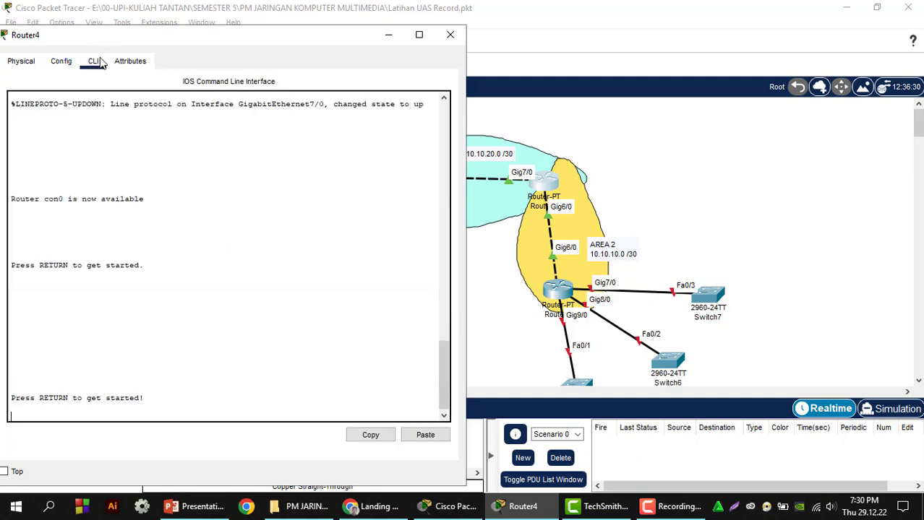
- Enter global configuration mode on Router4 with en and conf t, and start OSPF process 3
{"action": "key", "text": "Return"}
{"action": "key", "text": "Return"}
{"action": "type", "text": "en"}
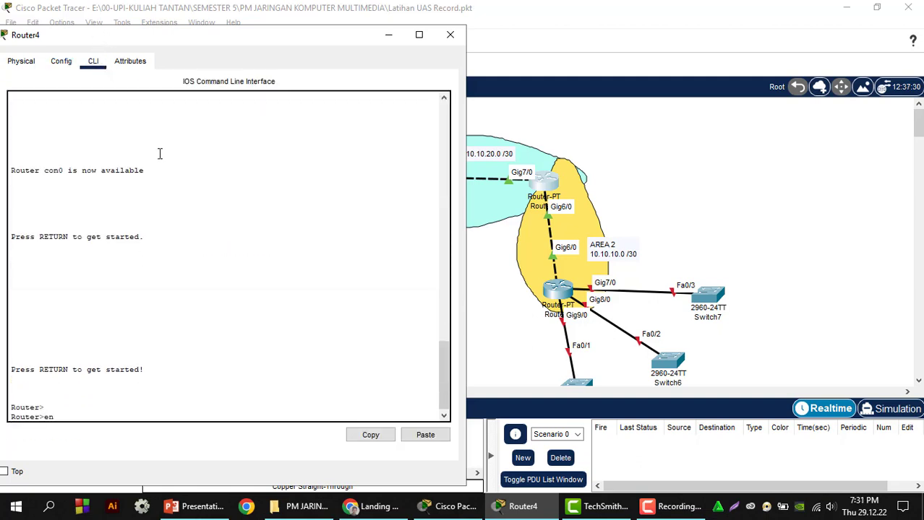
{"action": "key", "text": "Return"}
{"action": "type", "text": "co"}
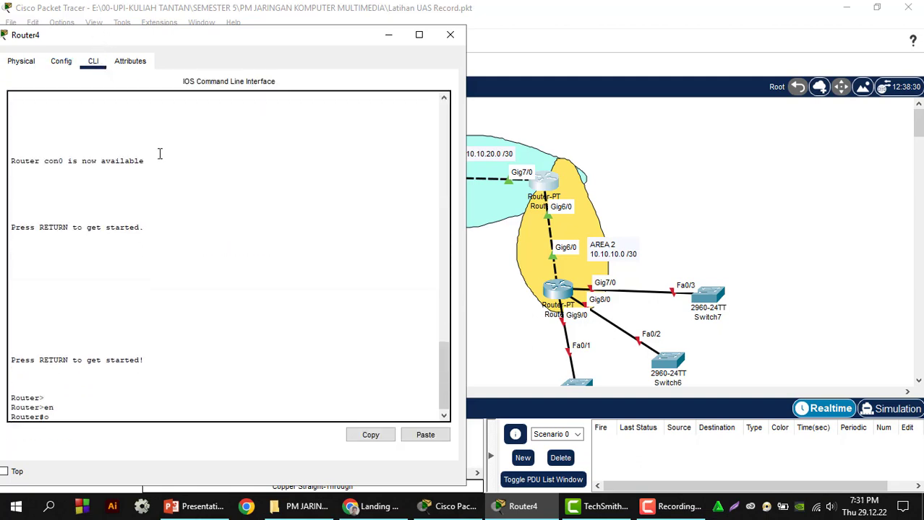
{"action": "type", "text": "nf t"}
{"action": "key", "text": "Return"}
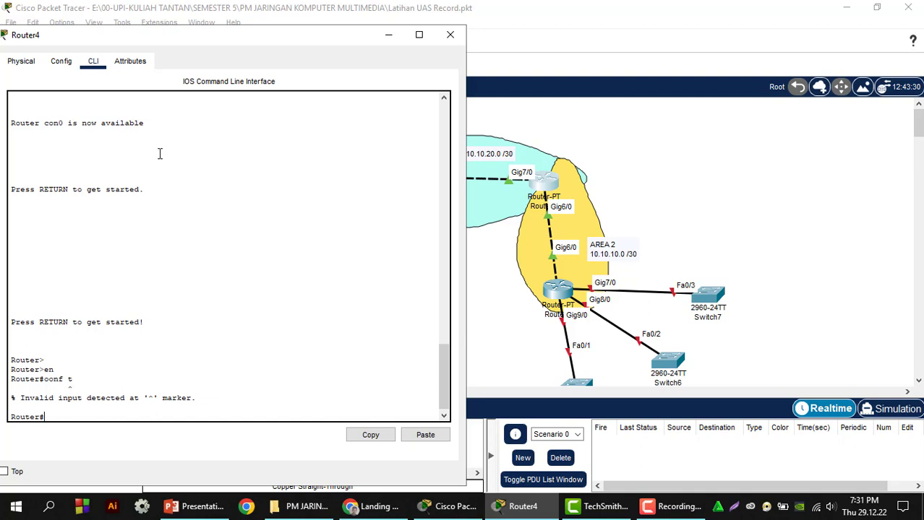
{"action": "type", "text": "en"}
{"action": "key", "text": "Return"}
{"action": "type", "text": "conf t"}
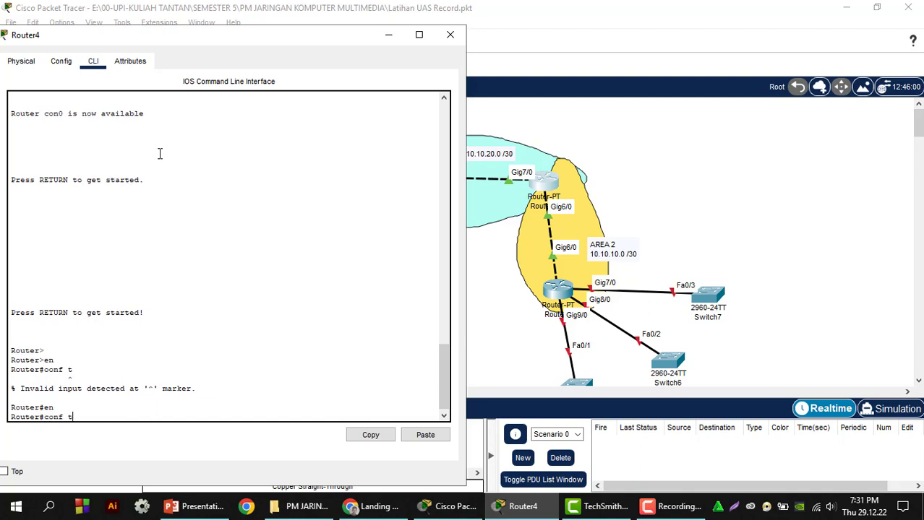
{"action": "key", "text": "Return"}
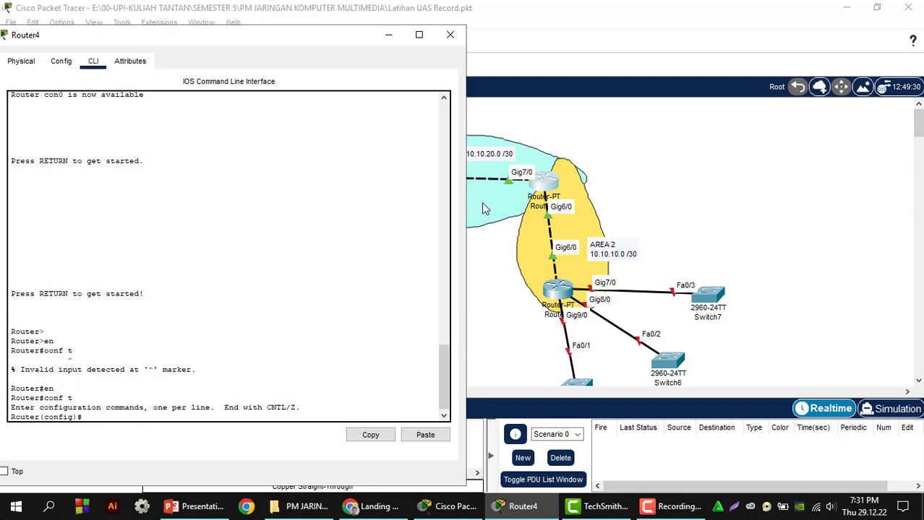
{"action": "type", "text": "router ospf 3"}
{"action": "key", "text": "Return"}
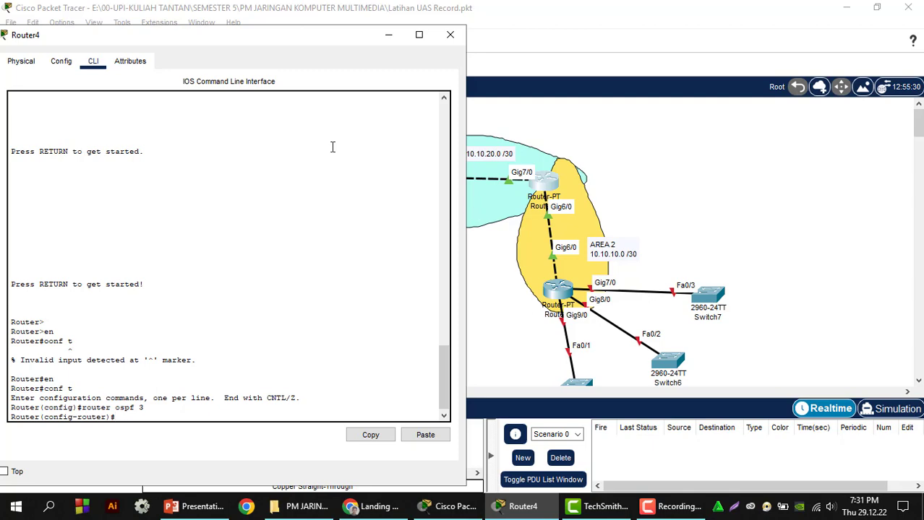
- Review the OSPF commands already entered in Router2's command line and close its window
{"action": "left_click", "coordinate": [450, 35]}
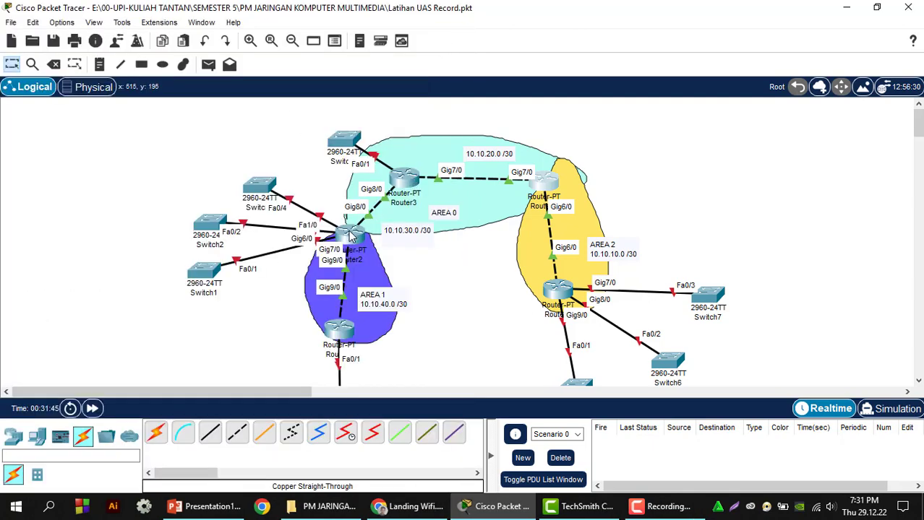
{"action": "left_click", "coordinate": [350, 235]}
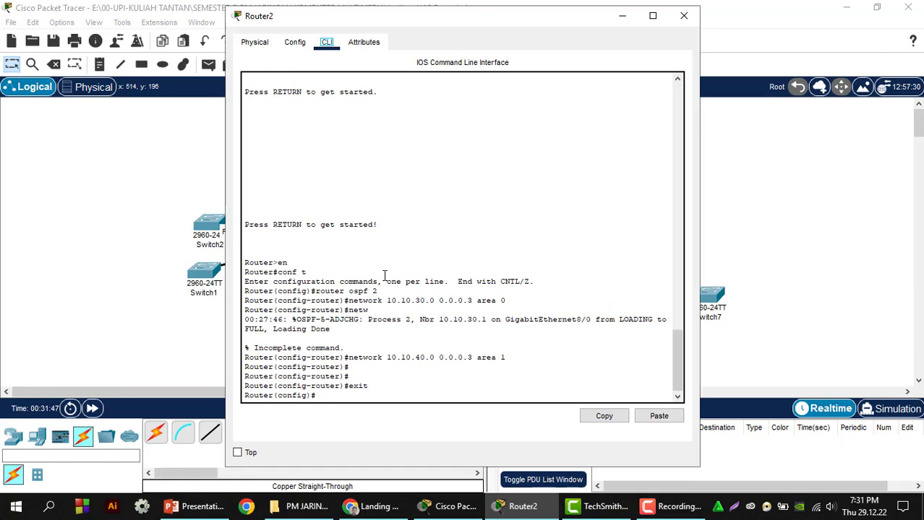
{"action": "scroll", "coordinate": [383, 274], "scroll_direction": "up", "scroll_amount": 3}
{"action": "scroll", "coordinate": [405, 257], "scroll_direction": "down", "scroll_amount": 1}
{"action": "left_click", "coordinate": [683, 16]}
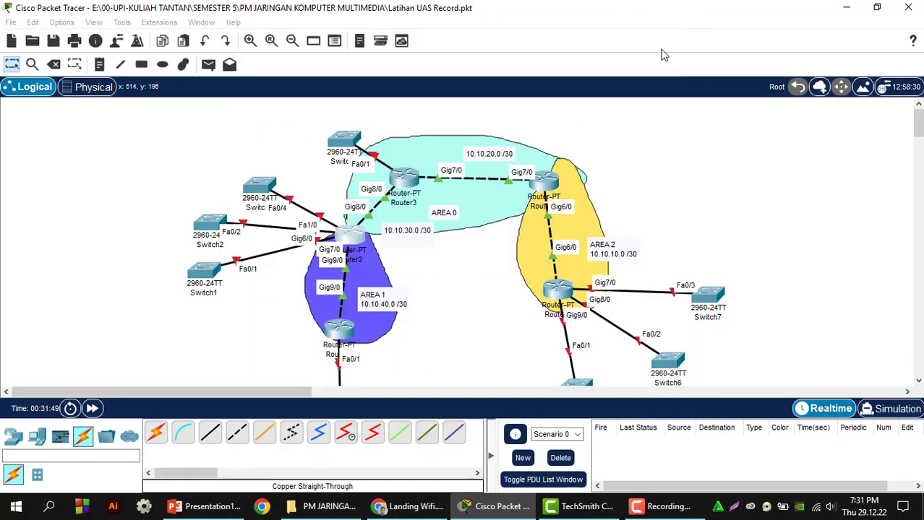
- Reopen Router4's command line and advertise network 10.10.20.0 with wildcard mask 0.0.0.3 in area 0
{"action": "left_click", "coordinate": [545, 180]}
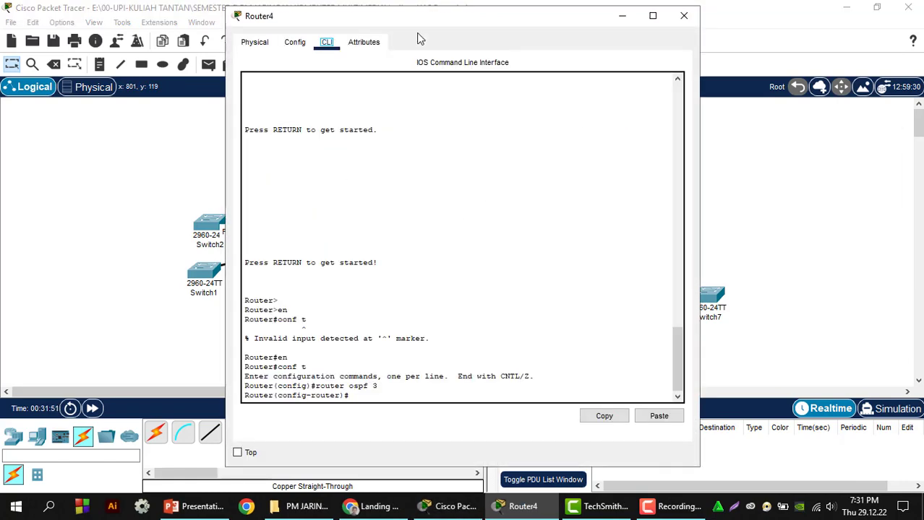
{"action": "left_click_drag", "start_coordinate": [422, 19], "coordinate": [276, 18]}
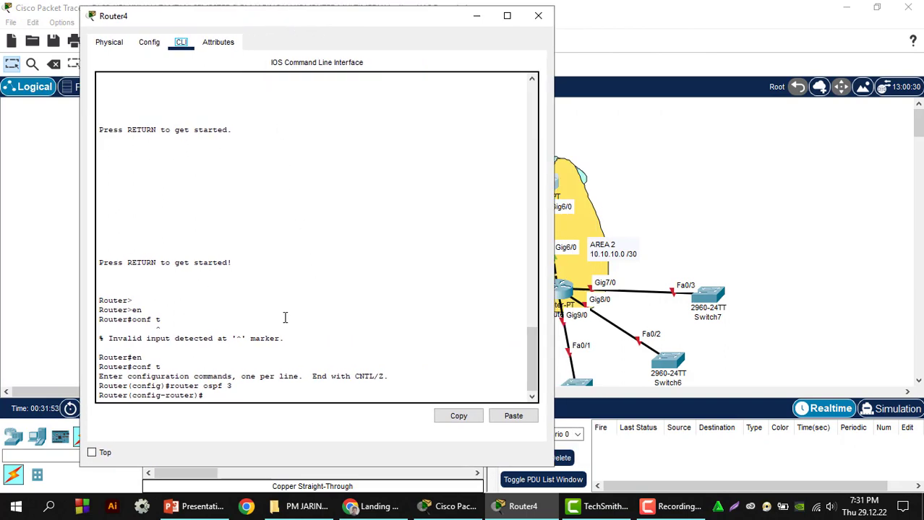
{"action": "left_click", "coordinate": [252, 393]}
{"action": "type", "text": "network"}
{"action": "left_click_drag", "start_coordinate": [341, 26], "coordinate": [244, 39]}
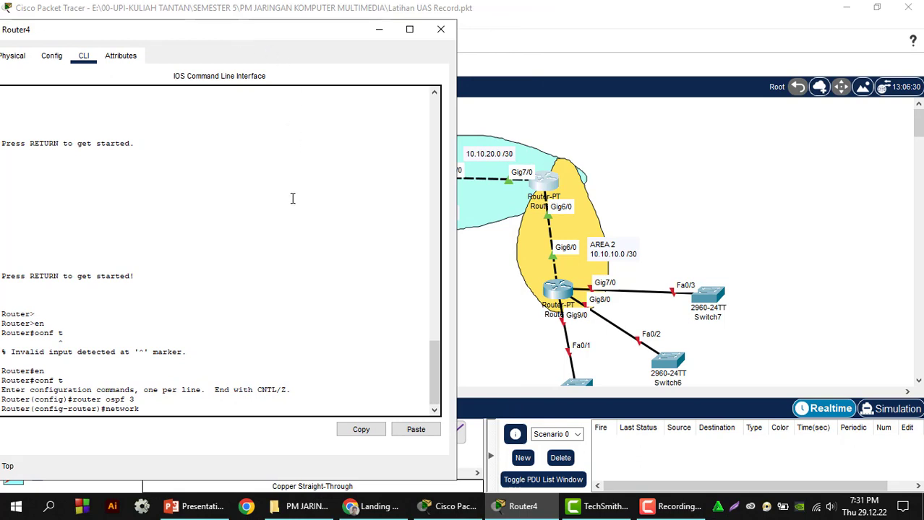
{"action": "type", "text": "10.10.20"}
{"action": "type", "text": ".0"}
{"action": "type", "text": " 0.0.0"}
{"action": "type", "text": "0."}
{"action": "type", "text": "3"}
{"action": "type", "text": "area"}
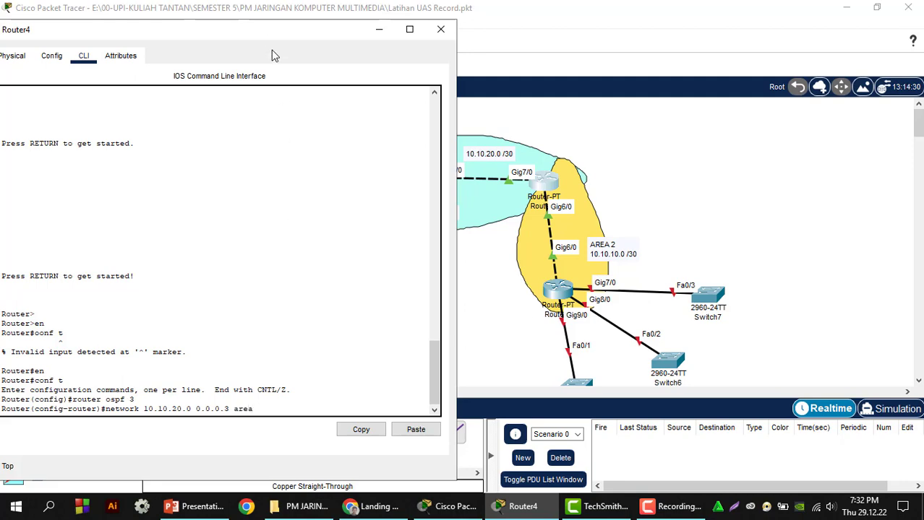
{"action": "left_click_drag", "start_coordinate": [262, 32], "coordinate": [313, 32]}
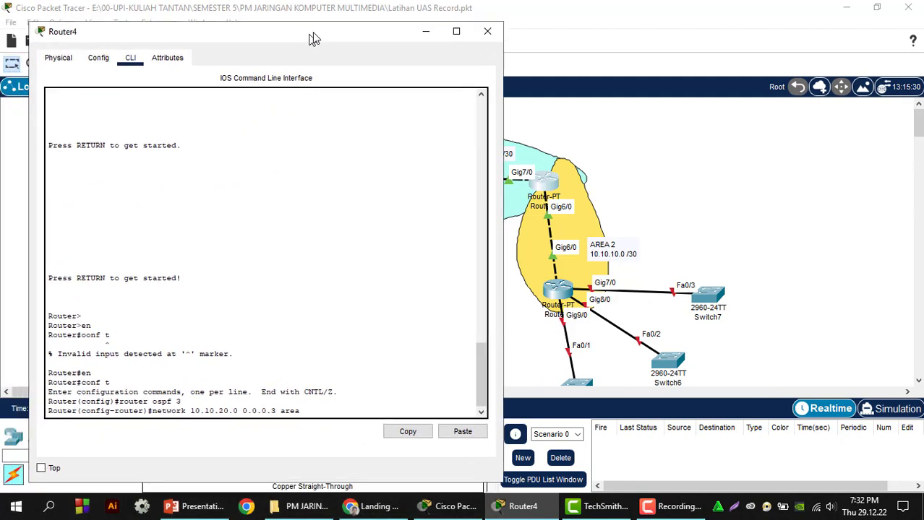
{"action": "type", "text": "0"}
{"action": "key", "text": "Return"}
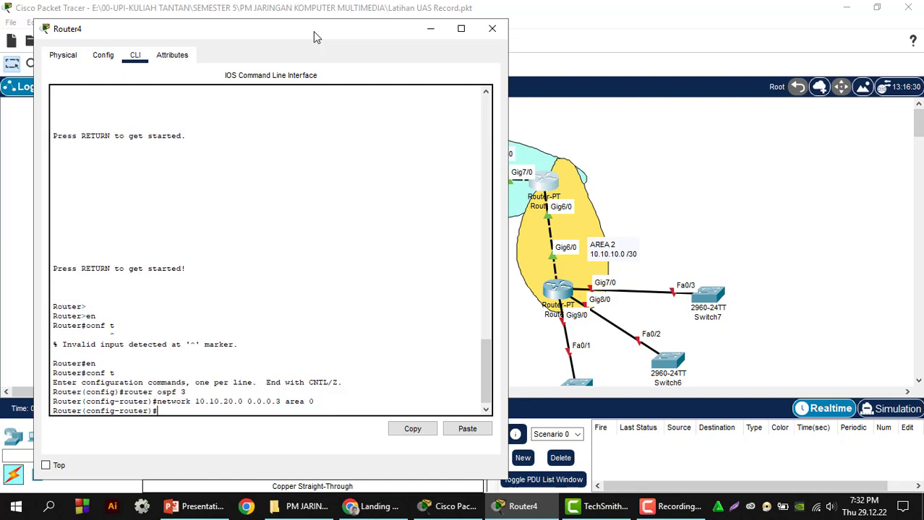
{"action": "type", "text": "netwr"}
{"action": "type", "text": "ok"}
{"action": "key", "text": "BackSpace"}
{"action": "key", "text": "BackSpace"}
{"action": "key", "text": "BackSpace"}
{"action": "type", "text": "ork"}
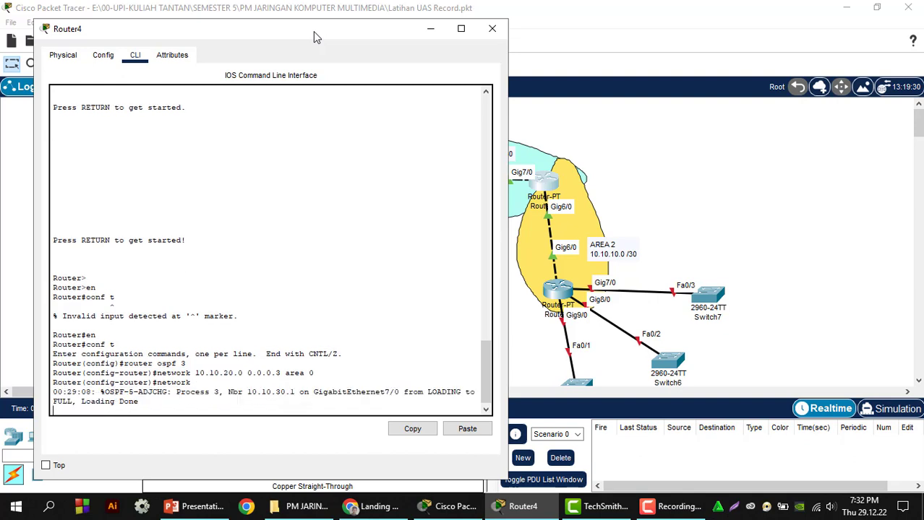
{"action": "key", "text": "Return"}
- Advertise network 10.10.10.0 with wildcard mask 0.0.0.3 in area 2 on Router4
{"action": "type", "text": "netwrok"}
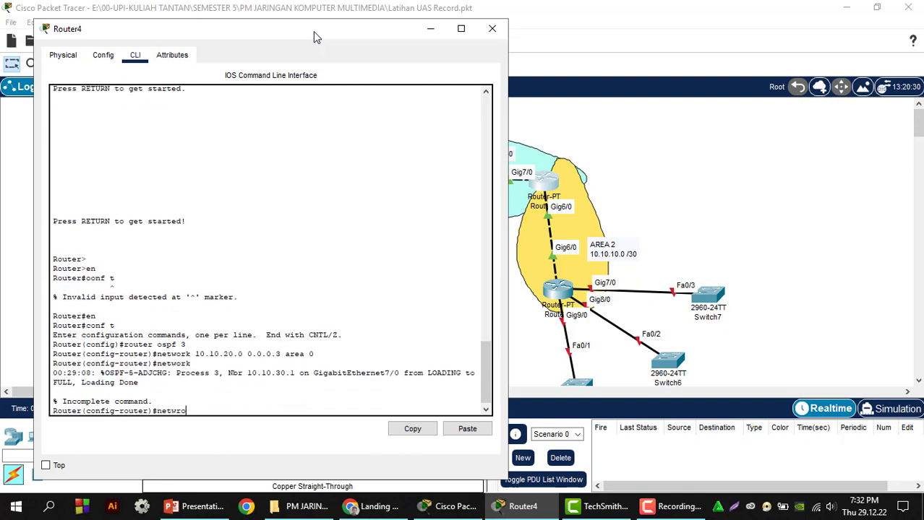
{"action": "key", "text": "BackSpace"}
{"action": "key", "text": "BackSpace"}
{"action": "key", "text": "BackSpace"}
{"action": "key", "text": "BackSpace"}
{"action": "type", "text": "ork 10.10.10.0 0.0.0.3 area"}
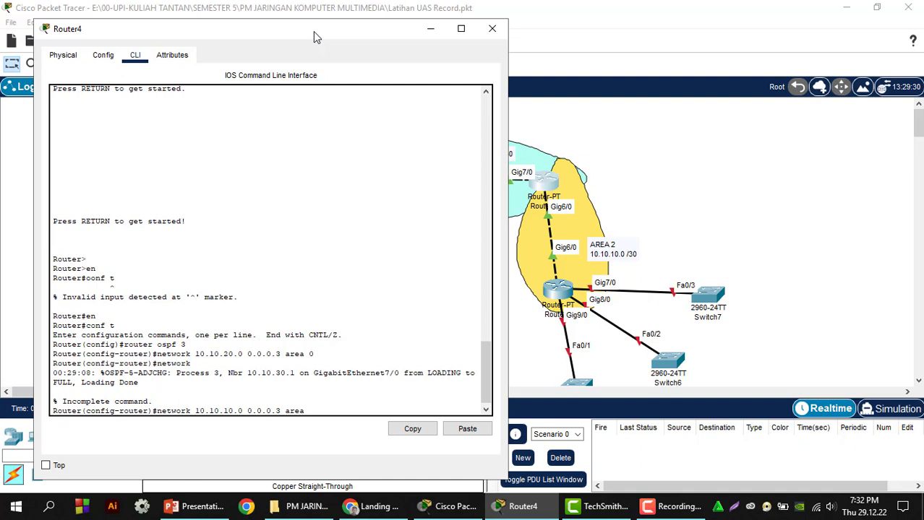
{"action": "type", "text": "22"}
{"action": "key", "text": "Return"}
{"action": "key", "text": "Return"}
- Exit OSPF configuration mode on Router4 and close its device window
{"action": "type", "text": "er(config-router)#e"}
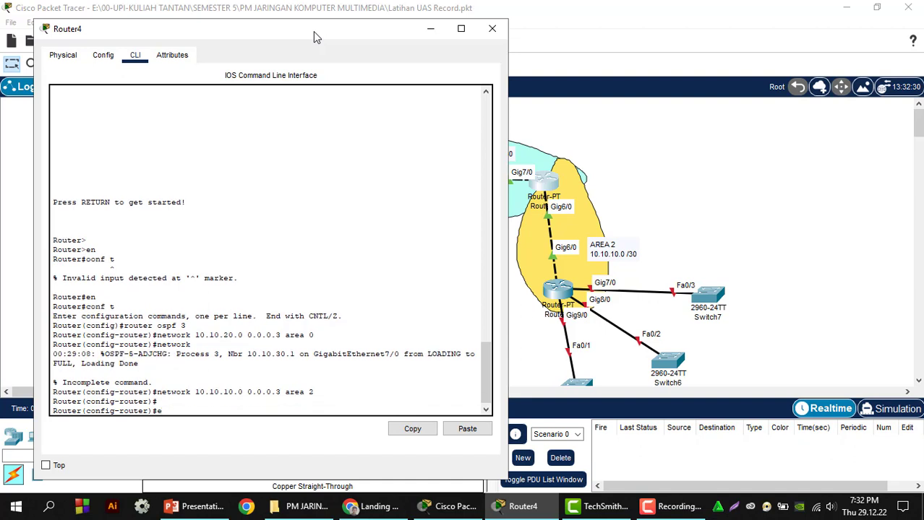
{"action": "type", "text": "xit"}
{"action": "key", "text": "Return"}
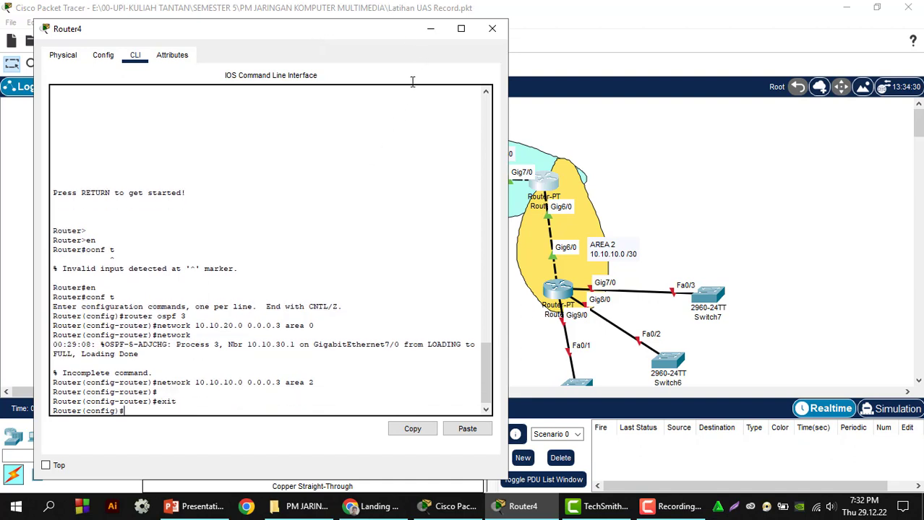
{"action": "left_click", "coordinate": [490, 29]}
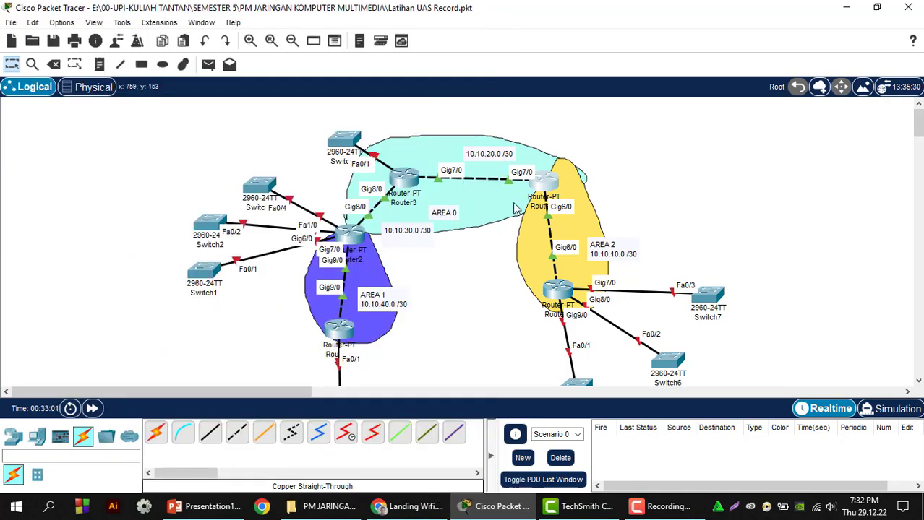
- Open Router1's command line beside the topology and enter global configuration mode with en and conf t
{"action": "scroll", "coordinate": [405, 245], "scroll_direction": "down", "scroll_amount": 2}
{"action": "left_click", "coordinate": [339, 287]}
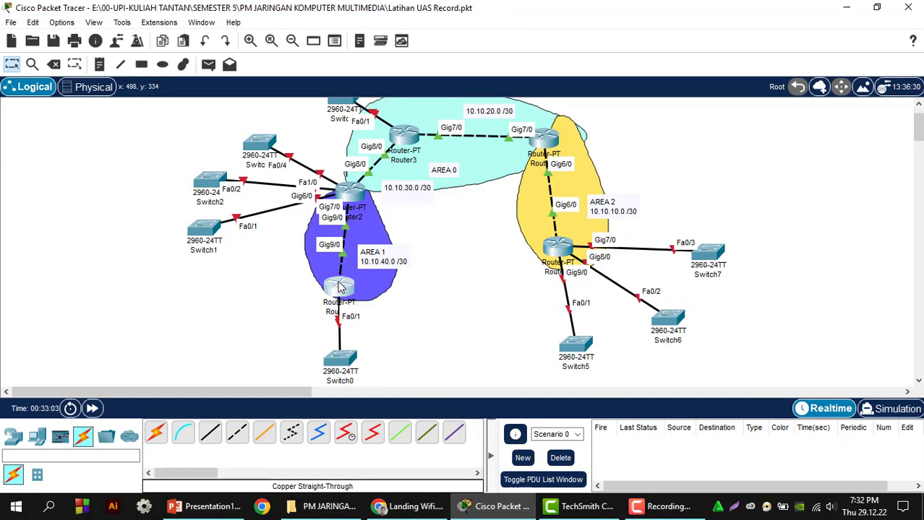
{"action": "left_click_drag", "start_coordinate": [404, 22], "coordinate": [615, 36]}
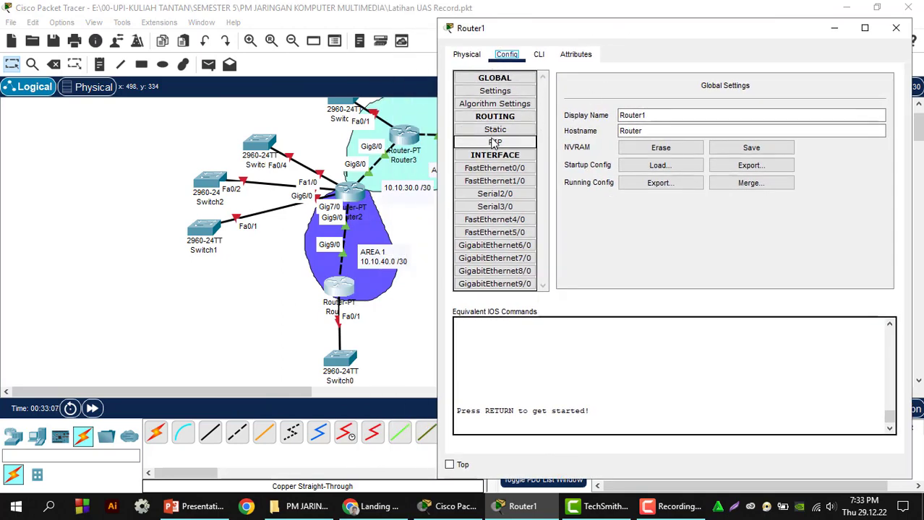
{"action": "left_click", "coordinate": [538, 54]}
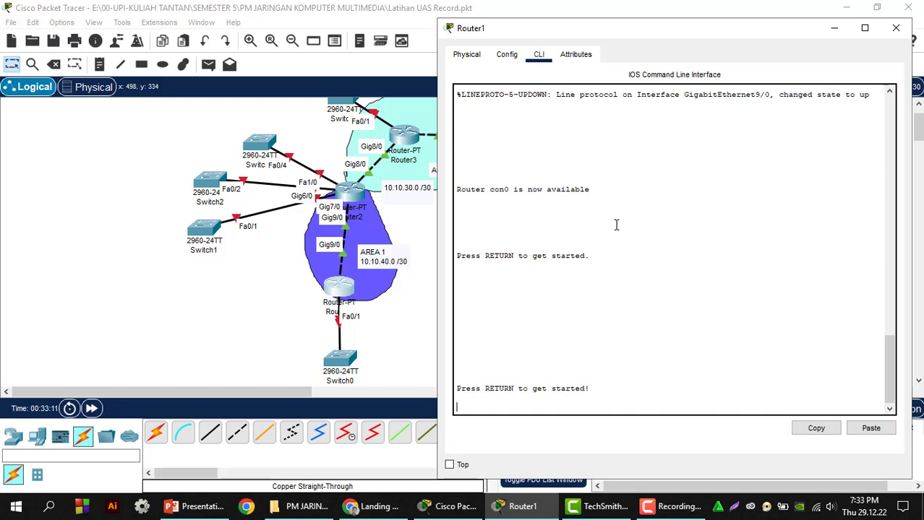
{"action": "key", "text": "Return"}
{"action": "type", "text": "en"}
{"action": "key", "text": "Return"}
{"action": "type", "text": "co"}
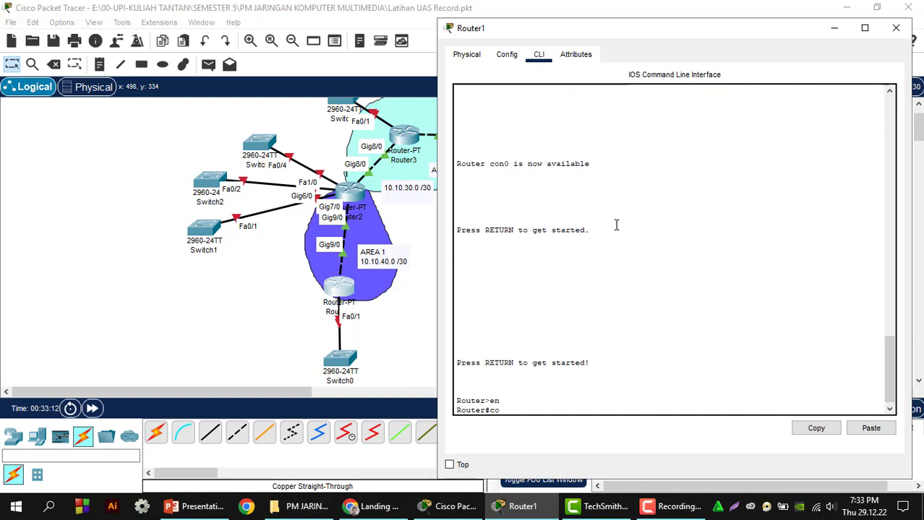
{"action": "type", "text": "nf t"}
{"action": "key", "text": "Return"}
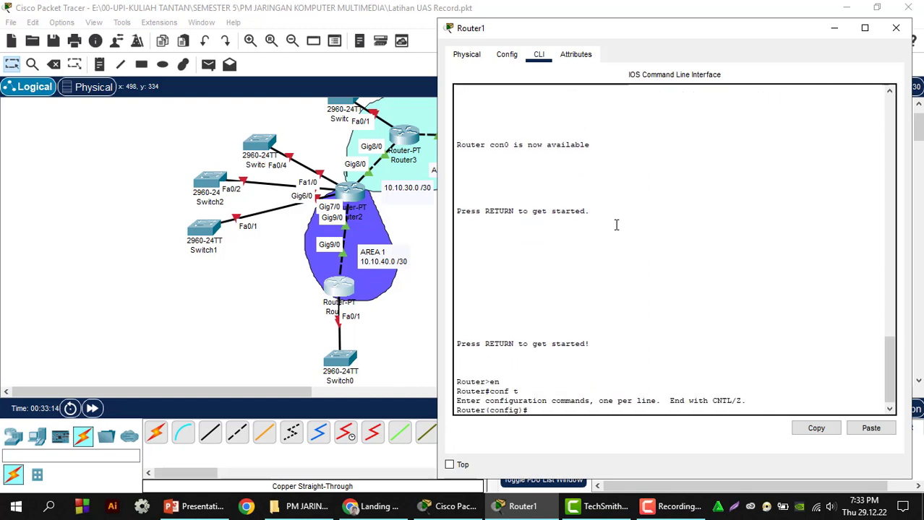
- Start OSPF process 4 on Router1 and advertise network 10.10.40.0 with wildcard mask 0.0.0.3 in area 1
{"action": "type", "text": "router ospf 4"}
{"action": "key", "text": "Return"}
{"action": "type", "text": "netwro"}
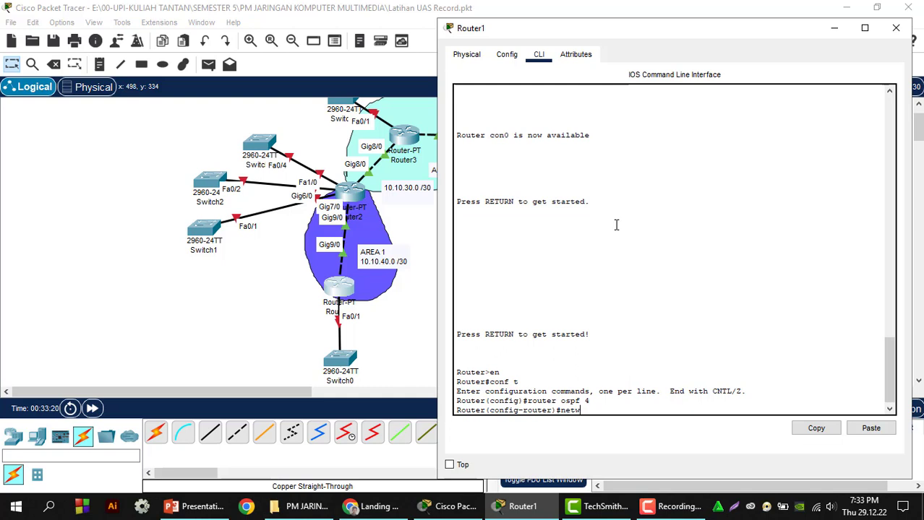
{"action": "key", "text": "BackSpace"}
{"action": "key", "text": "BackSpace"}
{"action": "type", "text": "rk 10.10.40.0 0.0.0.3"}
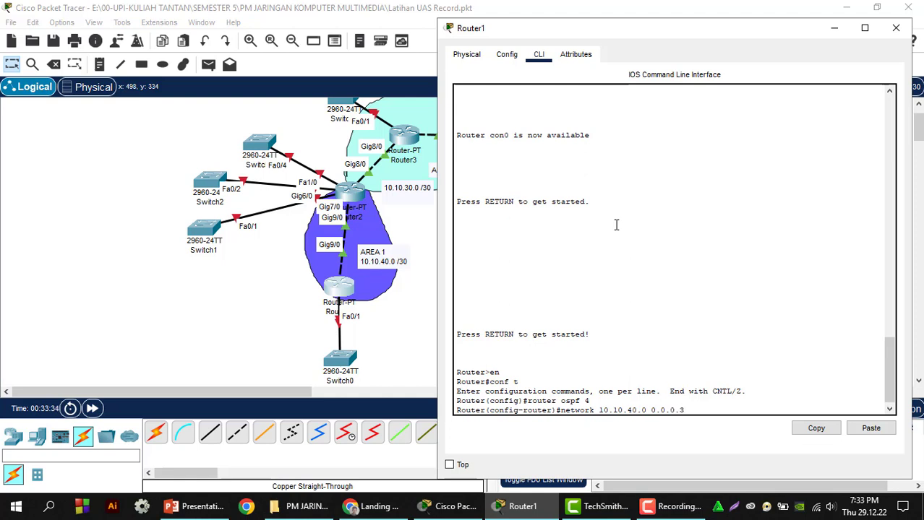
{"action": "type", "text": " area 1"}
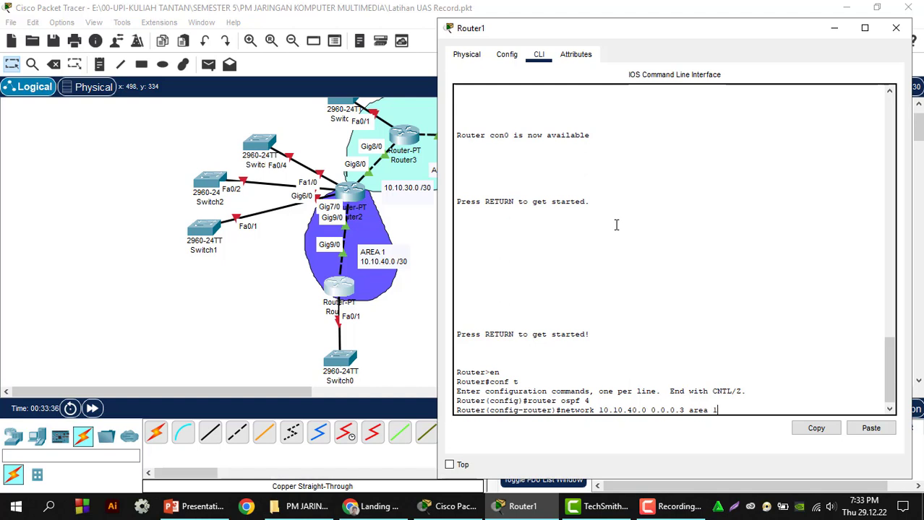
{"action": "key", "text": "Return"}
- Exit OSPF and global configuration modes on Router1 and close its device window
{"action": "type", "text": "exit"}
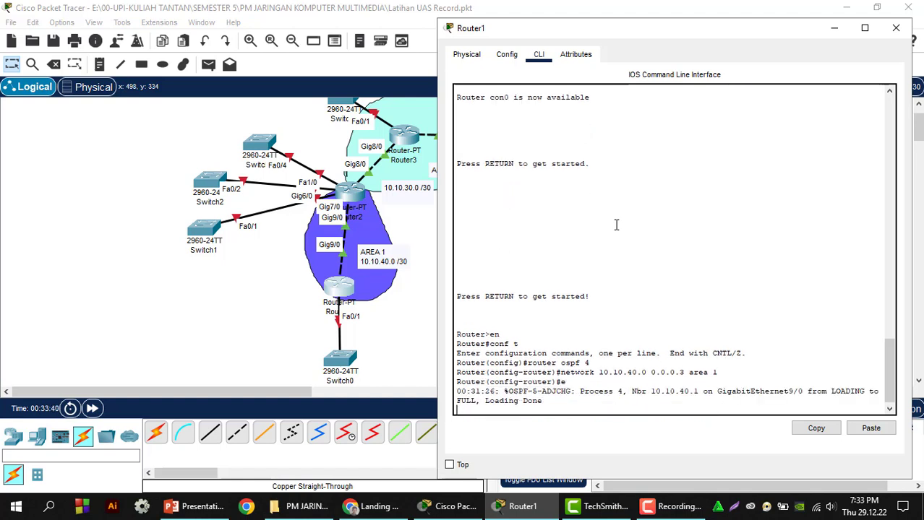
{"action": "key", "text": "Return"}
{"action": "type", "text": "exit"}
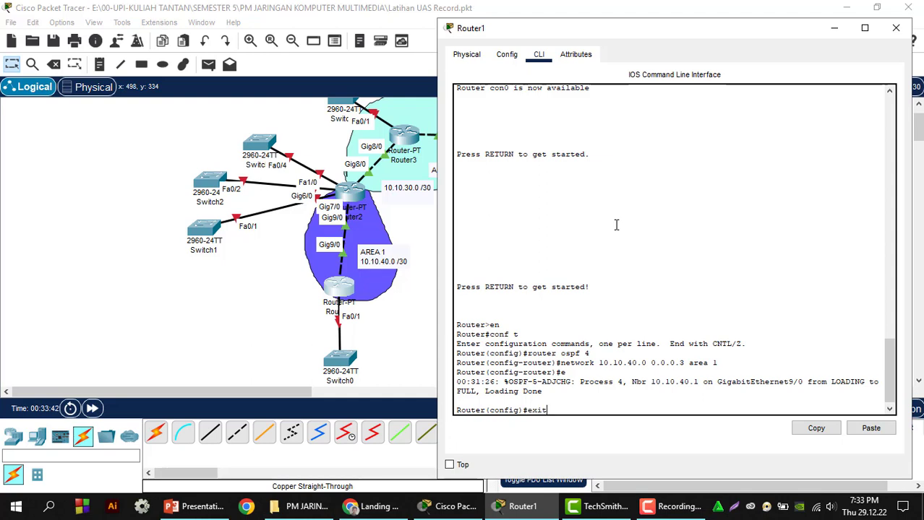
{"action": "key", "text": "Return"}
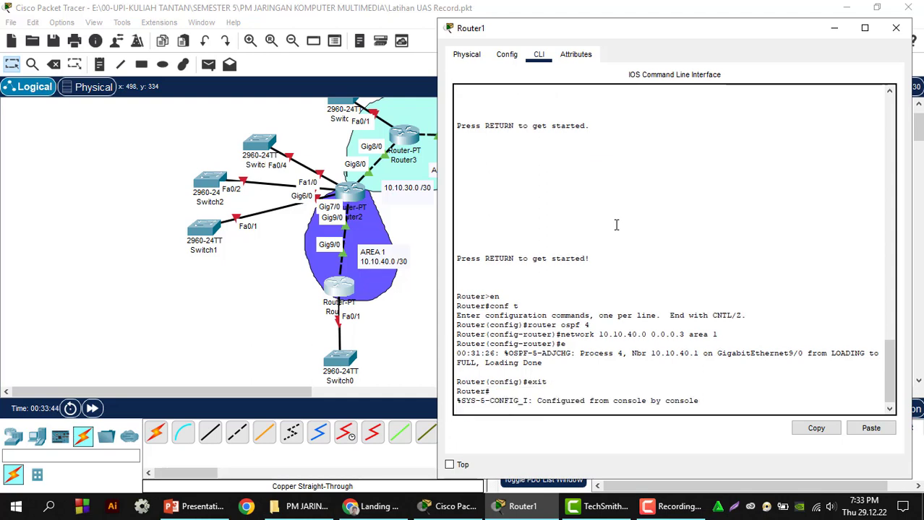
{"action": "key", "text": "Return"}
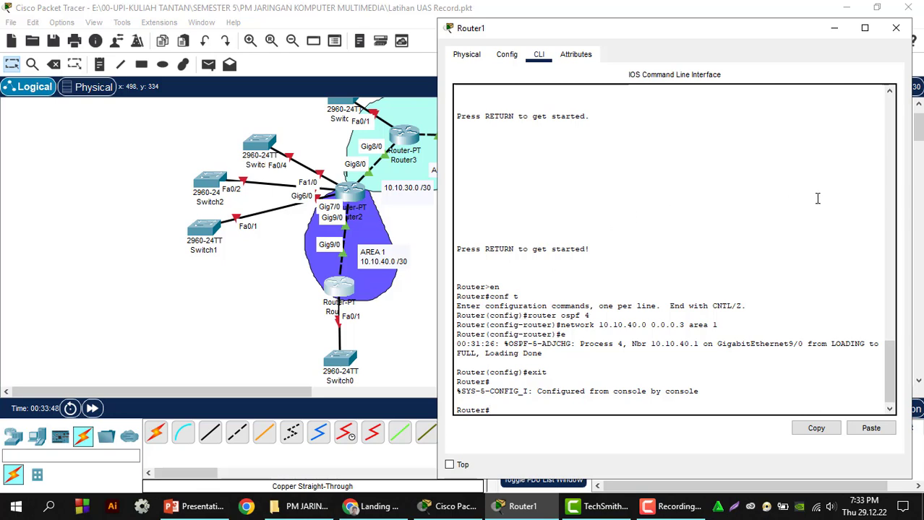
{"action": "left_click", "coordinate": [894, 29]}
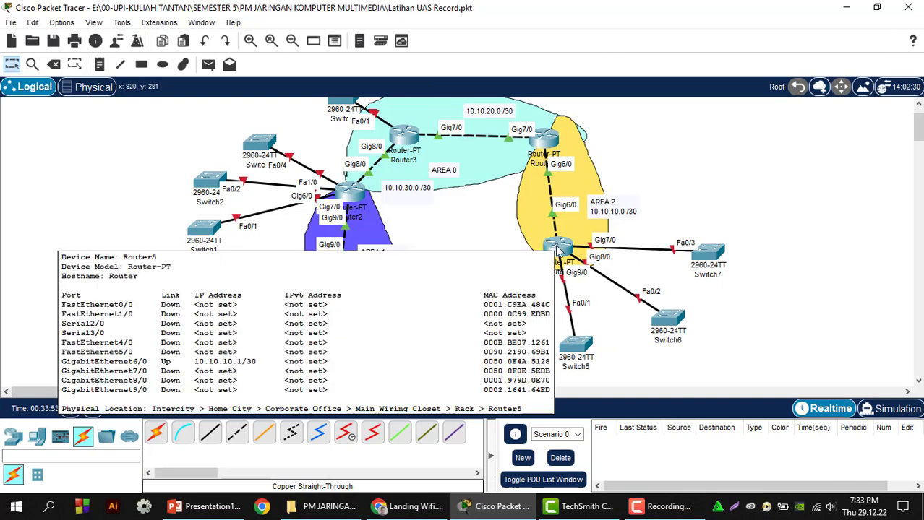
- Open Router5's command line beside the area 2 topology and enter global configuration mode with en and conf t
{"action": "left_click", "coordinate": [558, 249]}
{"action": "left_click_drag", "start_coordinate": [525, 23], "coordinate": [306, 29]}
{"action": "left_click", "coordinate": [109, 55]}
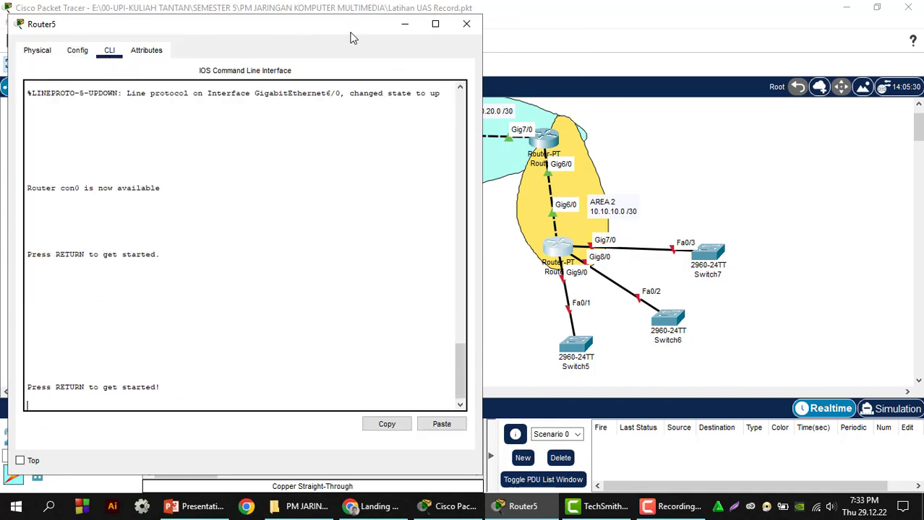
{"action": "key", "text": "Return"}
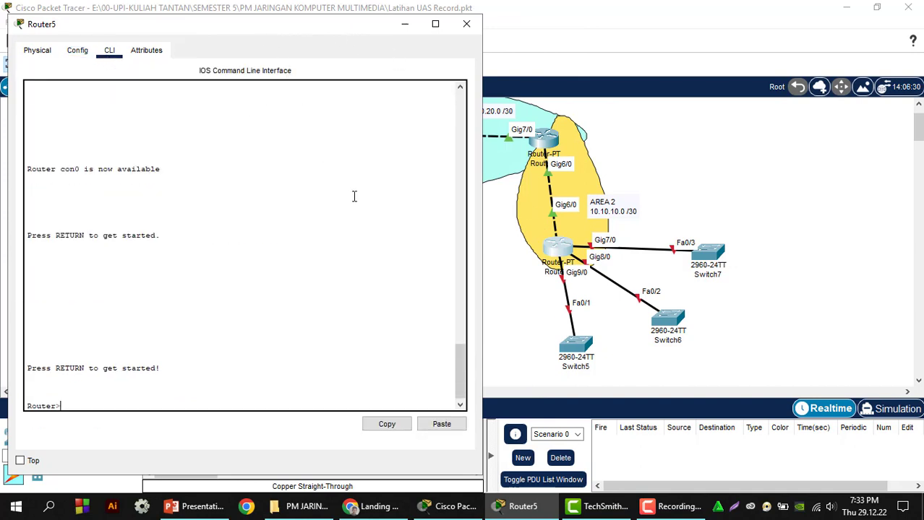
{"action": "key", "text": "Return"}
{"action": "type", "text": "en"}
{"action": "key", "text": "Return"}
{"action": "type", "text": "c"}
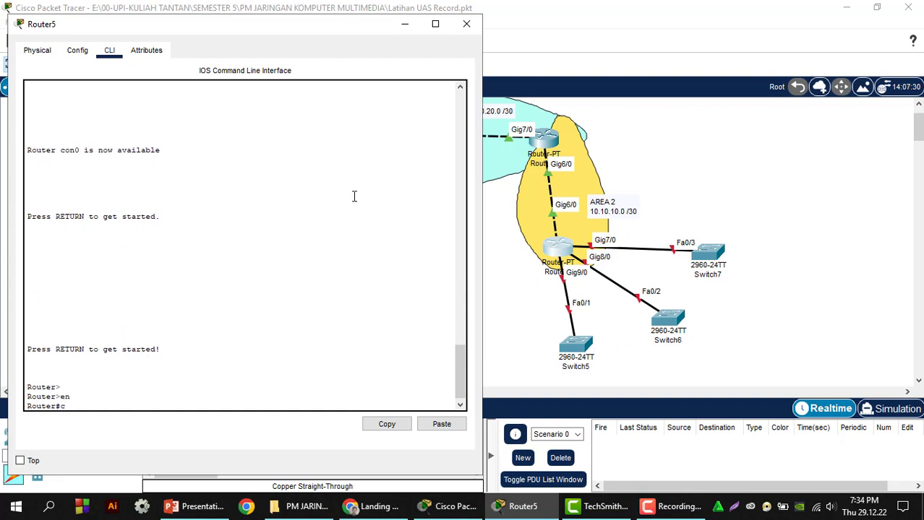
{"action": "type", "text": "onf t"}
{"action": "key", "text": "Return"}
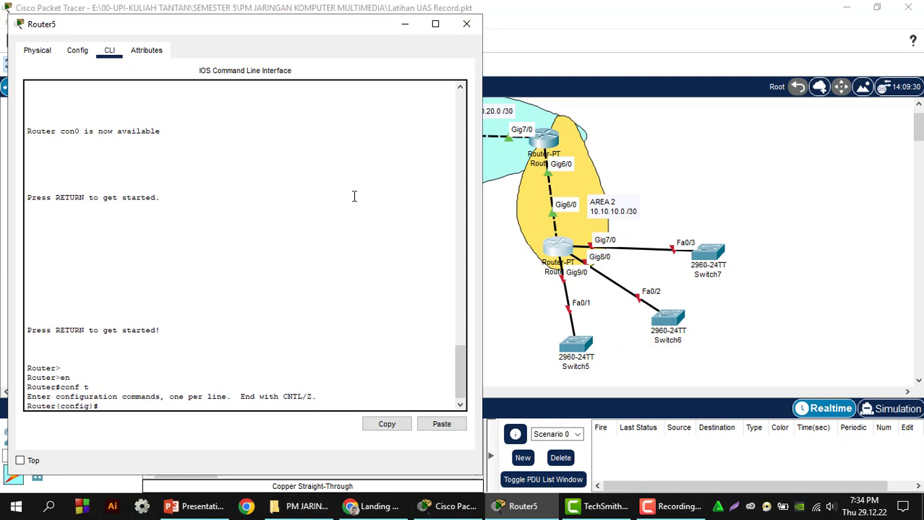
- Start OSPF process 5 on Router5 and advertise network 10.10.10.0 with wildcard mask 0.0.0.3 in area 2
{"action": "type", "text": "router ospf 4"}
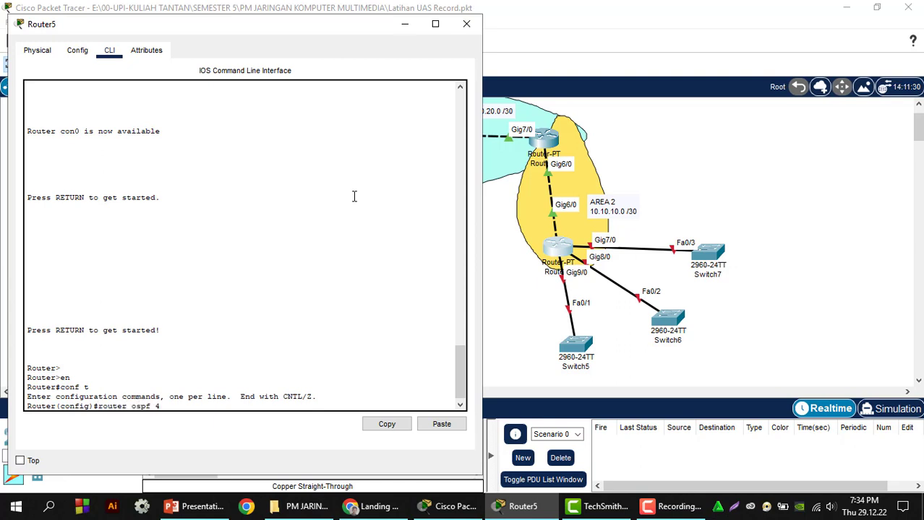
{"action": "key", "text": "BackSpace"}
{"action": "type", "text": "5"}
{"action": "key", "text": "Return"}
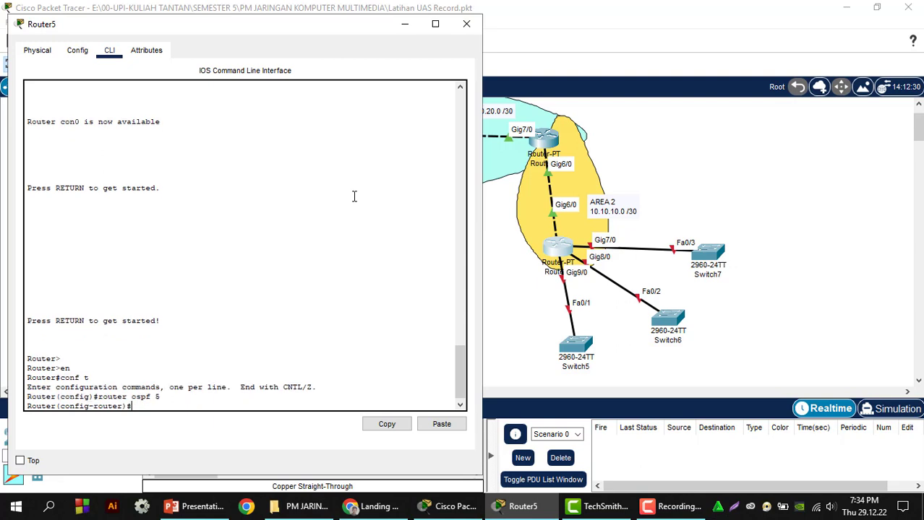
{"action": "type", "text": "network 10.10.10.0 0.0.0"}
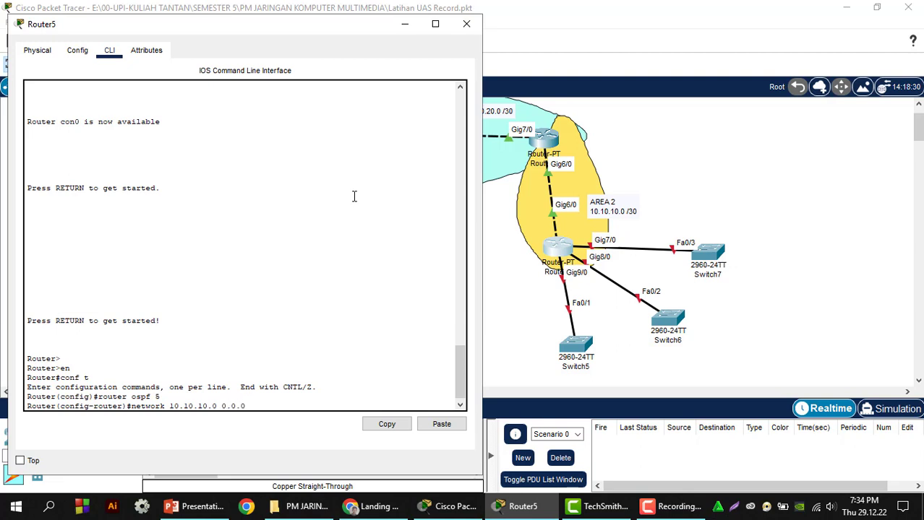
{"action": "type", "text": ".3 area 2"}
{"action": "key", "text": "Return"}
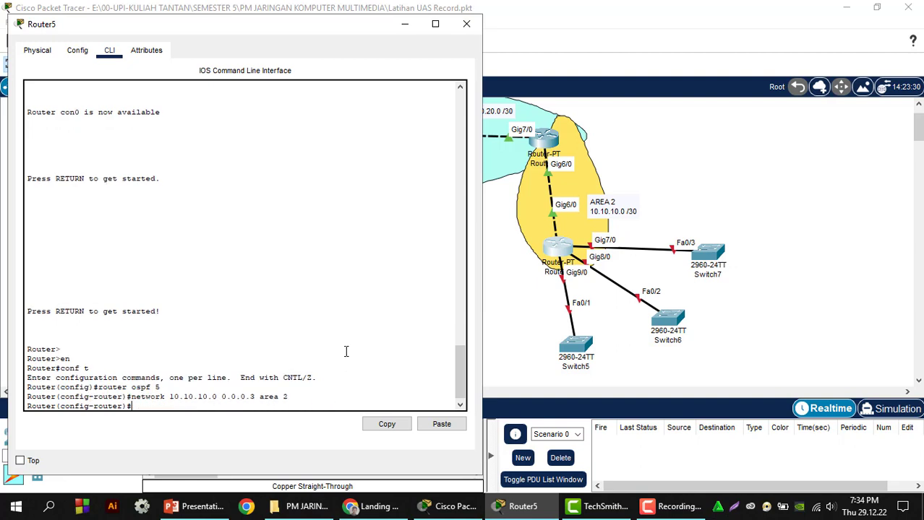
- Exit OSPF configuration mode on Router5 and close its device window
{"action": "type", "text": "e"}
{"action": "key", "text": "Return"}
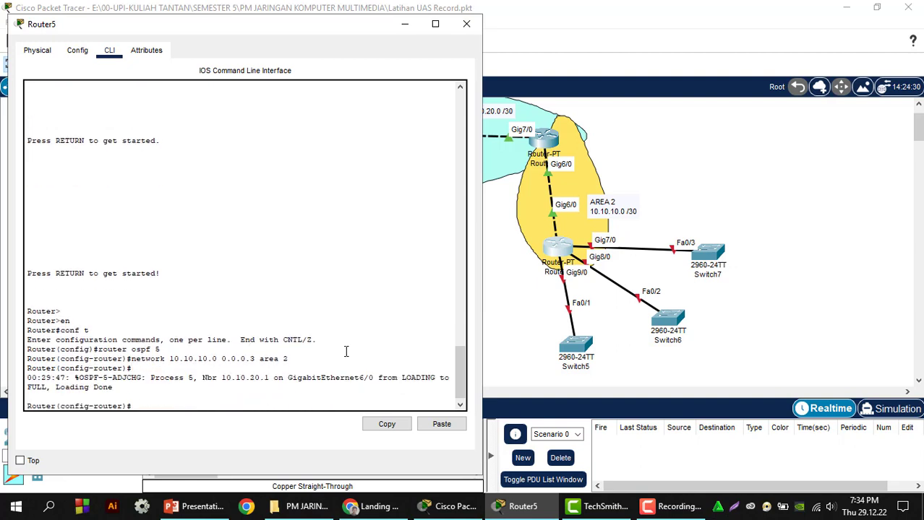
{"action": "key", "text": "Return"}
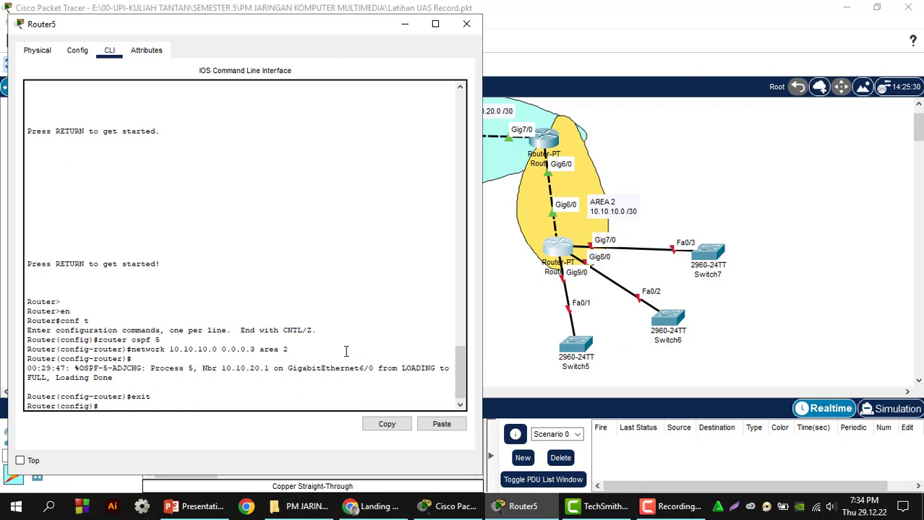
{"action": "key", "text": "Return"}
{"action": "left_click", "coordinate": [467, 23]}
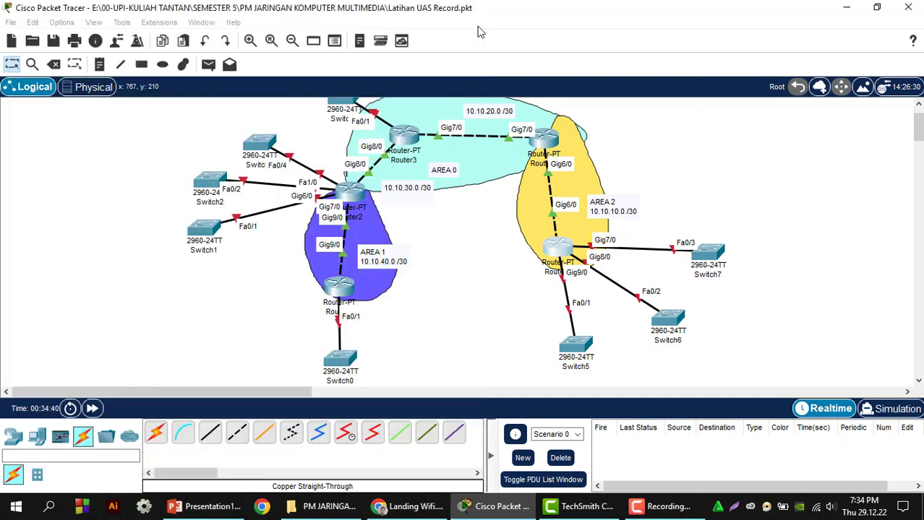
- Fast-forward the network time and test connectivity with simple PDUs from Router1 to Router2 and from Router1 to Router3
{"action": "left_click", "coordinate": [88, 409]}
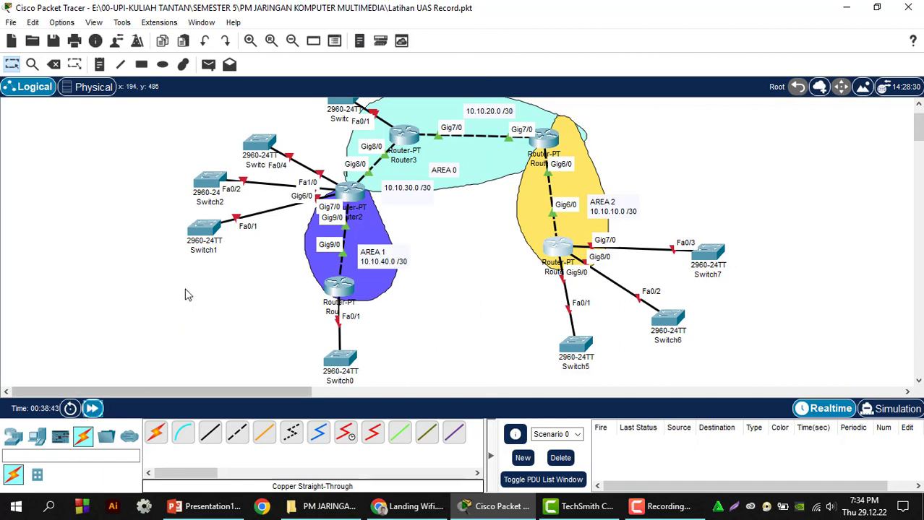
{"action": "left_click", "coordinate": [208, 64]}
{"action": "left_click", "coordinate": [340, 289]}
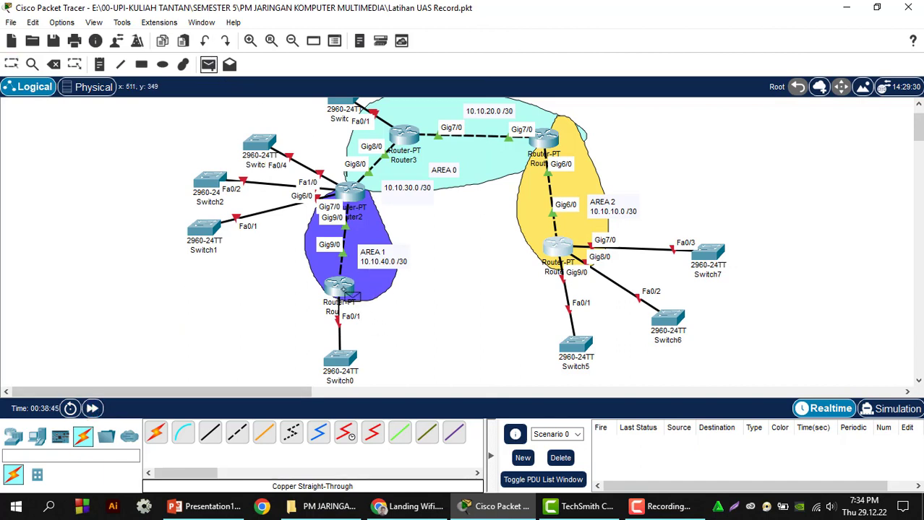
{"action": "left_click", "coordinate": [350, 192]}
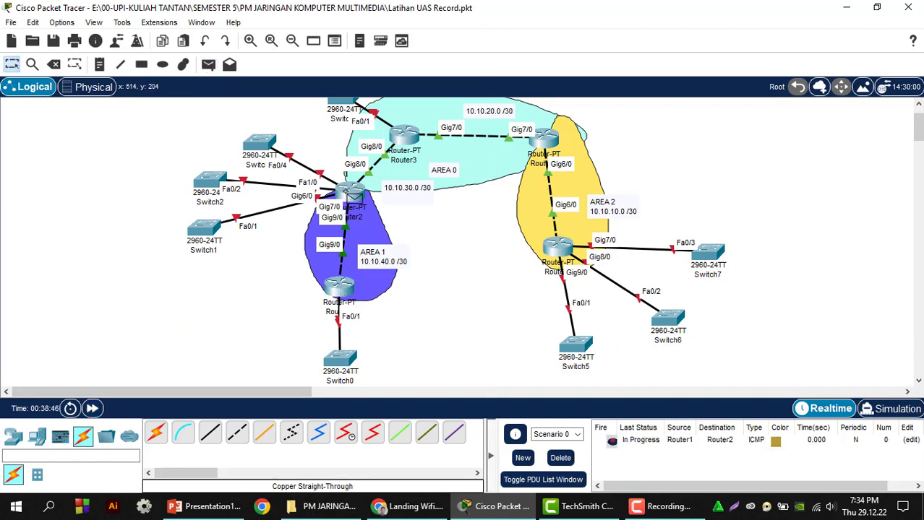
{"action": "left_click", "coordinate": [209, 64]}
{"action": "left_click", "coordinate": [339, 289]}
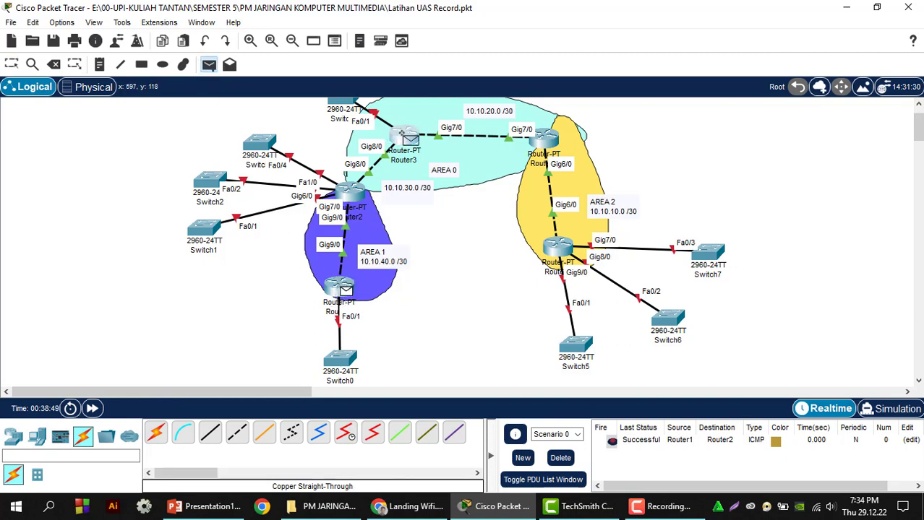
{"action": "left_click", "coordinate": [404, 136]}
- Test connectivity with simple PDUs from Router1 to Router4 and from Router1 to Router5
{"action": "left_click", "coordinate": [209, 64]}
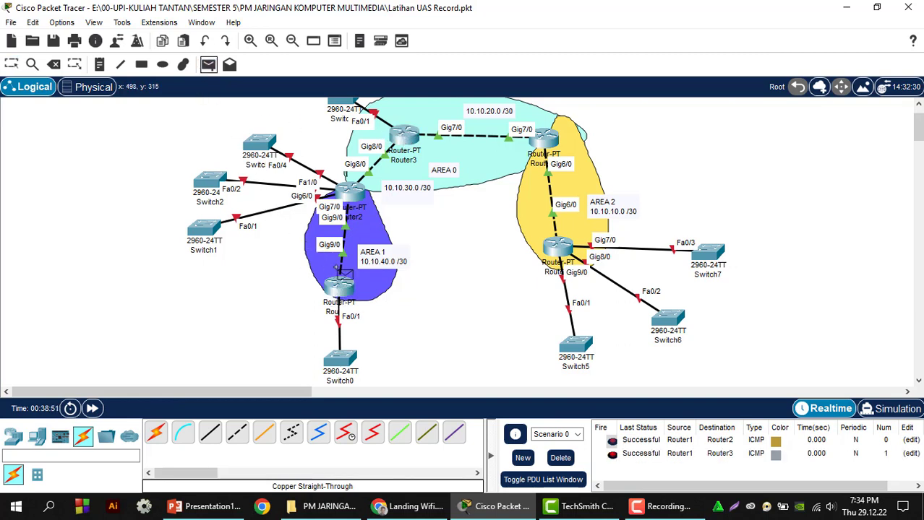
{"action": "left_click", "coordinate": [343, 291]}
{"action": "left_click", "coordinate": [545, 139]}
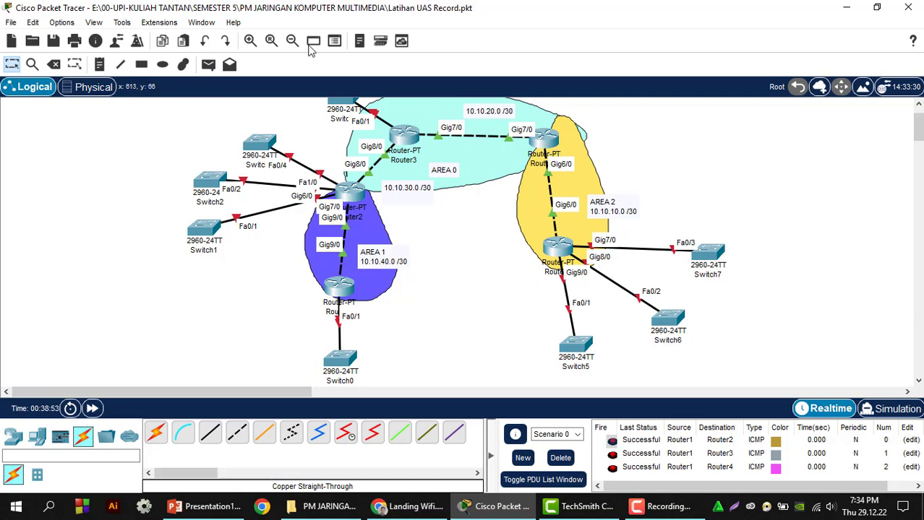
{"action": "left_click", "coordinate": [209, 64]}
{"action": "left_click", "coordinate": [344, 289]}
{"action": "left_click", "coordinate": [557, 248]}
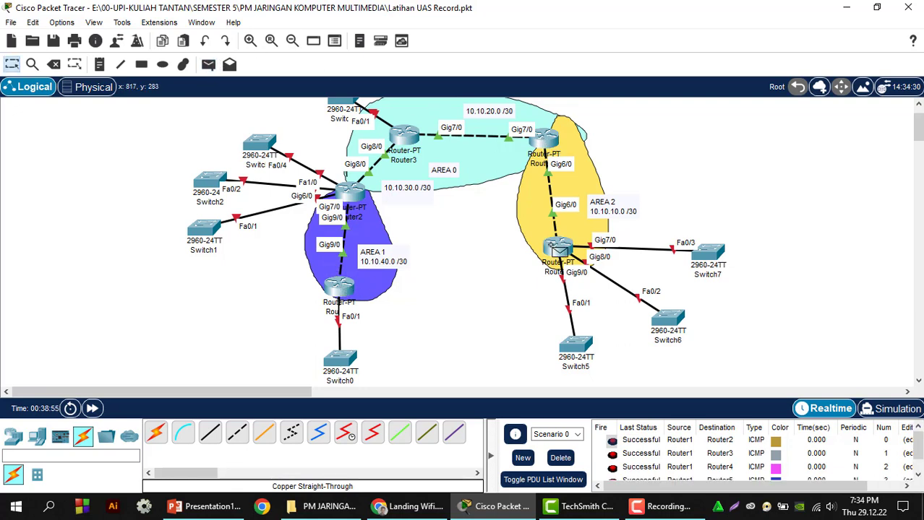
- Clear the PDU entries of Scenario 0 and send a simple PDU from Router5 to Router3
{"action": "left_click", "coordinate": [208, 64]}
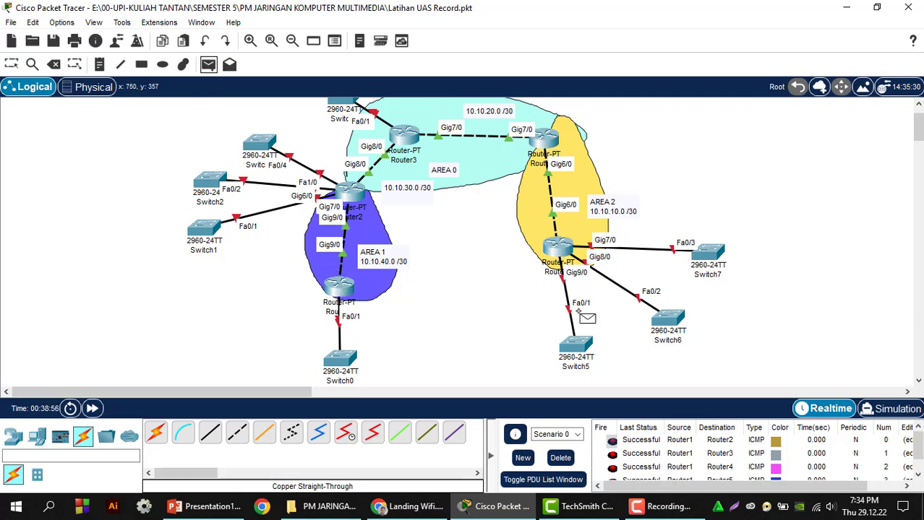
{"action": "left_click", "coordinate": [560, 457]}
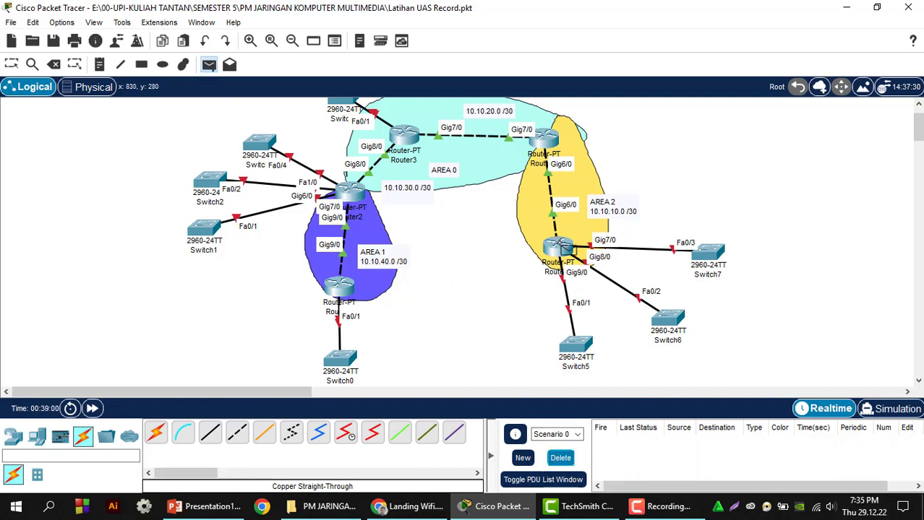
{"action": "left_click", "coordinate": [561, 247]}
{"action": "left_click", "coordinate": [405, 138]}
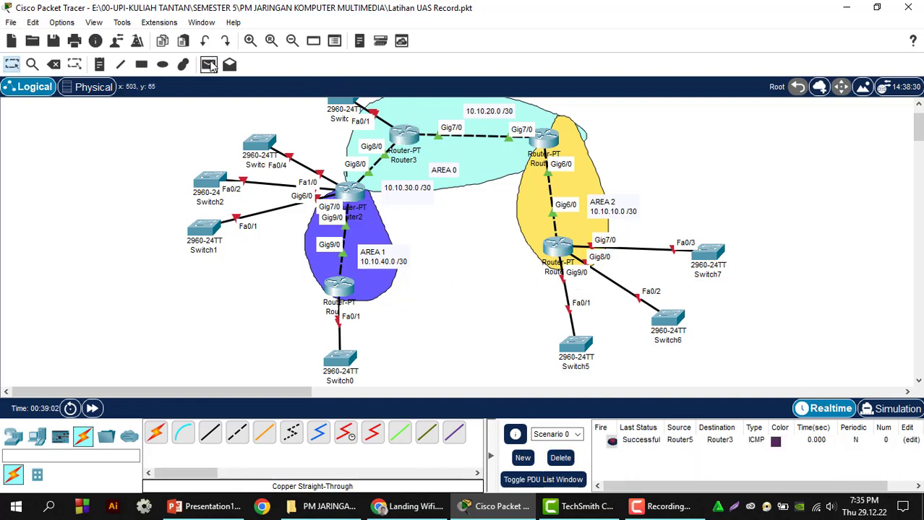
- Test connectivity with simple PDUs from Router5 to Router2 and from Router5 to Router1
{"action": "left_click", "coordinate": [560, 245]}
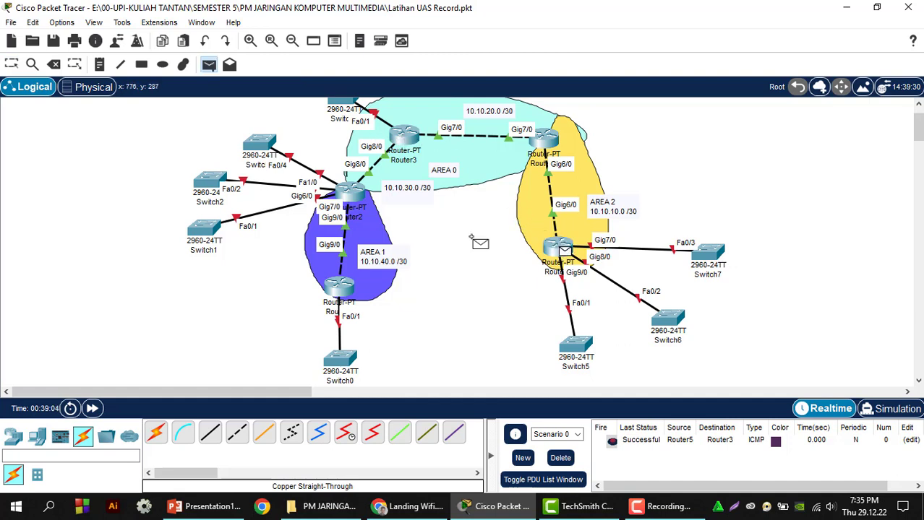
{"action": "left_click", "coordinate": [354, 193]}
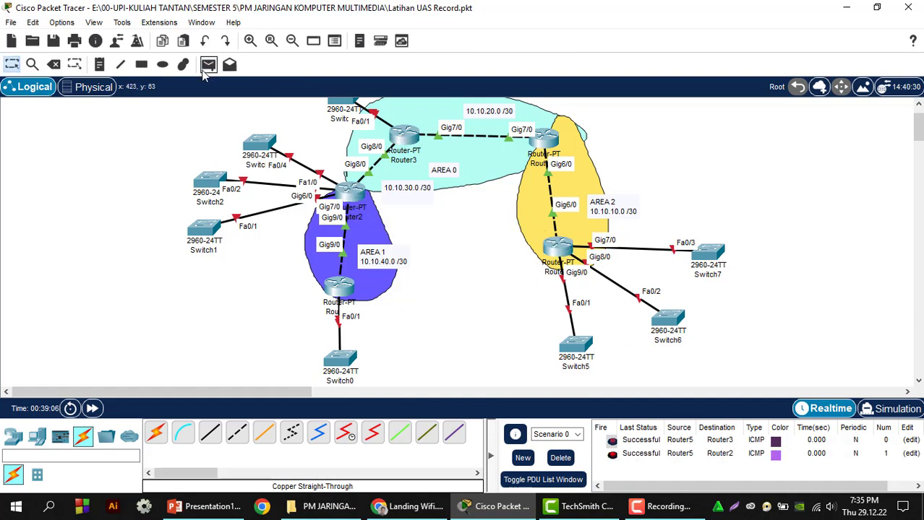
{"action": "left_click", "coordinate": [559, 246]}
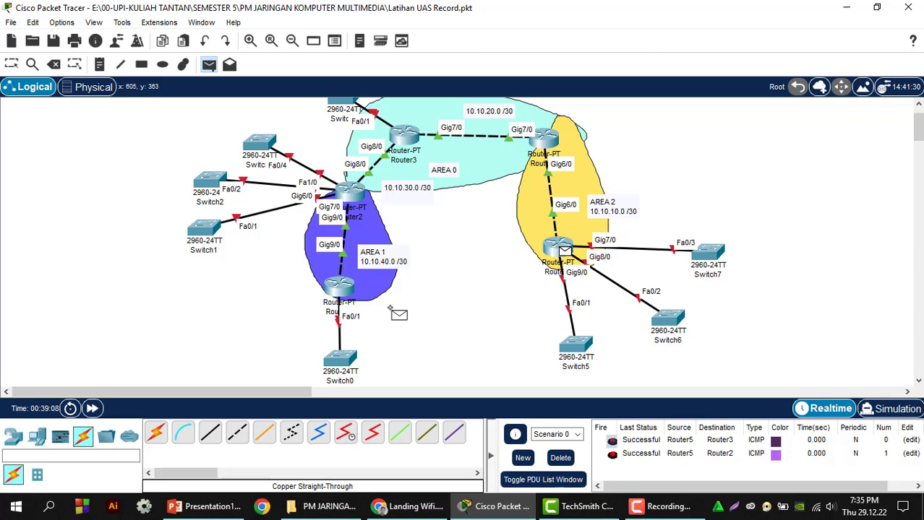
{"action": "left_click", "coordinate": [343, 290]}
{"action": "key", "text": "Escape"}
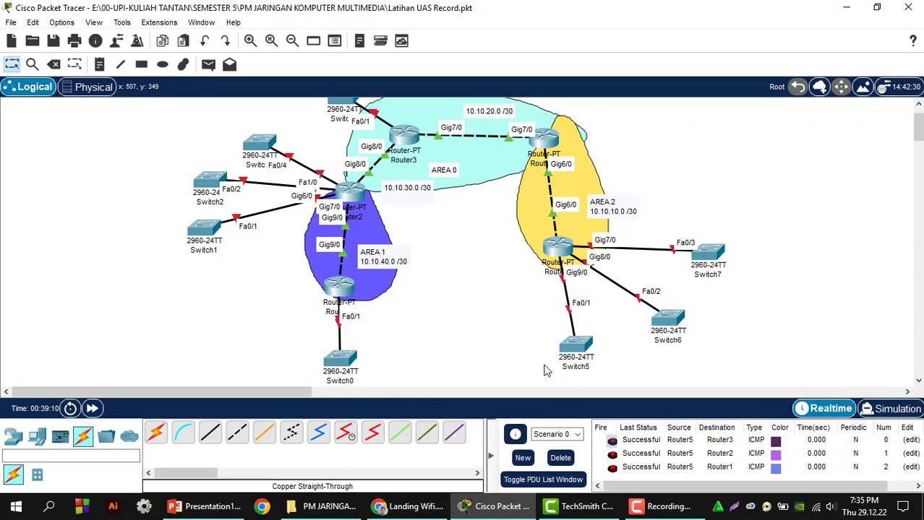
- Test connectivity with a simple PDU from Router2 to Router4 and clear the PDU entries of Scenario 0
{"action": "left_click", "coordinate": [208, 65]}
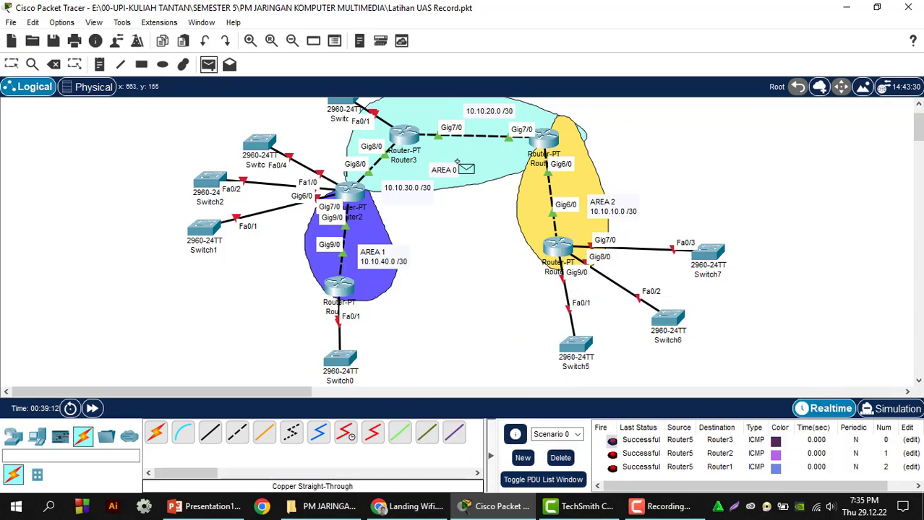
{"action": "left_click", "coordinate": [351, 192]}
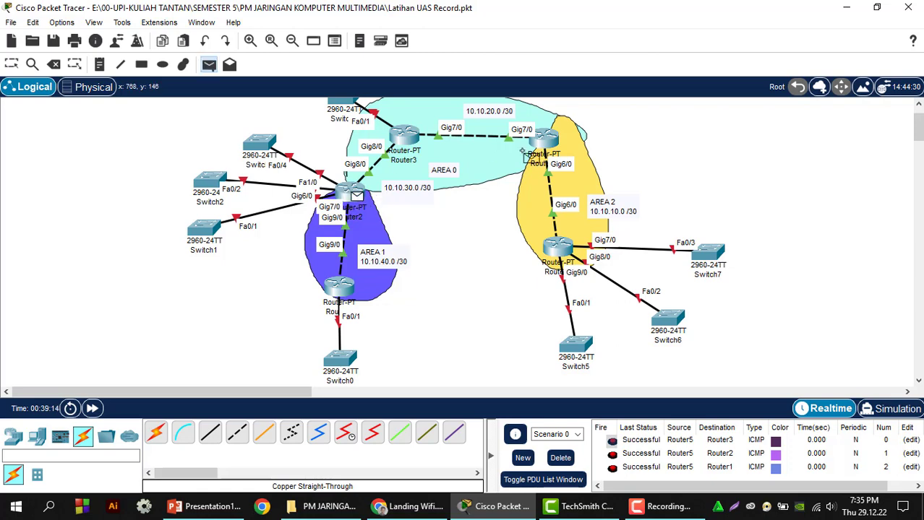
{"action": "left_click", "coordinate": [543, 138]}
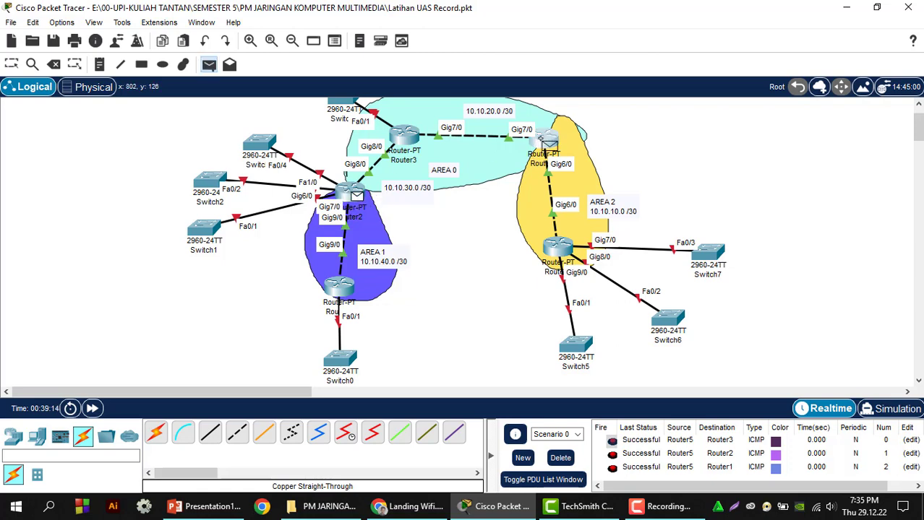
{"action": "left_click", "coordinate": [560, 457]}
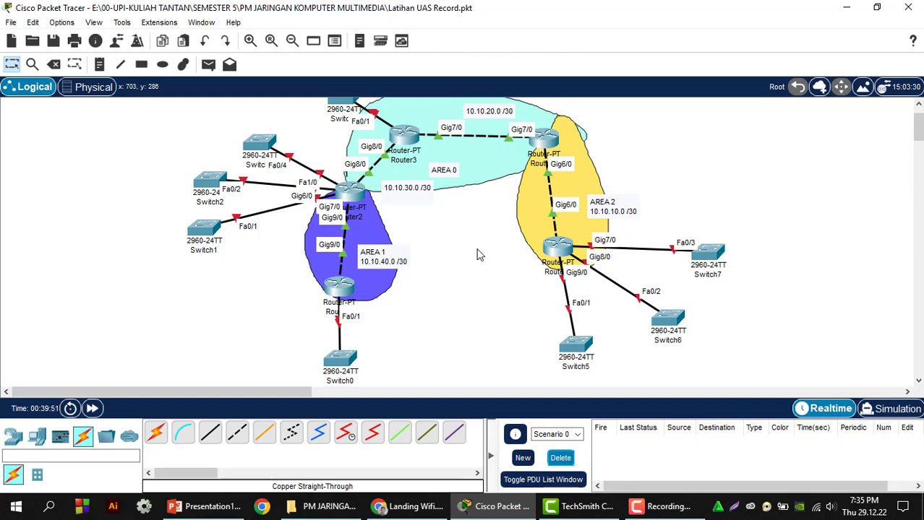
- Place a PC below Switch0 in the workspace
{"action": "scroll", "coordinate": [428, 255], "scroll_direction": "down", "scroll_amount": 3}
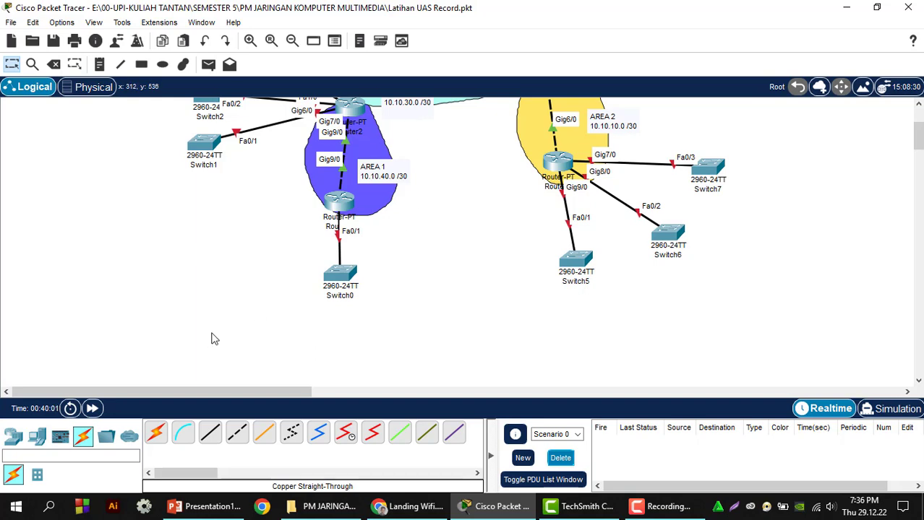
{"action": "left_click", "coordinate": [33, 443]}
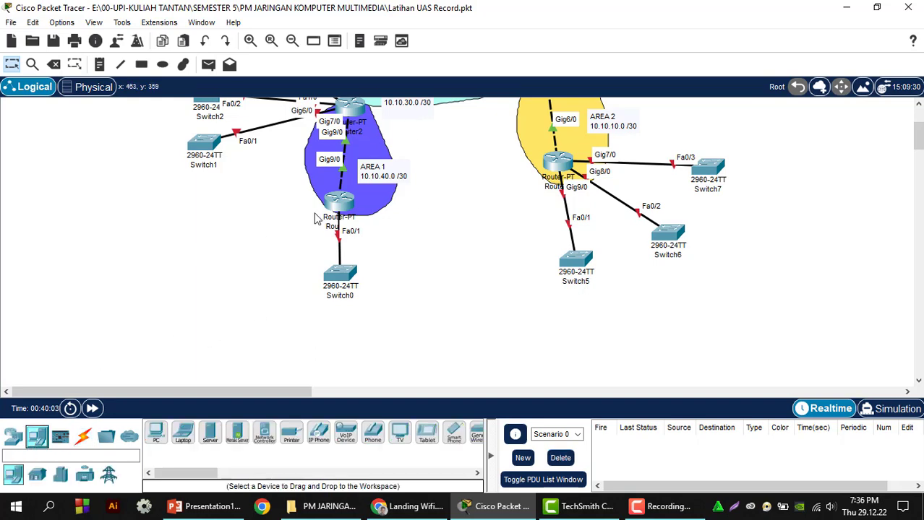
{"action": "scroll", "coordinate": [318, 218], "scroll_direction": "up", "scroll_amount": 3}
{"action": "scroll", "coordinate": [321, 220], "scroll_direction": "down", "scroll_amount": 5}
{"action": "left_click_drag", "start_coordinate": [152, 442], "coordinate": [338, 266]}
- Place one PC each beside Switch1, Switch2, the switch above Switch2 and the switch linked to Router3
{"action": "scroll", "coordinate": [202, 376], "scroll_direction": "up", "scroll_amount": 4}
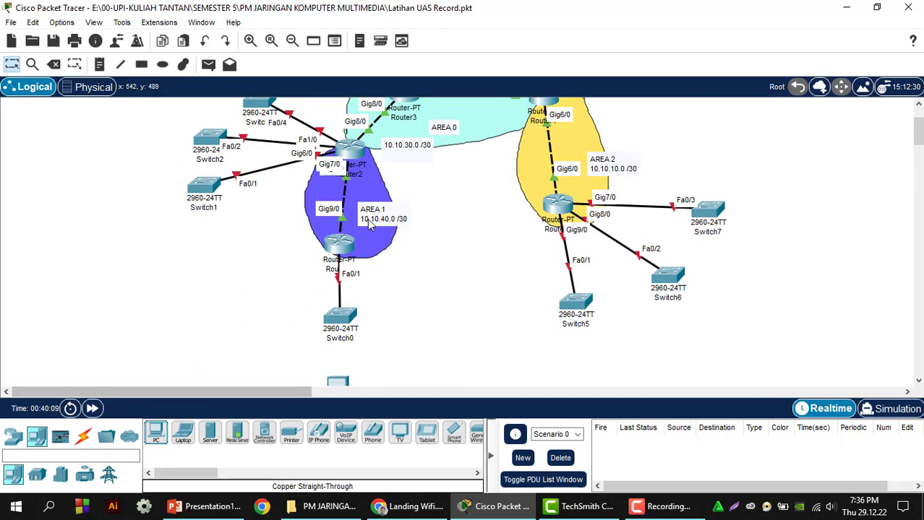
{"action": "left_click_drag", "start_coordinate": [155, 432], "coordinate": [141, 217]}
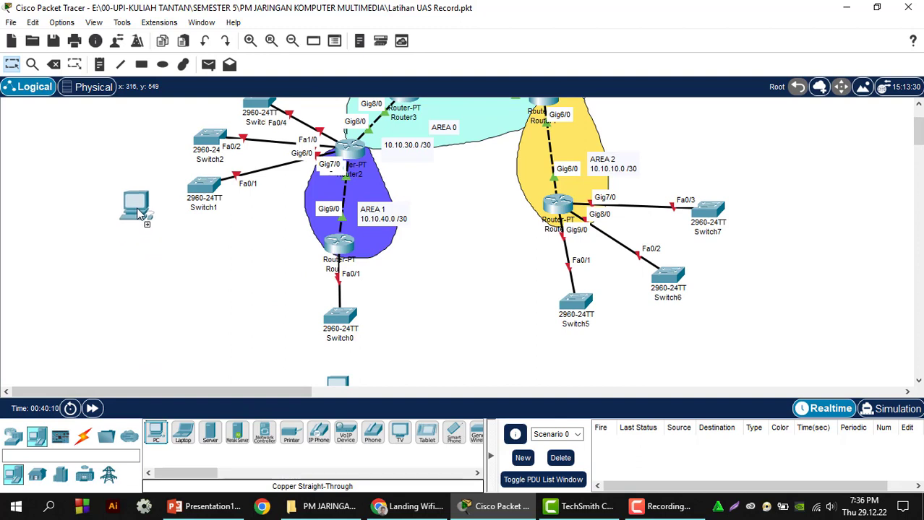
{"action": "left_click_drag", "start_coordinate": [156, 432], "coordinate": [140, 136]}
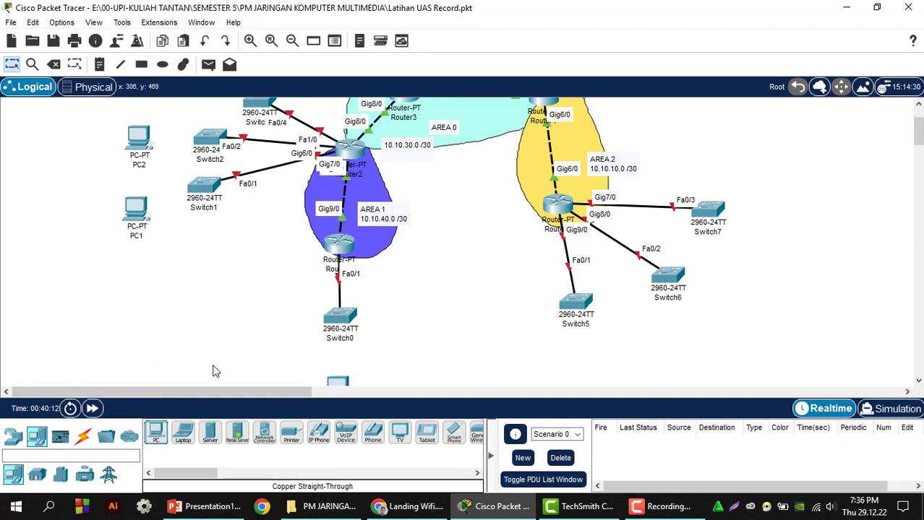
{"action": "left_click", "coordinate": [156, 432]}
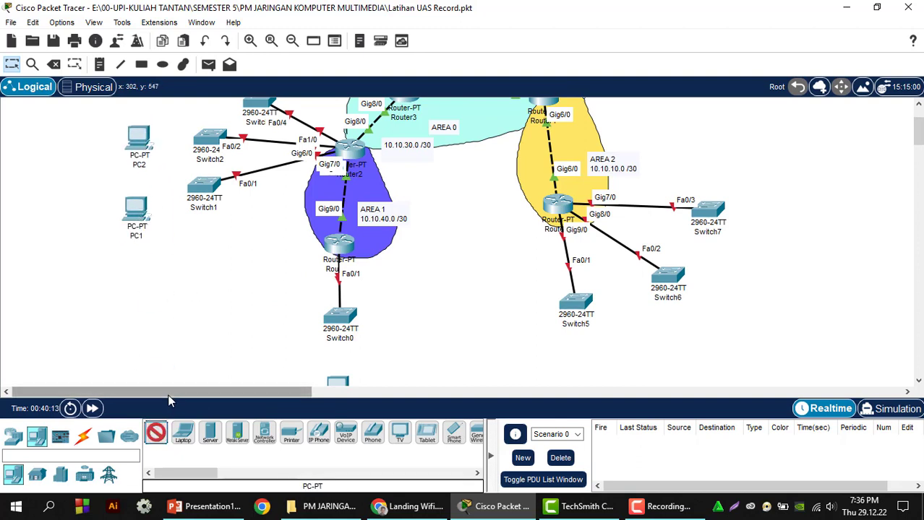
{"action": "left_click", "coordinate": [169, 108]}
{"action": "scroll", "coordinate": [182, 123], "scroll_direction": "up", "scroll_amount": 3}
{"action": "left_click_drag", "start_coordinate": [179, 204], "coordinate": [185, 186]}
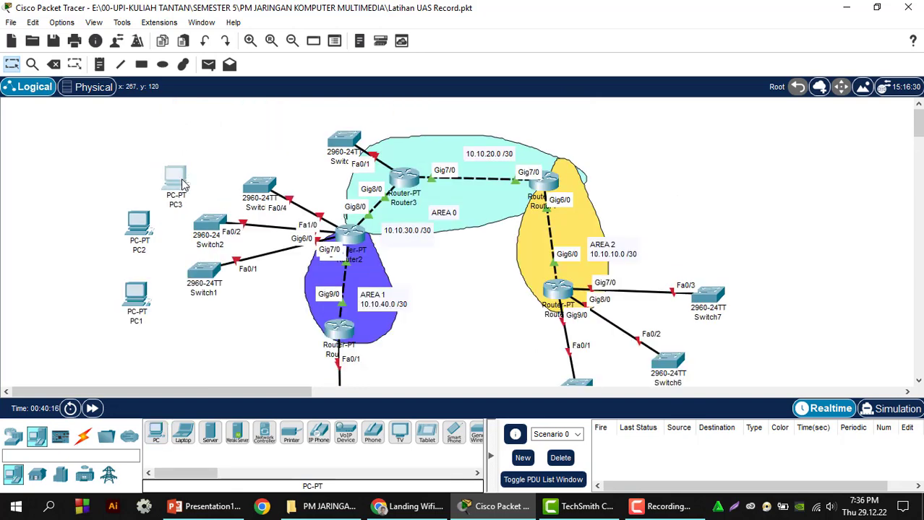
{"action": "left_click_drag", "start_coordinate": [156, 432], "coordinate": [276, 141]}
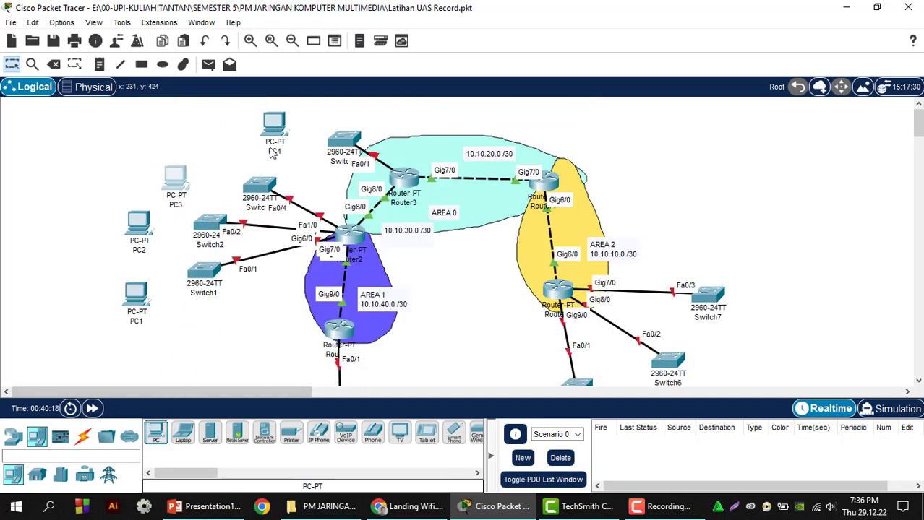
- Place one PC each beside Switch7, Switch6 and Switch5
{"action": "left_click_drag", "start_coordinate": [156, 432], "coordinate": [764, 298]}
{"action": "scroll", "coordinate": [764, 299], "scroll_direction": "down", "scroll_amount": 3}
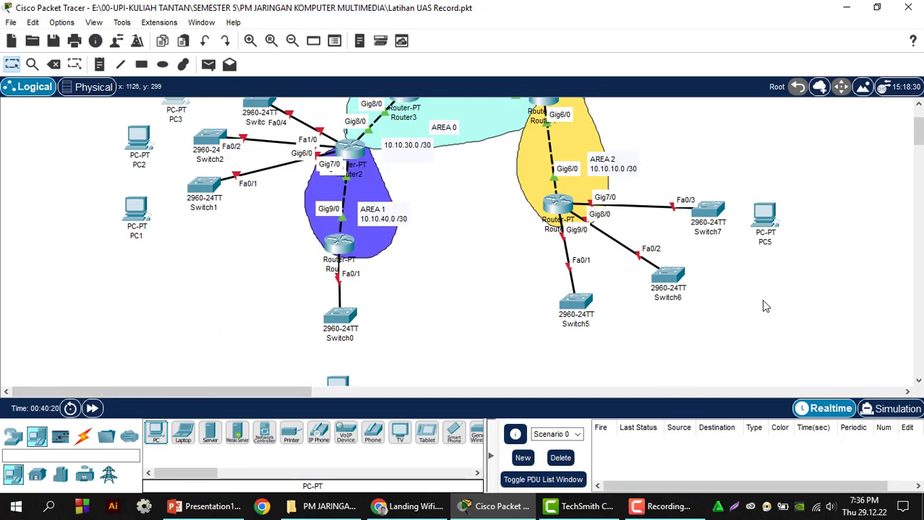
{"action": "left_click_drag", "start_coordinate": [155, 433], "coordinate": [711, 322]}
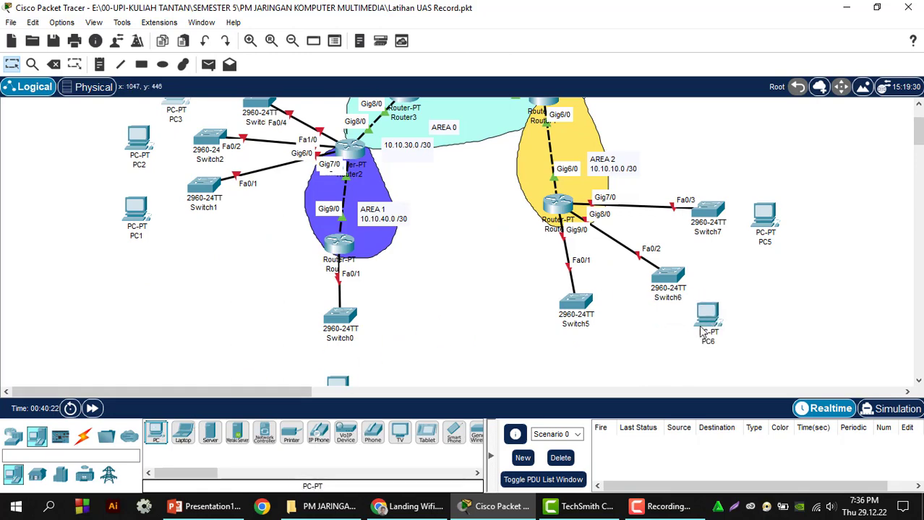
{"action": "left_click_drag", "start_coordinate": [155, 432], "coordinate": [530, 362]}
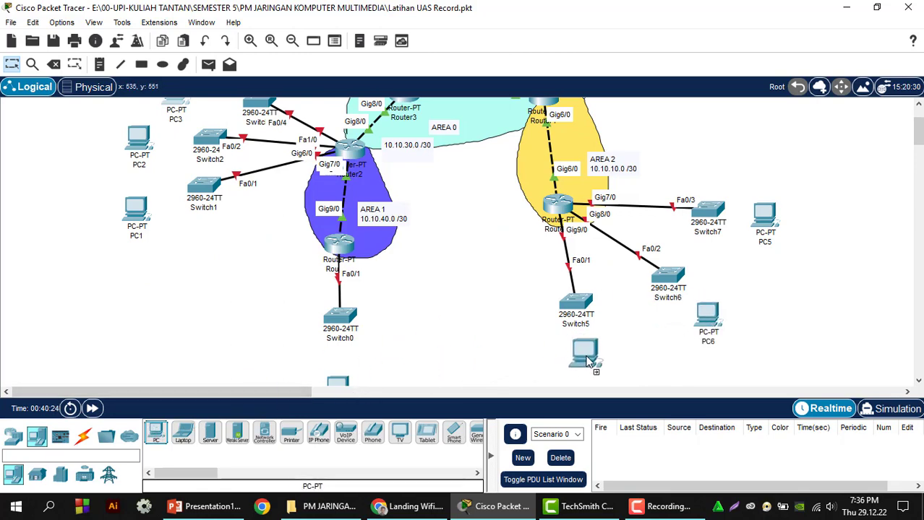
{"action": "left_click_drag", "start_coordinate": [589, 364], "coordinate": [589, 364]}
{"action": "scroll", "coordinate": [536, 303], "scroll_direction": "down", "scroll_amount": 3}
{"action": "scroll", "coordinate": [536, 303], "scroll_direction": "up", "scroll_amount": 3}
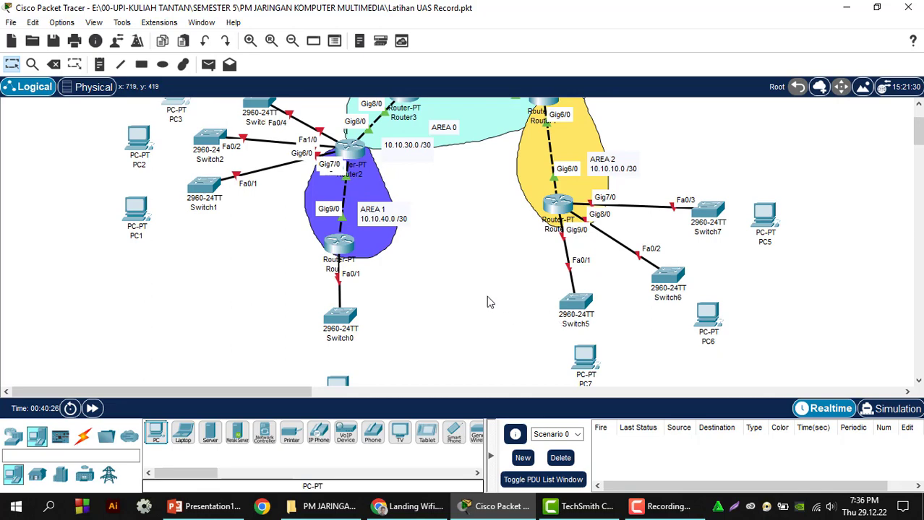
{"action": "scroll", "coordinate": [488, 302], "scroll_direction": "up", "scroll_amount": 3}
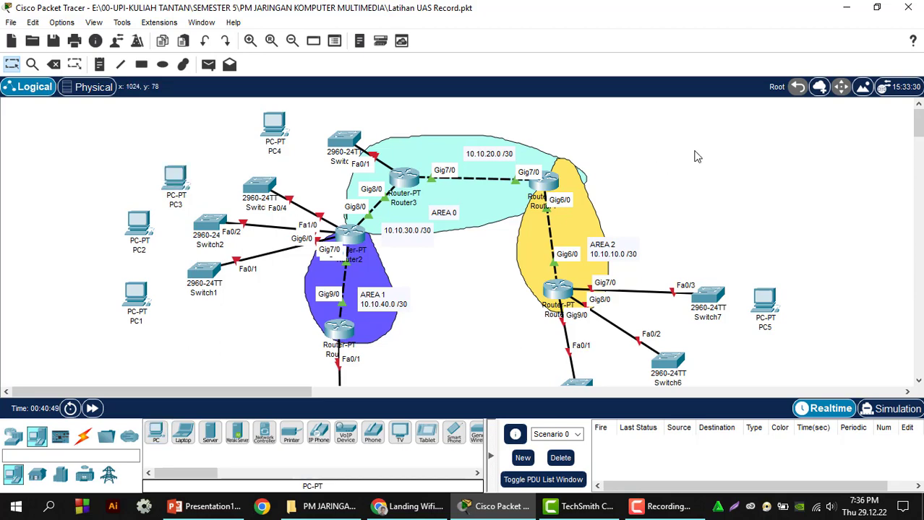
{"action": "scroll", "coordinate": [609, 210], "scroll_direction": "down", "scroll_amount": 3}
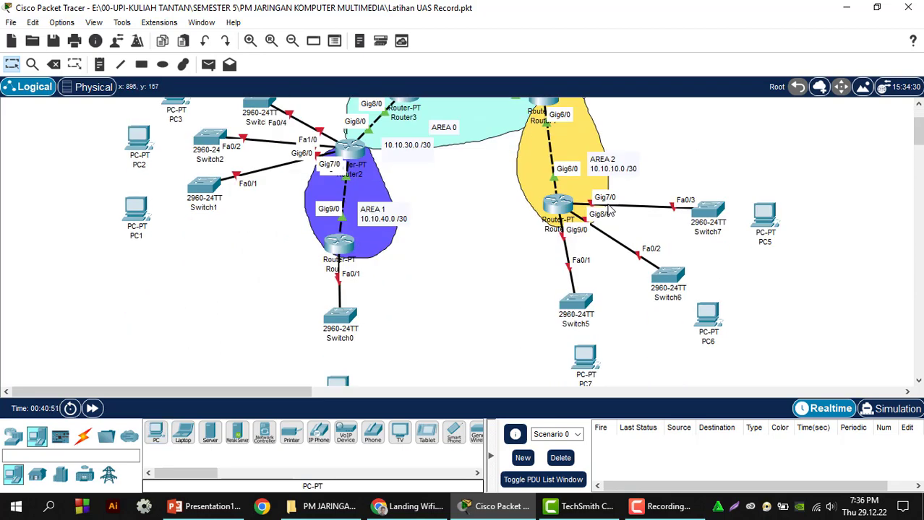
{"action": "scroll", "coordinate": [609, 210], "scroll_direction": "down", "scroll_amount": 3}
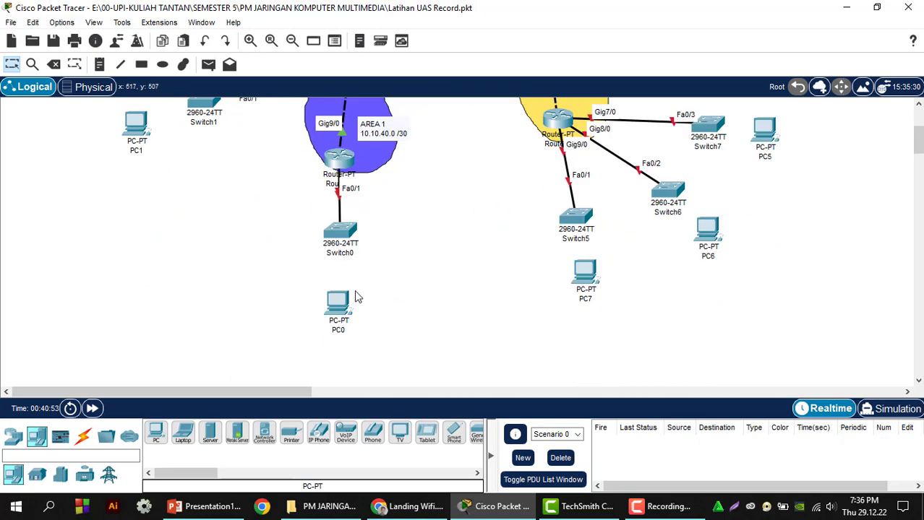
{"action": "scroll", "coordinate": [332, 305], "scroll_direction": "up", "scroll_amount": 5}
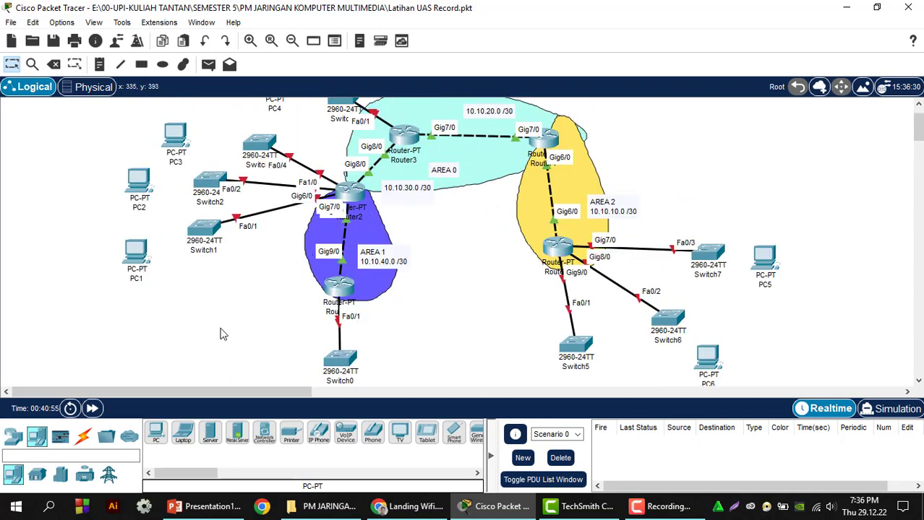
- Connect Switch0 FastEthernet0/2 to PC0 FastEthernet0 with a copper straight-through cable
{"action": "left_click", "coordinate": [83, 434]}
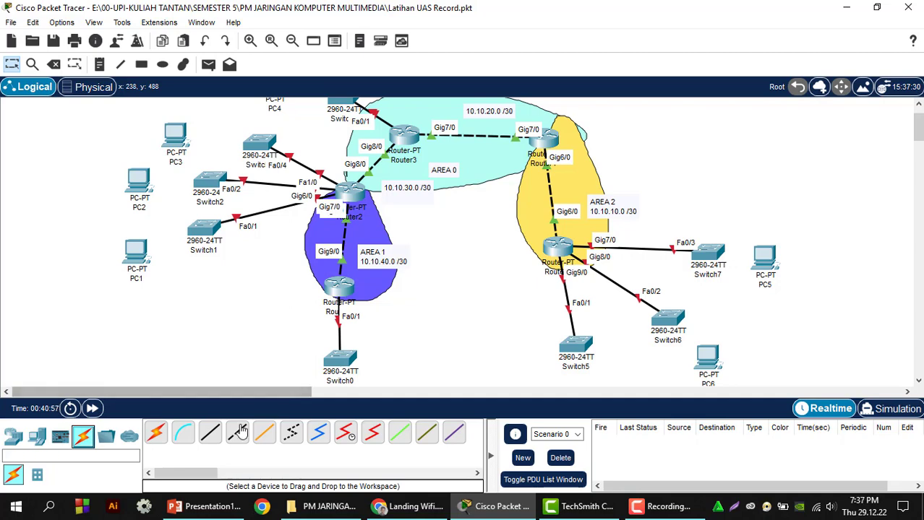
{"action": "scroll", "coordinate": [230, 380], "scroll_direction": "down", "scroll_amount": 3}
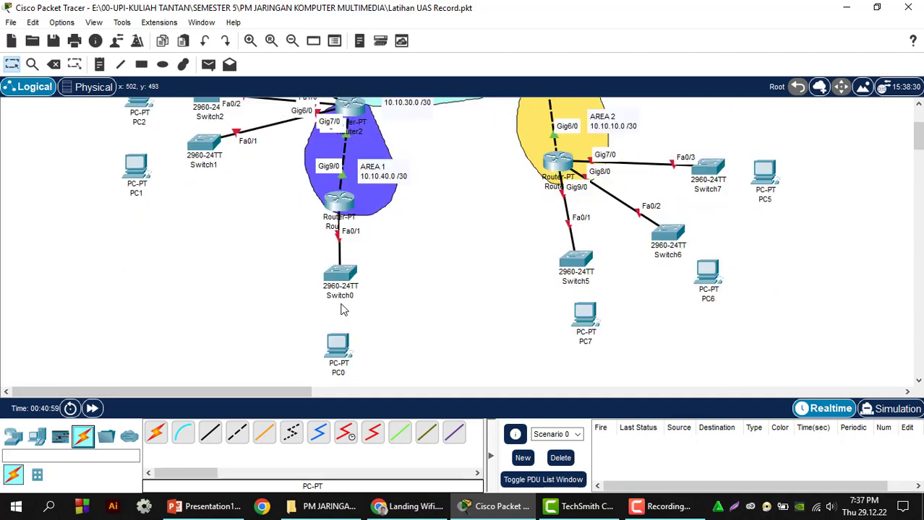
{"action": "left_click", "coordinate": [212, 433]}
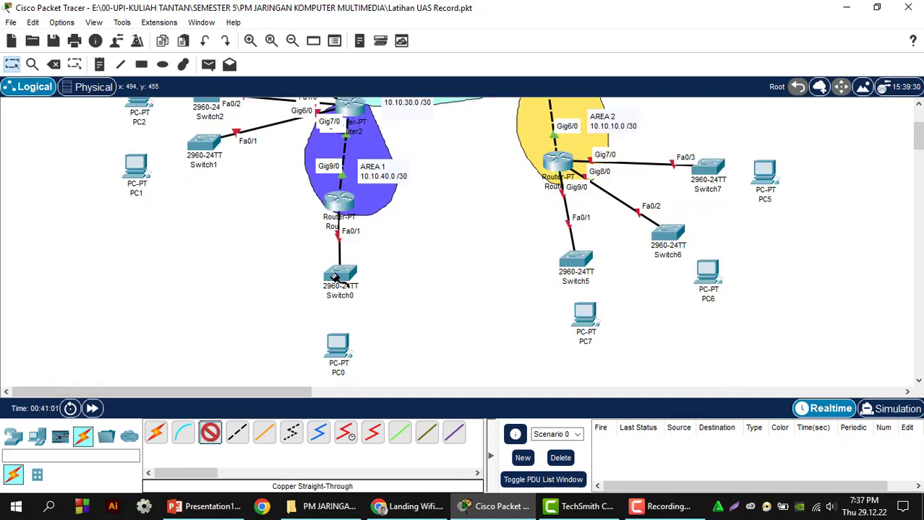
{"action": "left_click", "coordinate": [340, 273]}
{"action": "left_click", "coordinate": [415, 27]}
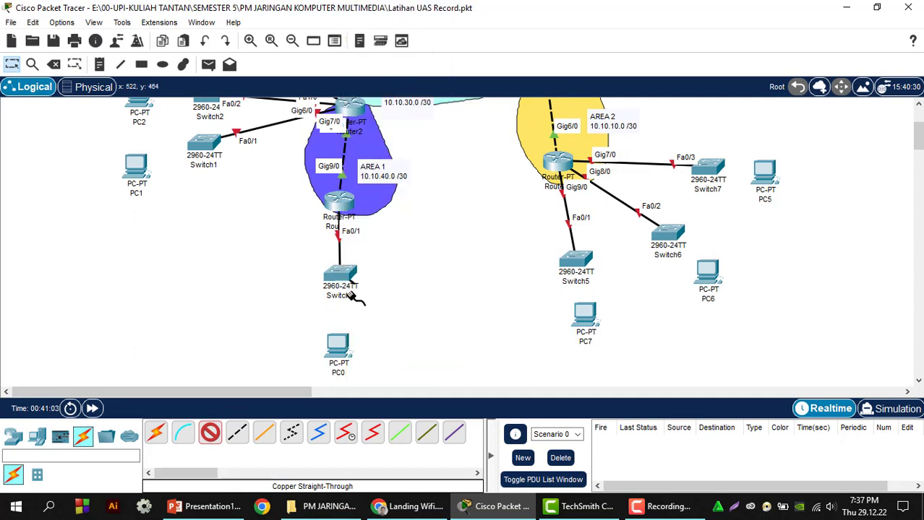
{"action": "left_click", "coordinate": [340, 341]}
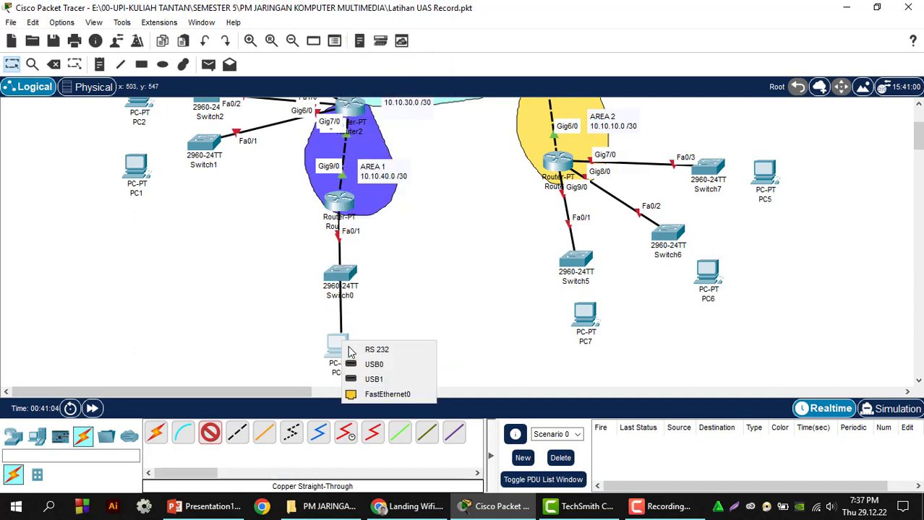
{"action": "left_click", "coordinate": [391, 394]}
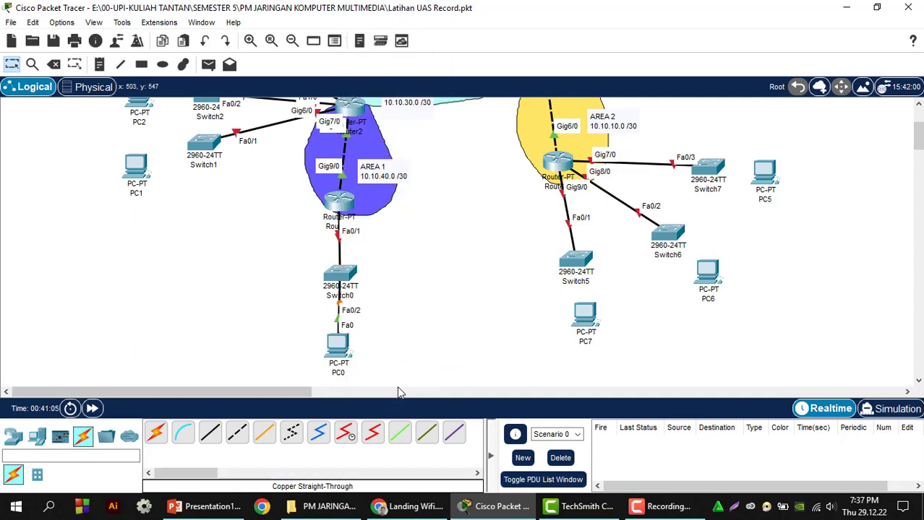
- Connect Switch1 FastEthernet0/2 to PC1 FastEthernet0 with a copper straight-through cable
{"action": "left_click", "coordinate": [210, 432]}
{"action": "left_click", "coordinate": [203, 143]}
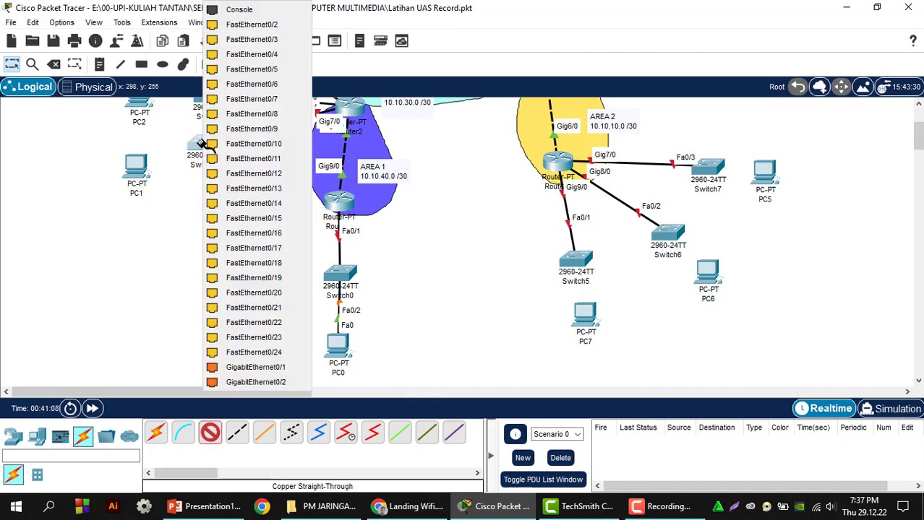
{"action": "left_click", "coordinate": [252, 24]}
{"action": "left_click", "coordinate": [134, 166]}
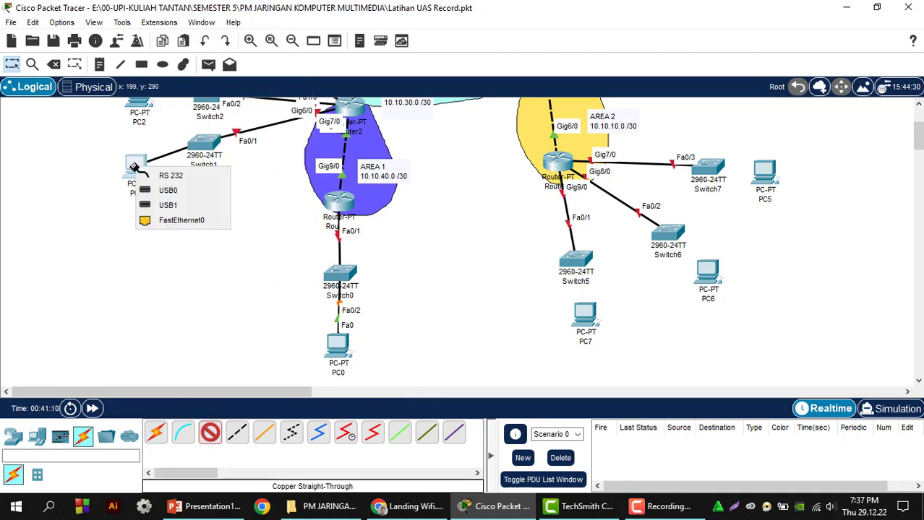
{"action": "left_click", "coordinate": [177, 220]}
- Connect Switch2 FastEthernet0/1 to PC2 FastEthernet0 with a copper straight-through cable
{"action": "left_click", "coordinate": [210, 432]}
{"action": "scroll", "coordinate": [235, 303], "scroll_direction": "up", "scroll_amount": 4}
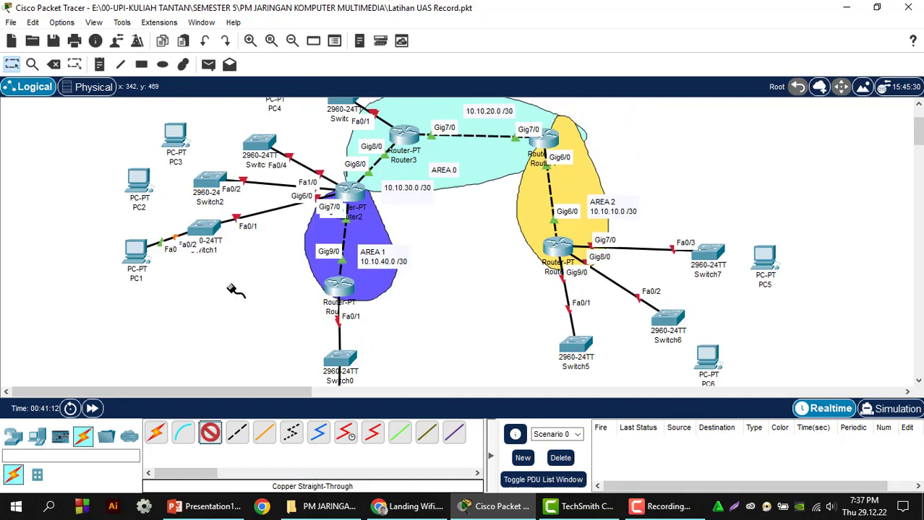
{"action": "left_click", "coordinate": [211, 228]}
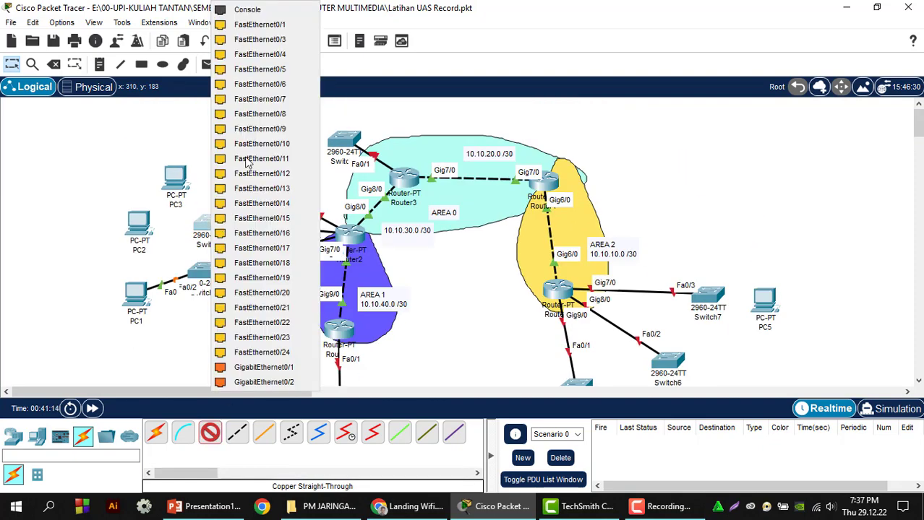
{"action": "left_click", "coordinate": [273, 24]}
{"action": "left_click", "coordinate": [140, 225]}
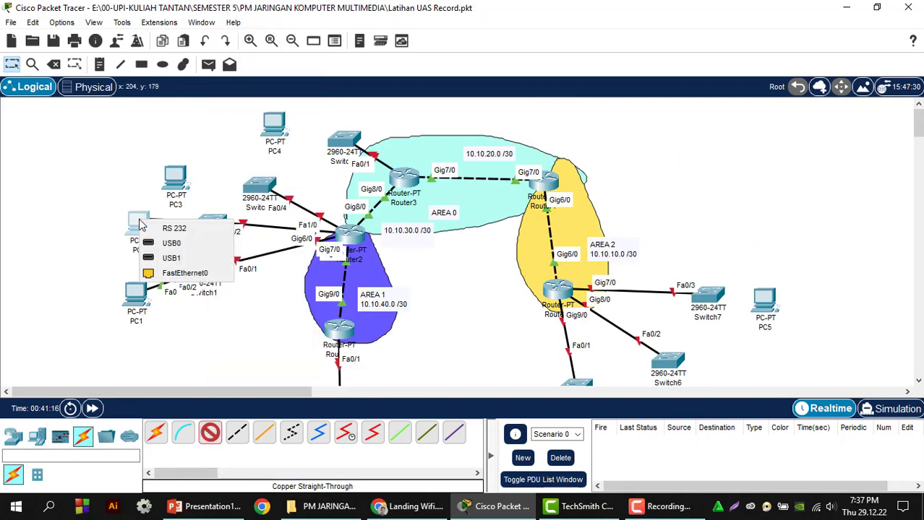
{"action": "left_click", "coordinate": [181, 273]}
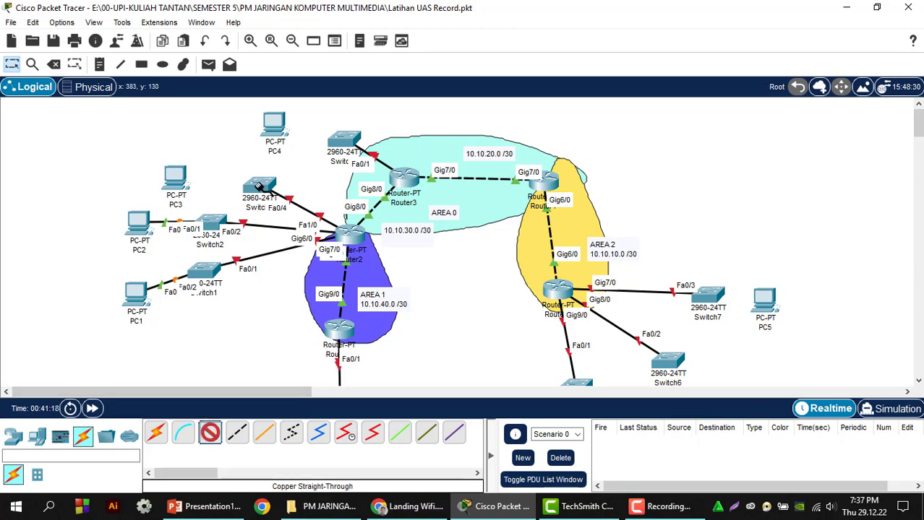
- Connect FastEthernet0/1 of the switch above Switch2 to PC3 FastEthernet0 with a copper straight-through cable
{"action": "left_click", "coordinate": [259, 185]}
{"action": "left_click", "coordinate": [316, 35]}
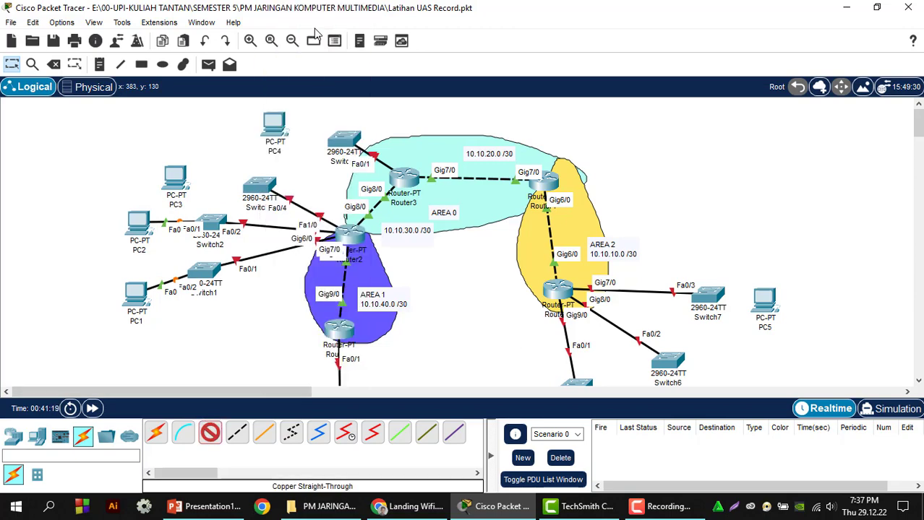
{"action": "left_click", "coordinate": [181, 180]}
{"action": "left_click", "coordinate": [219, 244]}
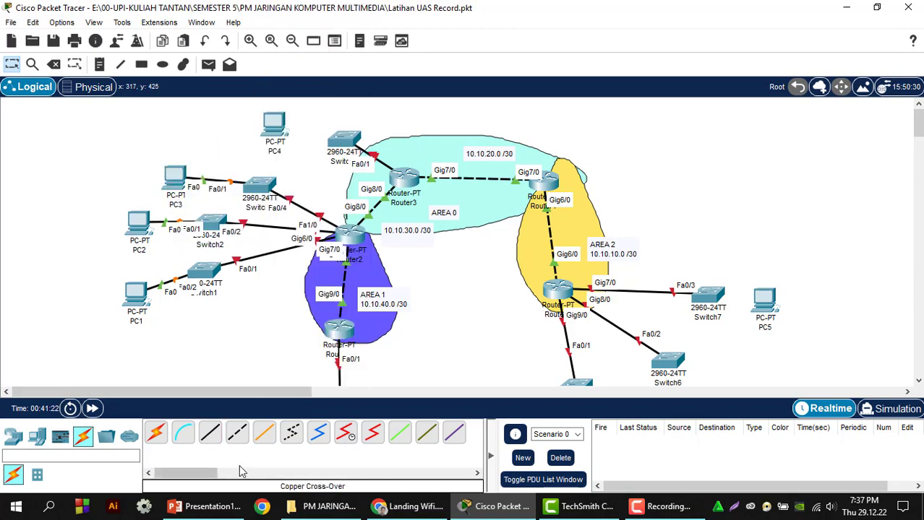
- Connect FastEthernet0/2 of the switch beside PC4 to PC4 FastEthernet0 with a copper straight-through cable
{"action": "left_click", "coordinate": [209, 432]}
{"action": "left_click", "coordinate": [347, 136]}
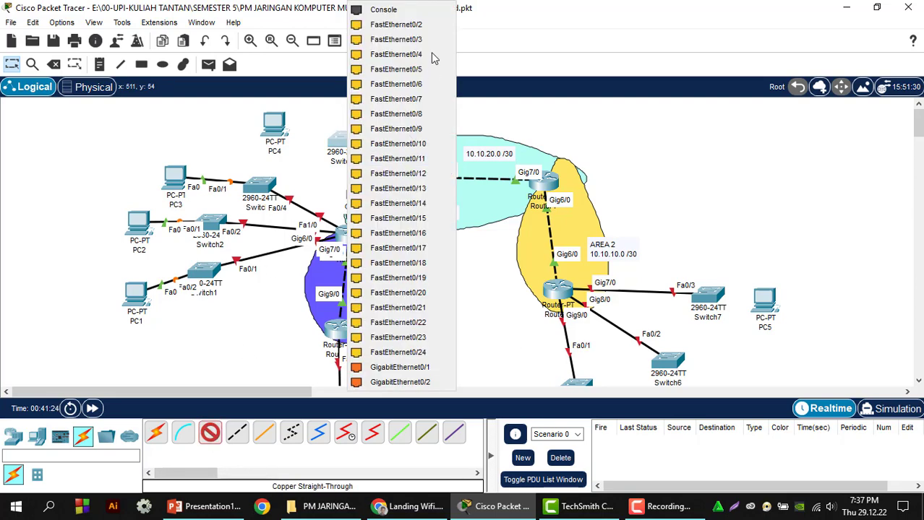
{"action": "left_click", "coordinate": [390, 23]}
{"action": "left_click", "coordinate": [277, 121]}
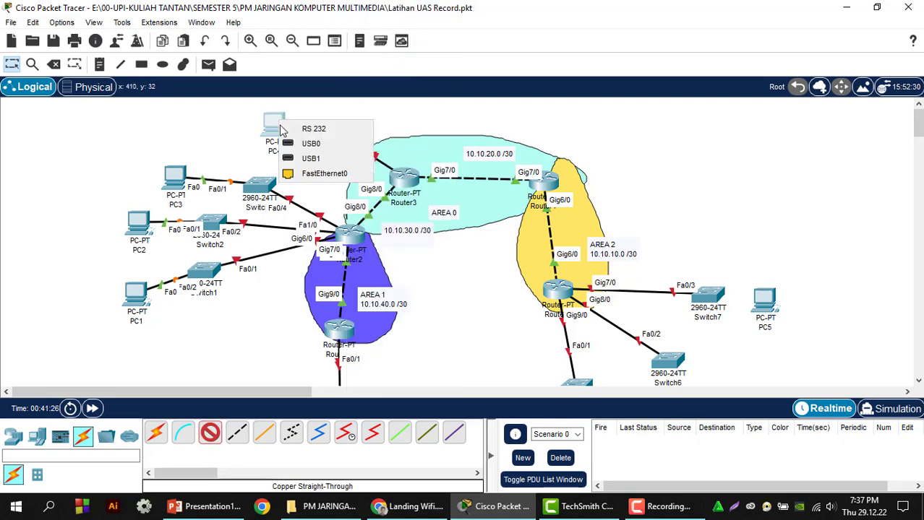
{"action": "left_click", "coordinate": [318, 174]}
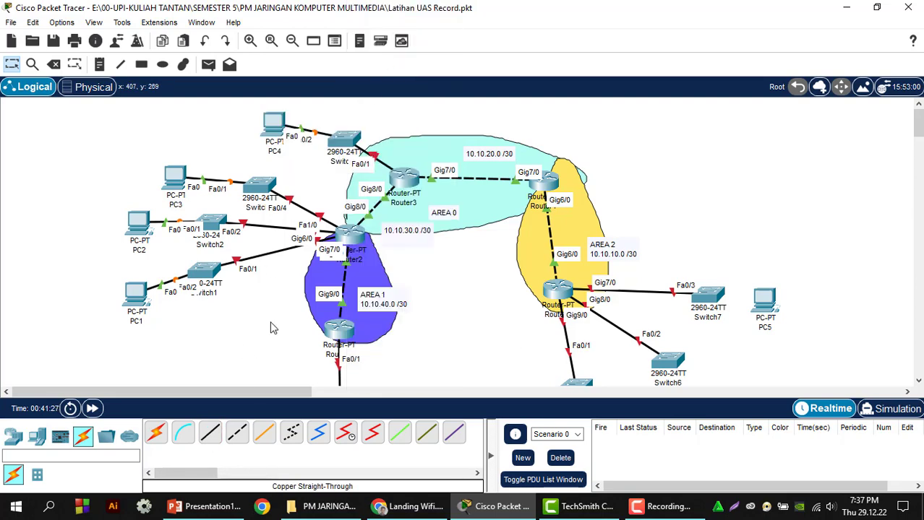
- Connect Switch7 FastEthernet0/1 to PC5 FastEthernet0 with a copper straight-through cable
{"action": "left_click", "coordinate": [210, 433]}
{"action": "left_click", "coordinate": [703, 297]}
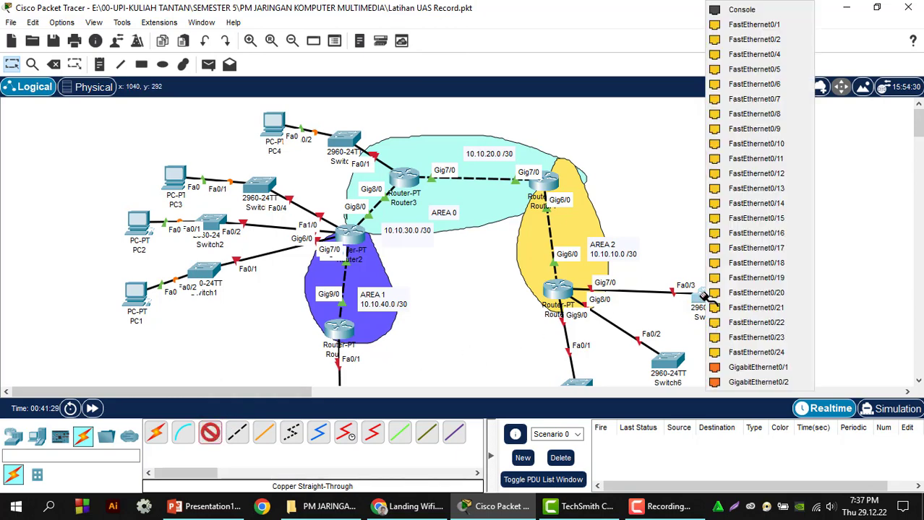
{"action": "left_click", "coordinate": [755, 41]}
{"action": "left_click", "coordinate": [768, 307]}
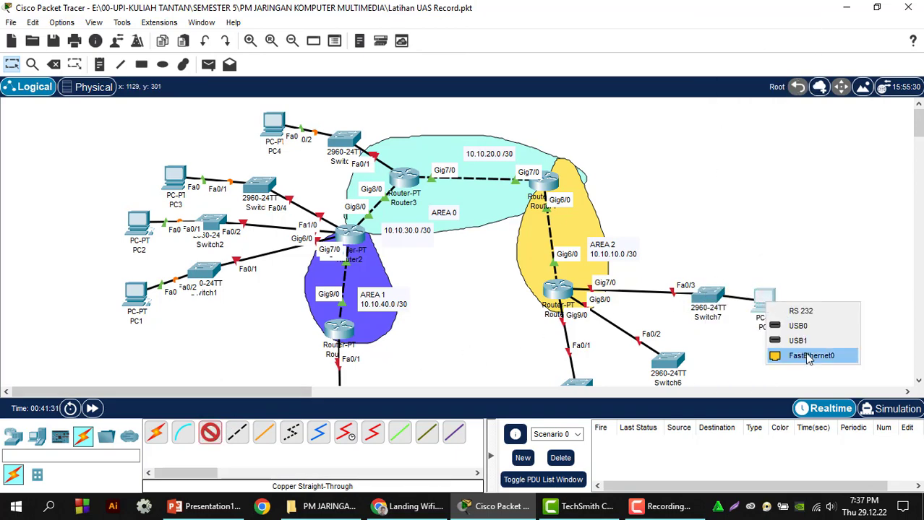
{"action": "left_click", "coordinate": [775, 354]}
- Connect Switch6 FastEthernet0/1 to PC6 FastEthernet0 with a copper straight-through cable
{"action": "scroll", "coordinate": [469, 220], "scroll_direction": "down", "scroll_amount": 3}
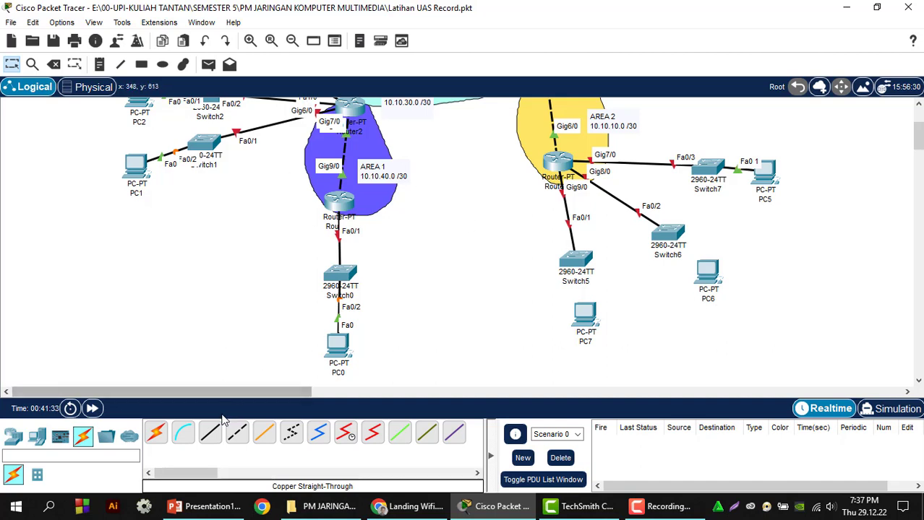
{"action": "left_click", "coordinate": [209, 432]}
{"action": "left_click", "coordinate": [670, 233]}
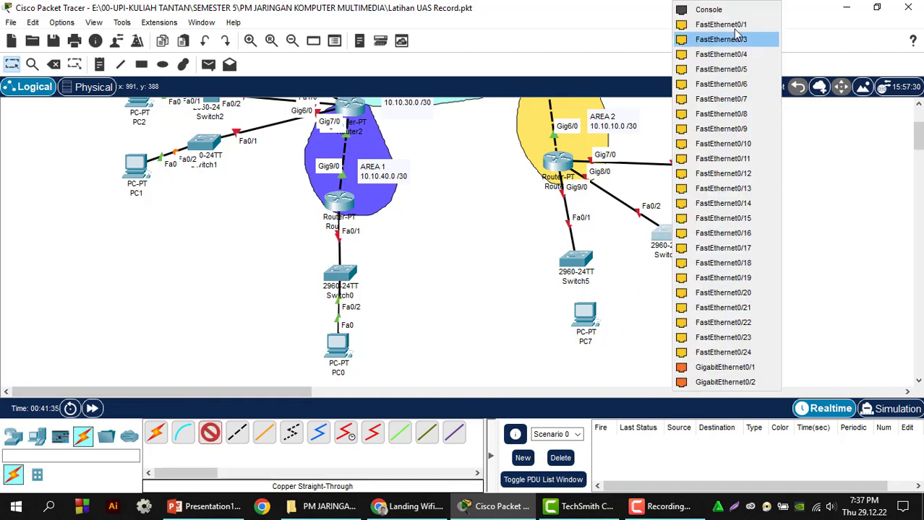
{"action": "left_click", "coordinate": [721, 25]}
{"action": "left_click", "coordinate": [708, 273]}
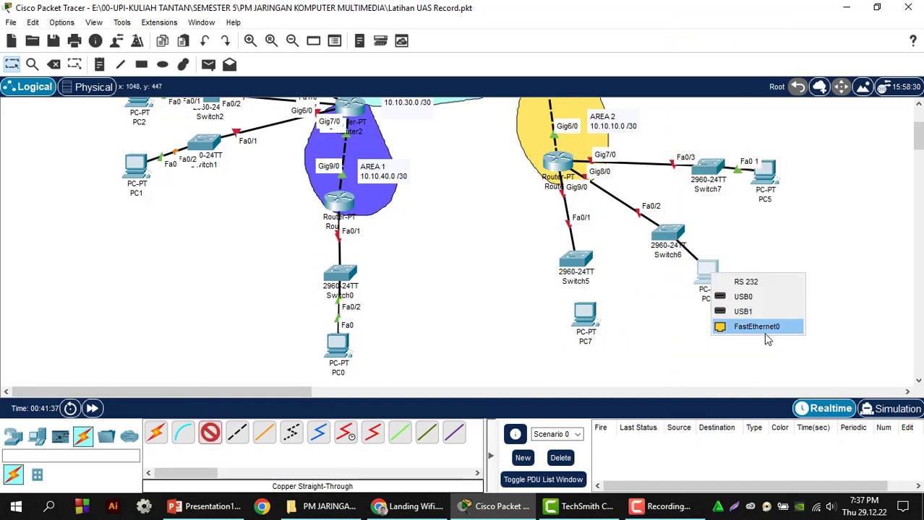
{"action": "left_click", "coordinate": [767, 334]}
{"action": "left_click", "coordinate": [712, 277]}
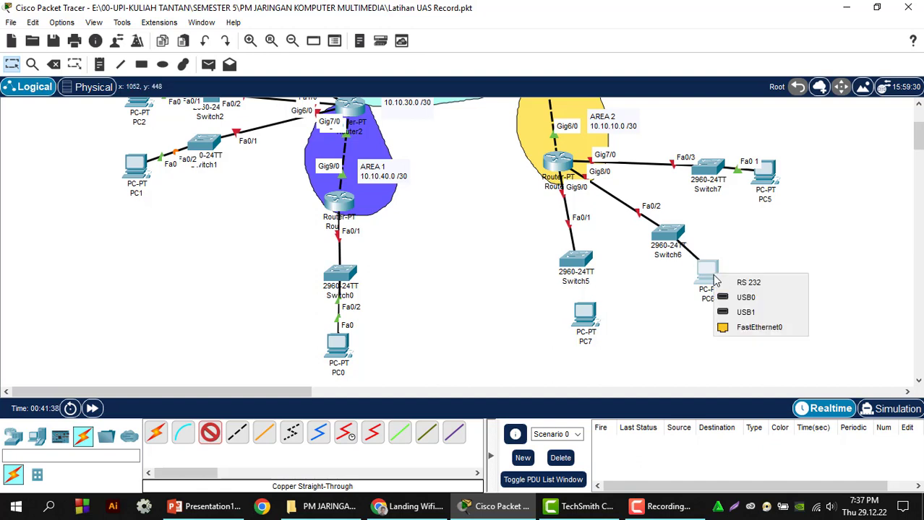
{"action": "left_click", "coordinate": [770, 328]}
- Connect Switch5 FastEthernet0/2 to PC7 FastEthernet0 with a copper straight-through cable
{"action": "left_click", "coordinate": [208, 434]}
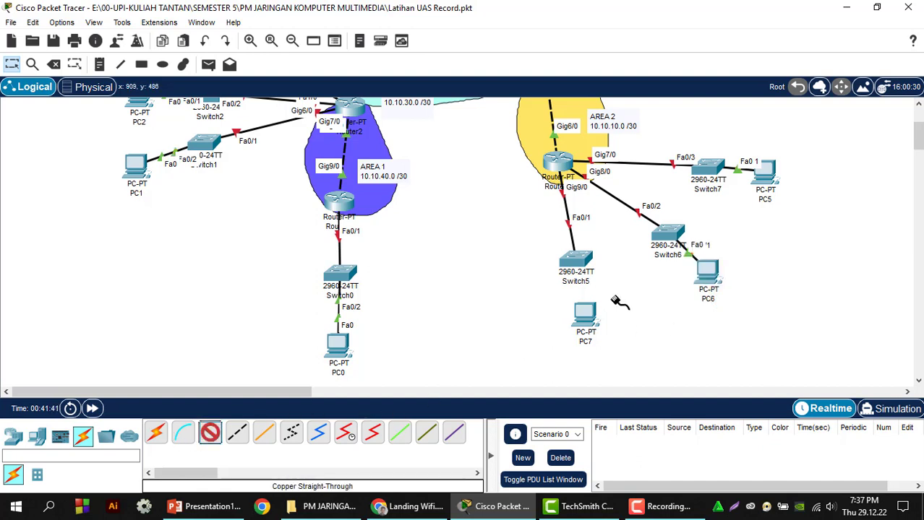
{"action": "left_click", "coordinate": [580, 262]}
{"action": "left_click", "coordinate": [630, 37]}
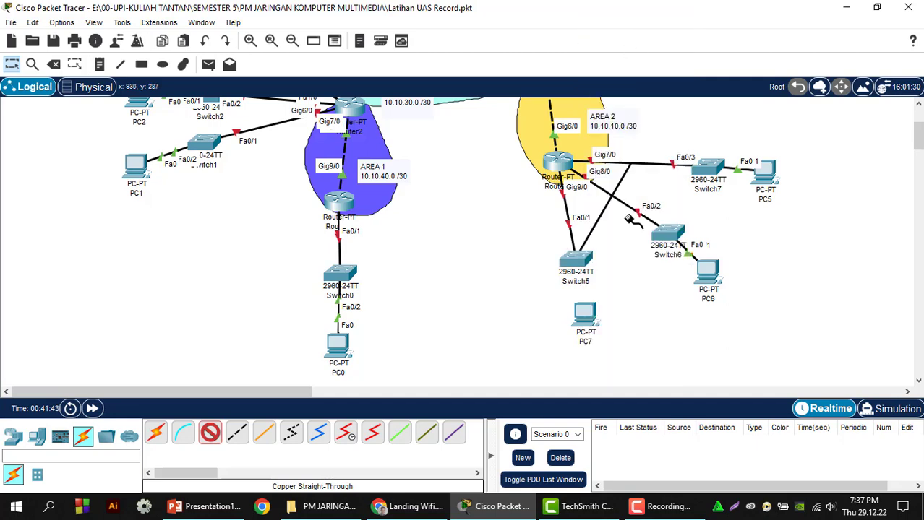
{"action": "left_click", "coordinate": [590, 318]}
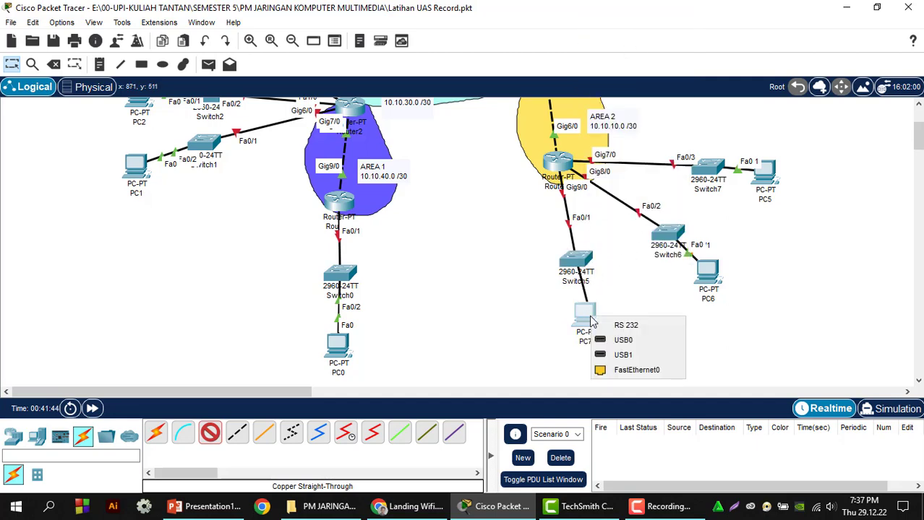
{"action": "left_click", "coordinate": [623, 370]}
- Set PC0's IPv4 gateway and DNS configuration to DHCP, then close its device window
{"action": "scroll", "coordinate": [590, 312], "scroll_direction": "up", "scroll_amount": 1}
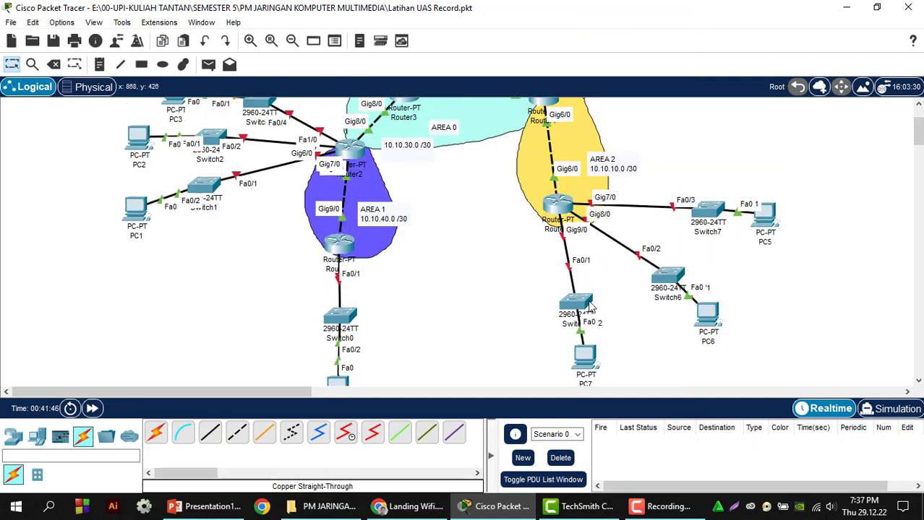
{"action": "scroll", "coordinate": [591, 309], "scroll_direction": "up", "scroll_amount": 2}
{"action": "scroll", "coordinate": [607, 315], "scroll_direction": "down", "scroll_amount": 3}
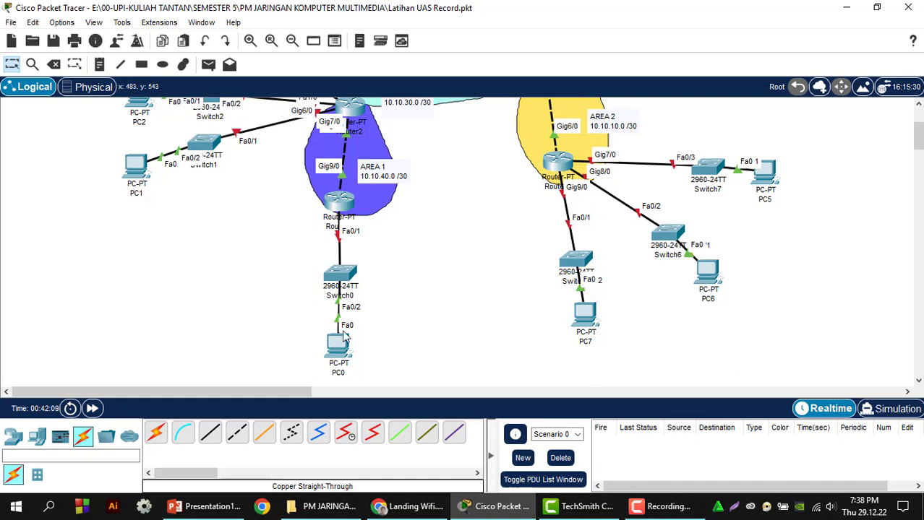
{"action": "left_click", "coordinate": [344, 344]}
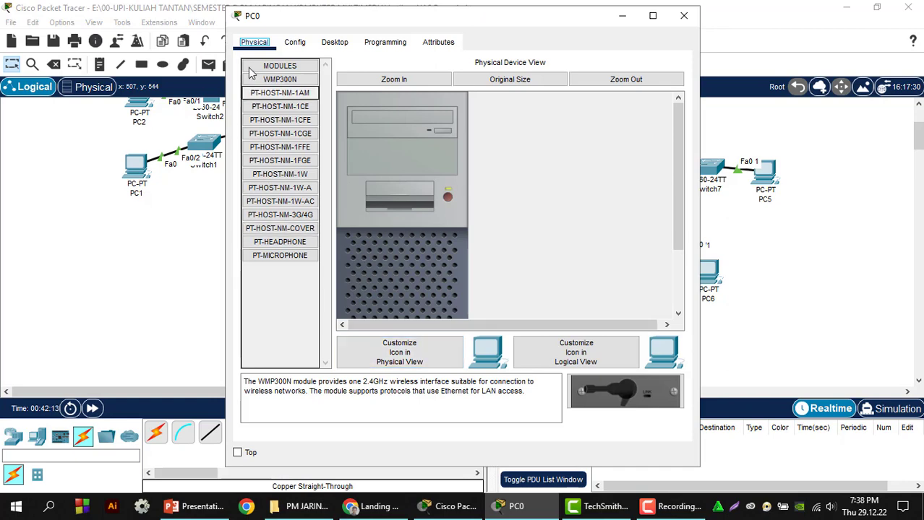
{"action": "left_click", "coordinate": [329, 44]}
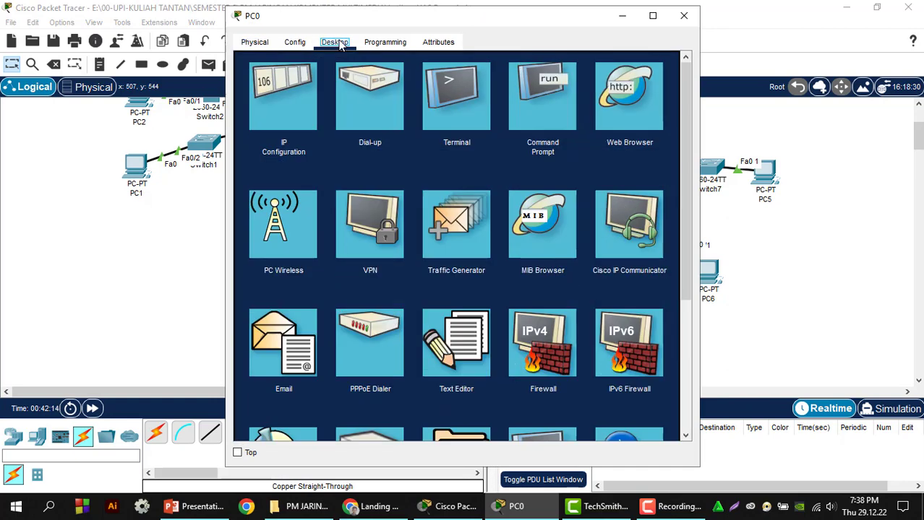
{"action": "left_click", "coordinate": [294, 44]}
{"action": "left_click", "coordinate": [375, 159]}
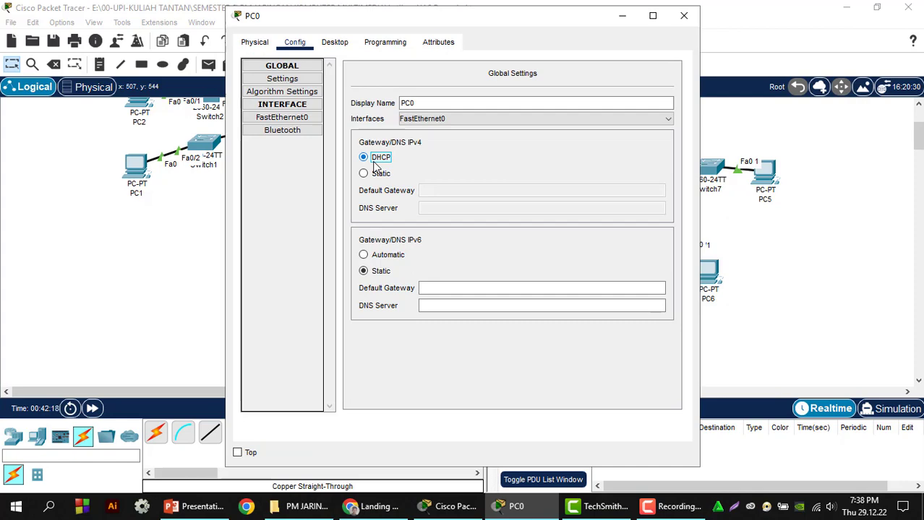
{"action": "left_click", "coordinate": [683, 15]}
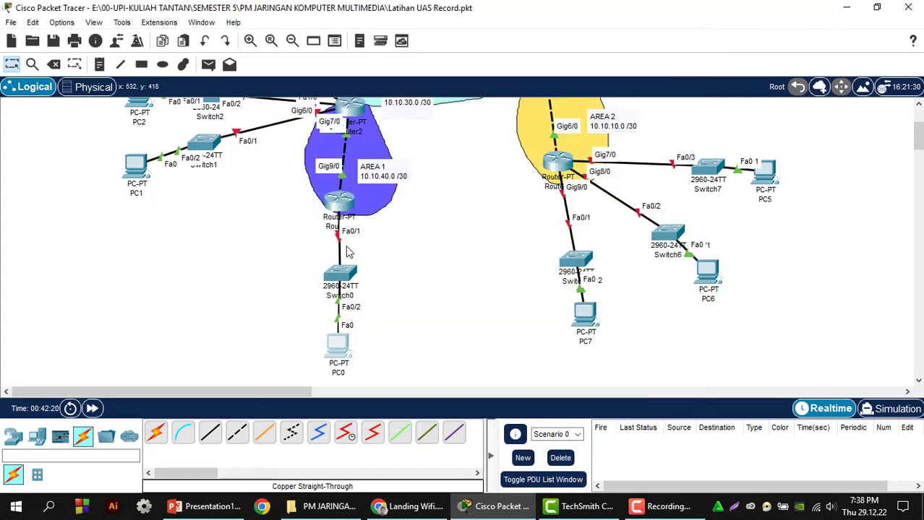
- Restart the console session on Router1's command line and enter global configuration mode with conf t
{"action": "left_click", "coordinate": [339, 201]}
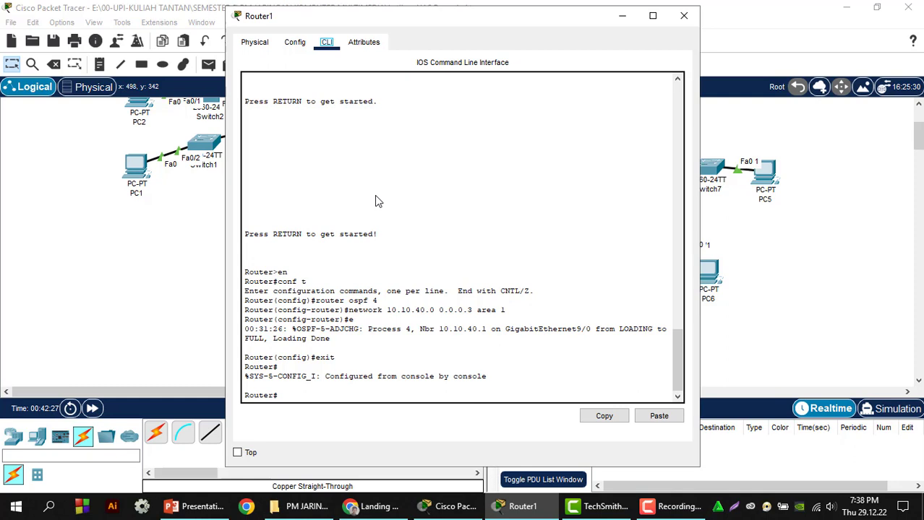
{"action": "left_click", "coordinate": [367, 391]}
{"action": "key", "text": "Return"}
{"action": "key", "text": "Return"}
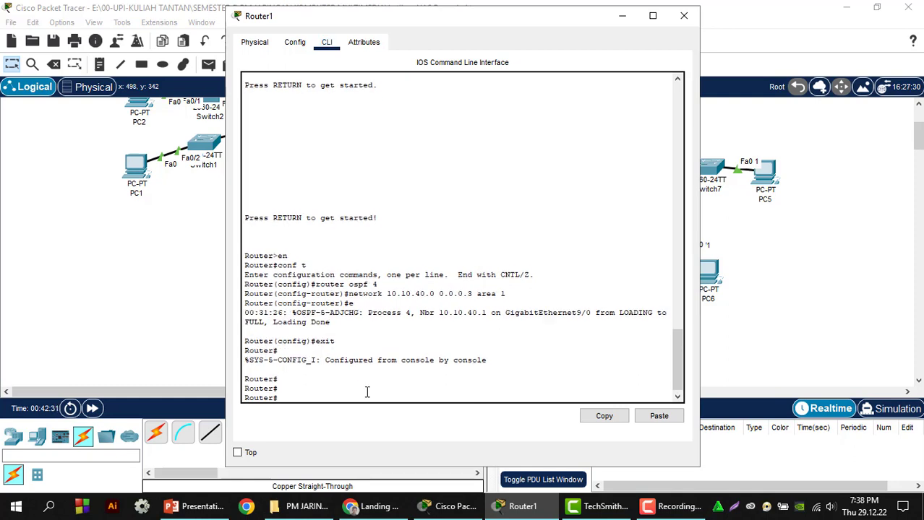
{"action": "type", "text": "ex"}
{"action": "key", "text": "Return"}
{"action": "key", "text": "Return"}
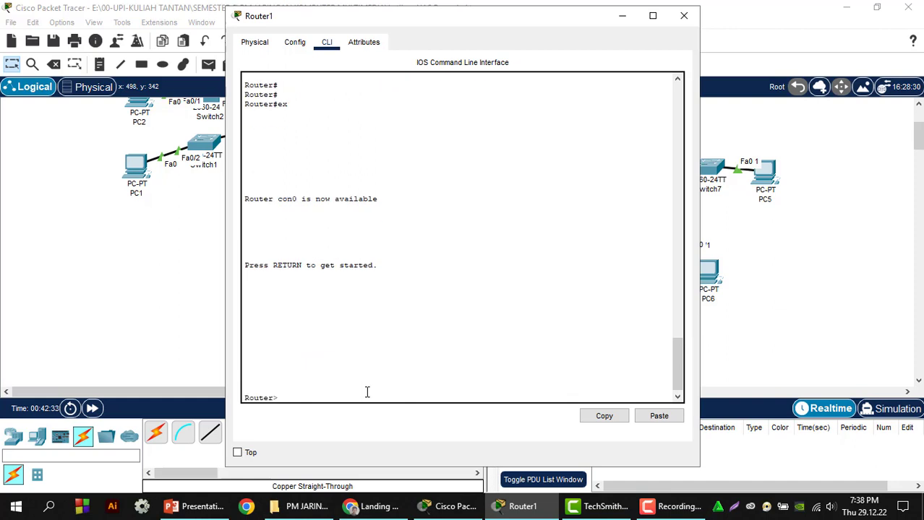
{"action": "type", "text": "en"}
{"action": "key", "text": "Return"}
{"action": "type", "text": "conf t"}
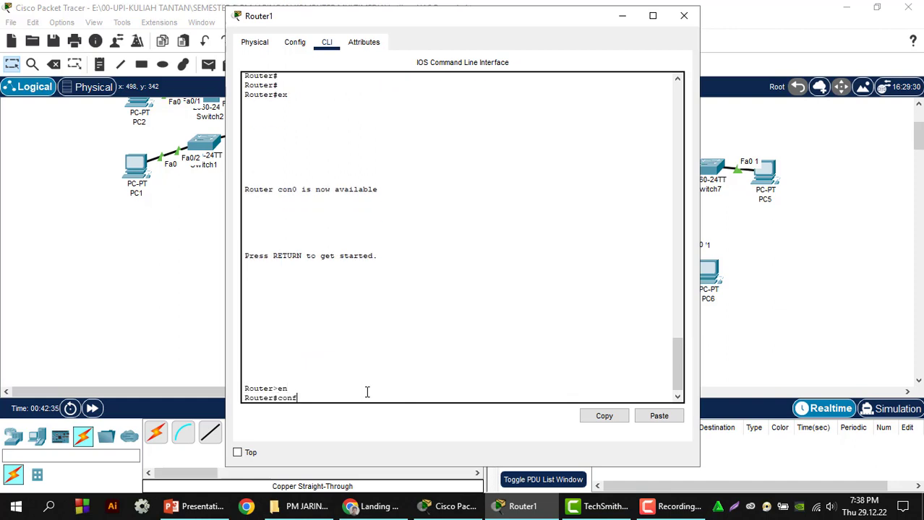
{"action": "key", "text": "Return"}
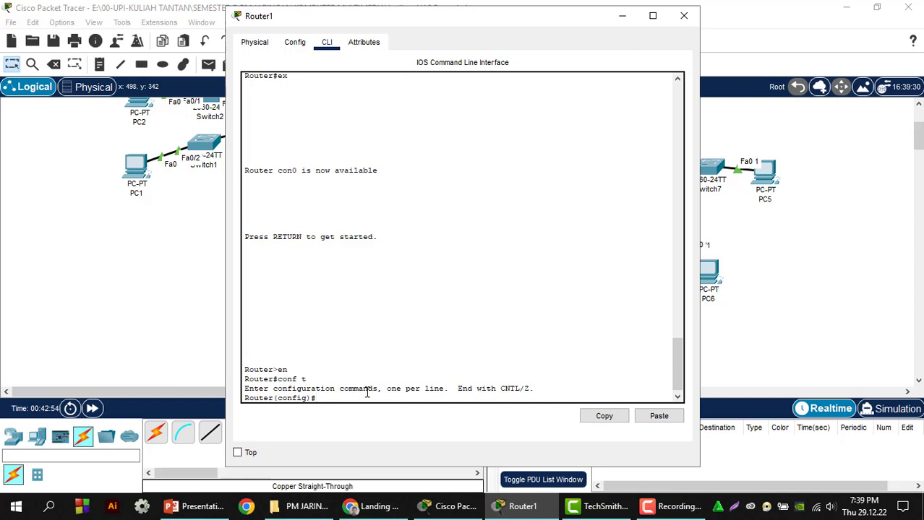
- Nudge Switch0 to uncover the link labels under Router1, and enter configuration of Router1's interface gig8/0
{"action": "type", "text": "interface"}
{"action": "left_click_drag", "start_coordinate": [394, 16], "coordinate": [605, 91]}
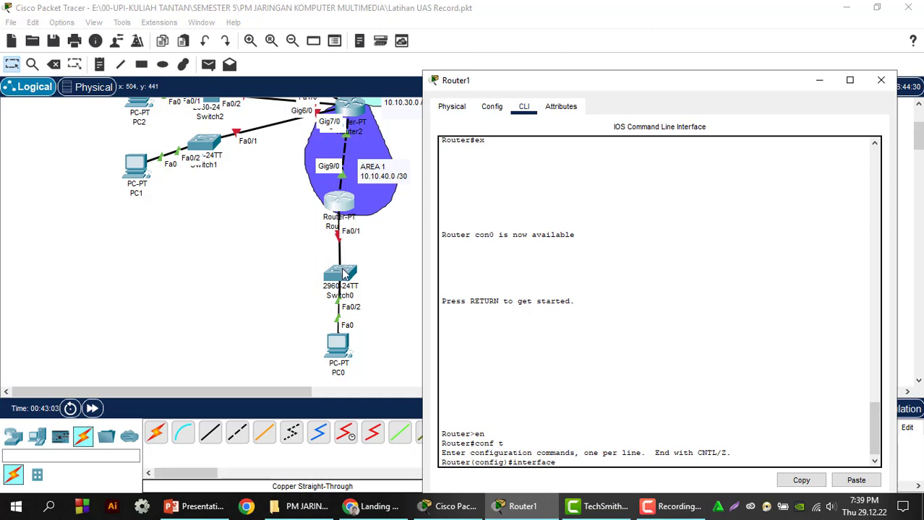
{"action": "mouse_move", "coordinate": [345, 271]}
{"action": "left_mouse_down"}
{"action": "mouse_move", "coordinate": [299, 275]}
{"action": "mouse_move", "coordinate": [337, 273]}
{"action": "mouse_move", "coordinate": [287, 286]}
{"action": "mouse_move", "coordinate": [341, 268]}
{"action": "left_mouse_up"}
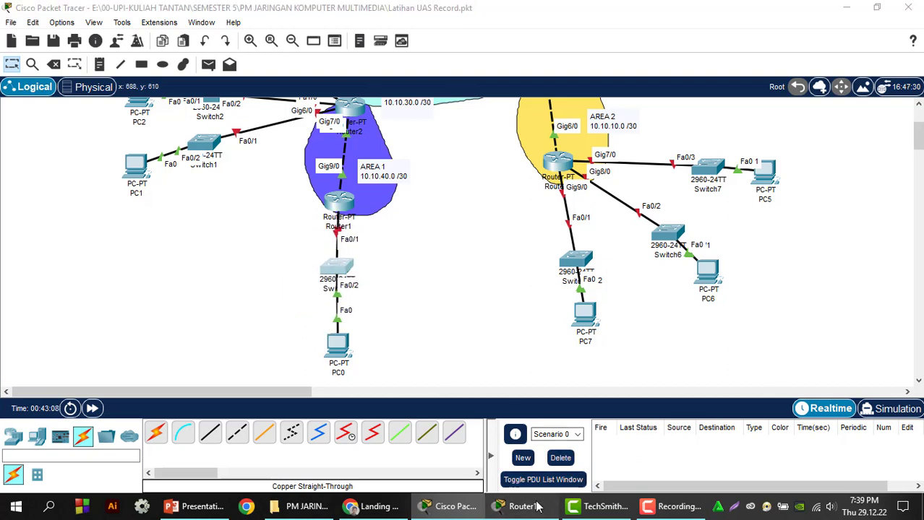
{"action": "left_click", "coordinate": [521, 507]}
{"action": "type", "text": "gig"}
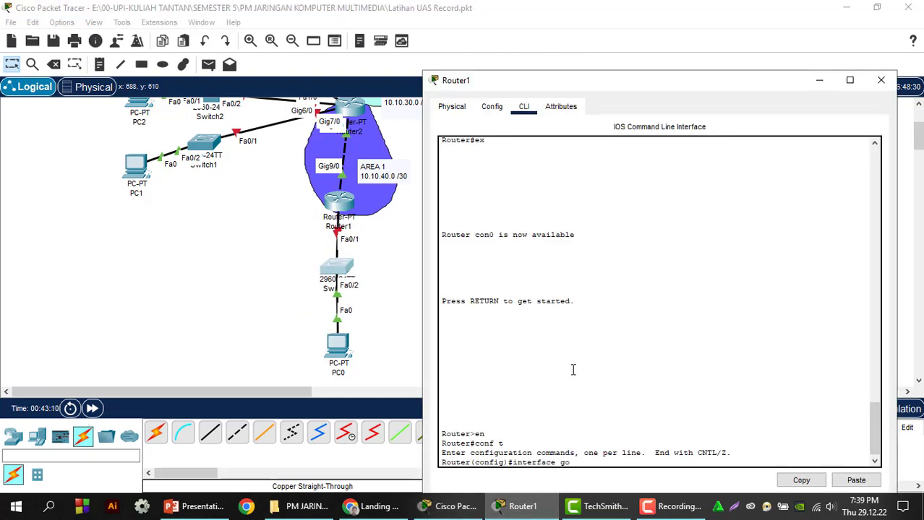
{"action": "type", "text": "0/0"}
{"action": "key", "text": "Return"}
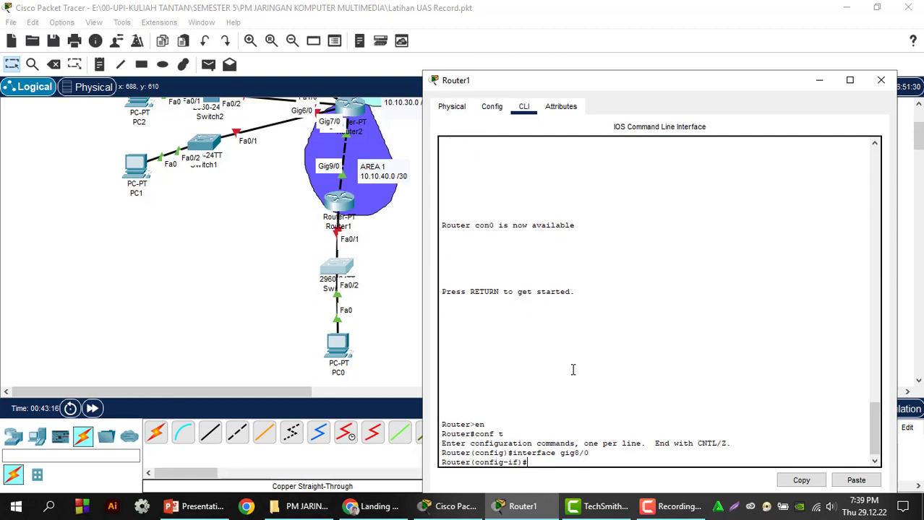
- Assign IP address 192.168.50.1 255.255.255.0 to Router1's gig8/0, enable it with no sh, and exit interface configuration
{"action": "type", "text": "ip adre"}
{"action": "key", "text": "BackSpace"}
{"action": "key", "text": "BackSpace"}
{"action": "type", "text": "dress 192.168.50.1"}
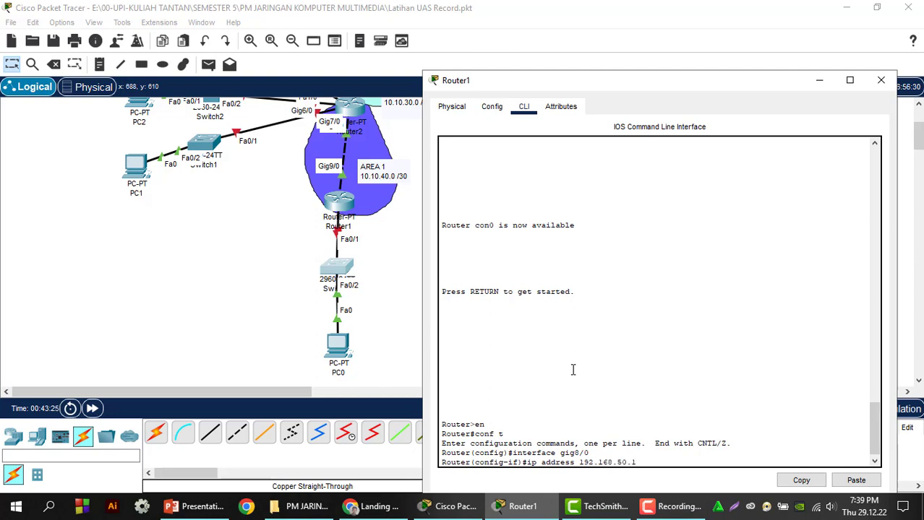
{"action": "type", "text": " 255.255.255.0"}
{"action": "key", "text": "Return"}
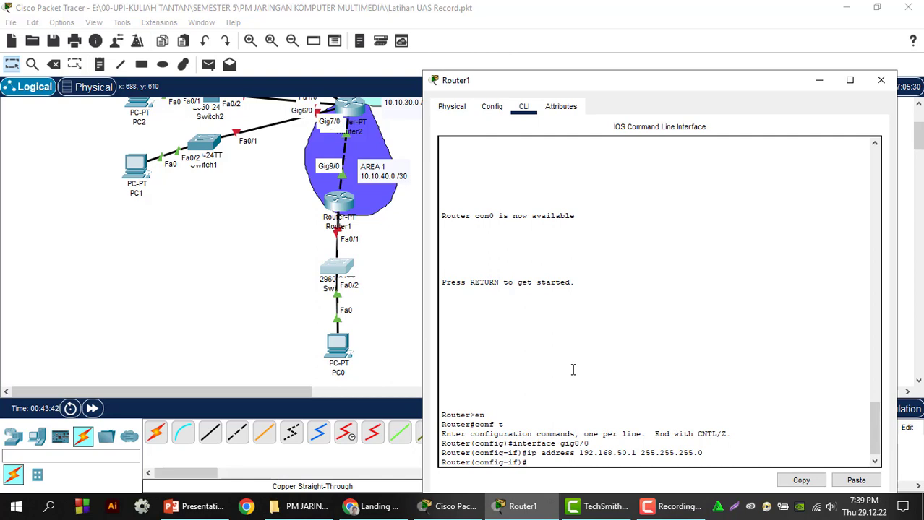
{"action": "type", "text": "no sh"}
{"action": "key", "text": "Return"}
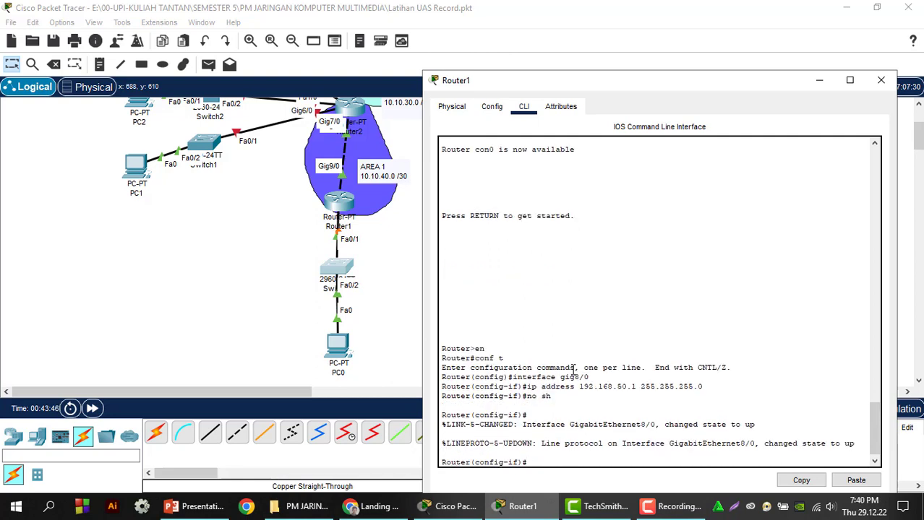
{"action": "type", "text": "ex"}
{"action": "key", "text": "Return"}
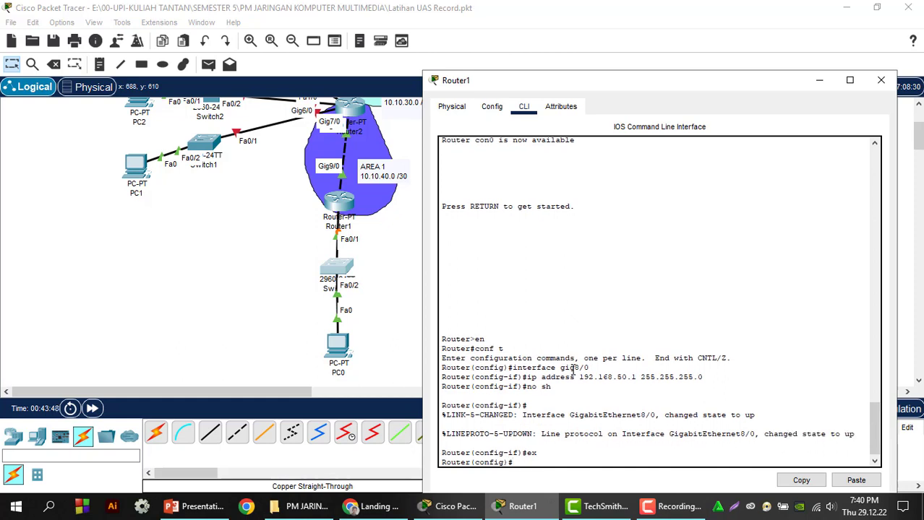
- Create DHCP pool pedia on Router1 with network 192.168.50.0 255.255.255.0
{"action": "type", "text": "ip dhcp pool pedia"}
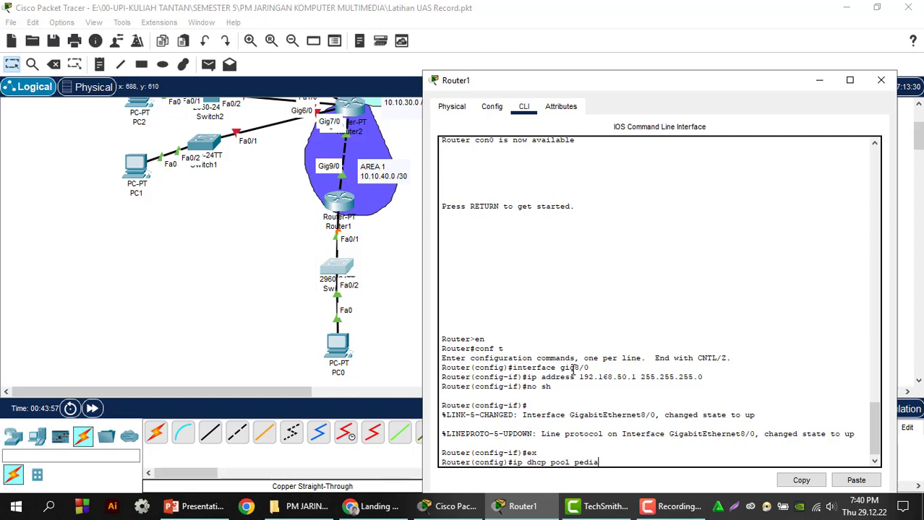
{"action": "key", "text": "Return"}
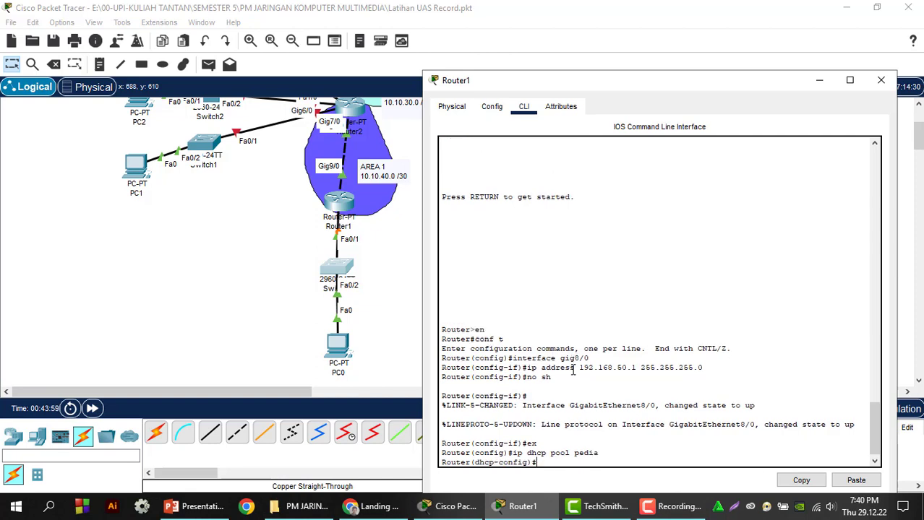
{"action": "type", "text": "network 192.168."}
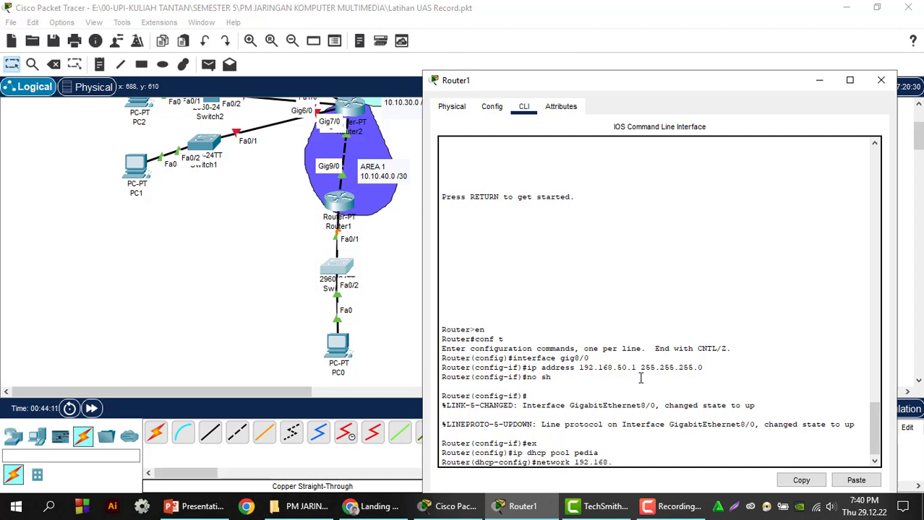
{"action": "type", "text": "50.0"}
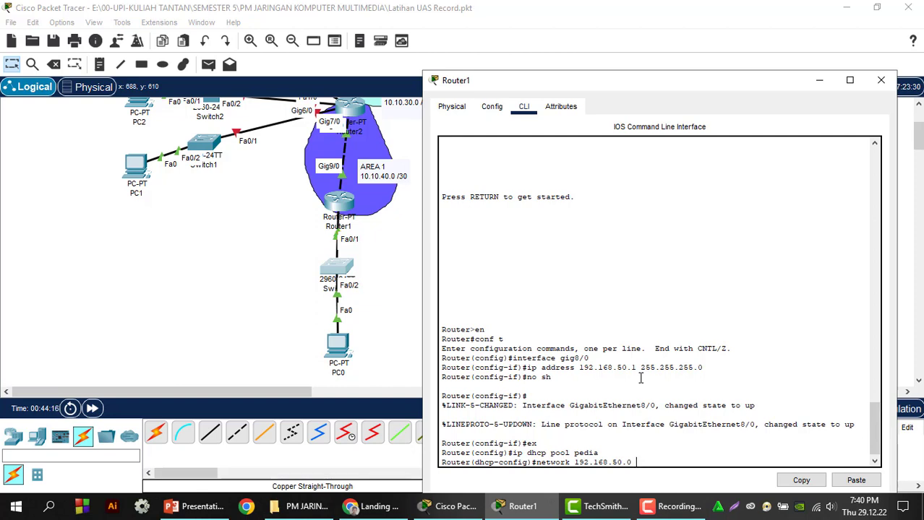
{"action": "type", "text": "255.255.255.0"}
{"action": "key", "text": "Return"}
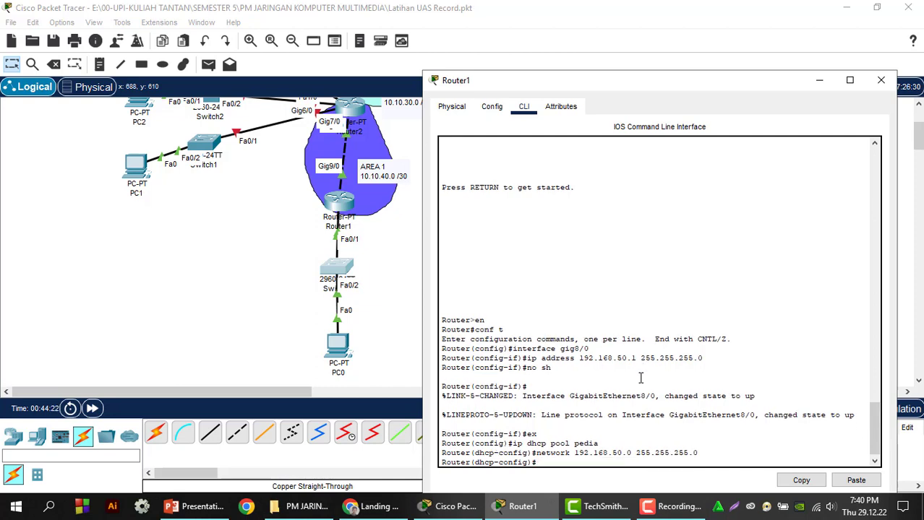
- Set the pool's default-router to 192.168.50.1, exit DHCP configuration and close Router1's window
{"action": "type", "text": "default-router 192.168."}
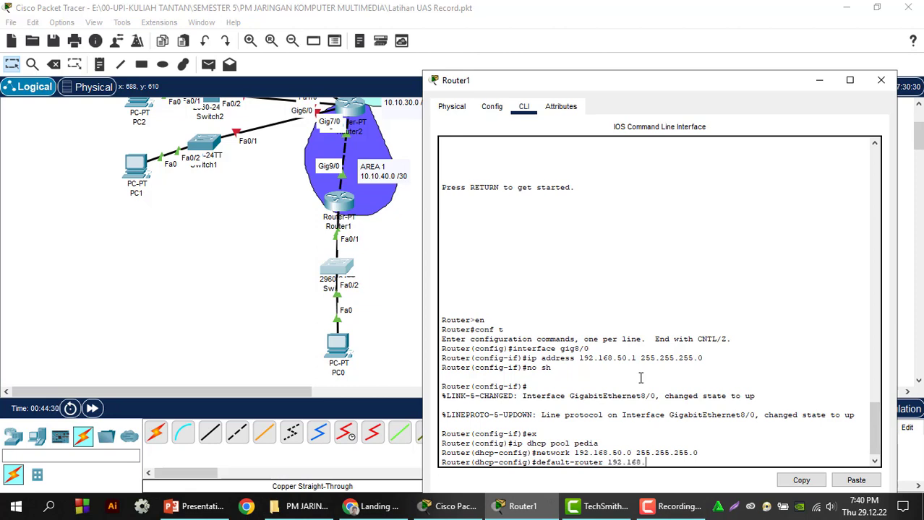
{"action": "type", "text": "50.1"}
{"action": "key", "text": "Return"}
{"action": "key", "text": "Return"}
{"action": "type", "text": "exit"}
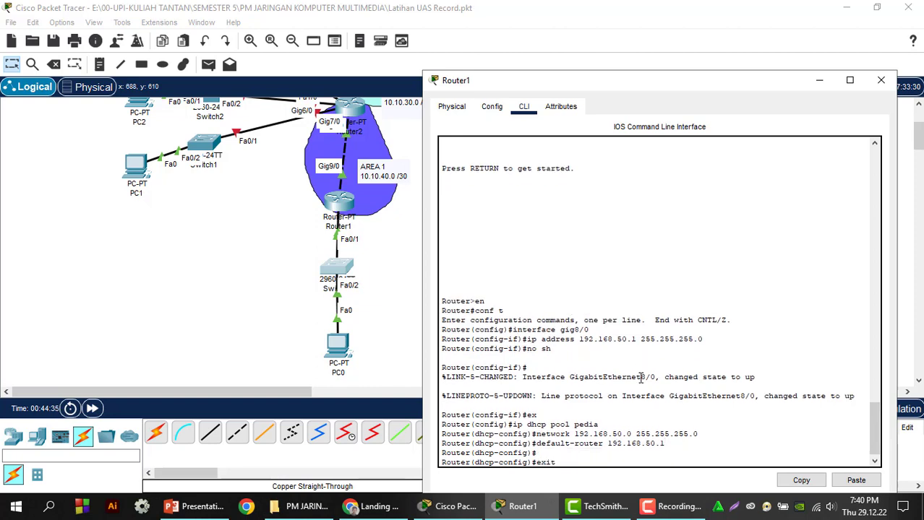
{"action": "key", "text": "Return"}
{"action": "key", "text": "Return"}
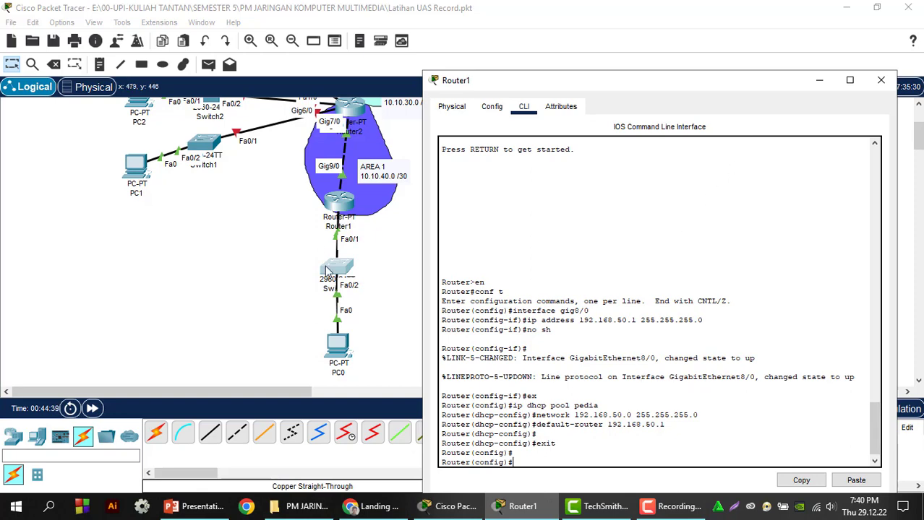
{"action": "left_click", "coordinate": [879, 80]}
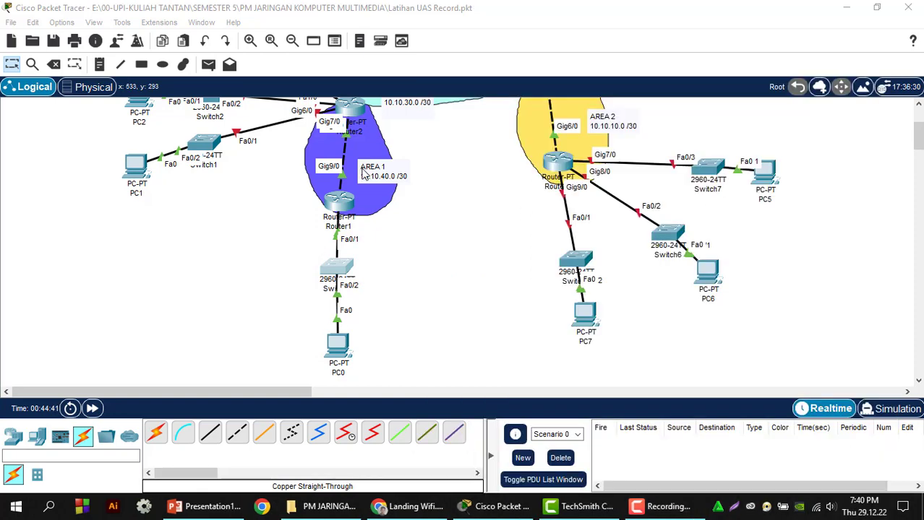
- Set PC1's IPv4 gateway and DNS configuration to DHCP, then close its device window
{"action": "scroll", "coordinate": [363, 173], "scroll_direction": "up", "scroll_amount": 3}
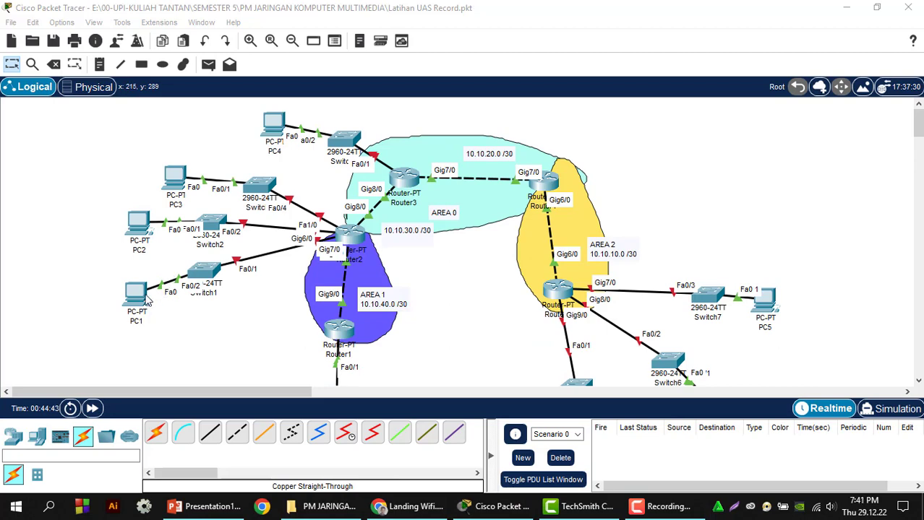
{"action": "scroll", "coordinate": [289, 343], "scroll_direction": "down", "scroll_amount": 3}
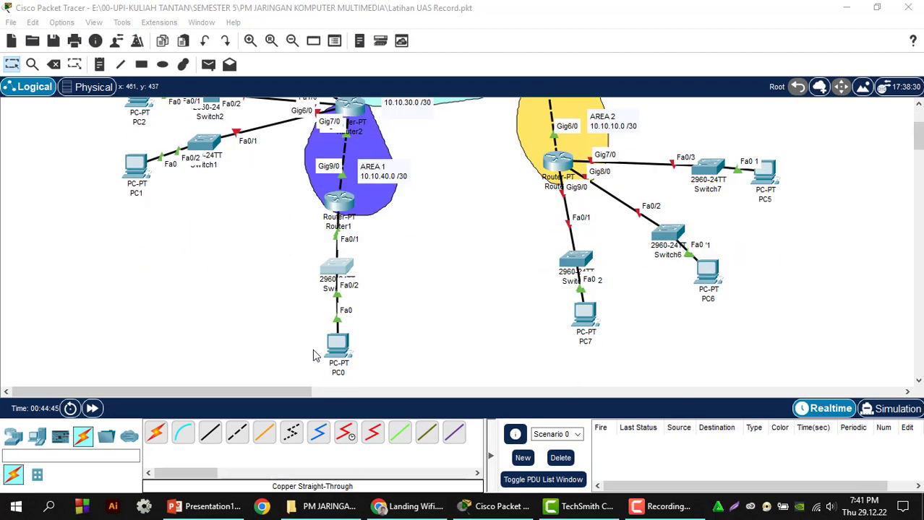
{"action": "scroll", "coordinate": [314, 354], "scroll_direction": "up", "scroll_amount": 3}
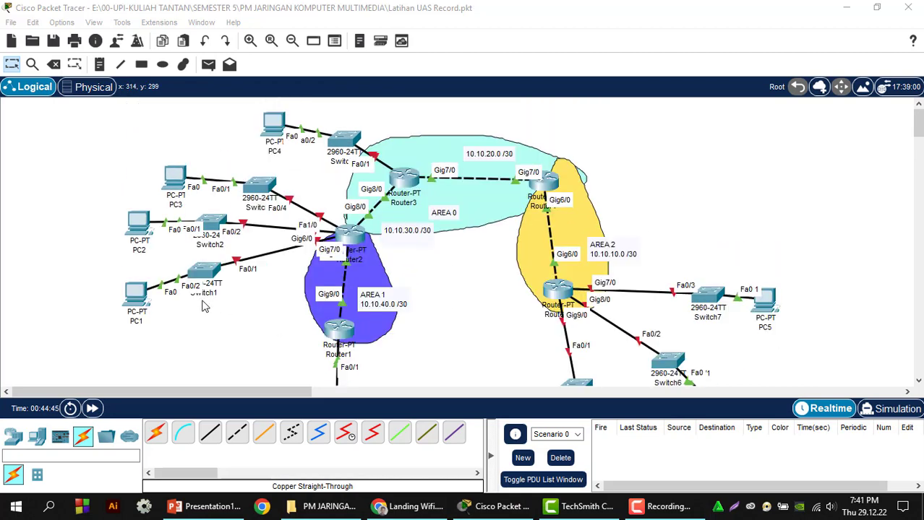
{"action": "left_click", "coordinate": [144, 290]}
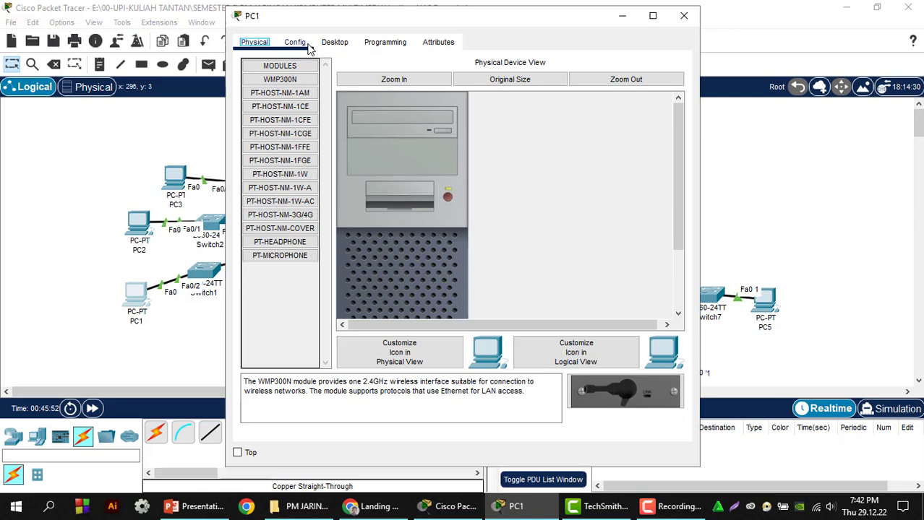
{"action": "left_click", "coordinate": [295, 43]}
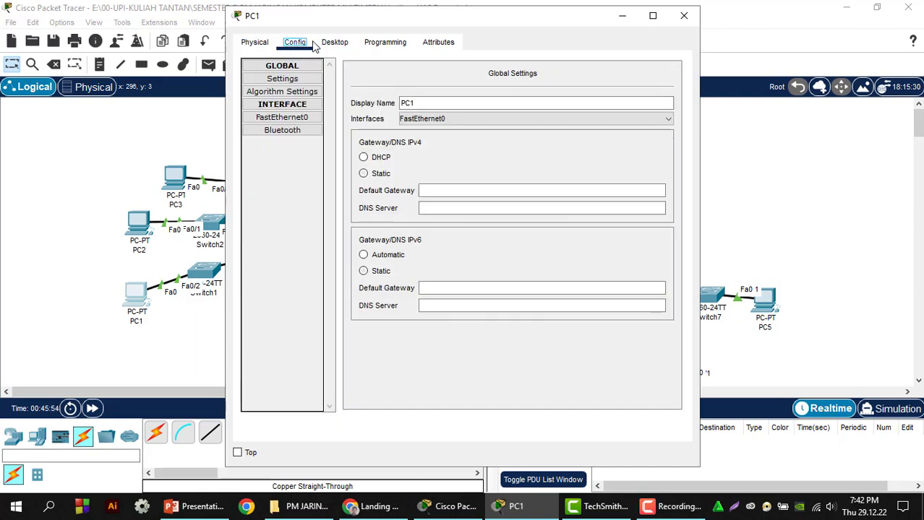
{"action": "left_click", "coordinate": [684, 15]}
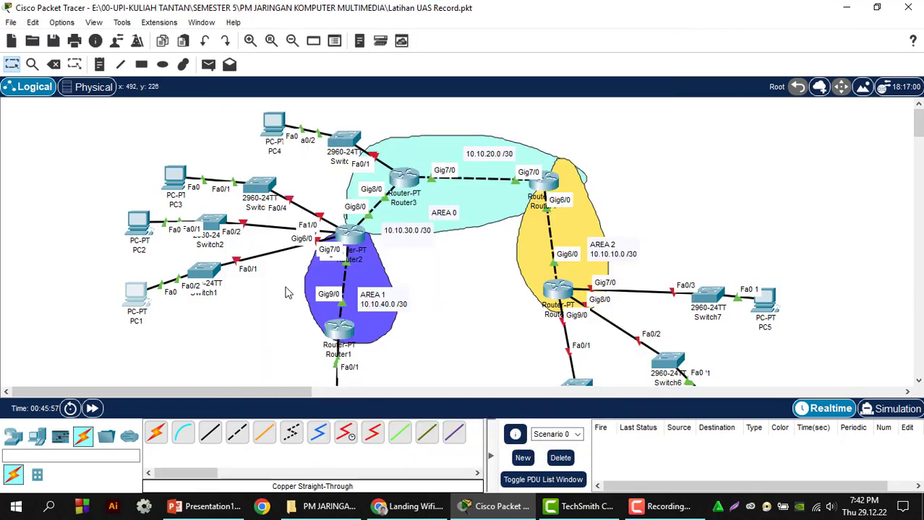
{"action": "left_click", "coordinate": [142, 296]}
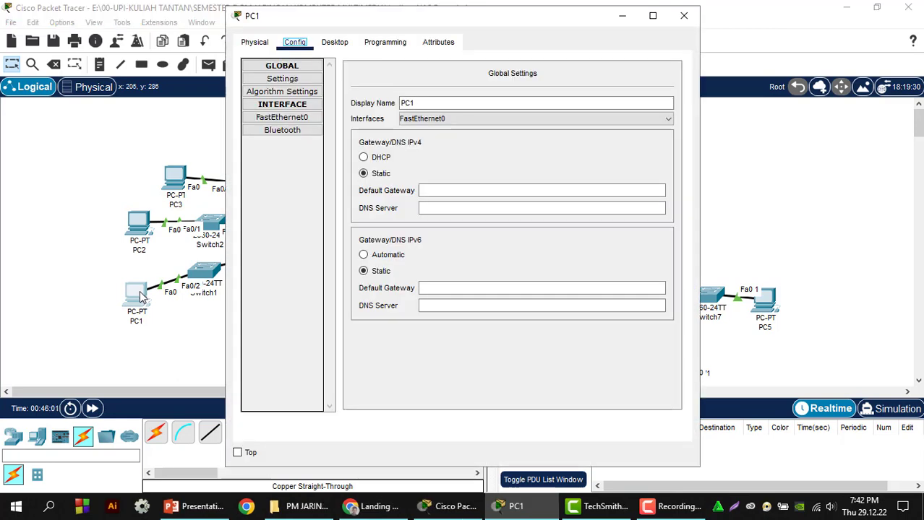
{"action": "left_click", "coordinate": [377, 159]}
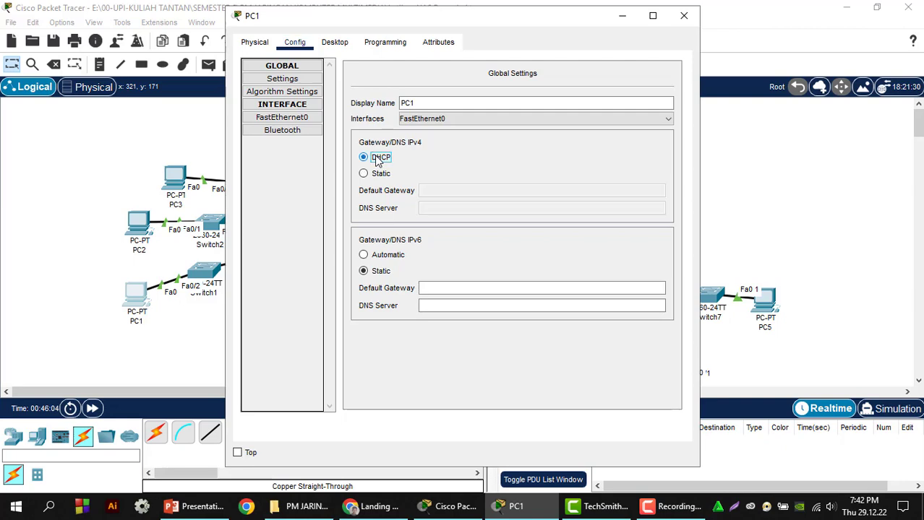
{"action": "left_click", "coordinate": [684, 16]}
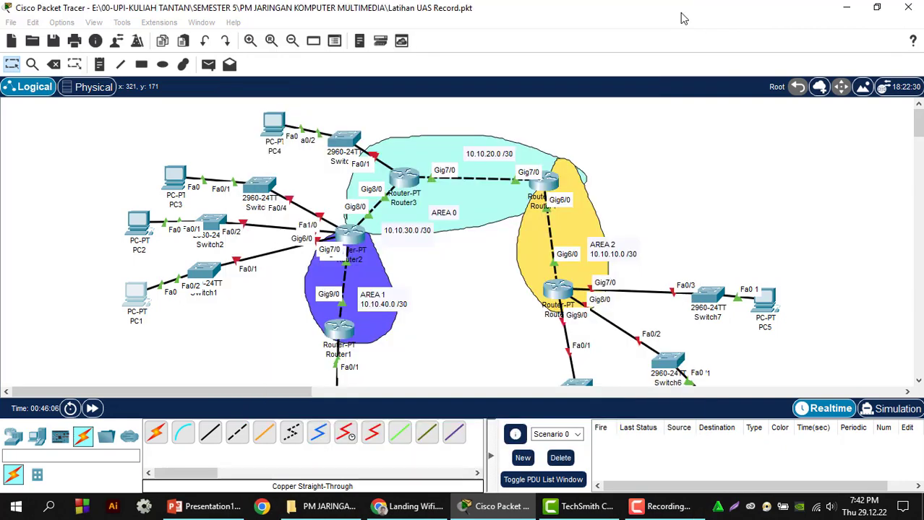
- Start a console session on Router2's command line and enter global configuration mode with conf t
{"action": "left_click", "coordinate": [352, 233]}
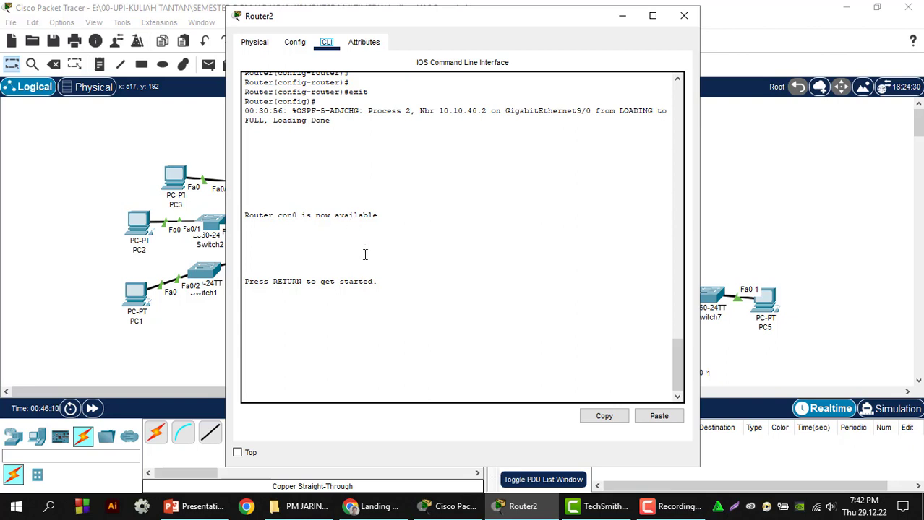
{"action": "left_click", "coordinate": [367, 355]}
{"action": "key", "text": "Return"}
{"action": "key", "text": "Return"}
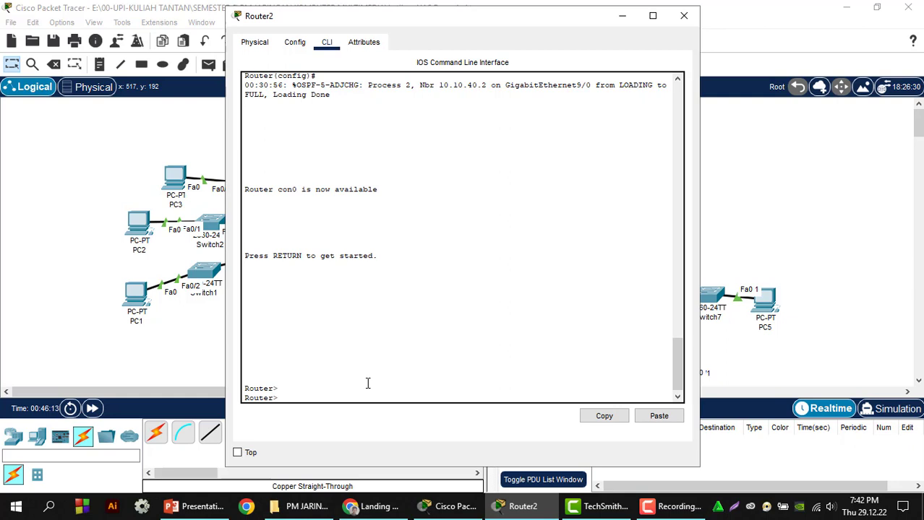
{"action": "type", "text": "en"}
{"action": "key", "text": "Return"}
{"action": "type", "text": "conf "}
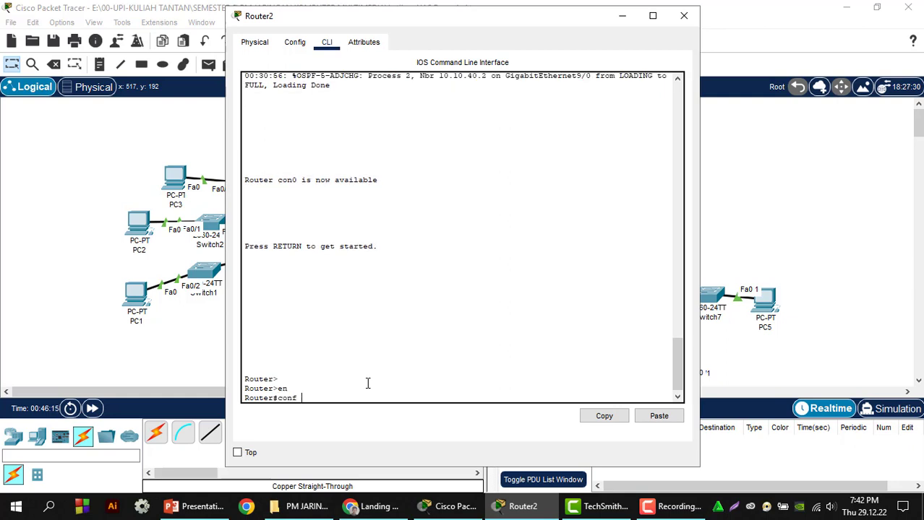
{"action": "type", "text": "t"}
{"action": "key", "text": "Return"}
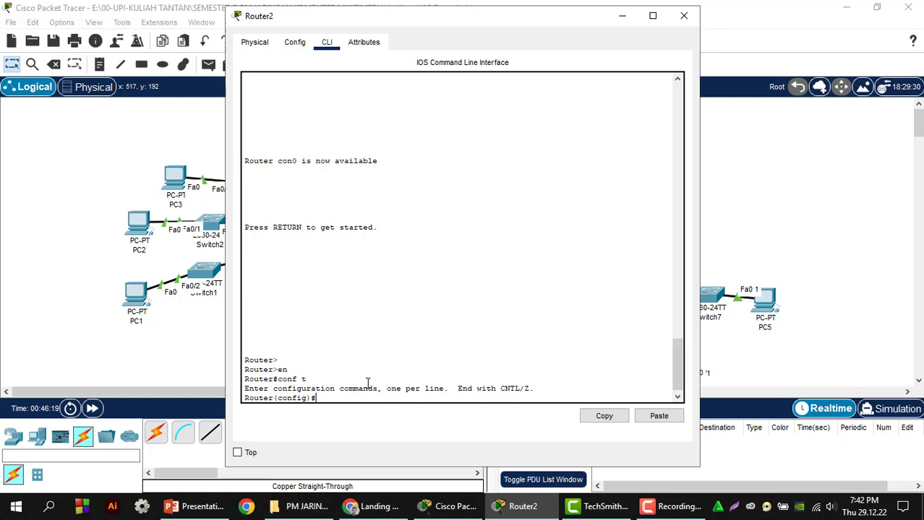
- Nudge Switch1 to uncover its link labels, and enter configuration of Router2's interface gig7/0
{"action": "type", "text": "interface"}
{"action": "left_click_drag", "start_coordinate": [425, 20], "coordinate": [603, 32]}
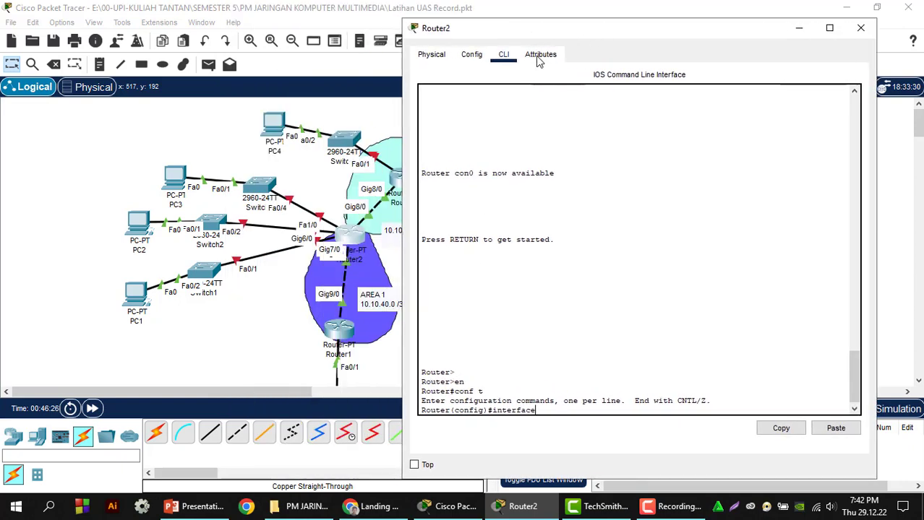
{"action": "left_click", "coordinate": [204, 285]}
{"action": "mouse_move", "coordinate": [204, 285]}
{"action": "left_mouse_down"}
{"action": "mouse_move", "coordinate": [202, 312]}
{"action": "mouse_move", "coordinate": [233, 349]}
{"action": "mouse_move", "coordinate": [181, 271]}
{"action": "mouse_move", "coordinate": [210, 293]}
{"action": "mouse_move", "coordinate": [206, 308]}
{"action": "mouse_move", "coordinate": [204, 270]}
{"action": "left_mouse_up"}
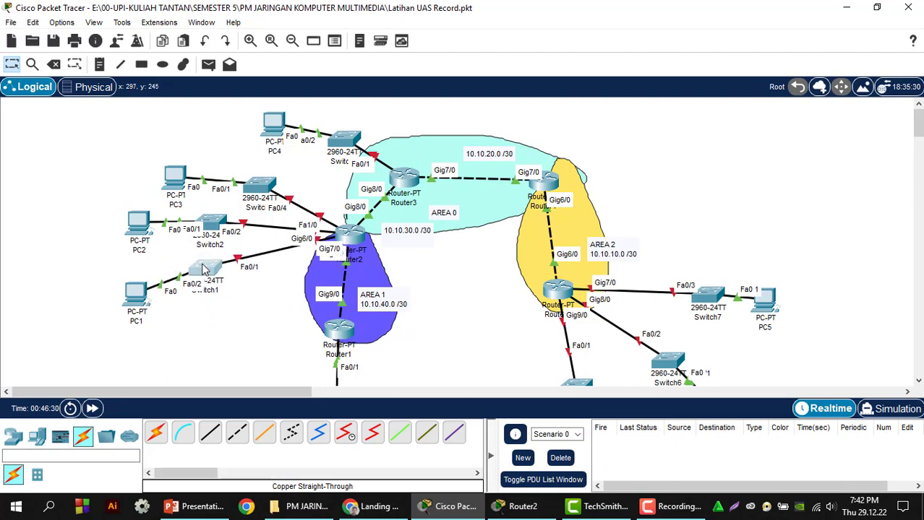
{"action": "left_click", "coordinate": [516, 506]}
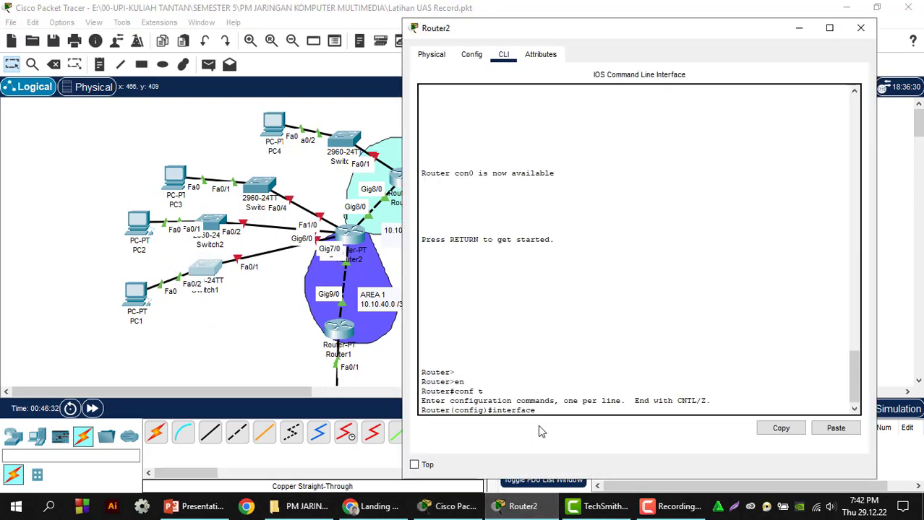
{"action": "type", "text": "gig7/0"}
{"action": "key", "text": "Return"}
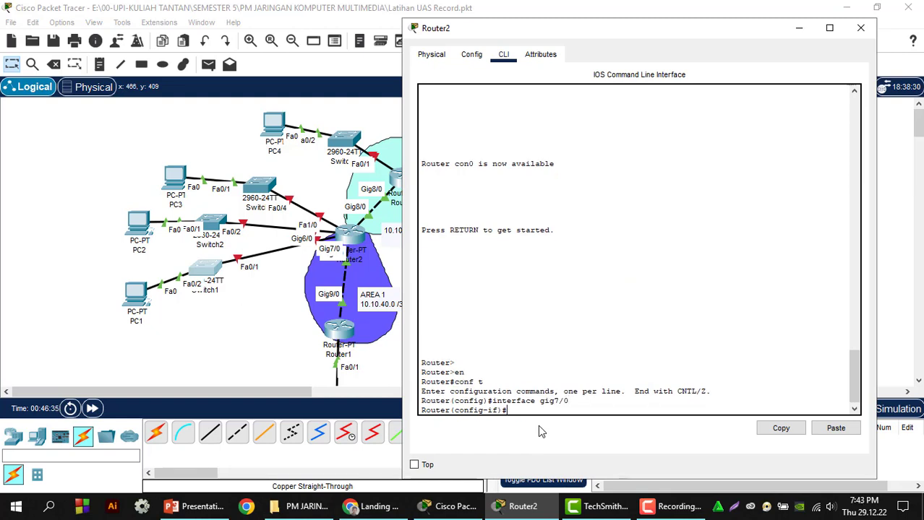
- Assign IP address 192.168.50.2 255.255.255.0 to Router2's gig7/0, enable it with no sh, and exit interface configuration
{"action": "type", "text": "ip address 192.168.50.2 "}
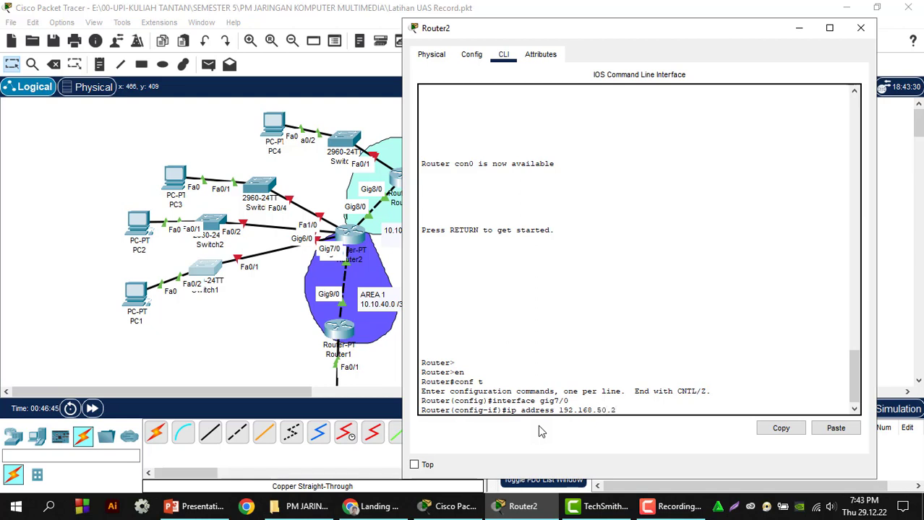
{"action": "type", "text": "255.255.255.0"}
{"action": "key", "text": "Return"}
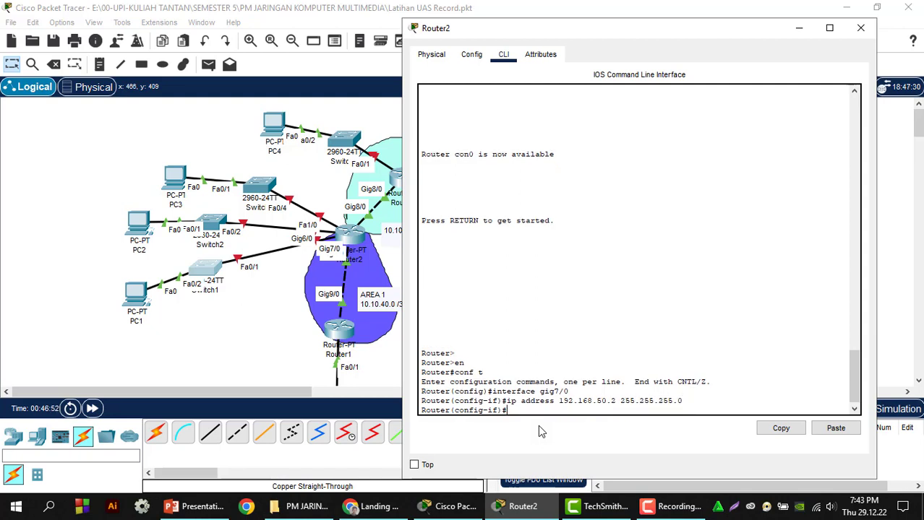
{"action": "type", "text": "no sh"}
{"action": "key", "text": "Return"}
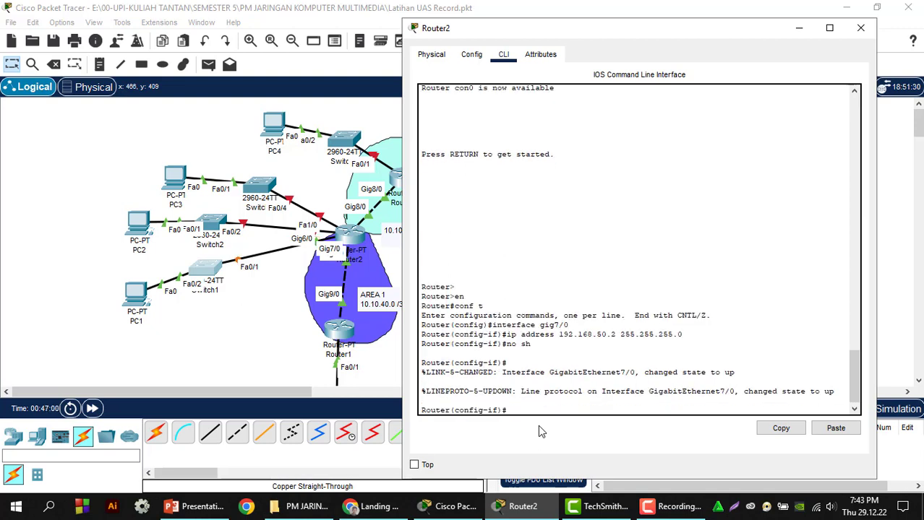
{"action": "type", "text": "exit"}
{"action": "key", "text": "Return"}
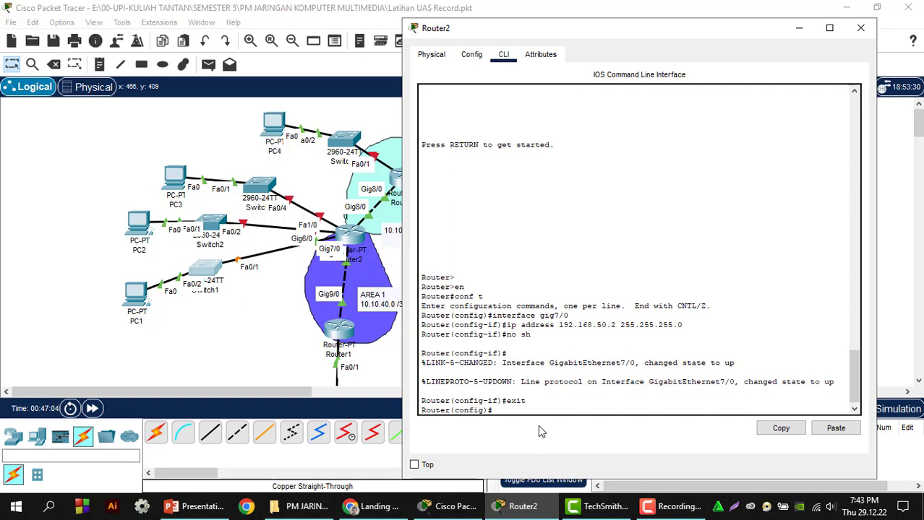
- Create DHCP pool pedia on Router2 with network 192.168.50.0 255.255.255.0
{"action": "type", "text": "ip dhcp pool pedia"}
{"action": "key", "text": "Return"}
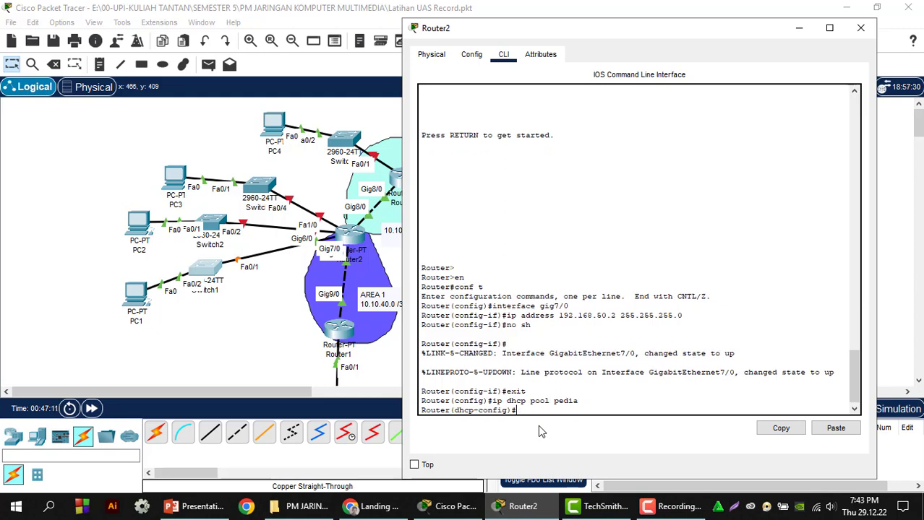
{"action": "type", "text": "network"}
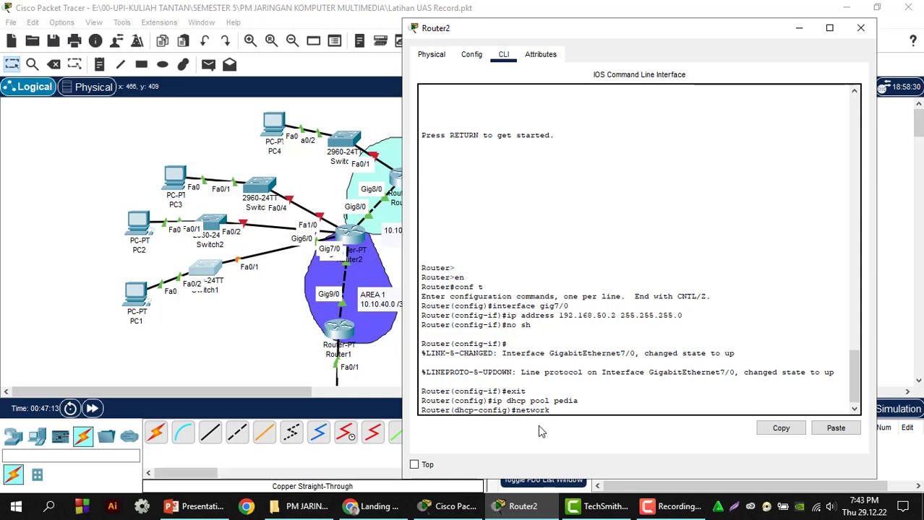
{"action": "type", "text": " 192.168."}
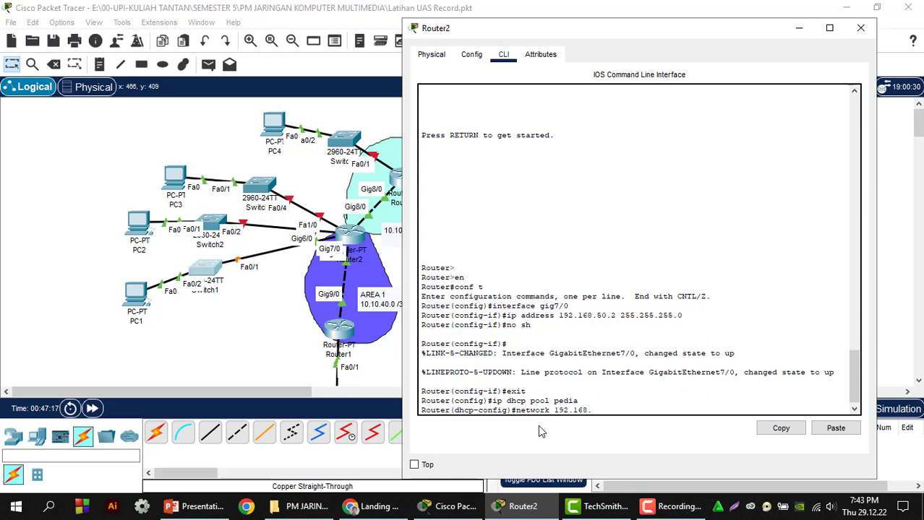
{"action": "type", "text": "50.0 255.255.255.0"}
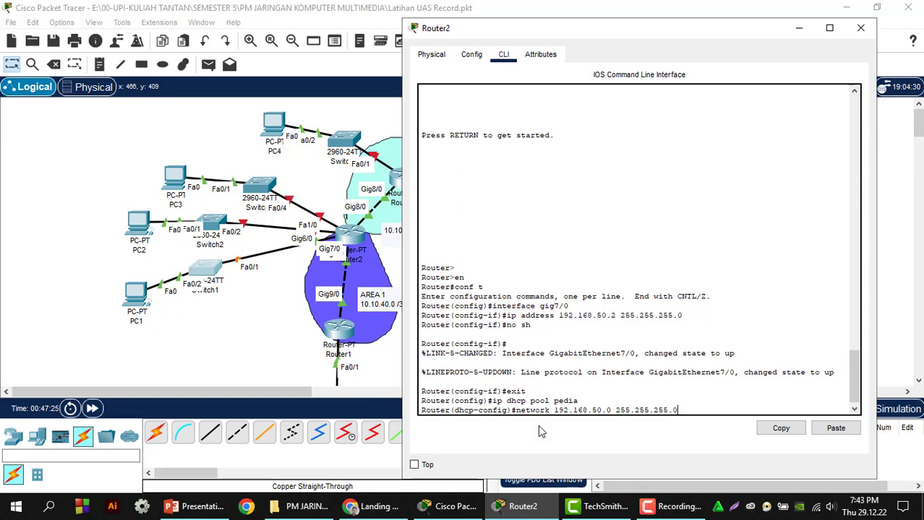
{"action": "key", "text": "Return"}
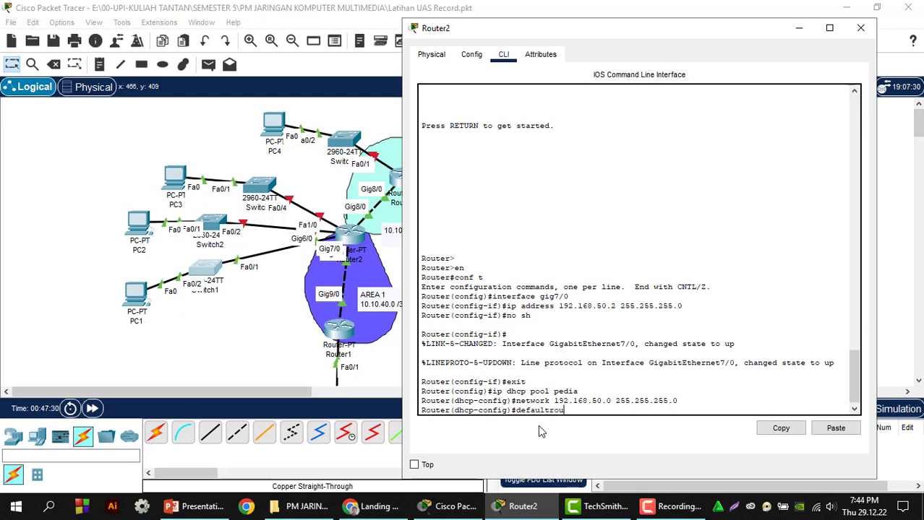
- Set the pedia DHCP pool's default router to 192.168.50.2, exit DHCP configuration, and close Router2's window
{"action": "type", "text": "default-router 192.168.50.2"}
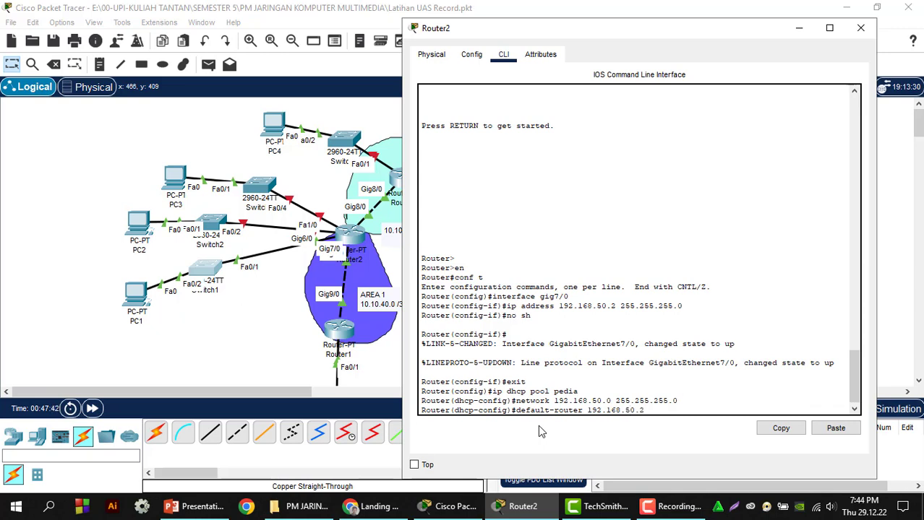
{"action": "key", "text": "Return"}
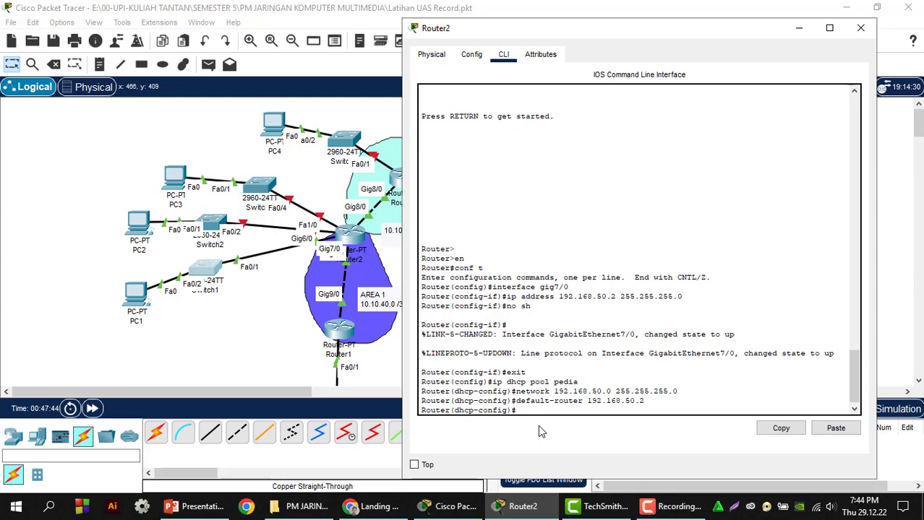
{"action": "type", "text": "exit"}
{"action": "key", "text": "Return"}
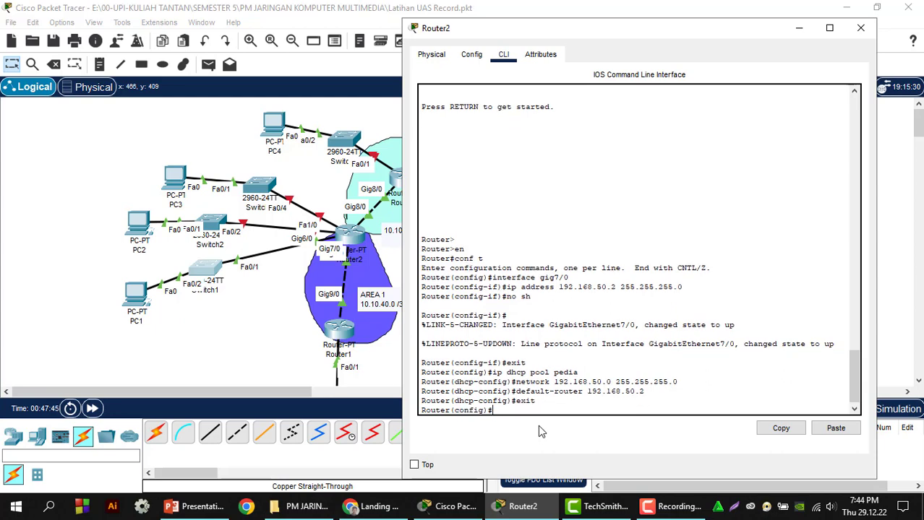
{"action": "left_click", "coordinate": [860, 27]}
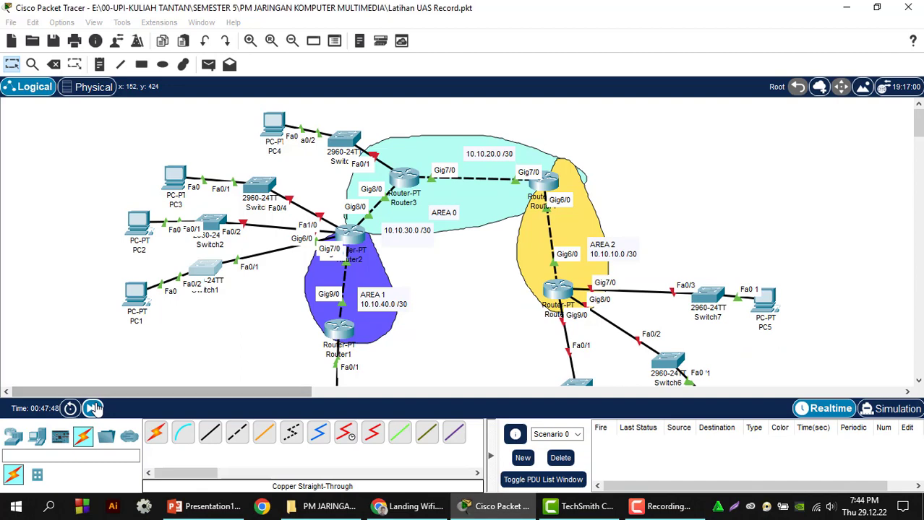
- Fast-forward the simulation time and send a simple PDU from PC1 to PC0 to test their connection
{"action": "left_click", "coordinate": [93, 408]}
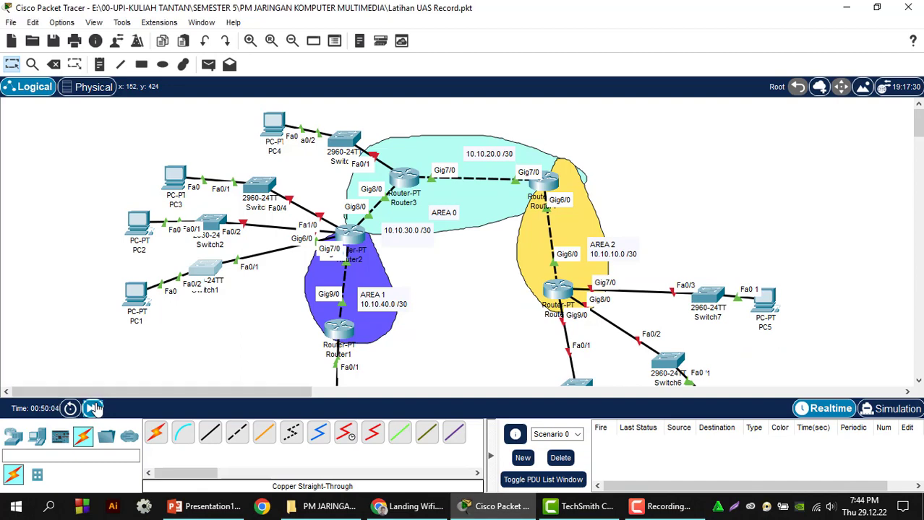
{"action": "scroll", "coordinate": [170, 326], "scroll_direction": "down", "scroll_amount": 3}
{"action": "left_click", "coordinate": [208, 65]}
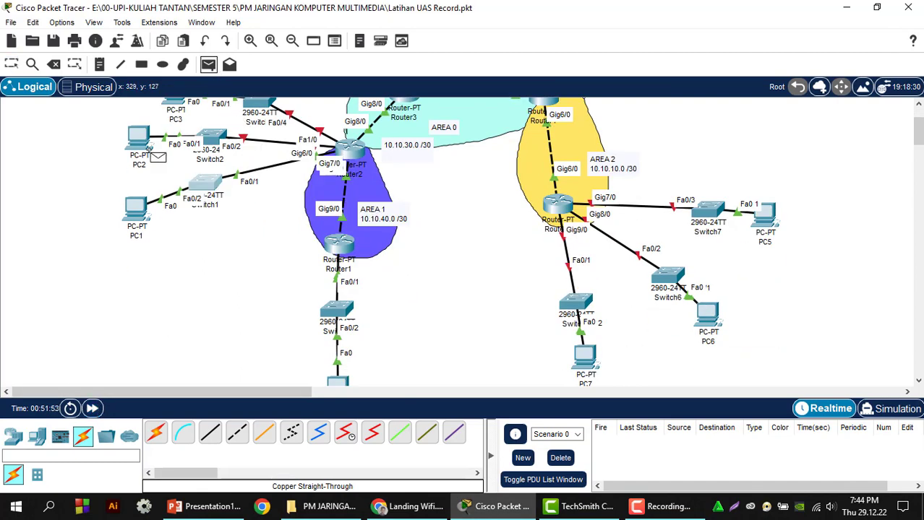
{"action": "left_click", "coordinate": [136, 211]}
{"action": "scroll", "coordinate": [285, 247], "scroll_direction": "down", "scroll_amount": 4}
{"action": "left_click", "coordinate": [333, 260]}
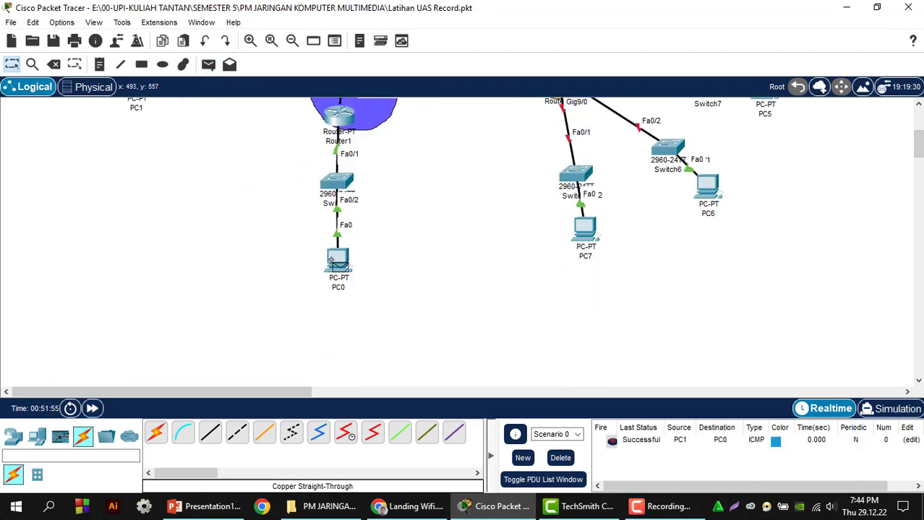
{"action": "scroll", "coordinate": [336, 266], "scroll_direction": "up", "scroll_amount": 4}
{"action": "scroll", "coordinate": [336, 266], "scroll_direction": "up", "scroll_amount": 5}
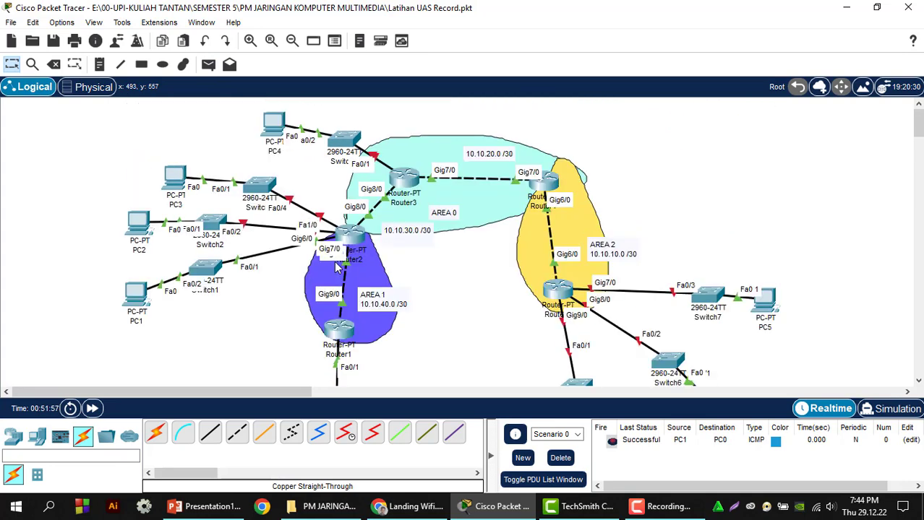
- Set PC2's IPv4 gateway and DNS configuration to DHCP
{"action": "left_click", "coordinate": [138, 224]}
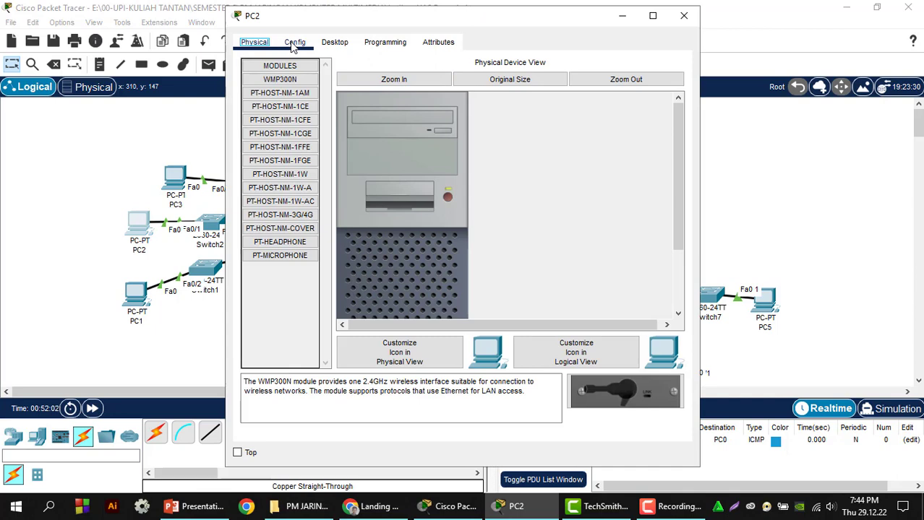
{"action": "left_click", "coordinate": [293, 43]}
{"action": "left_click", "coordinate": [363, 157]}
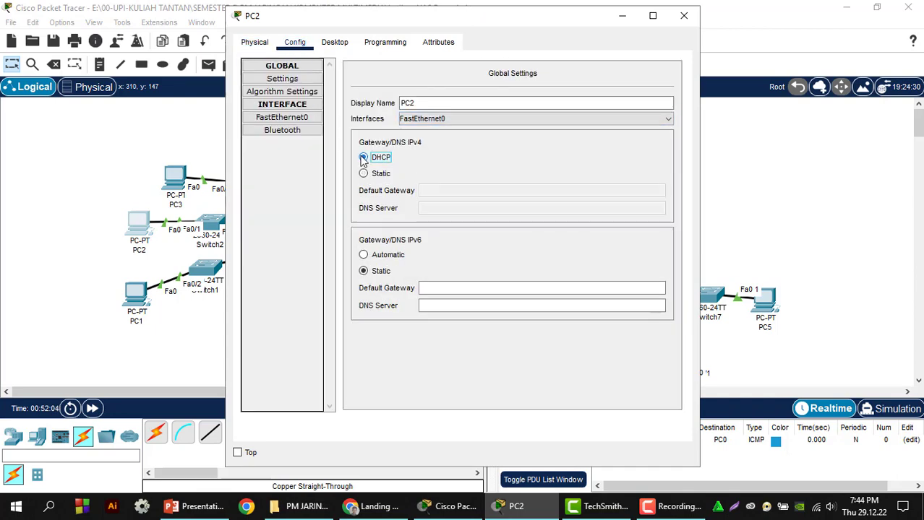
{"action": "left_click", "coordinate": [684, 15]}
- Reopen Router2's command line, leave configuration mode, and re-enter global configuration with conf t
{"action": "left_click", "coordinate": [350, 236]}
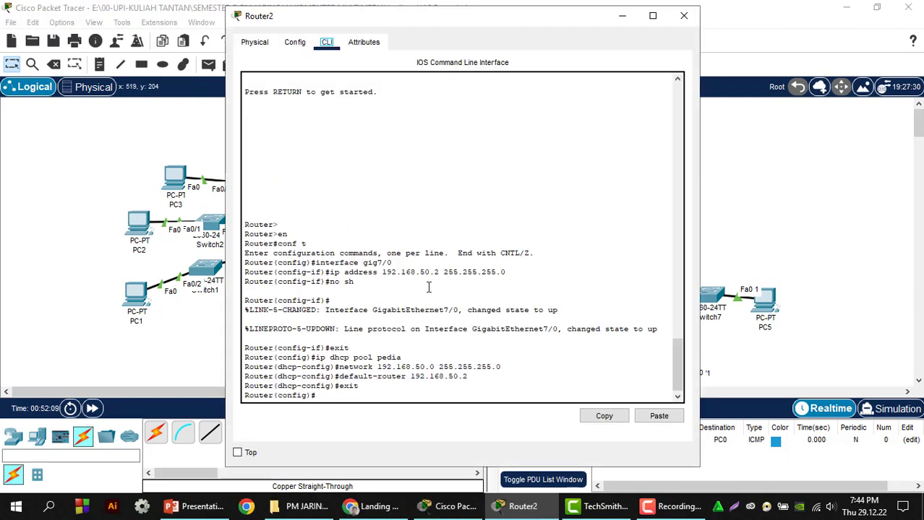
{"action": "left_click", "coordinate": [426, 396]}
{"action": "key", "text": "Return"}
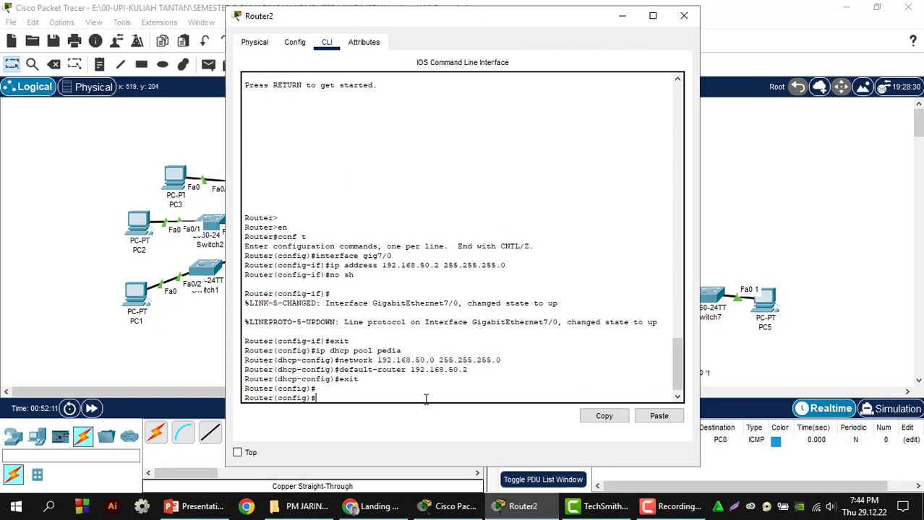
{"action": "type", "text": "e"}
{"action": "type", "text": "x"}
{"action": "key", "text": "Return"}
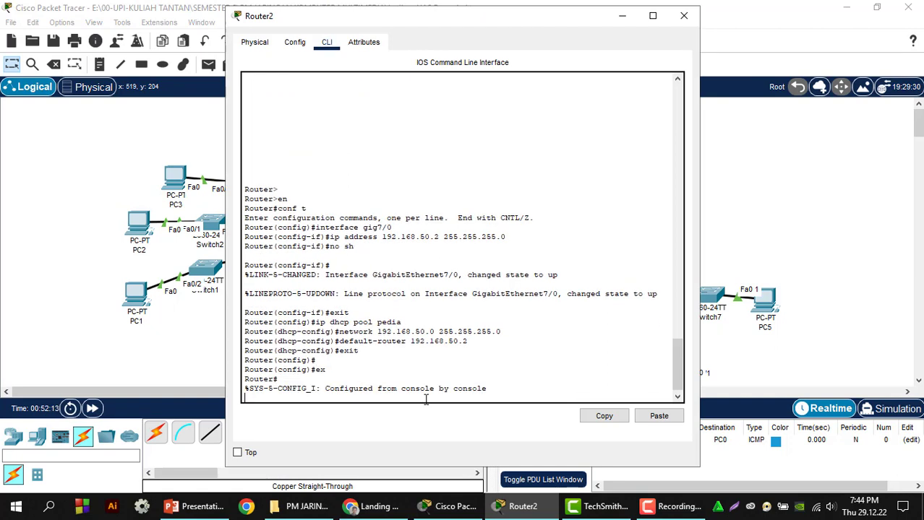
{"action": "key", "text": "Return"}
{"action": "key", "text": "Return"}
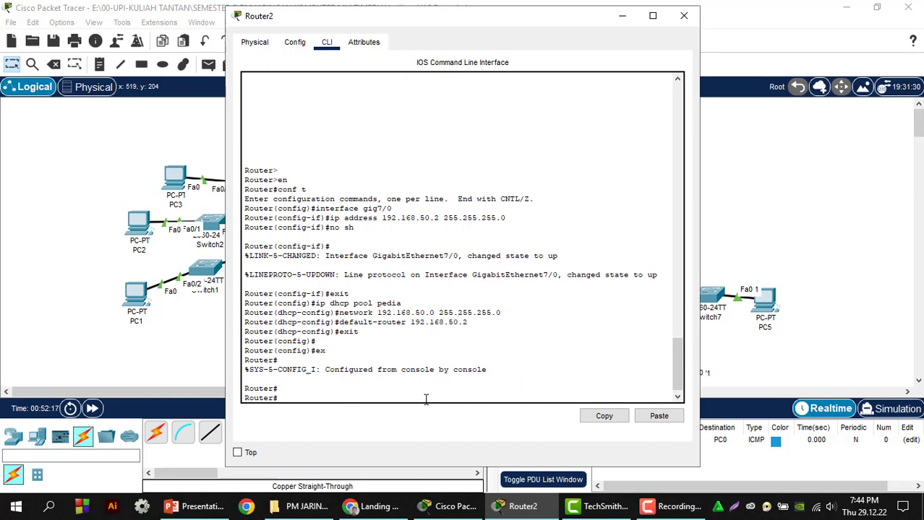
{"action": "type", "text": "conf t"}
{"action": "key", "text": "Return"}
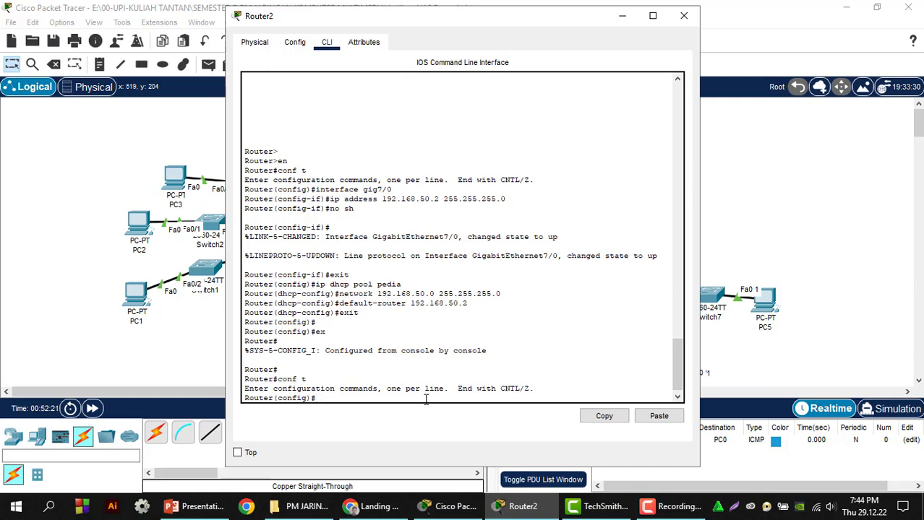
- Uncover the topology and nudge Switch2 to reveal its link labels, and enter configuration of Router2's interface gig6/0
{"action": "type", "text": "interface"}
{"action": "left_click_drag", "start_coordinate": [347, 16], "coordinate": [576, 45]}
{"action": "mouse_move", "coordinate": [215, 226]}
{"action": "left_mouse_down"}
{"action": "mouse_move", "coordinate": [199, 235]}
{"action": "mouse_move", "coordinate": [190, 227]}
{"action": "mouse_move", "coordinate": [217, 232]}
{"action": "left_mouse_up"}
{"action": "left_click", "coordinate": [523, 506]}
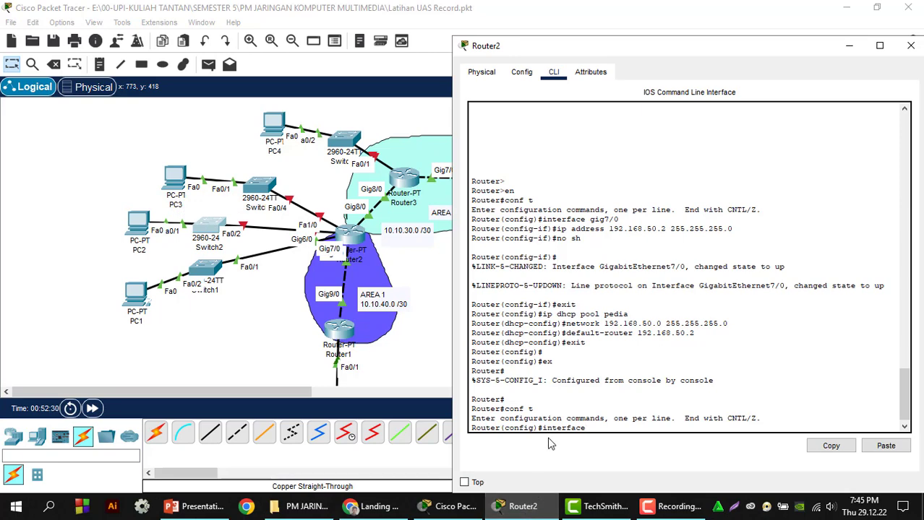
{"action": "type", "text": "gig6/0"}
{"action": "key", "text": "Return"}
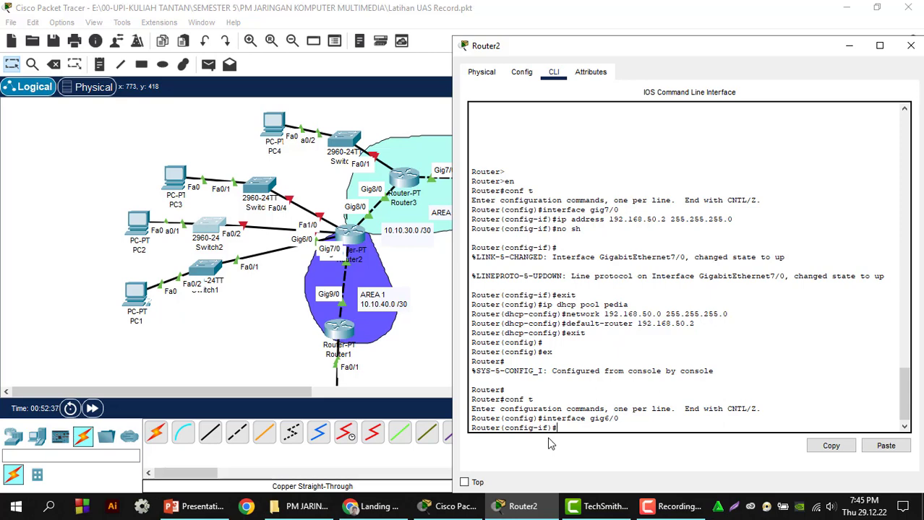
- Try to assign IP address 192.168.50.3 255.255.255.0 to Router2's gig6/0
{"action": "type", "text": "ip addr"}
{"action": "key", "text": "BackSpace"}
{"action": "type", "text": "dress 192.168.50."}
{"action": "type", "text": "3"}
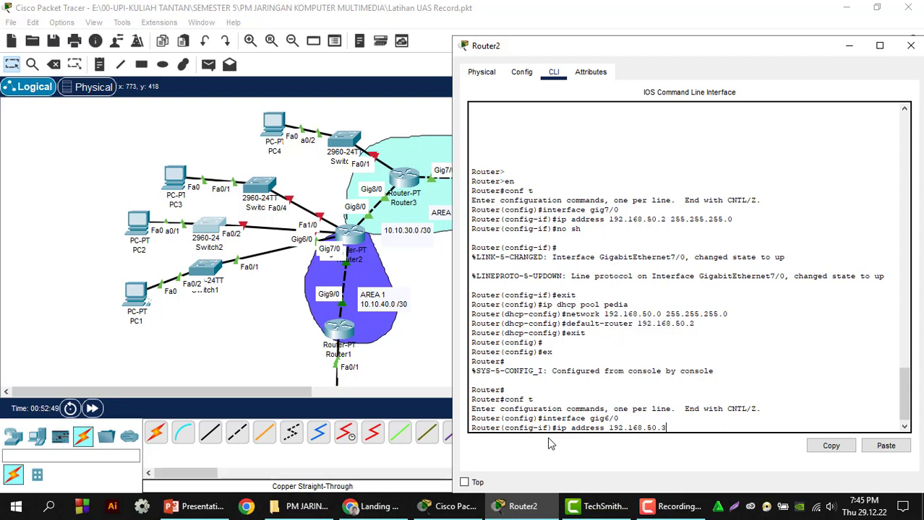
{"action": "type", "text": " 255.255.255.0"}
{"action": "key", "text": "Return"}
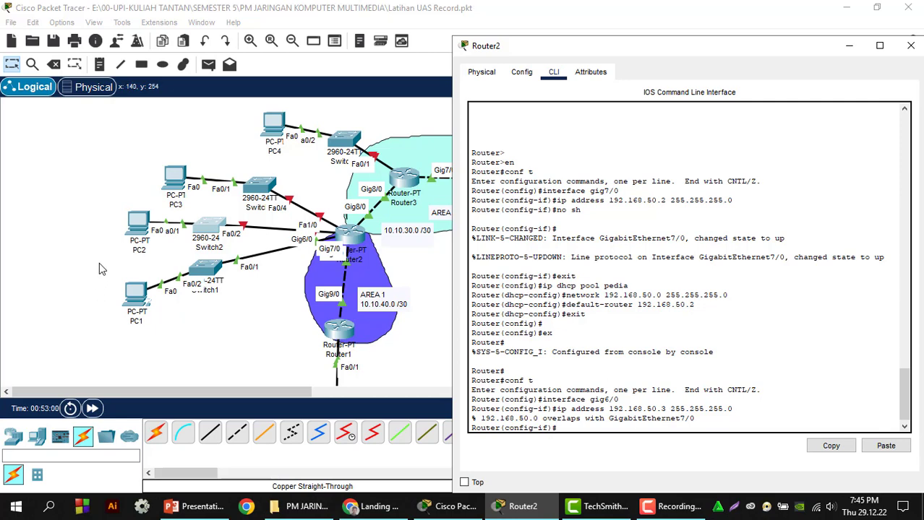
{"action": "scroll", "coordinate": [179, 283], "scroll_direction": "down", "scroll_amount": 5}
{"action": "scroll", "coordinate": [178, 283], "scroll_direction": "up", "scroll_amount": 5}
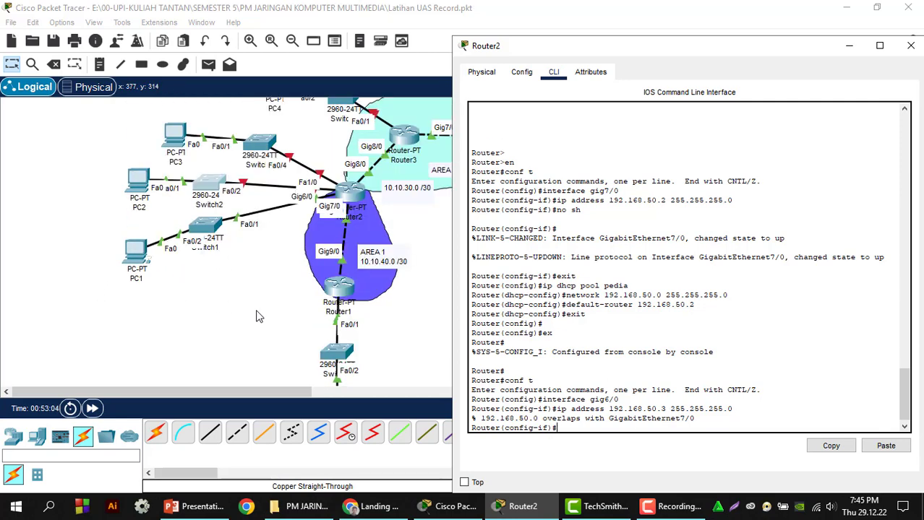
{"action": "scroll", "coordinate": [604, 416], "scroll_direction": "down", "scroll_amount": 1}
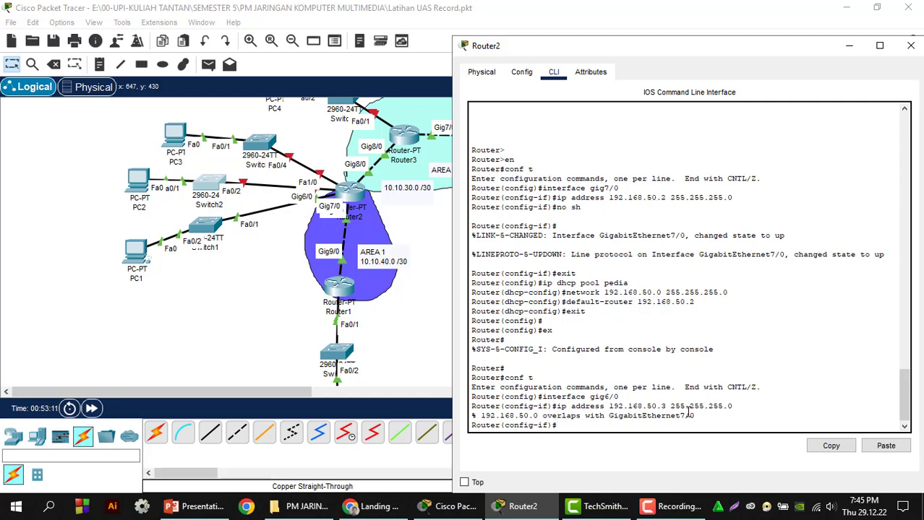
- Leave interface configuration with end, and re-enter Router2's interface gig6/0 through conf t
{"action": "type", "text": "ip address"}
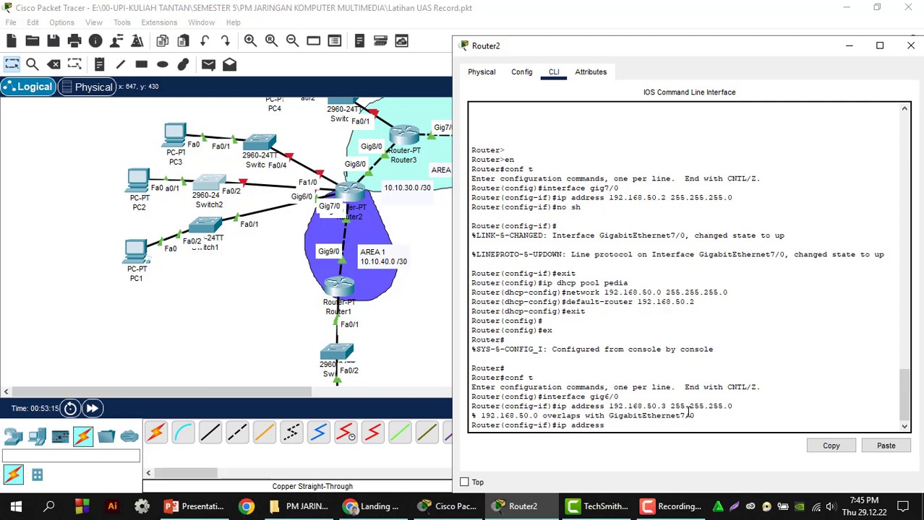
{"action": "key", "text": "BackSpace"}
{"action": "key", "text": "BackSpace"}
{"action": "key", "text": "BackSpace"}
{"action": "key", "text": "BackSpace"}
{"action": "key", "text": "BackSpace"}
{"action": "key", "text": "BackSpace"}
{"action": "key", "text": "BackSpace"}
{"action": "key", "text": "BackSpace"}
{"action": "key", "text": "BackSpace"}
{"action": "key", "text": "BackSpace"}
{"action": "type", "text": "end"}
{"action": "key", "text": "Return"}
{"action": "type", "text": "c"}
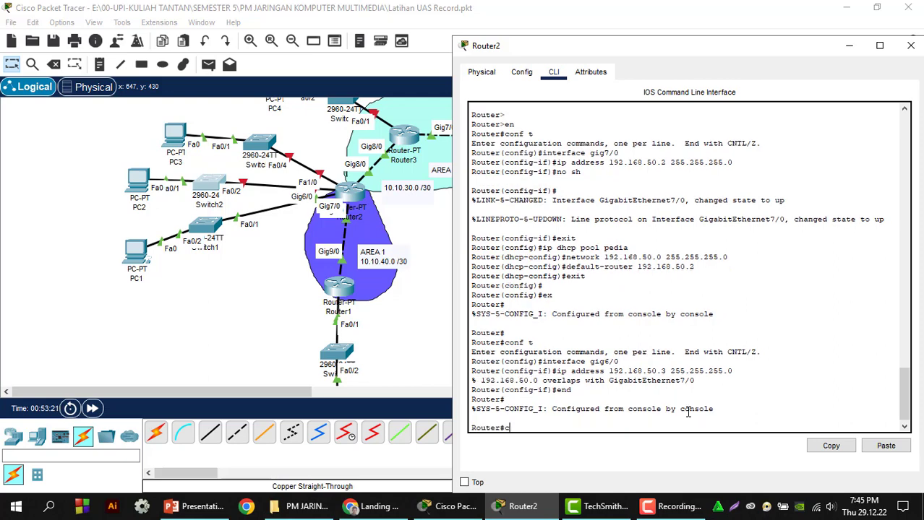
{"action": "type", "text": "onf t"}
{"action": "key", "text": "Return"}
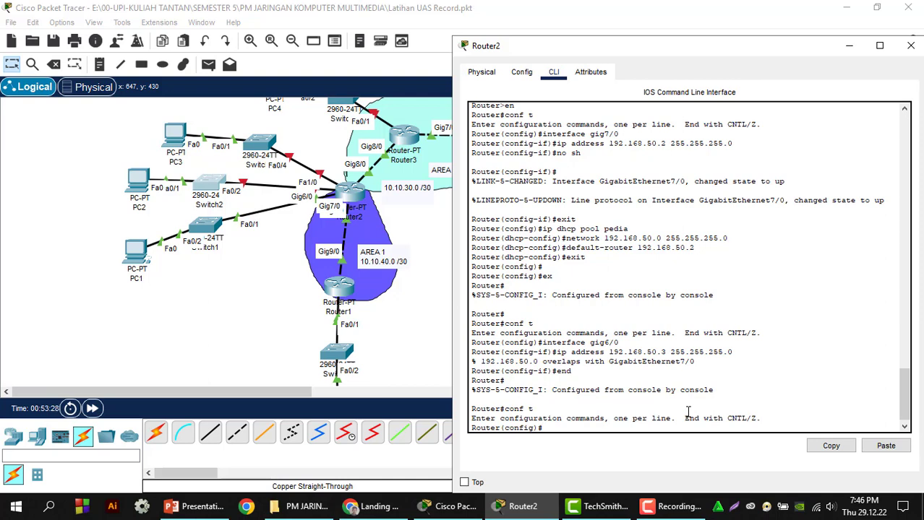
{"action": "type", "text": "interface gig6/0"}
{"action": "key", "text": "Return"}
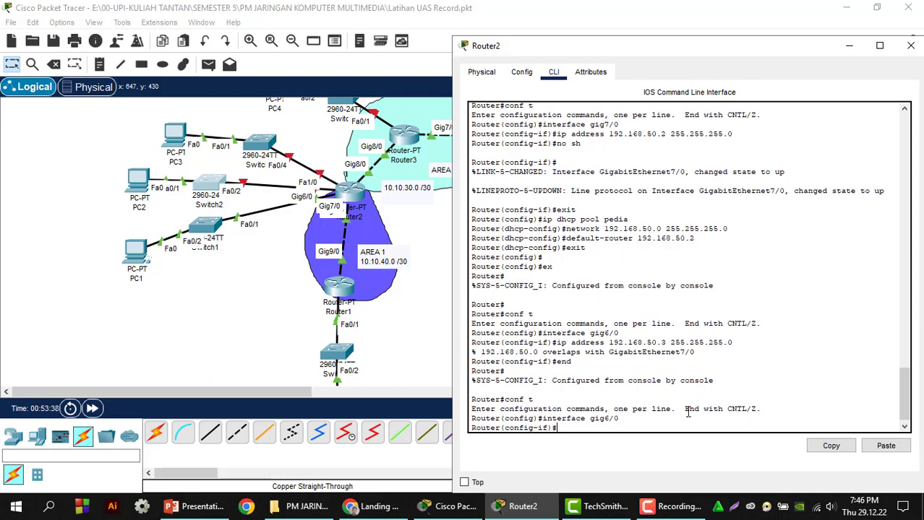
- Try to assign IP address 192.168.50.3 with mask 255.255.255.252 to Router2's gig6/0
{"action": "type", "text": "ip addr"}
{"action": "key", "text": "BackSpace"}
{"action": "type", "text": "dress 192.168"}
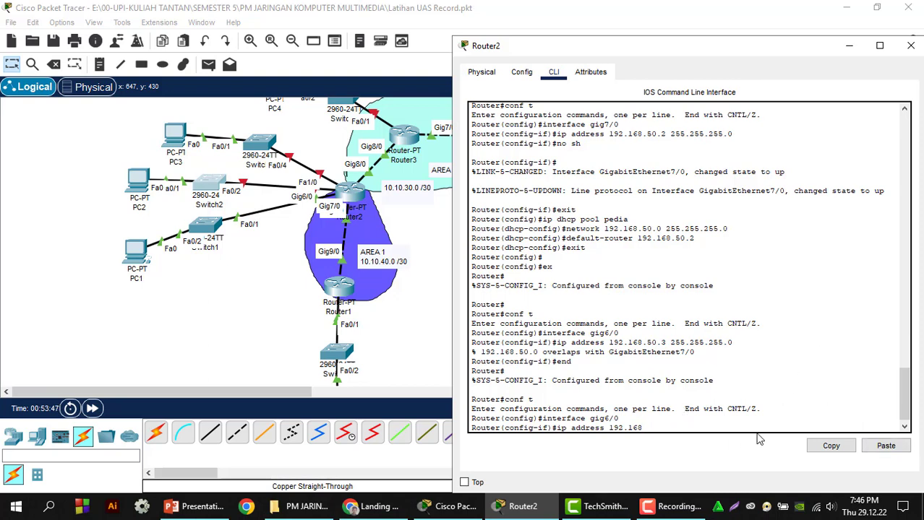
{"action": "scroll", "coordinate": [700, 301], "scroll_direction": "up", "scroll_amount": 3}
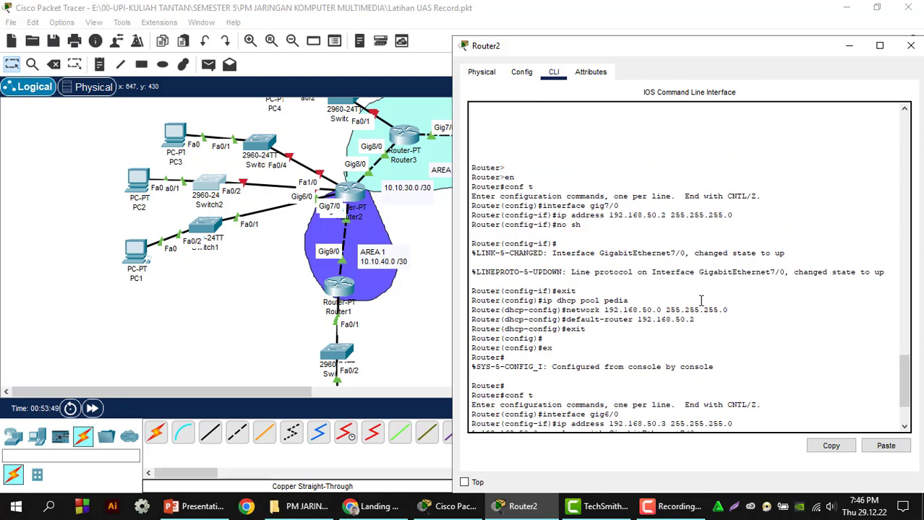
{"action": "scroll", "coordinate": [700, 301], "scroll_direction": "down", "scroll_amount": 3}
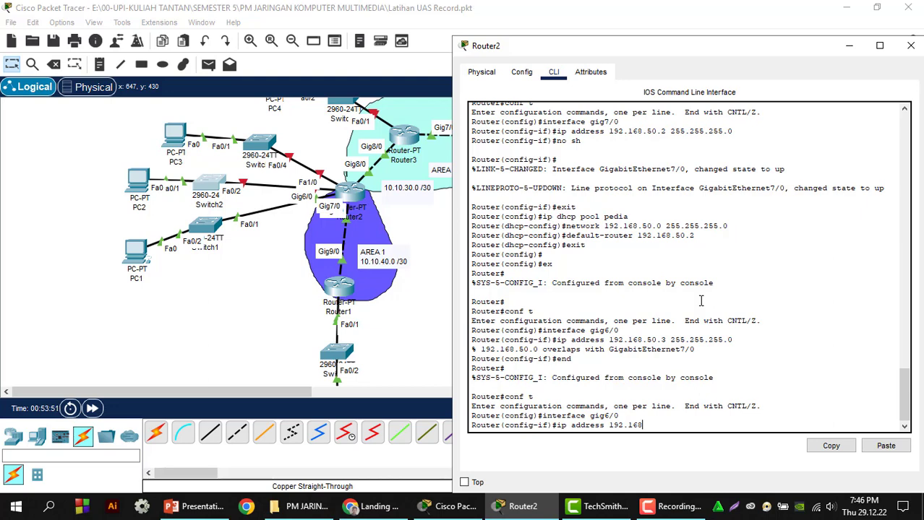
{"action": "scroll", "coordinate": [700, 300], "scroll_direction": "up", "scroll_amount": 4}
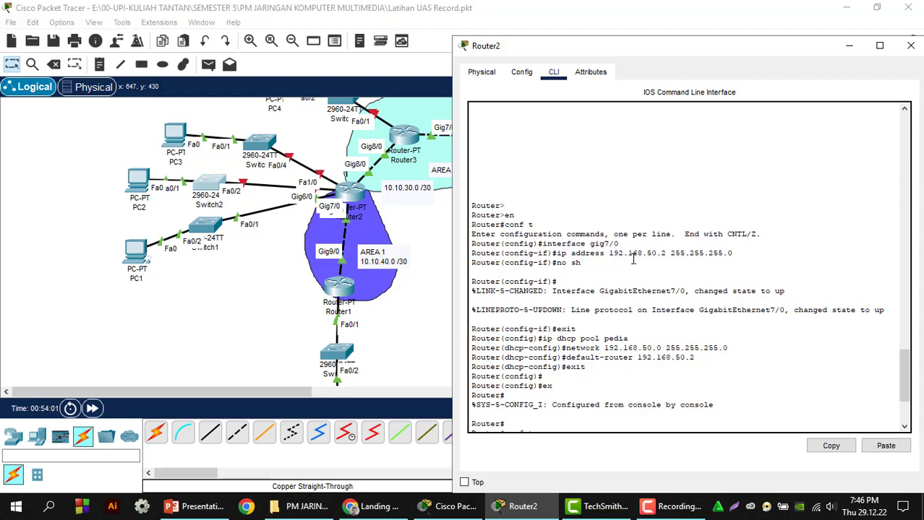
{"action": "scroll", "coordinate": [669, 303], "scroll_direction": "down", "scroll_amount": 5}
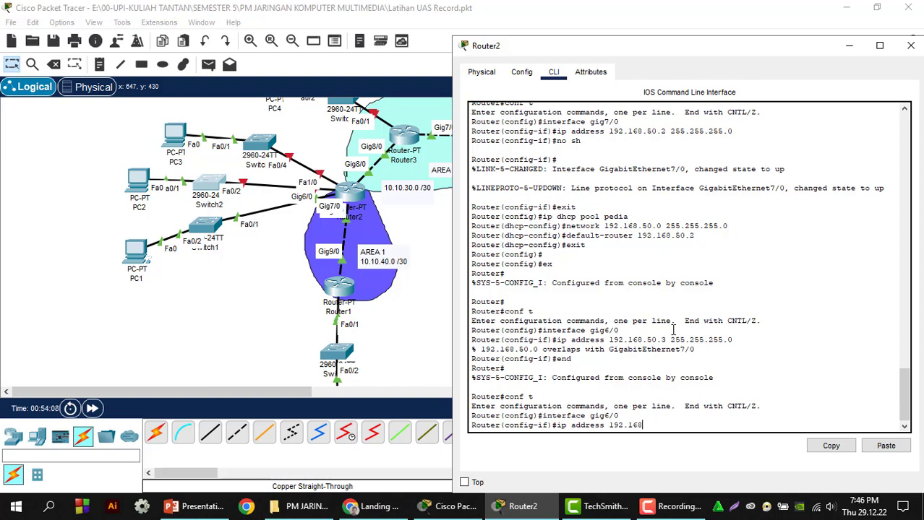
{"action": "type", "text": ".50.3 255.255.255.252"}
{"action": "key", "text": "Return"}
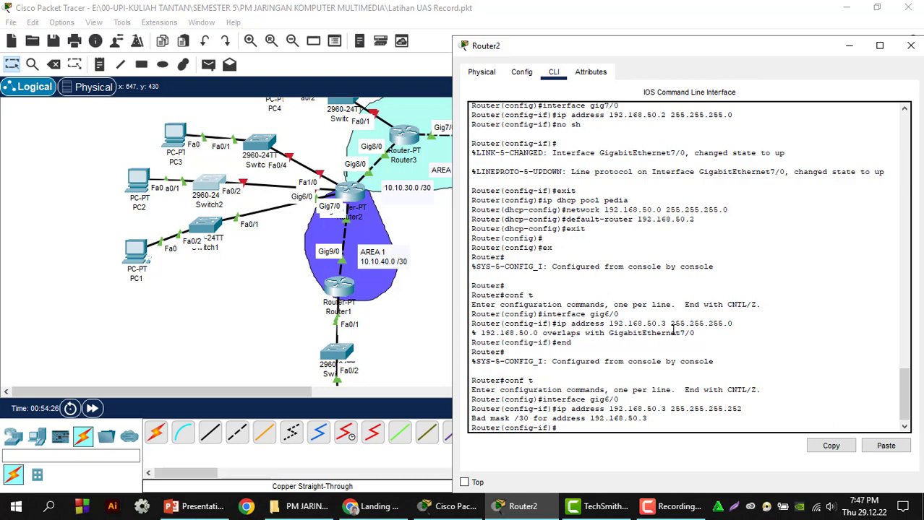
- Retry IP address 192.168.50.3 on Router2's gig6/0 with mask 255.255.255.0, and close the router's window
{"action": "type", "text": "ip address 192.168.50"}
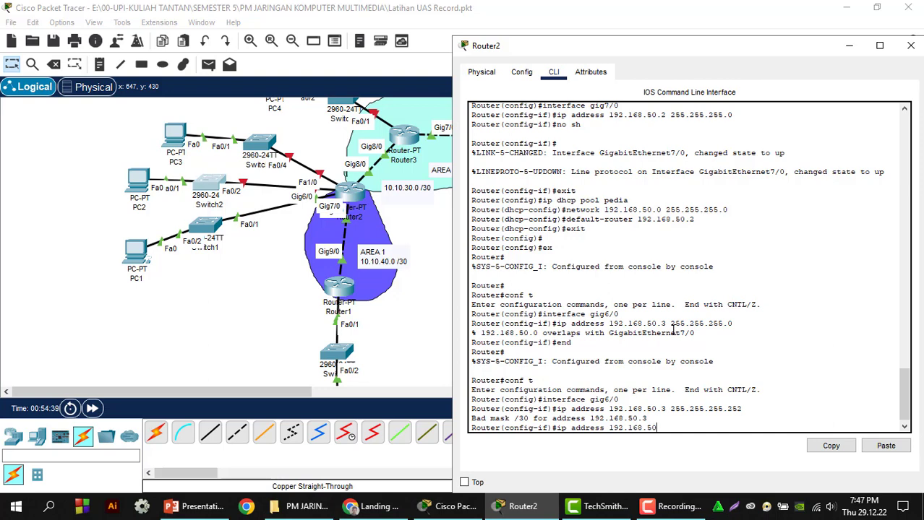
{"action": "type", "text": ".3 255.255.255.0"}
{"action": "key", "text": "Return"}
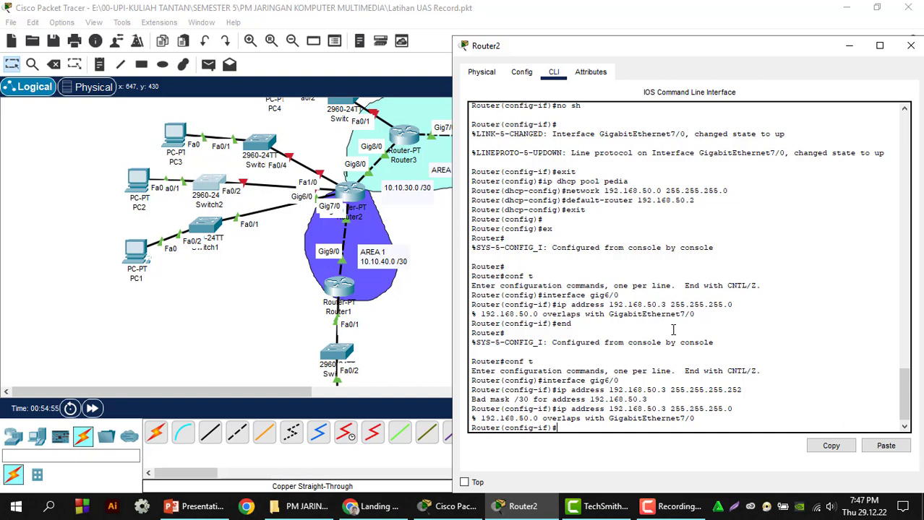
{"action": "left_click", "coordinate": [909, 46]}
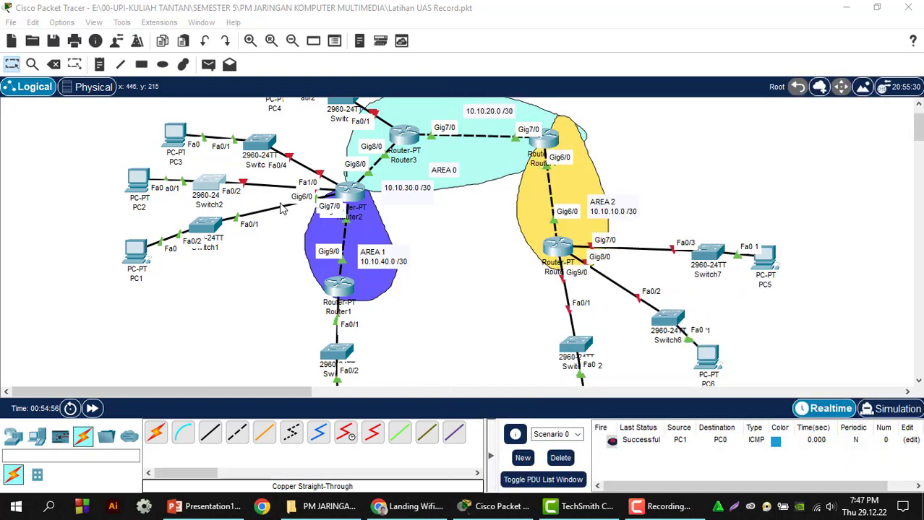
- Move PC2 farther away from Switch2 to separate their link labels
{"action": "left_click_drag", "start_coordinate": [143, 190], "coordinate": [116, 199]}
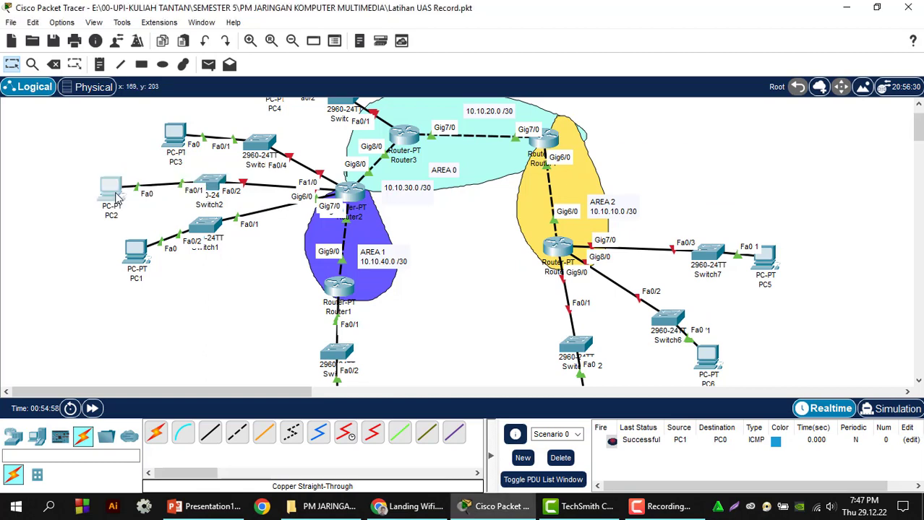
{"action": "left_click", "coordinate": [216, 185]}
{"action": "left_click", "coordinate": [684, 16]}
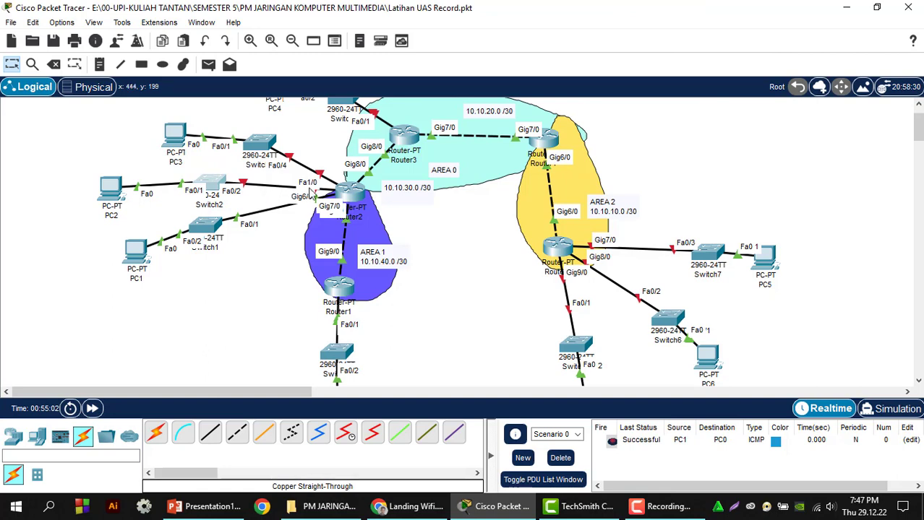
{"action": "mouse_move", "coordinate": [207, 174]}
{"action": "left_mouse_down"}
{"action": "mouse_move", "coordinate": [209, 161]}
{"action": "mouse_move", "coordinate": [209, 181]}
{"action": "left_mouse_up"}
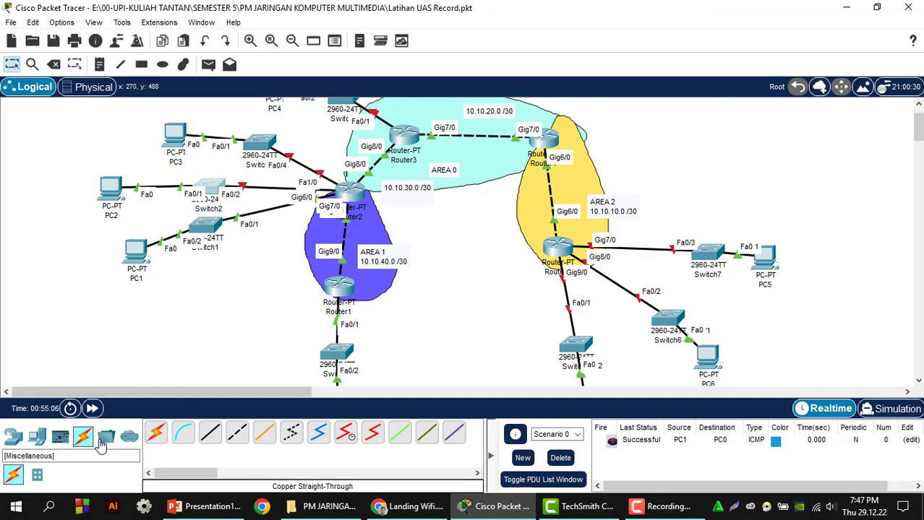
{"action": "left_click", "coordinate": [60, 64]}
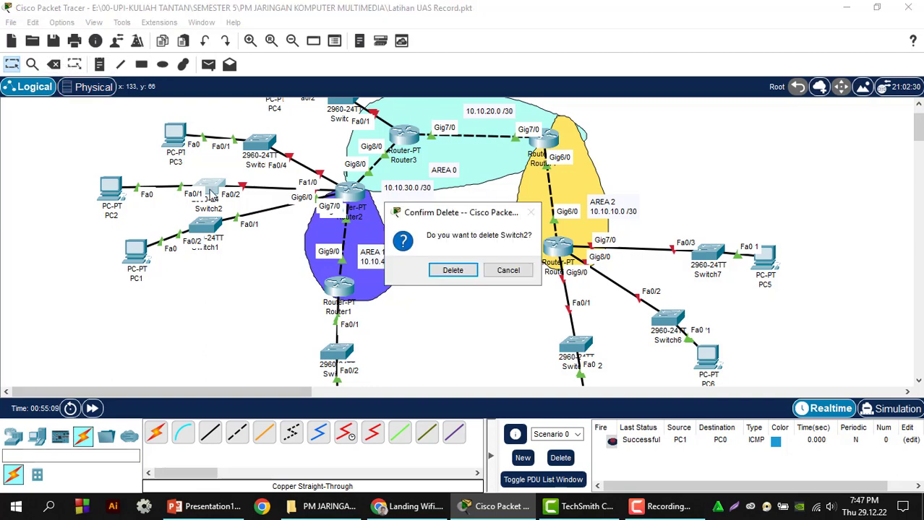
{"action": "left_click", "coordinate": [491, 270]}
- Delete the cable between Switch2 and Router2 and the cable between PC2 and Switch2
{"action": "left_click", "coordinate": [60, 66]}
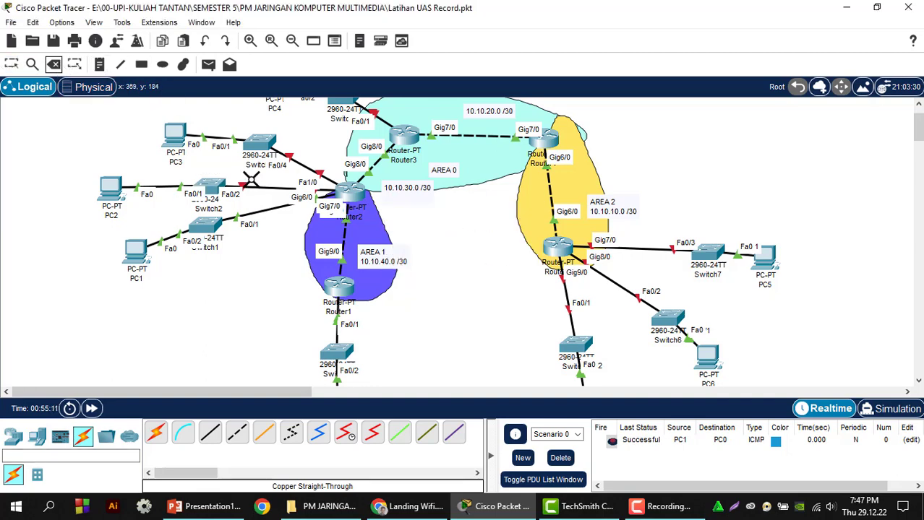
{"action": "left_click", "coordinate": [252, 187]}
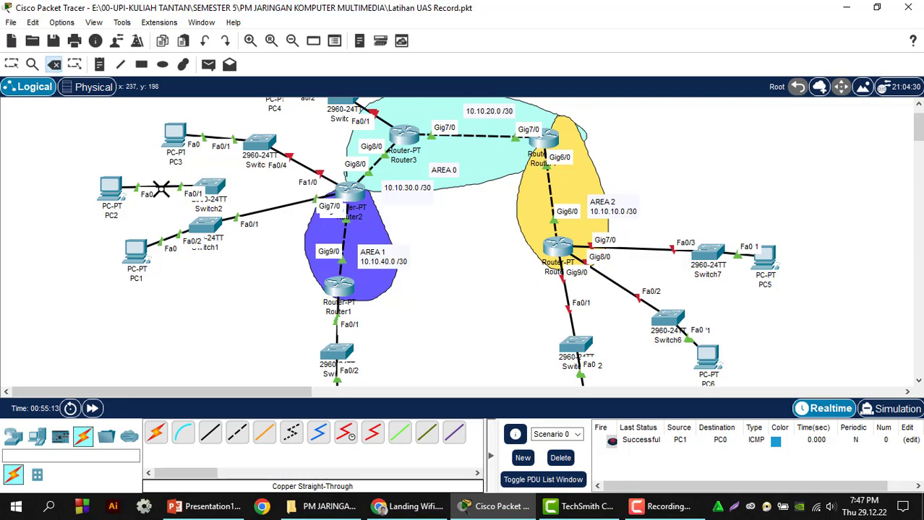
{"action": "left_click", "coordinate": [159, 188]}
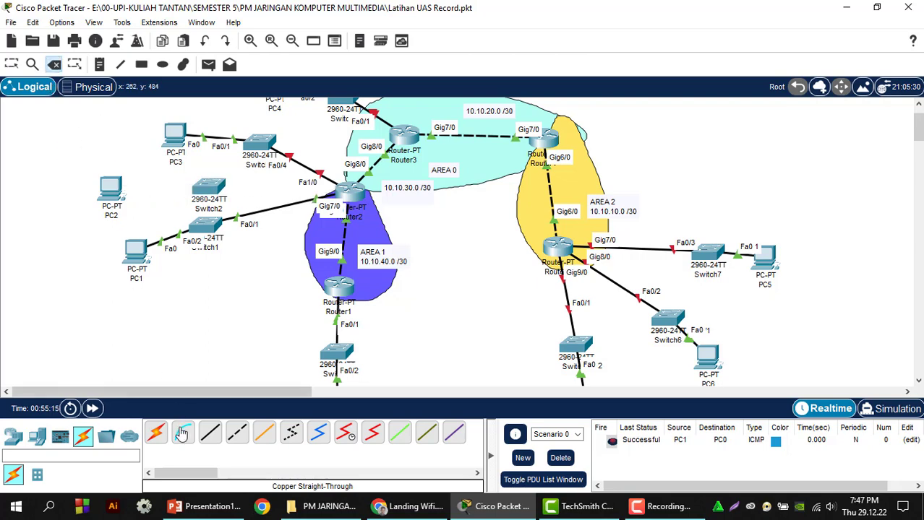
- Connect Router2's FastEthernet0/0 to Switch2's FastEthernet0/2 with a copper straight-through cable
{"action": "left_click", "coordinate": [215, 432]}
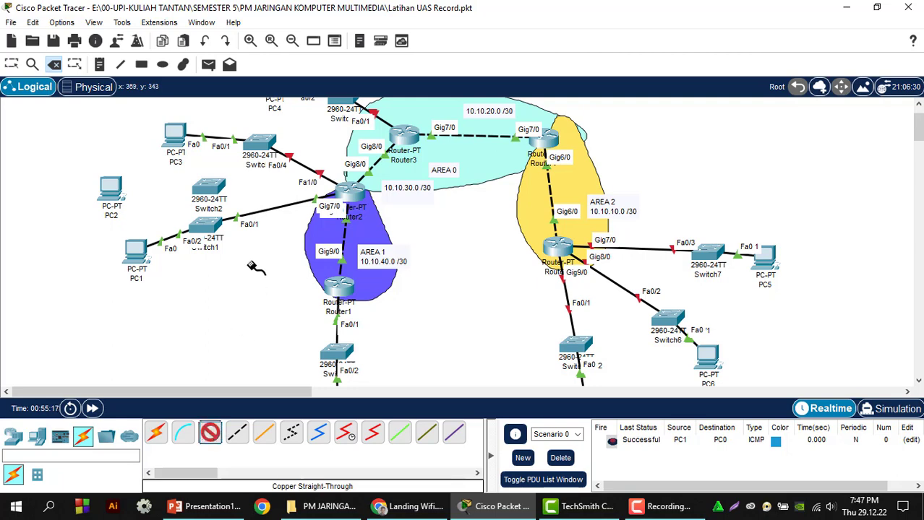
{"action": "left_click", "coordinate": [348, 192]}
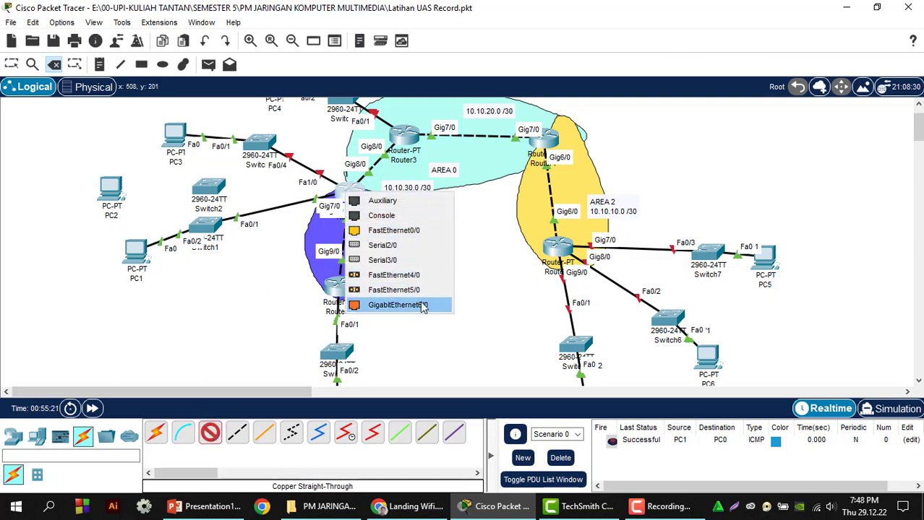
{"action": "left_click", "coordinate": [392, 245]}
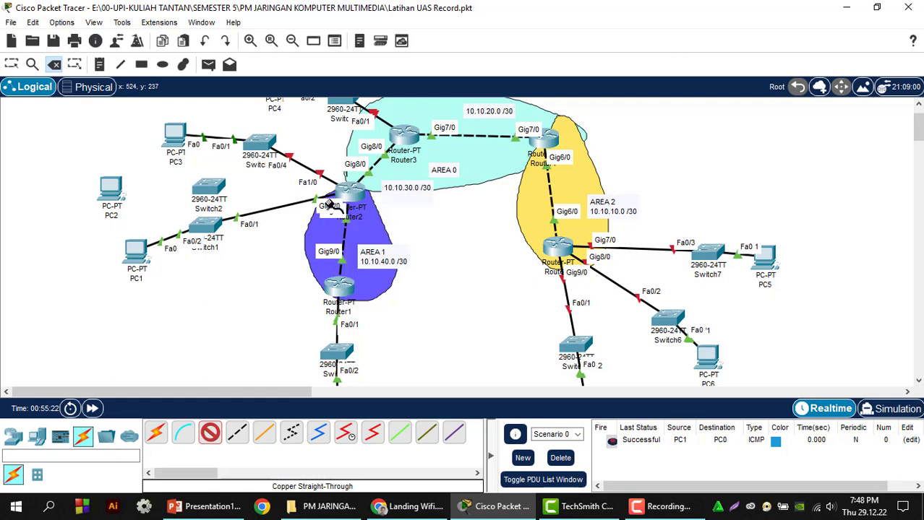
{"action": "left_click", "coordinate": [211, 189]}
{"action": "left_click", "coordinate": [249, 38]}
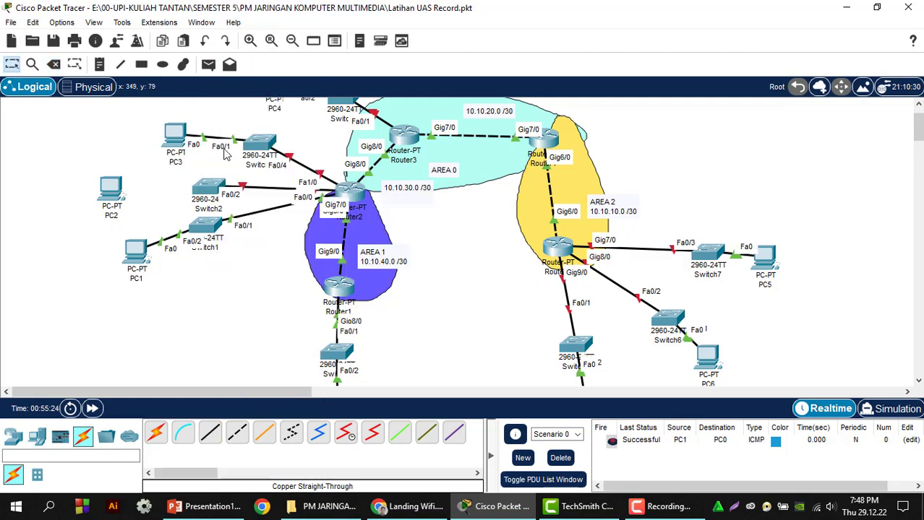
- Connect Switch2's FastEthernet0/1 to PC2's FastEthernet0 with a copper straight-through cable
{"action": "left_click", "coordinate": [210, 433]}
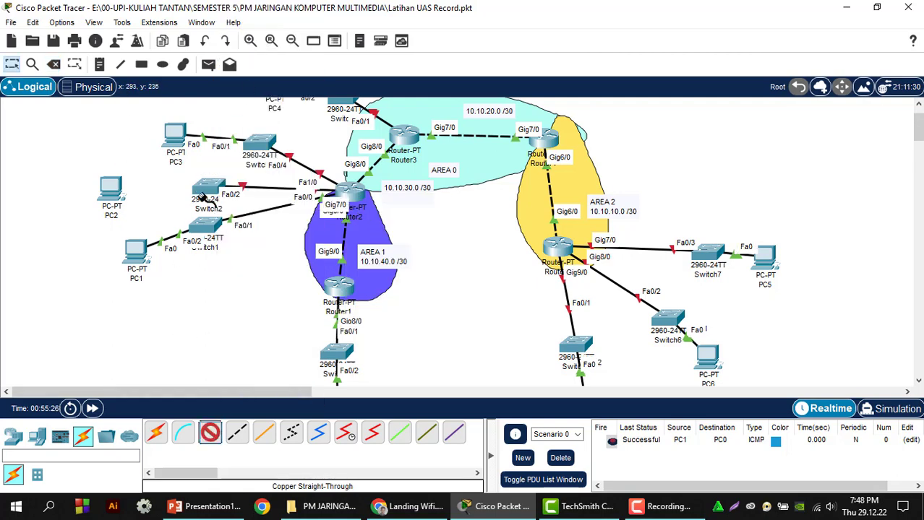
{"action": "left_click", "coordinate": [205, 186]}
{"action": "left_click", "coordinate": [289, 37]}
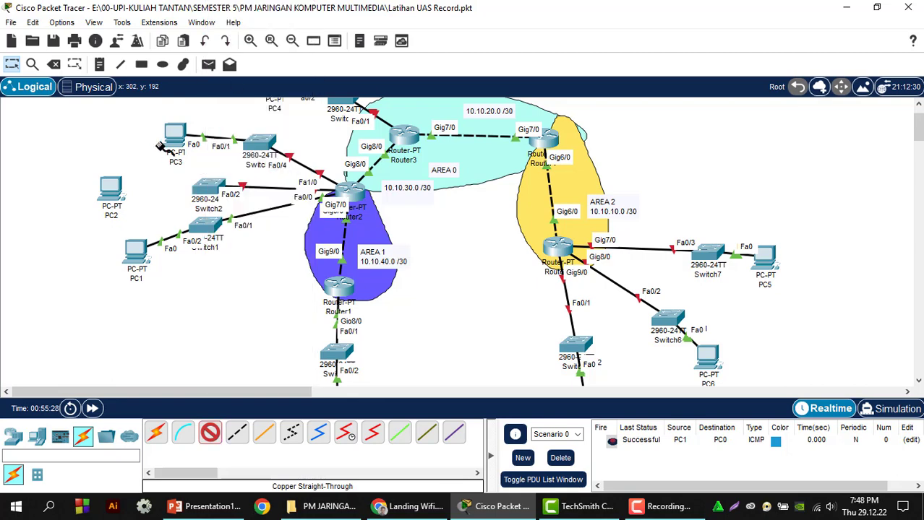
{"action": "left_click", "coordinate": [112, 184]}
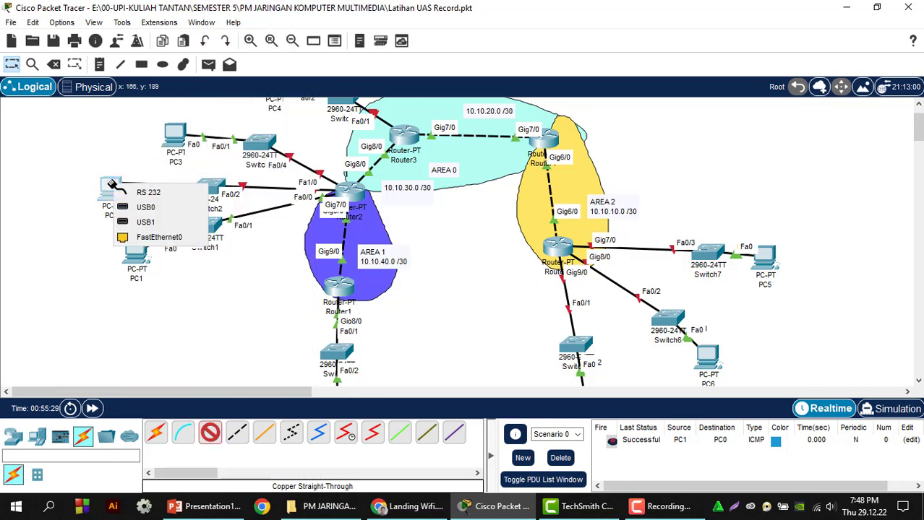
{"action": "left_click", "coordinate": [160, 239]}
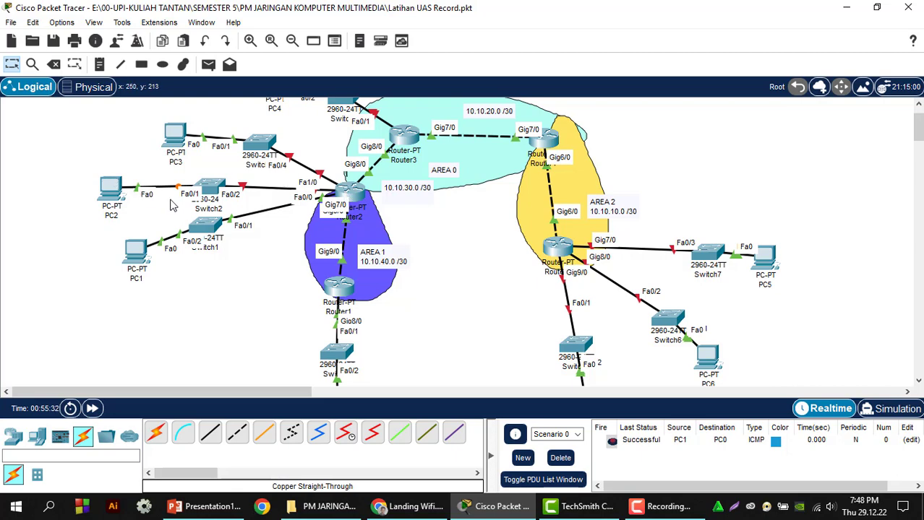
- Check PC2's IPv4 gateway and DNS mode in its global settings, and close the PC's window
{"action": "left_click", "coordinate": [113, 189]}
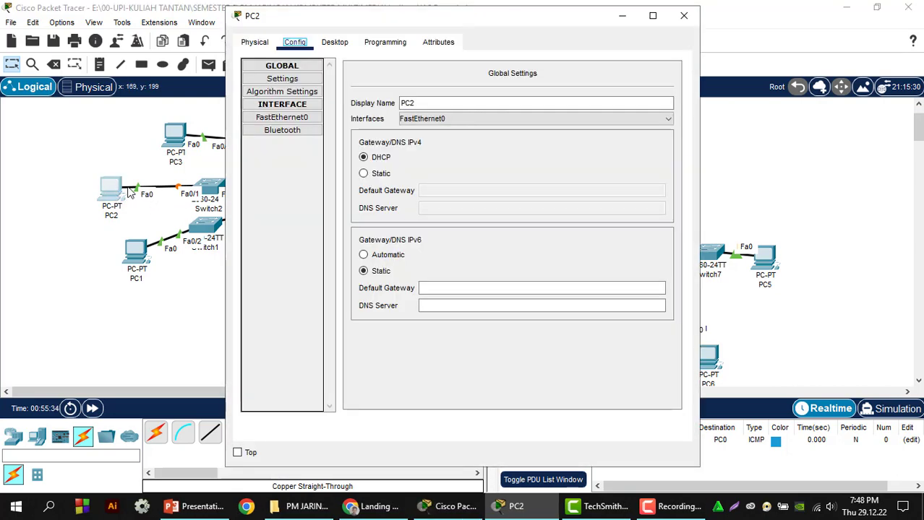
{"action": "left_click", "coordinate": [376, 163]}
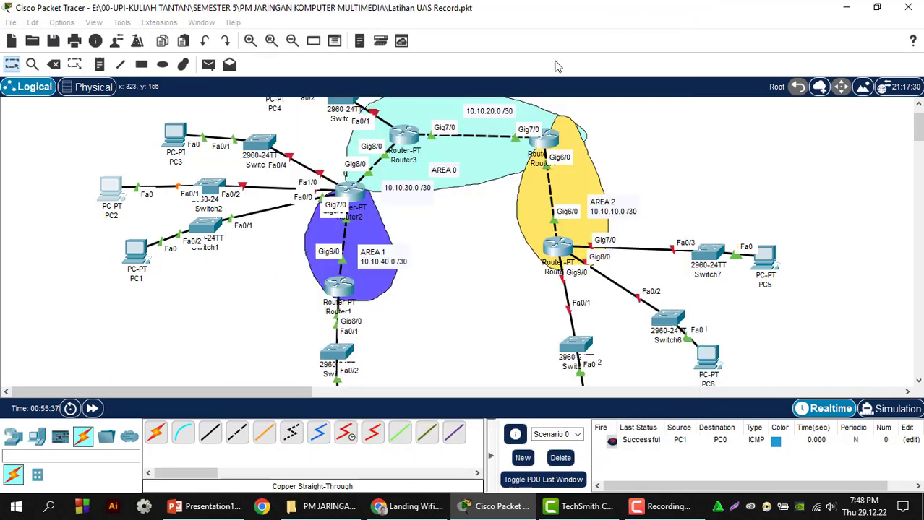
{"action": "left_click", "coordinate": [684, 15]}
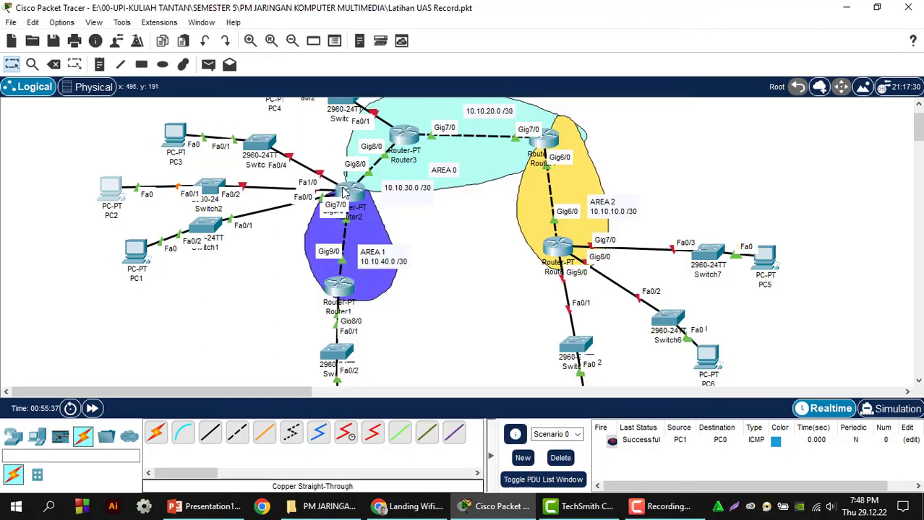
- Reopen Router2's command line and leave interface configuration with end
{"action": "left_click", "coordinate": [352, 194]}
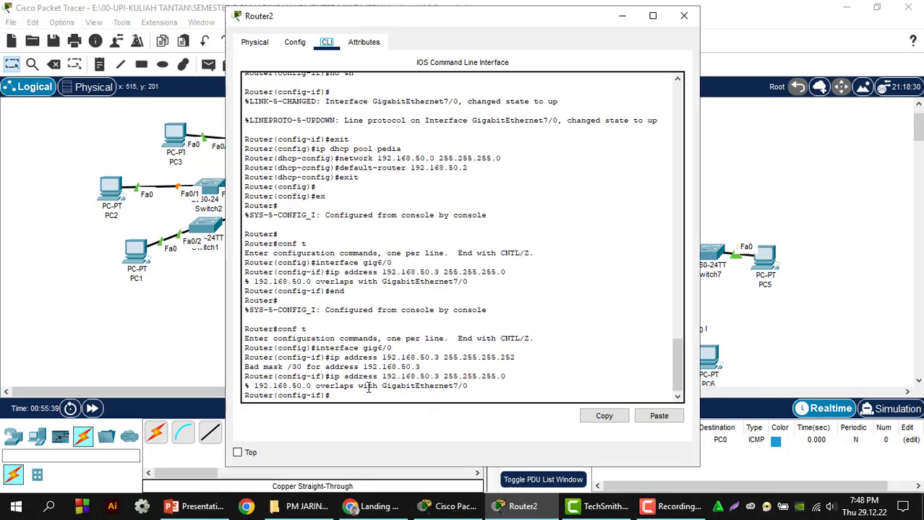
{"action": "key", "text": "Return"}
{"action": "key", "text": "Return"}
{"action": "key", "text": "Return"}
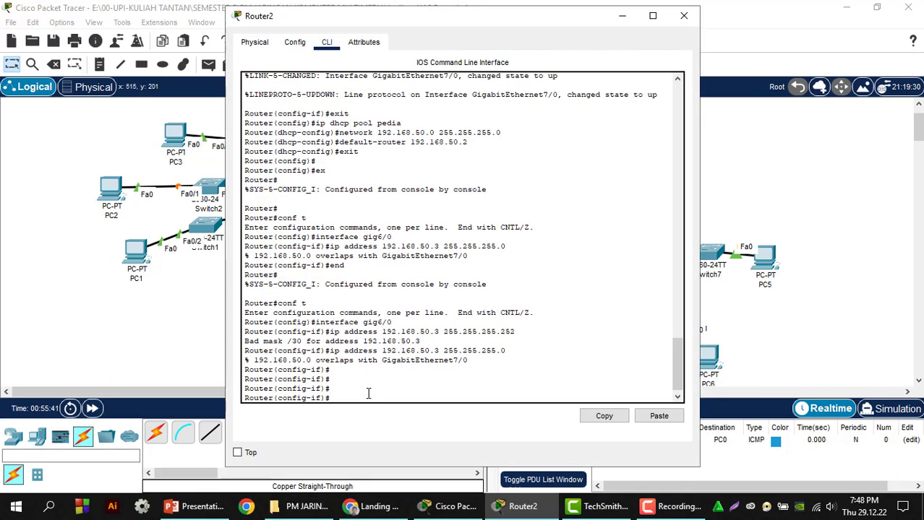
{"action": "type", "text": "end"}
{"action": "key", "text": "Return"}
{"action": "key", "text": "Return"}
{"action": "key", "text": "Return"}
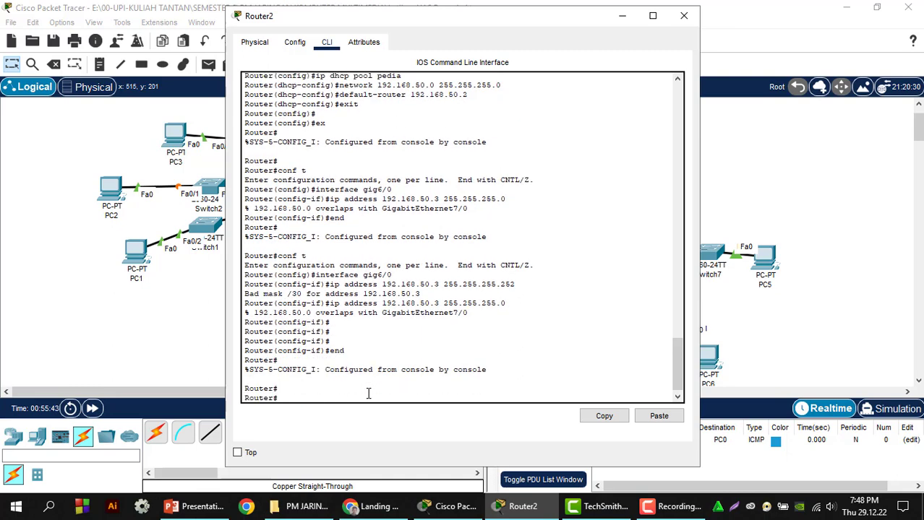
- Enter Router2's interface fa0/0 through conf t, moving the router window aside and shifting Switch2 slightly away from the router
{"action": "type", "text": "conf t"}
{"action": "key", "text": "Return"}
{"action": "type", "text": "inter"}
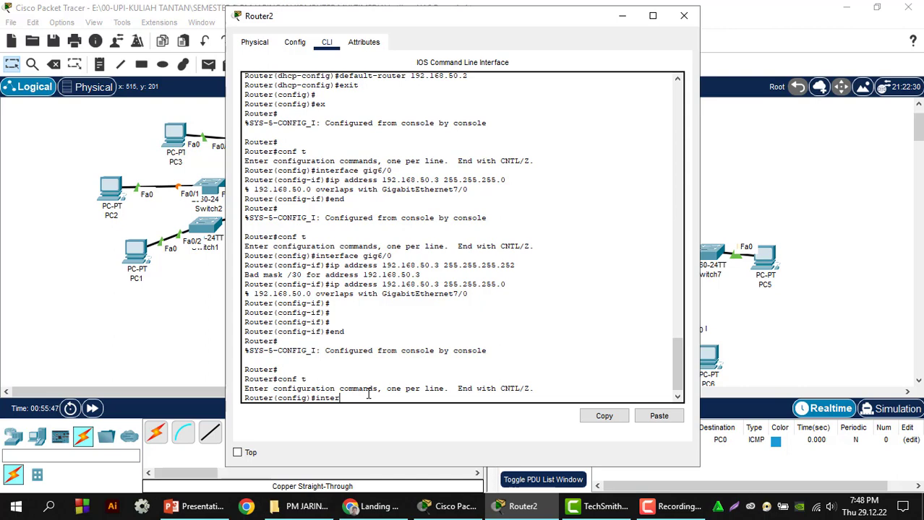
{"action": "type", "text": "face"}
{"action": "left_click_drag", "start_coordinate": [367, 23], "coordinate": [567, 44]}
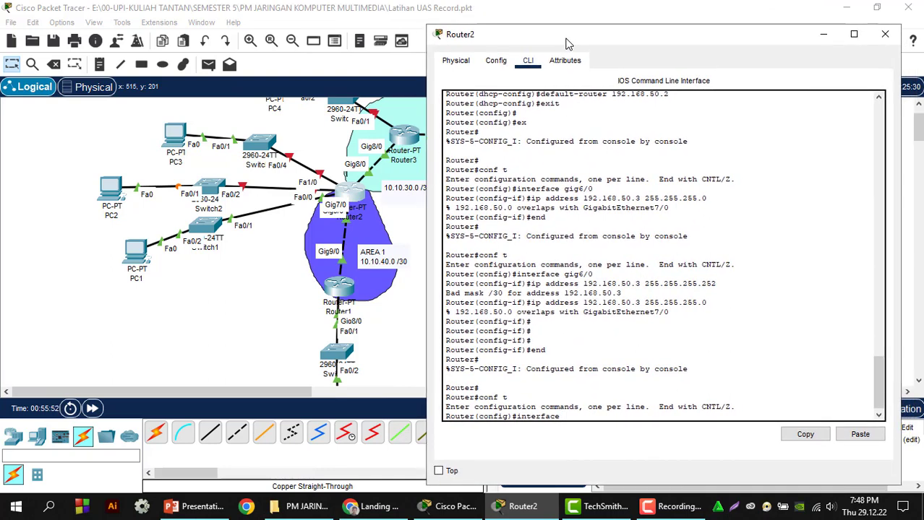
{"action": "left_click", "coordinate": [214, 188]}
{"action": "left_click_drag", "start_coordinate": [206, 170], "coordinate": [189, 181]}
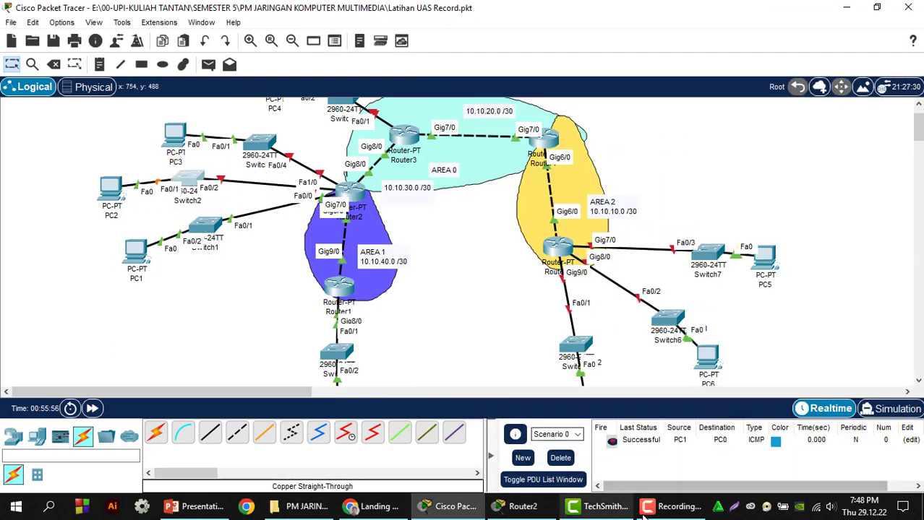
{"action": "left_click", "coordinate": [530, 511]}
{"action": "type", "text": "fa0/0"}
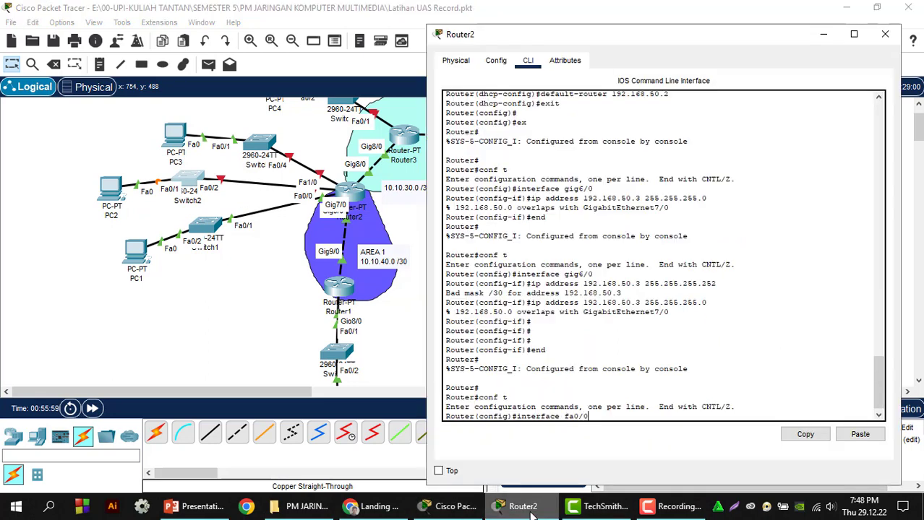
{"action": "key", "text": "Return"}
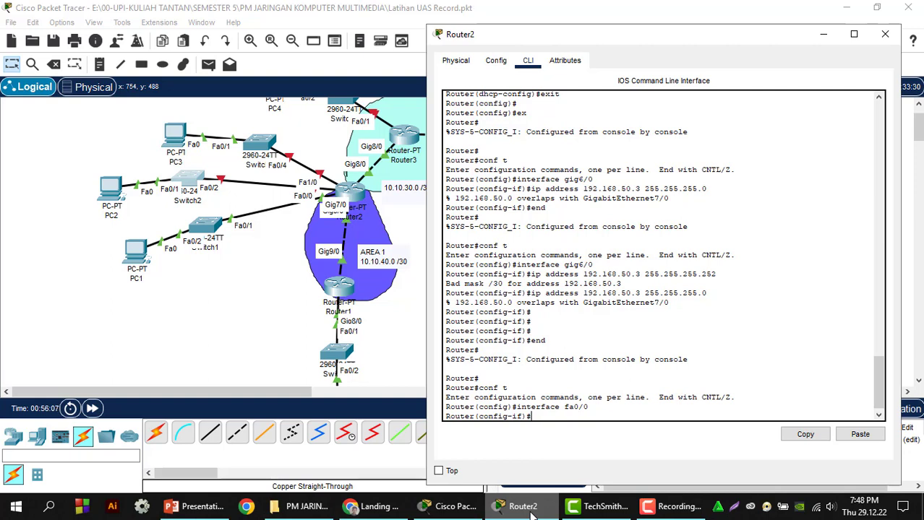
- Try to assign IP address 192.168.50.3 with mask 255.255.255.0 to Router2's fa0/0 and enable it with no sh
{"action": "type", "text": "ip address"}
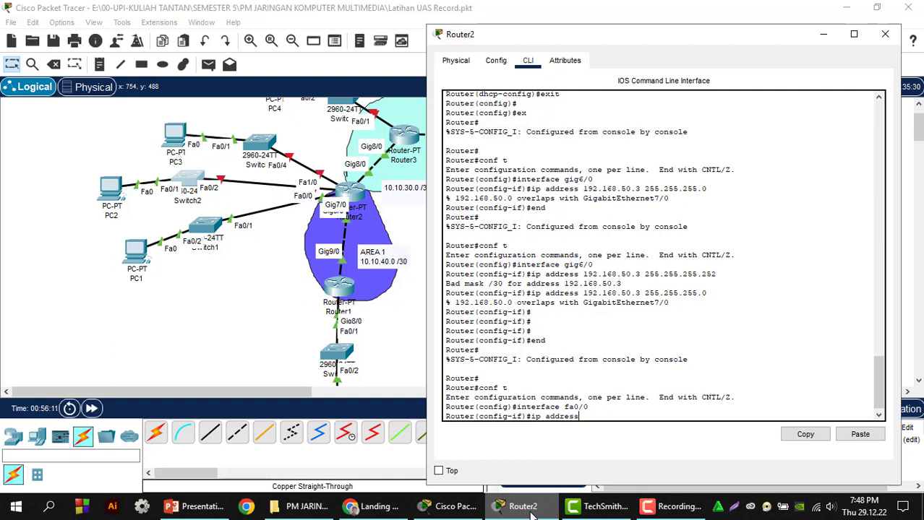
{"action": "type", "text": " 192.1"}
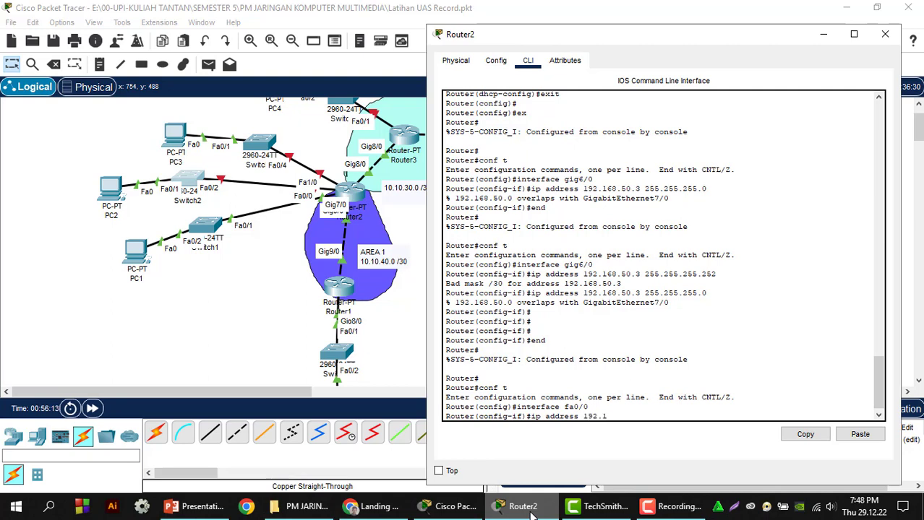
{"action": "type", "text": "68.50.3 255.25"}
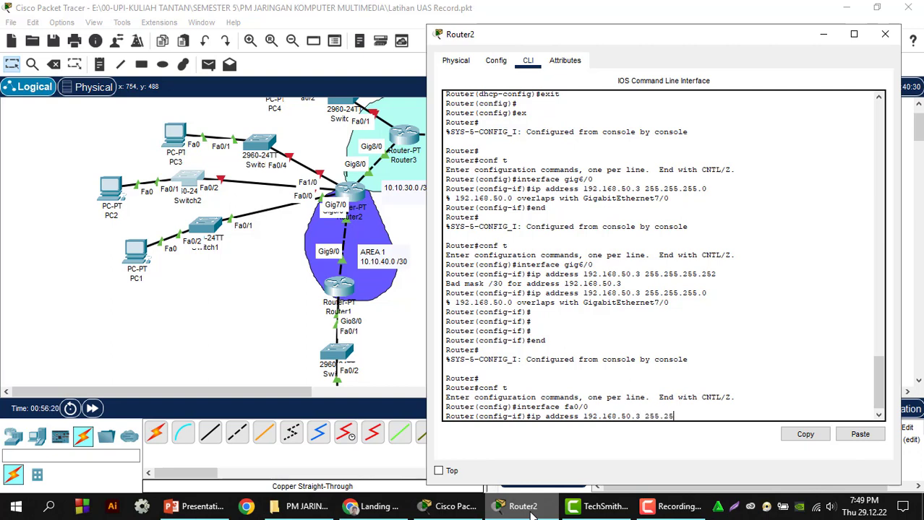
{"action": "type", "text": "5.255"}
{"action": "type", "text": ".0"}
{"action": "key", "text": "Return"}
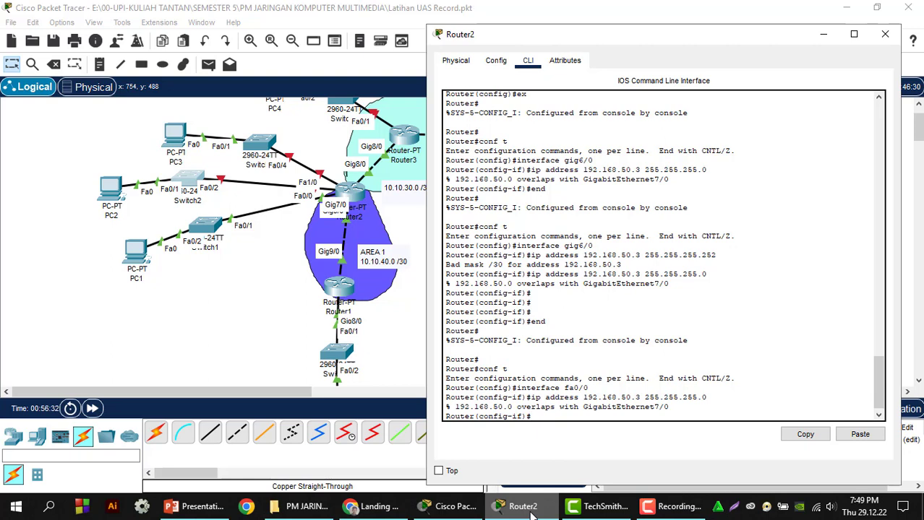
{"action": "type", "text": "no sh"}
{"action": "key", "text": "Return"}
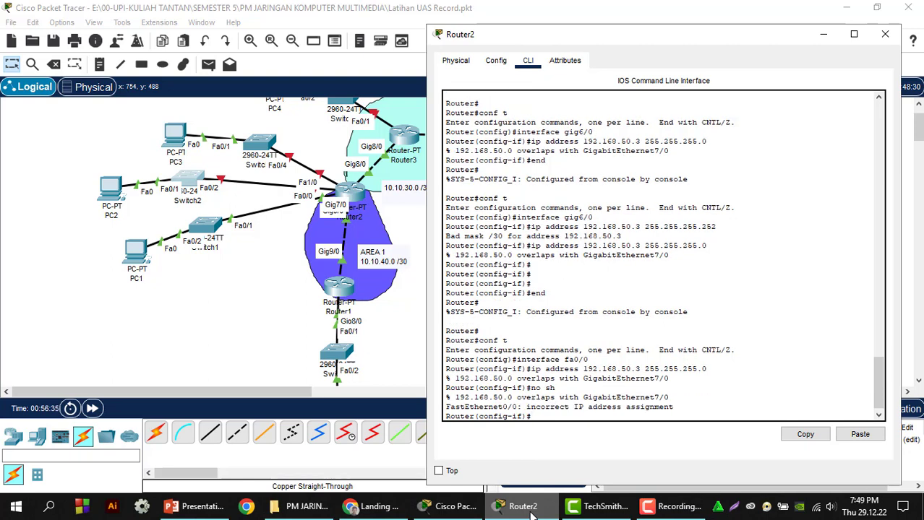
- Assign IP address 192.168.60.1 with mask 255.255.255.0 to Router2's fa0/0 and enable the interface with no sh
{"action": "type", "text": "60."}
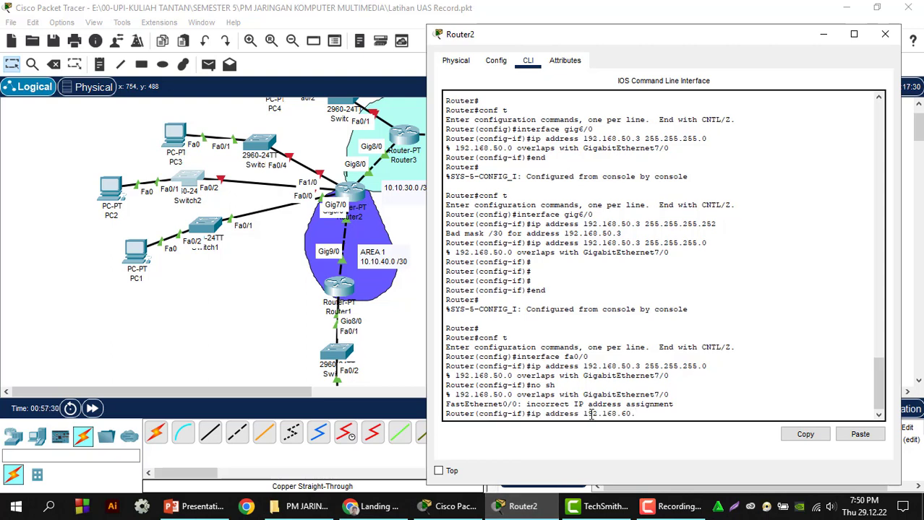
{"action": "type", "text": "1 255.255.255.0"}
{"action": "key", "text": "Return"}
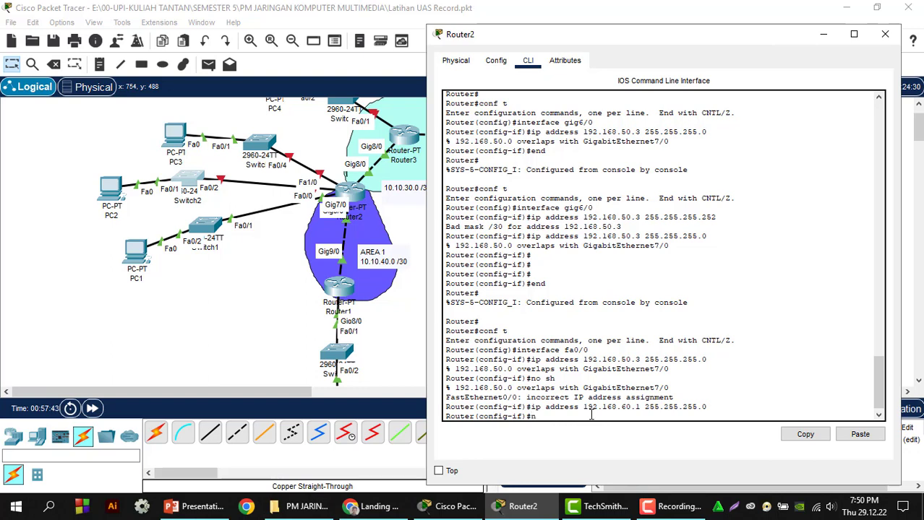
{"action": "type", "text": "o sh"}
{"action": "key", "text": "Return"}
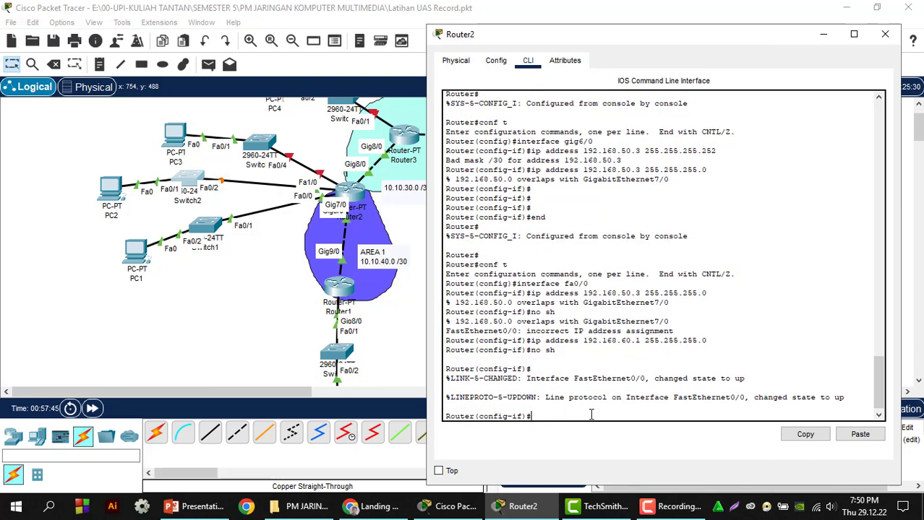
- Exit interface configuration on Router2 and create a DHCP pool named pedia
{"action": "type", "text": "ex"}
{"action": "key", "text": "Return"}
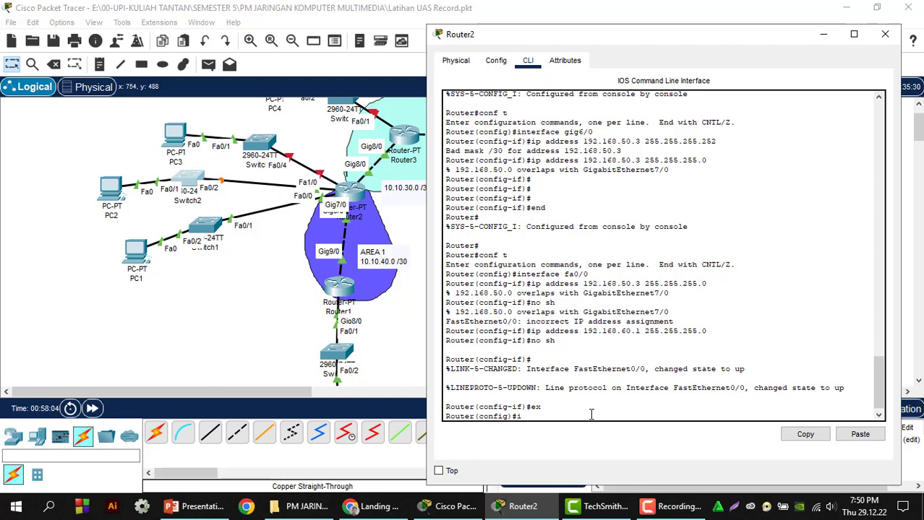
{"action": "type", "text": "ip d"}
{"action": "type", "text": "cp"}
{"action": "key", "text": "BackSpace"}
{"action": "key", "text": "BackSpace"}
{"action": "type", "text": "jh"}
{"action": "key", "text": "BackSpace"}
{"action": "key", "text": "BackSpace"}
{"action": "type", "text": "hcp pool pedia"}
{"action": "key", "text": "Return"}
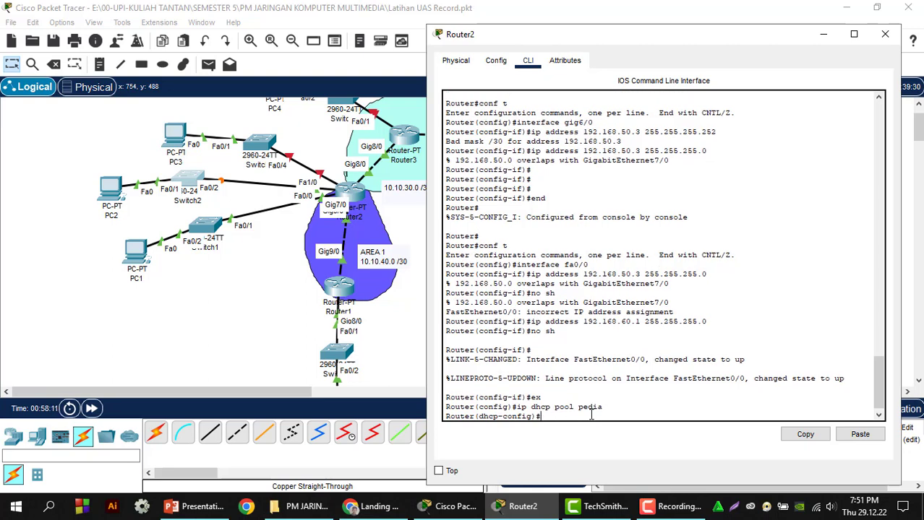
- Set the pedia pool's network to 192.168.60.0 with mask 255.255.255.0
{"action": "type", "text": "networ"}
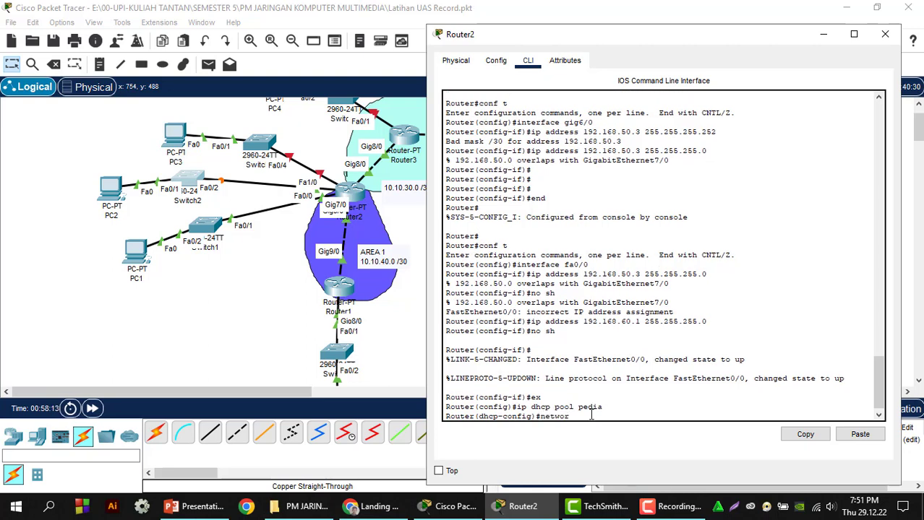
{"action": "type", "text": "k 192.168.60.0 255.255.25"}
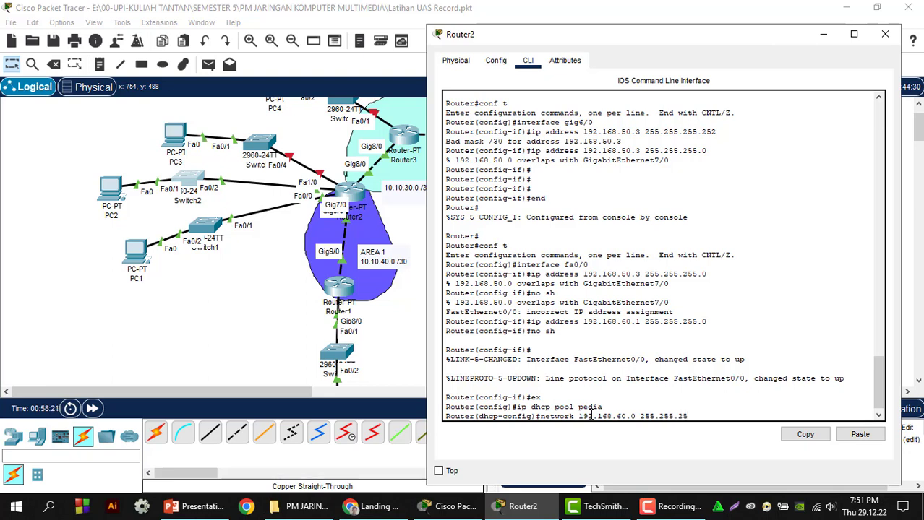
{"action": "type", "text": "5.0"}
{"action": "key", "text": "Return"}
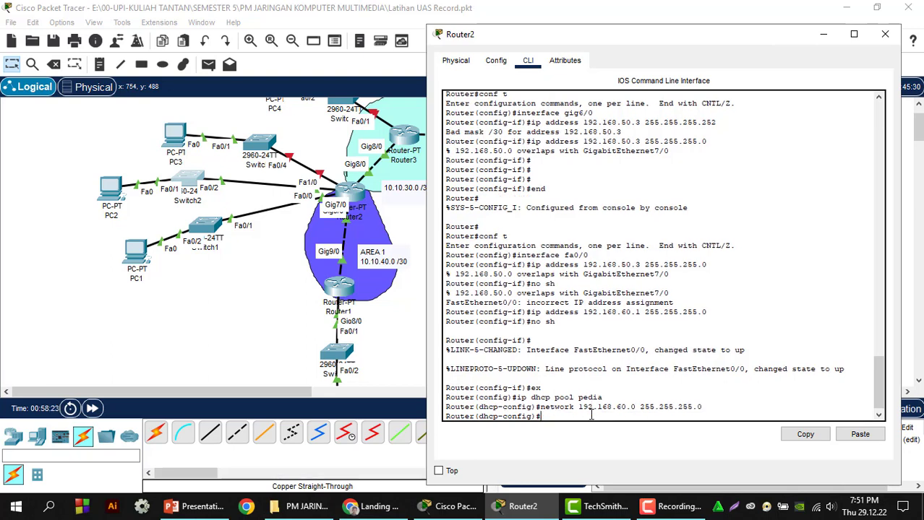
- Set the pedia pool's default router to 192.168.60.1, then exit the pool configuration and close Router2
{"action": "type", "text": "default-router 192.168."}
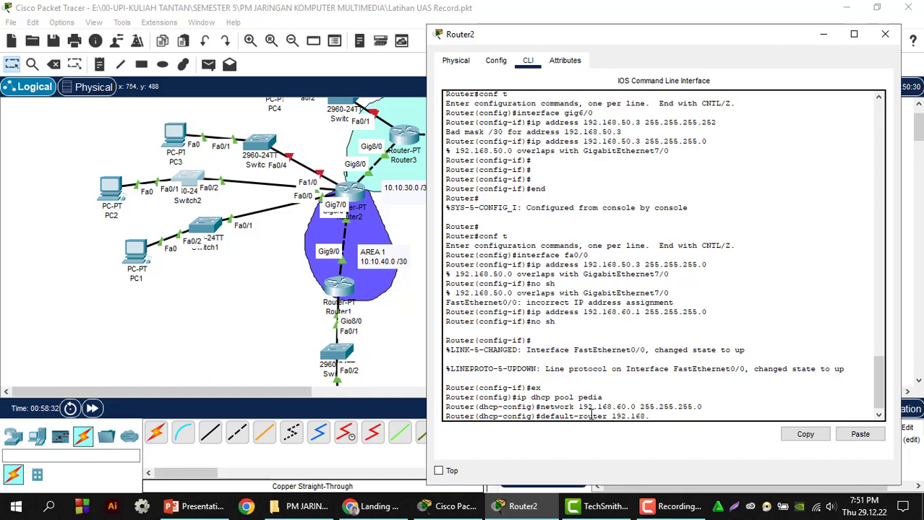
{"action": "type", "text": "6"}
{"action": "type", "text": "0.1"}
{"action": "key", "text": "Return"}
{"action": "type", "text": "ex"}
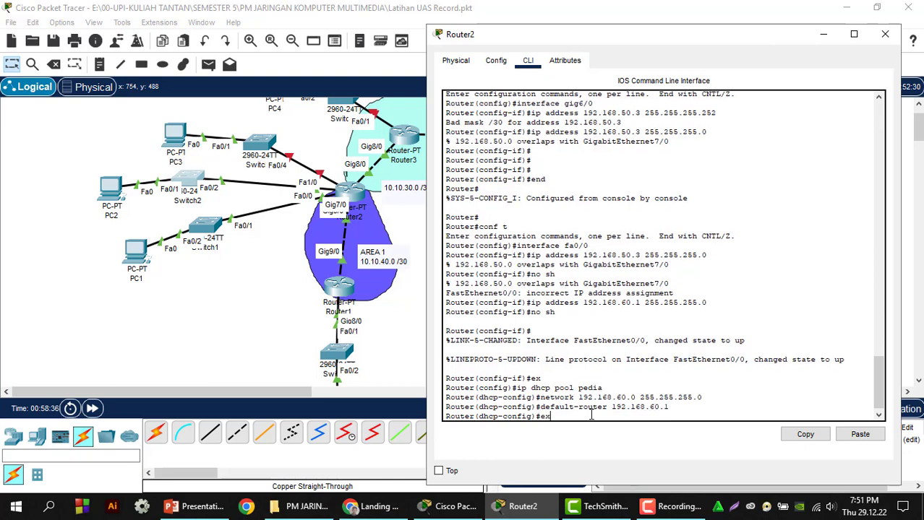
{"action": "key", "text": "Return"}
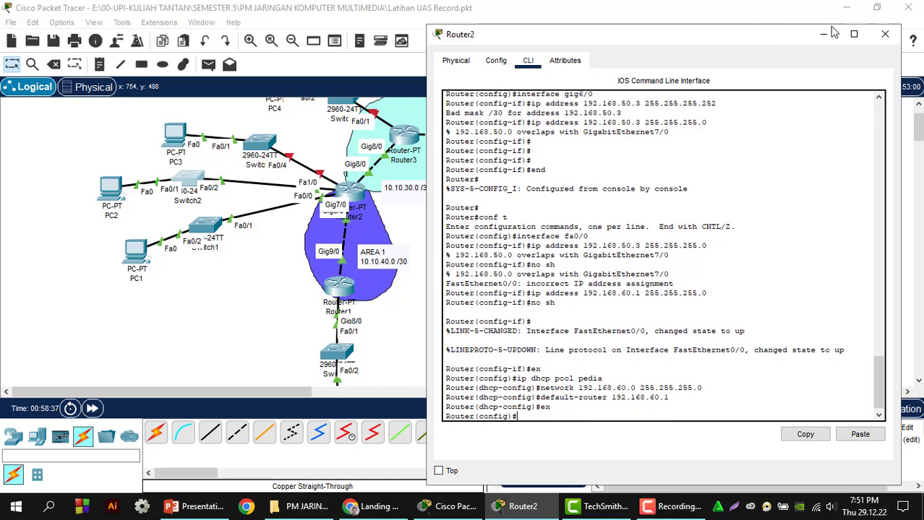
{"action": "left_click", "coordinate": [885, 34]}
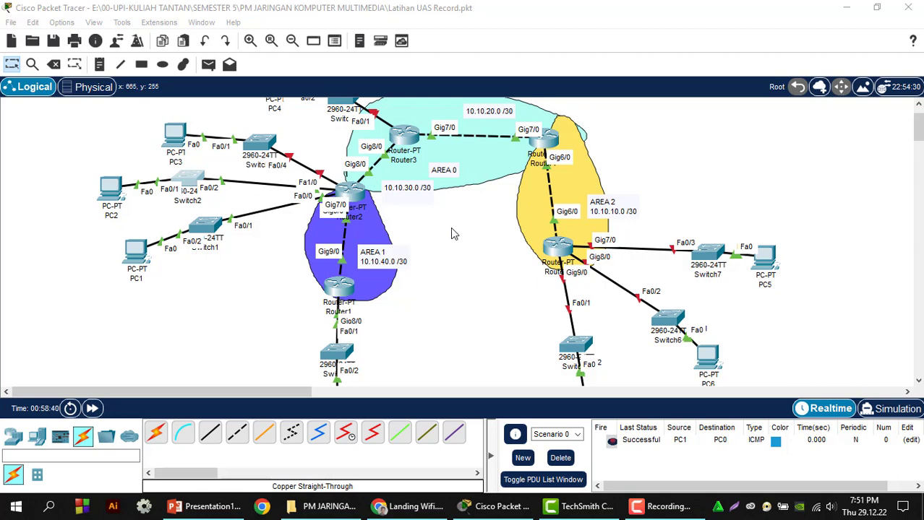
- Fast-forward the simulation time and send a simple PDU from PC2 to PC1
{"action": "left_click", "coordinate": [92, 408]}
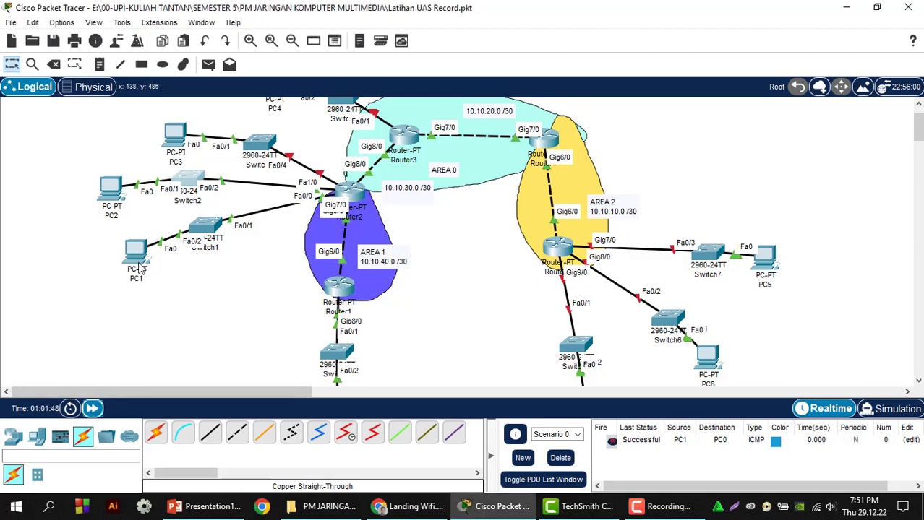
{"action": "left_click", "coordinate": [208, 64]}
{"action": "left_click", "coordinate": [112, 190]}
{"action": "left_click", "coordinate": [141, 253]}
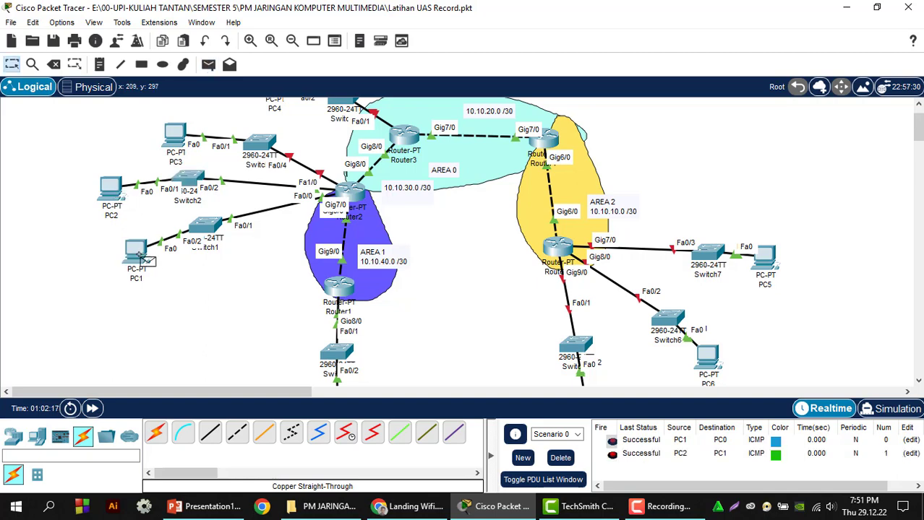
- Test connectivity by sending a simple PDU from PC0 to PC2
{"action": "left_click", "coordinate": [208, 64]}
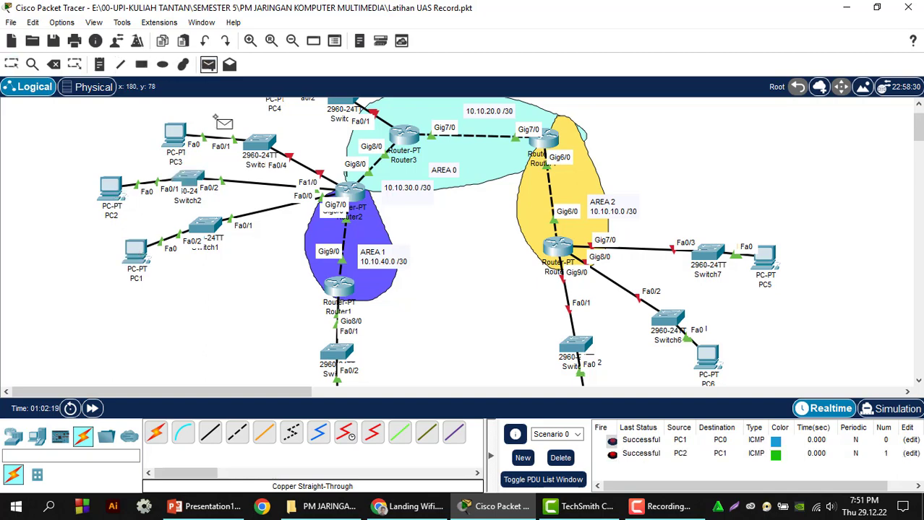
{"action": "scroll", "coordinate": [228, 136], "scroll_direction": "down", "scroll_amount": 3}
{"action": "scroll", "coordinate": [333, 289], "scroll_direction": "up", "scroll_amount": 3}
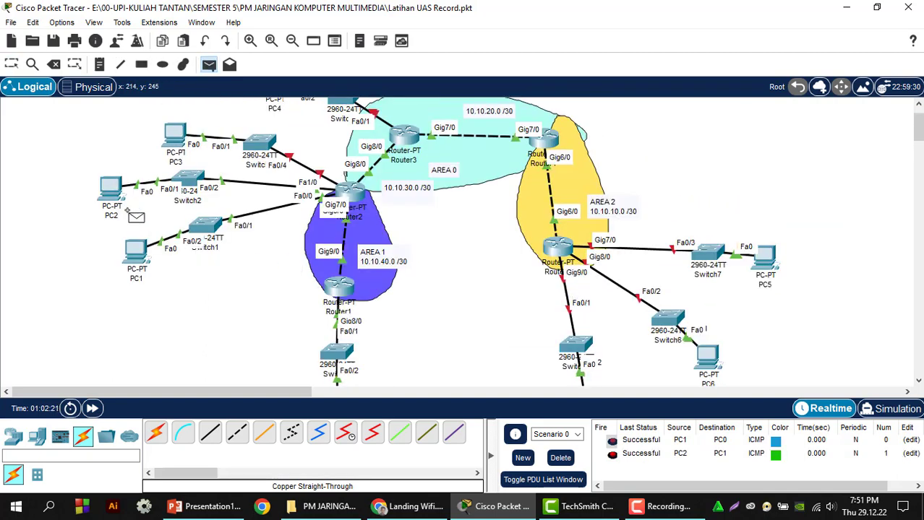
{"action": "left_click", "coordinate": [111, 189]}
{"action": "scroll", "coordinate": [112, 192], "scroll_direction": "down", "scroll_amount": 1}
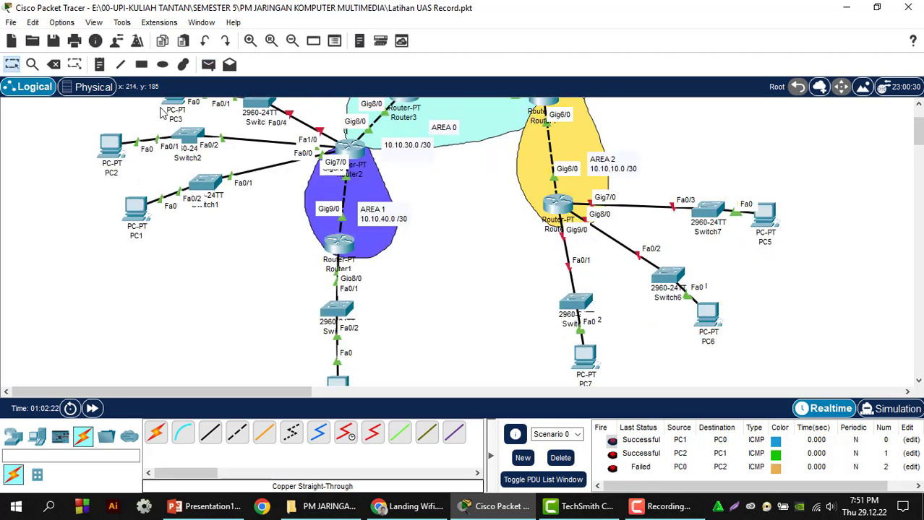
- Test connectivity by sending a simple PDU from PC1 to PC0
{"action": "left_click", "coordinate": [208, 64]}
{"action": "left_click", "coordinate": [136, 211]}
{"action": "scroll", "coordinate": [137, 213], "scroll_direction": "down", "scroll_amount": 4}
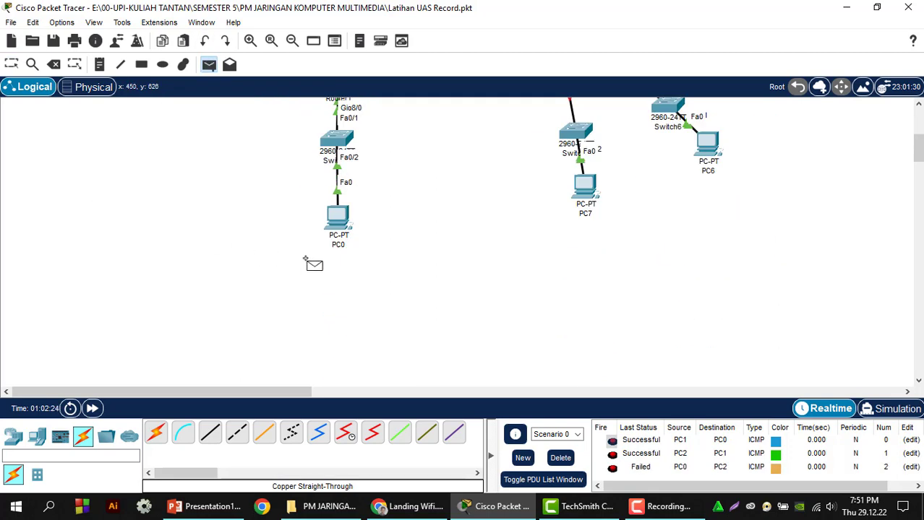
{"action": "left_click", "coordinate": [340, 216]}
{"action": "scroll", "coordinate": [674, 450], "scroll_direction": "down", "scroll_amount": 1}
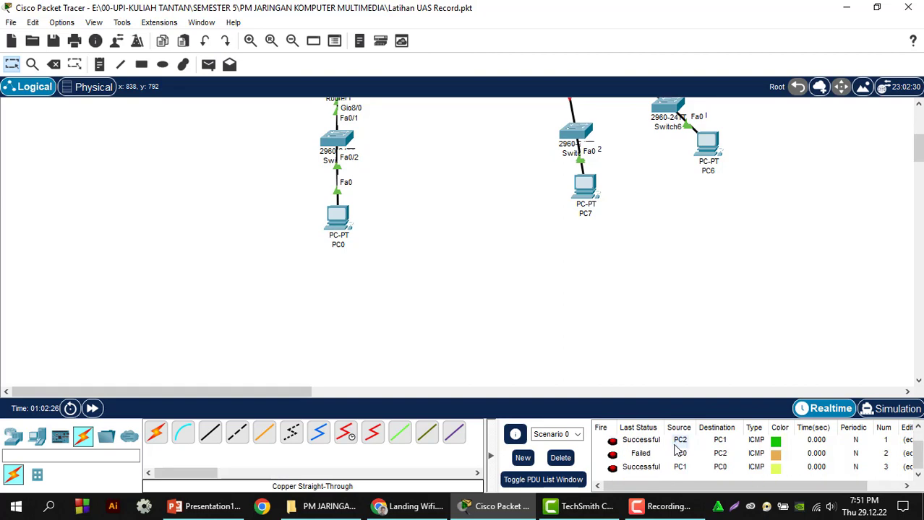
- Send another simple PDU from PC2 to PC1 to recheck their connectivity
{"action": "scroll", "coordinate": [676, 448], "scroll_direction": "up", "scroll_amount": 1}
{"action": "scroll", "coordinate": [450, 259], "scroll_direction": "up", "scroll_amount": 5}
{"action": "scroll", "coordinate": [448, 260], "scroll_direction": "up", "scroll_amount": 1}
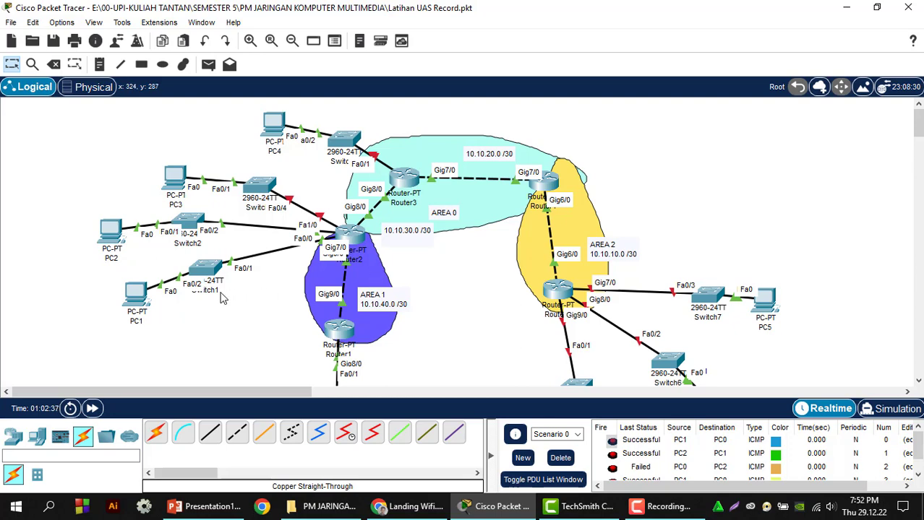
{"action": "left_click", "coordinate": [209, 64]}
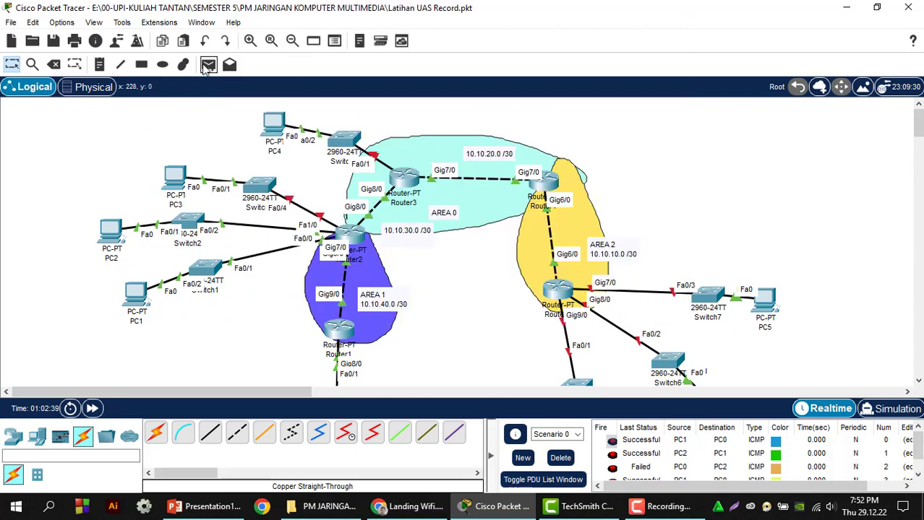
{"action": "key", "text": "Escape"}
{"action": "scroll", "coordinate": [141, 300], "scroll_direction": "down", "scroll_amount": 3}
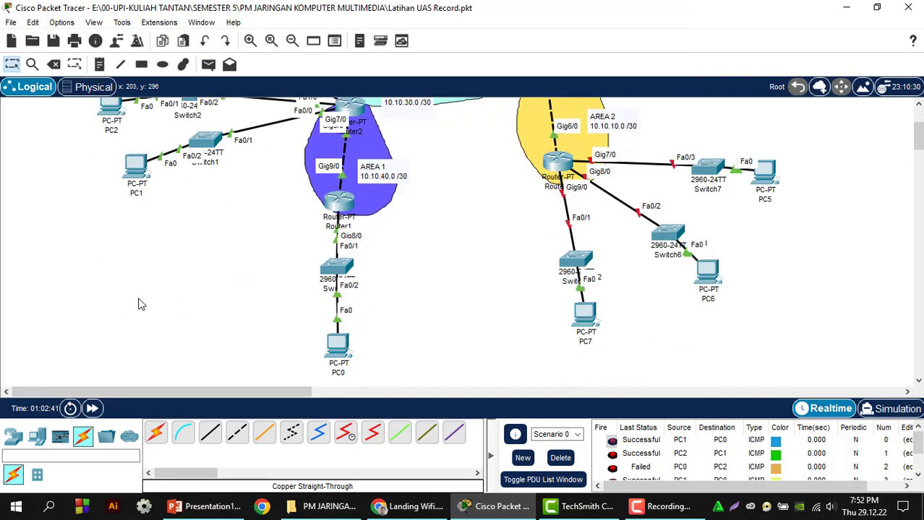
- Review the latest PDU results and delete Scenario 0 to clear all test PDUs
{"action": "scroll", "coordinate": [676, 466], "scroll_direction": "down", "scroll_amount": 2}
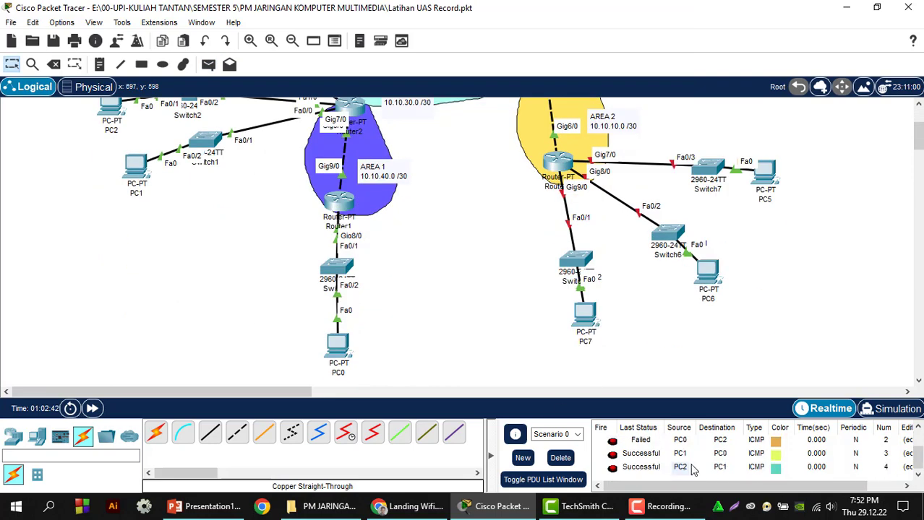
{"action": "left_click", "coordinate": [562, 460]}
{"action": "scroll", "coordinate": [508, 333], "scroll_direction": "up", "scroll_amount": 3}
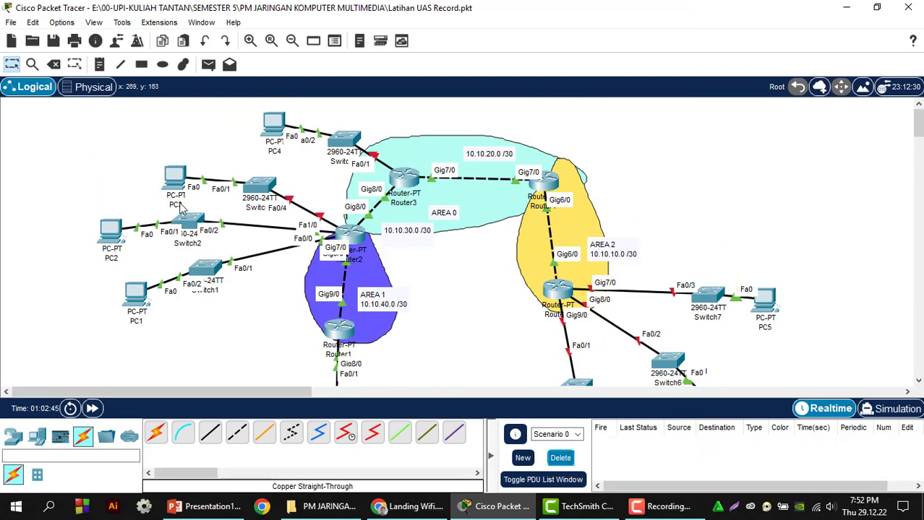
- Switch PC3's IPv4 gateway and DNS settings to DHCP and close its window
{"action": "scroll", "coordinate": [330, 243], "scroll_direction": "down", "scroll_amount": 2}
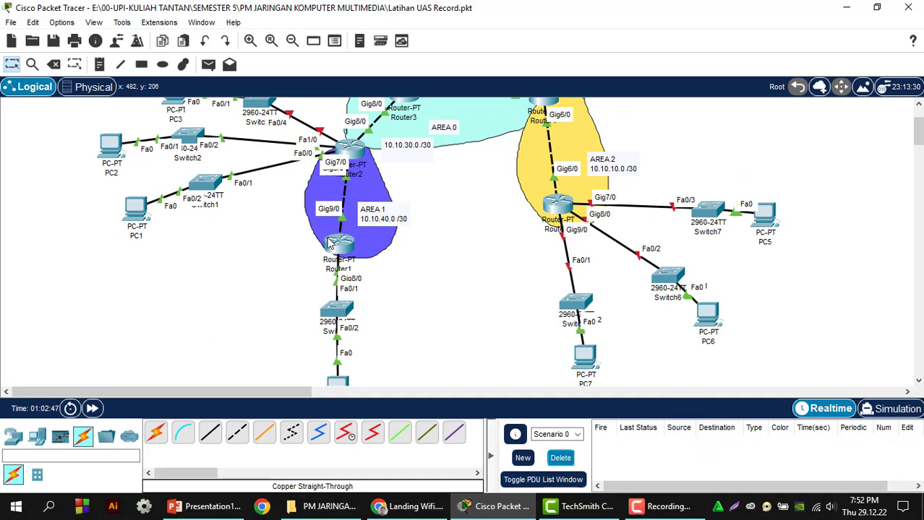
{"action": "scroll", "coordinate": [331, 243], "scroll_direction": "up", "scroll_amount": 1}
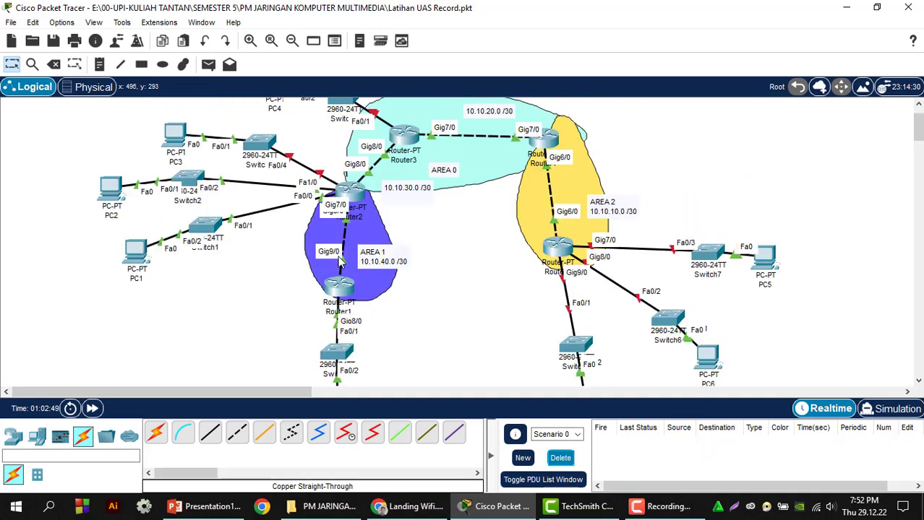
{"action": "left_click", "coordinate": [177, 137]}
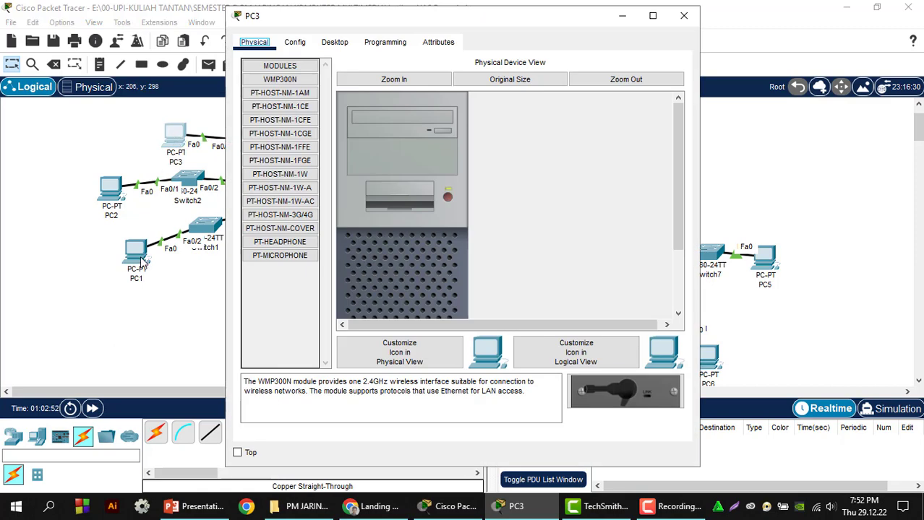
{"action": "left_click", "coordinate": [294, 44]}
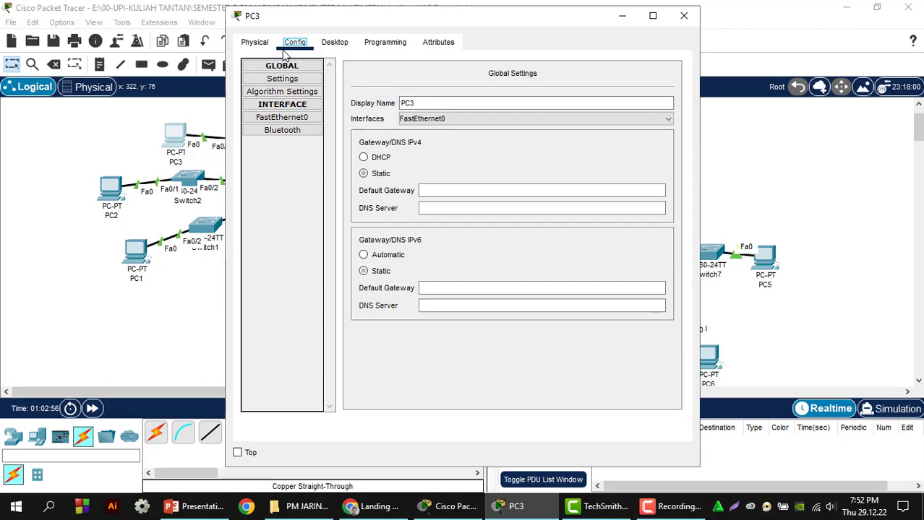
{"action": "left_click", "coordinate": [375, 157]}
{"action": "left_click", "coordinate": [683, 16]}
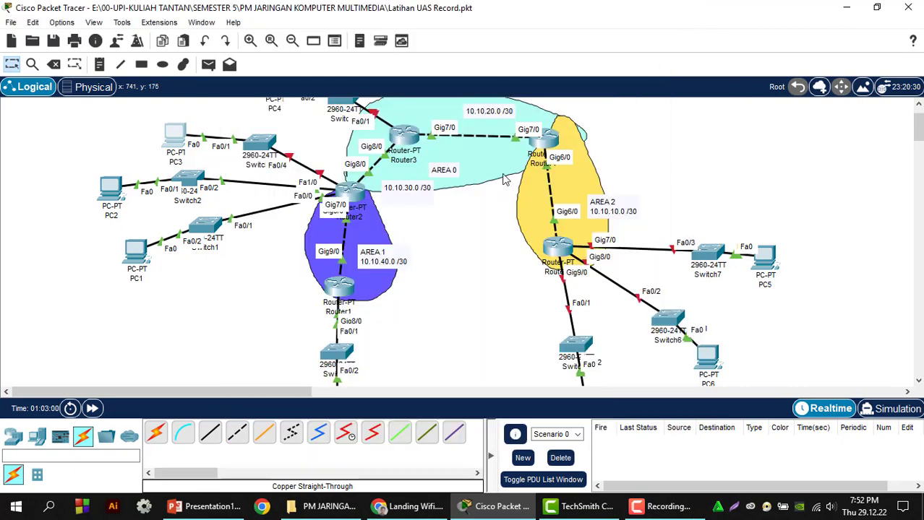
- Reopen Router2's command line, place its window clear of the left-hand PCs, and end configuration mode
{"action": "left_click", "coordinate": [350, 193]}
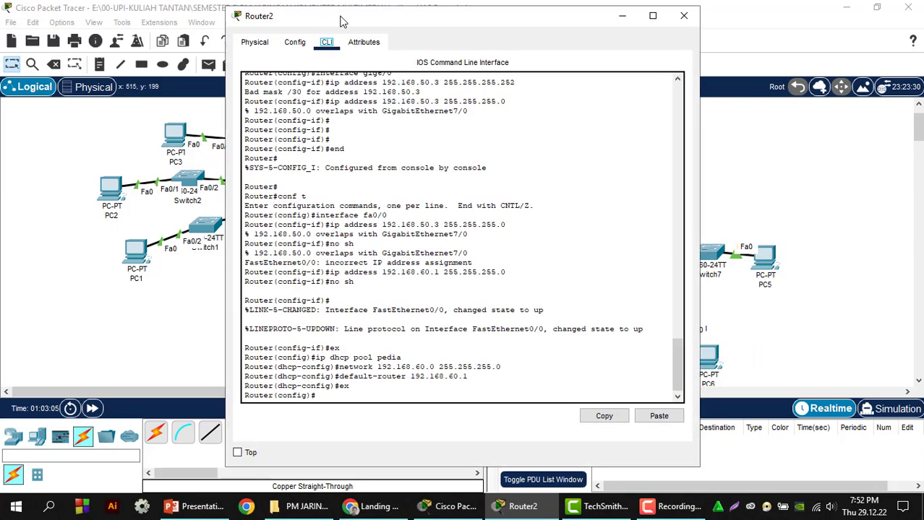
{"action": "left_click_drag", "start_coordinate": [343, 22], "coordinate": [517, 16]}
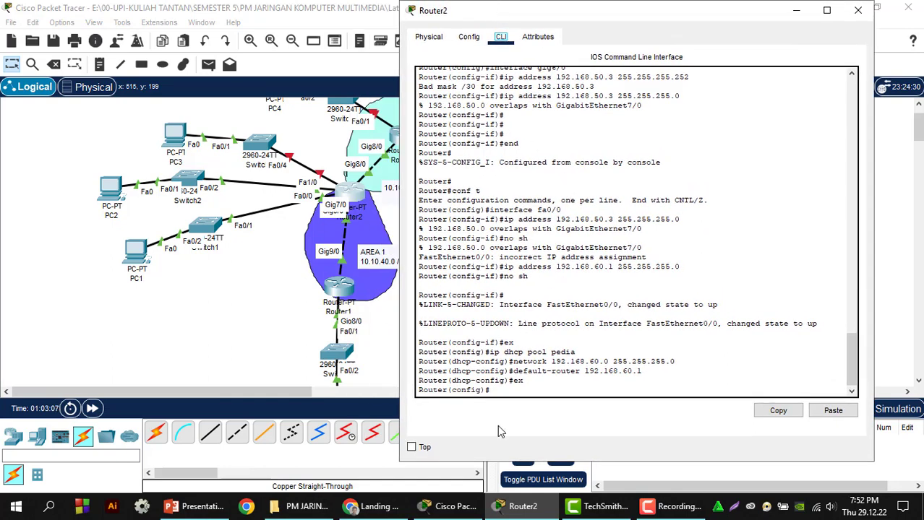
{"action": "left_click", "coordinate": [504, 389]}
{"action": "key", "text": "Return"}
{"action": "key", "text": "Return"}
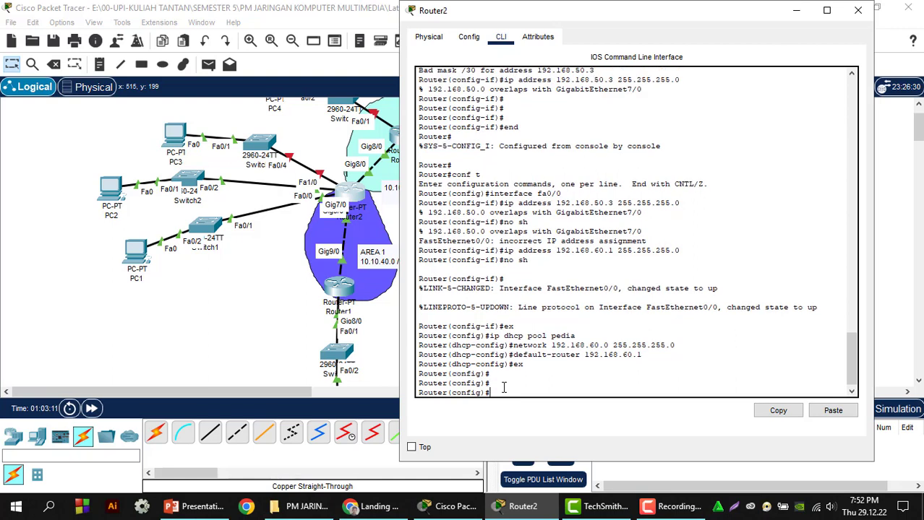
{"action": "type", "text": "end"}
{"action": "key", "text": "Return"}
{"action": "key", "text": "Return"}
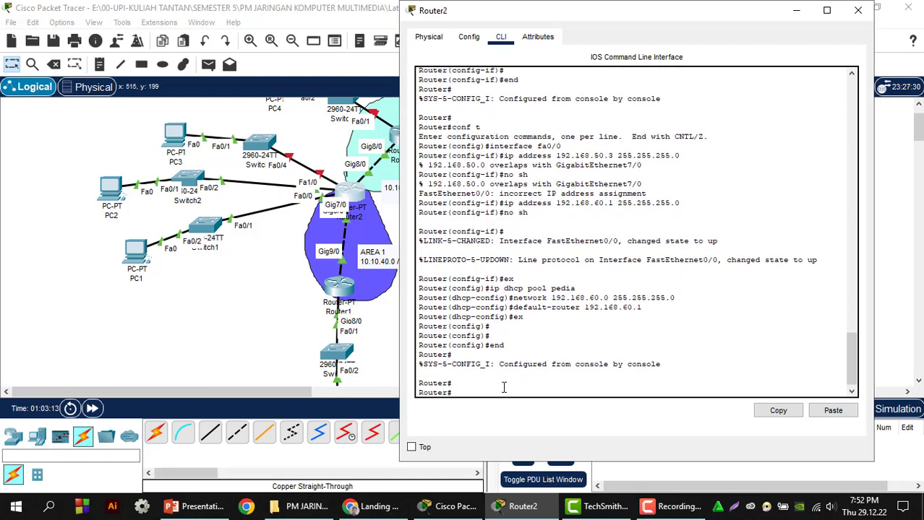
- Enter global configuration mode on Router2 and select interface fa1/0 for configuration
{"action": "type", "text": "conf t"}
{"action": "key", "text": "Return"}
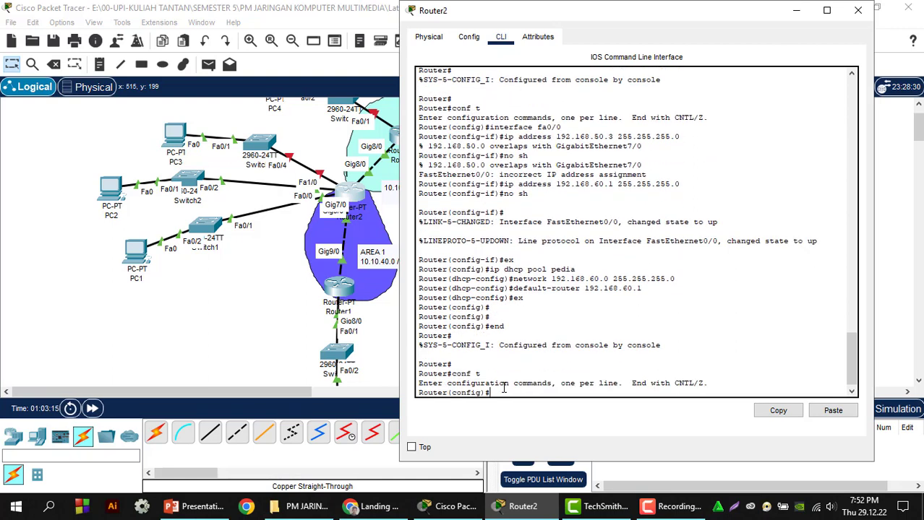
{"action": "type", "text": "interface fa0"}
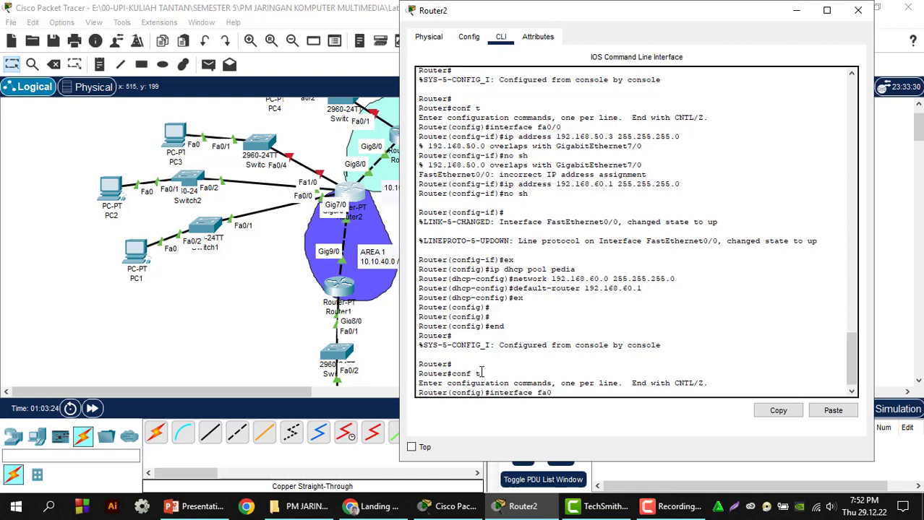
{"action": "left_click", "coordinate": [234, 144]}
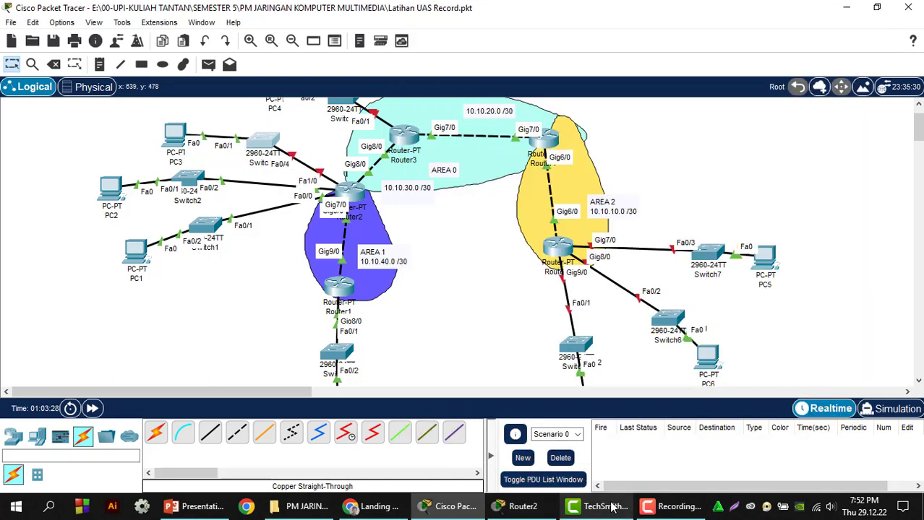
{"action": "left_click", "coordinate": [524, 506]}
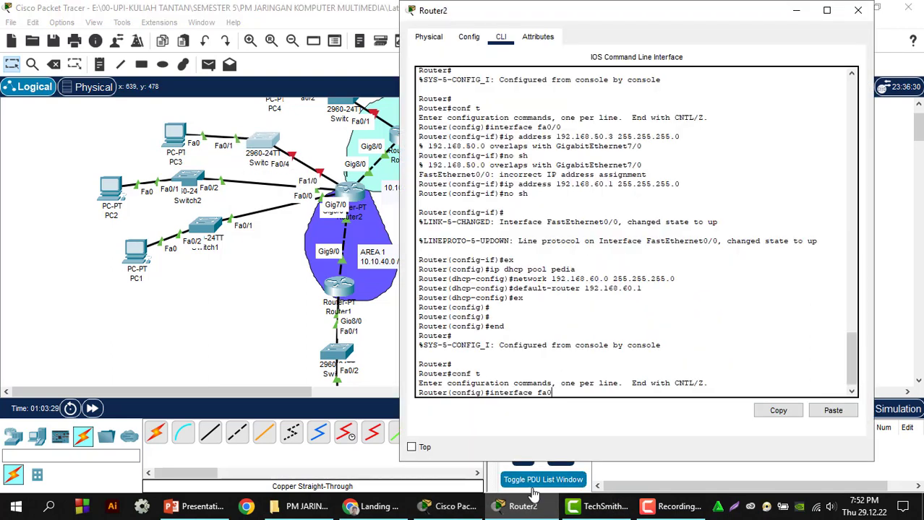
{"action": "key", "text": "BackSpace"}
{"action": "type", "text": "1/0"}
{"action": "key", "text": "Return"}
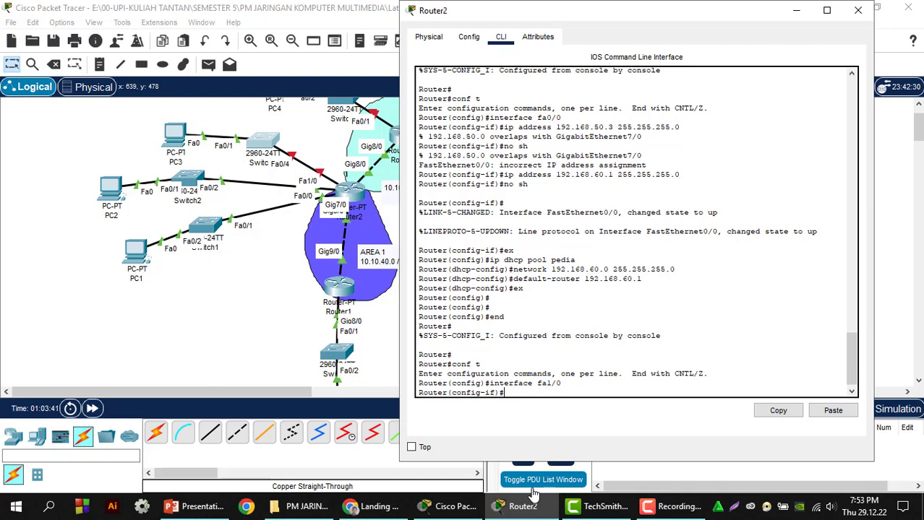
- Try to assign IP address 192.168.60.2 with mask 255.255.255.0 to Router2's interface fa1/0
{"action": "type", "text": "ip address 192.168"}
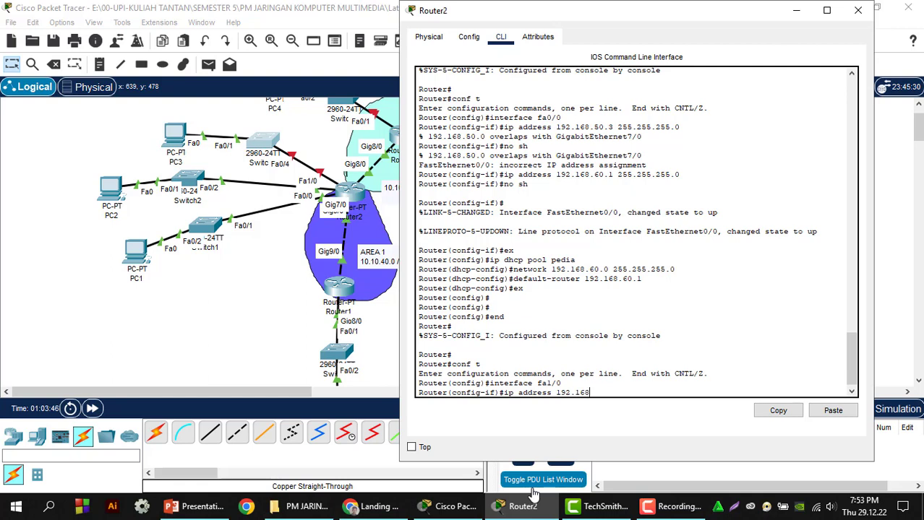
{"action": "type", "text": ".60.2 255.255.255."}
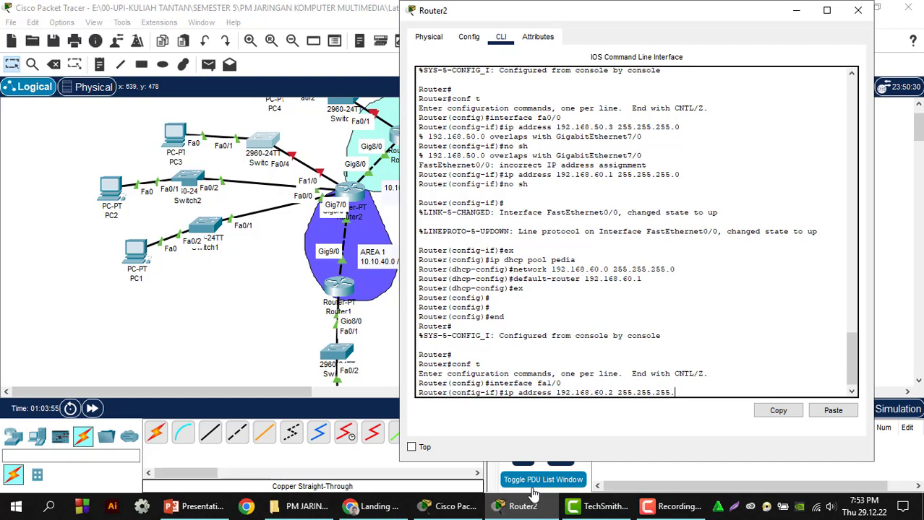
{"action": "type", "text": "0"}
{"action": "key", "text": "Return"}
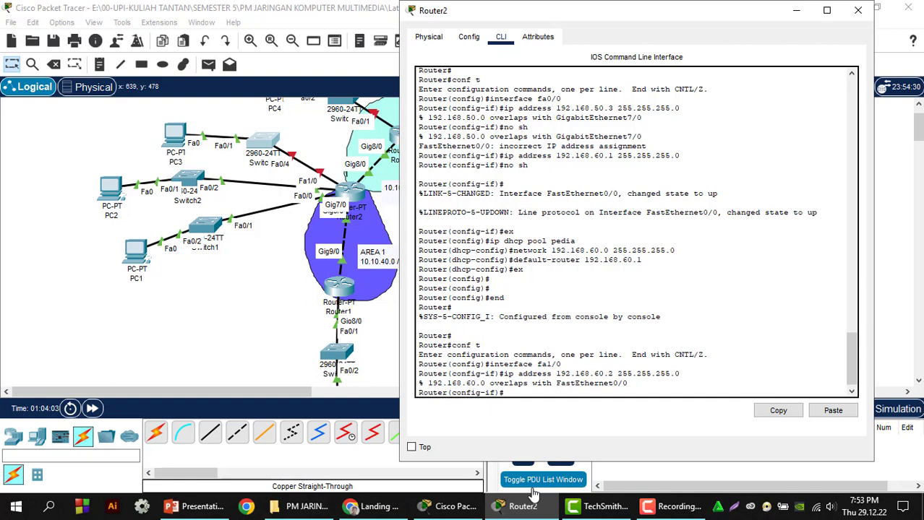
- Try to assign IP address 192.168.50.3 with mask 255.255.255.0 to Router2's interface fa1/0
{"action": "type", "text": "ip address 192.16"}
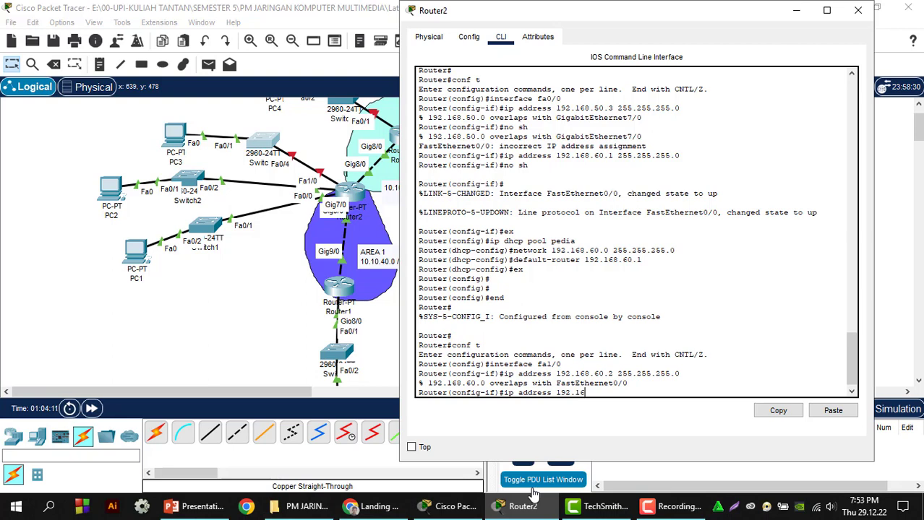
{"action": "type", "text": "8.50."}
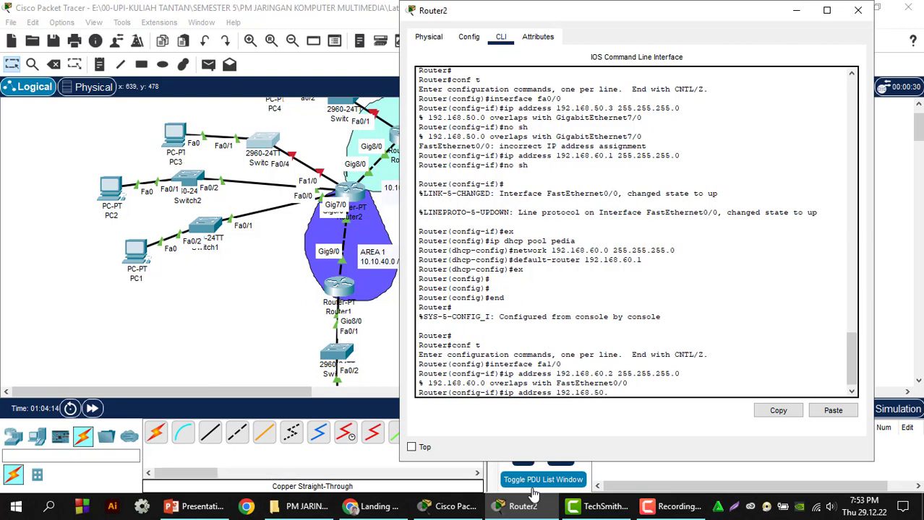
{"action": "type", "text": "3 255.255.255.0"}
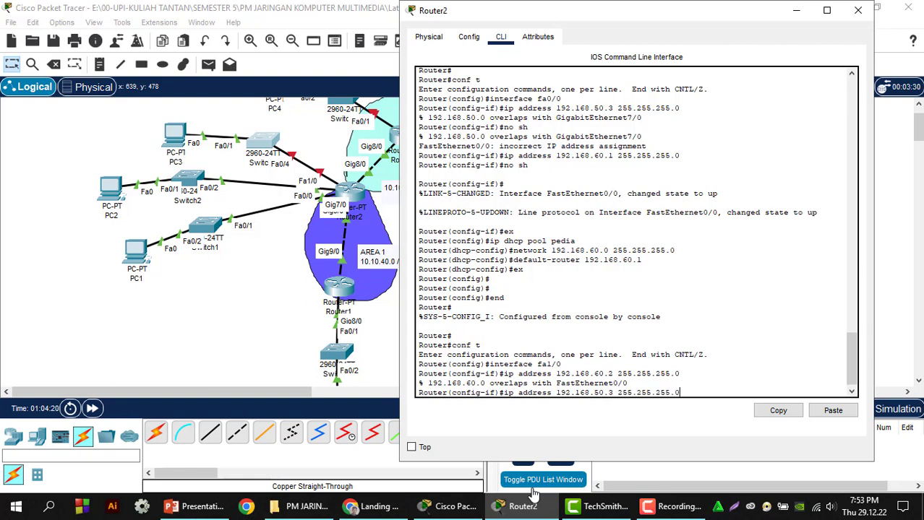
{"action": "key", "text": "Return"}
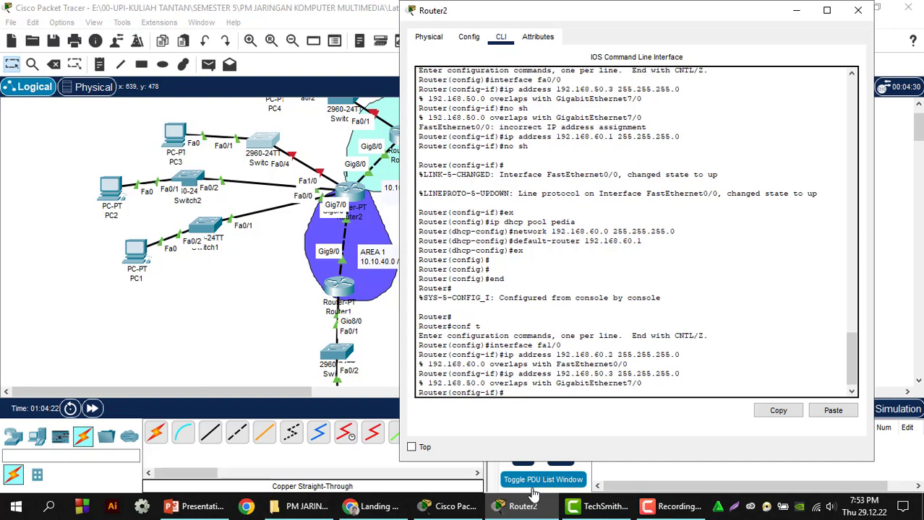
- Assign IP address 192.168.70.1 with mask 255.255.255.0 to Router2's interface fa1/0 and enable the interface with no sh
{"action": "type", "text": "ip address 192.15"}
{"action": "key", "text": "BackSpace"}
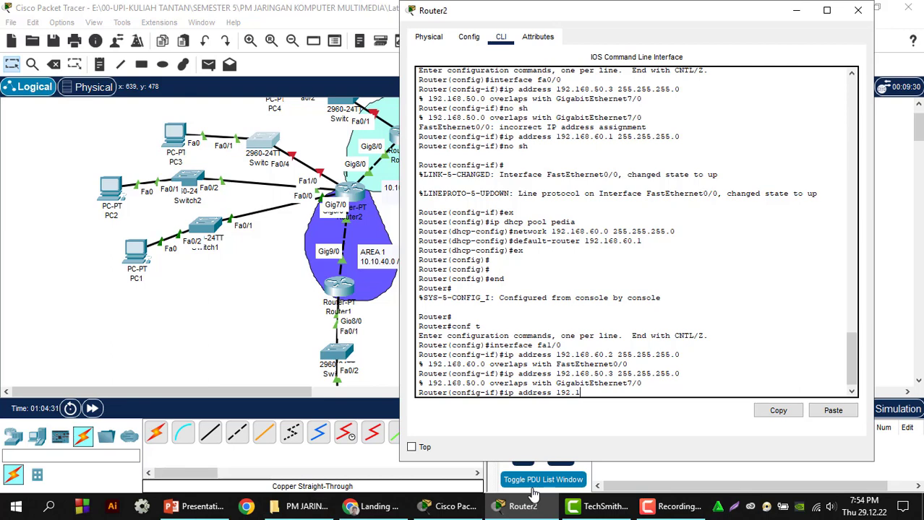
{"action": "type", "text": "68."}
{"action": "type", "text": "70.1 255"}
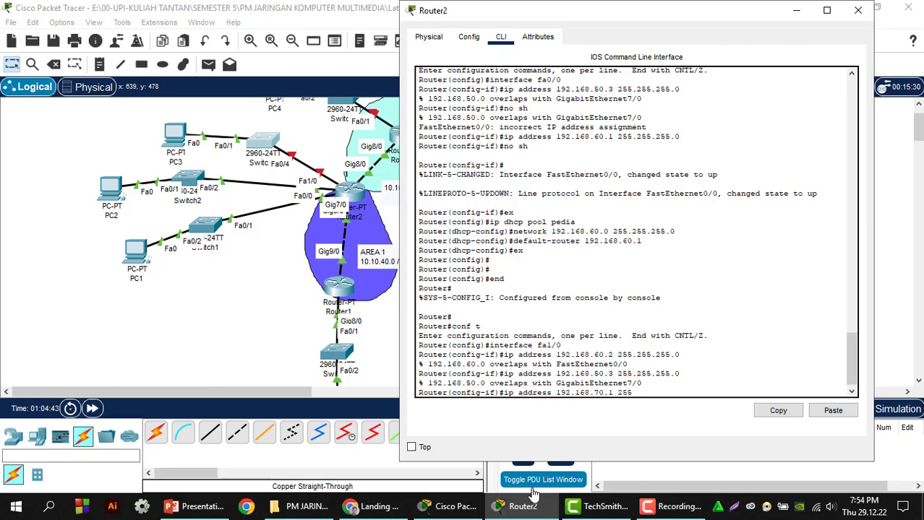
{"action": "type", "text": ".255.255.0"}
{"action": "key", "text": "Return"}
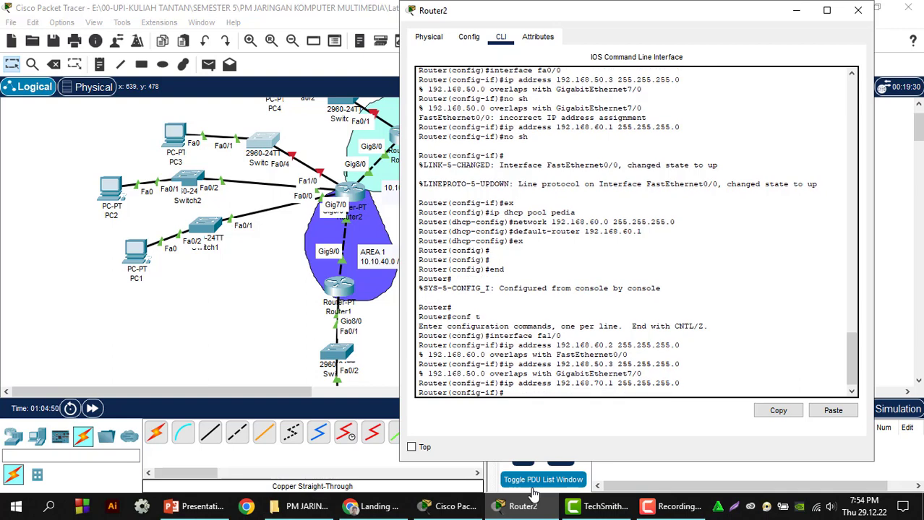
{"action": "type", "text": "no sh"}
{"action": "key", "text": "Return"}
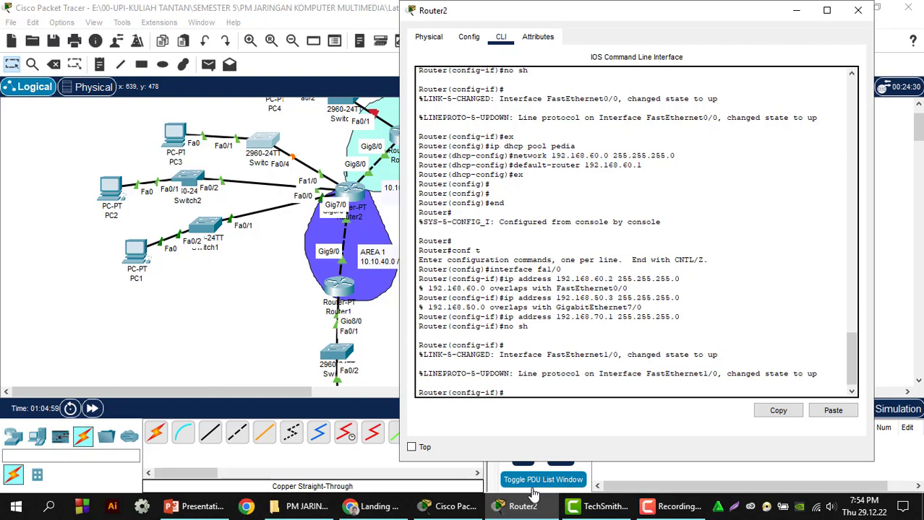
- Exit interface configuration and set the network of DHCP pool pedia to 192.168.70.1 with mask 255.255.255.0
{"action": "type", "text": "ex"}
{"action": "key", "text": "Return"}
{"action": "type", "text": "ig)#i"}
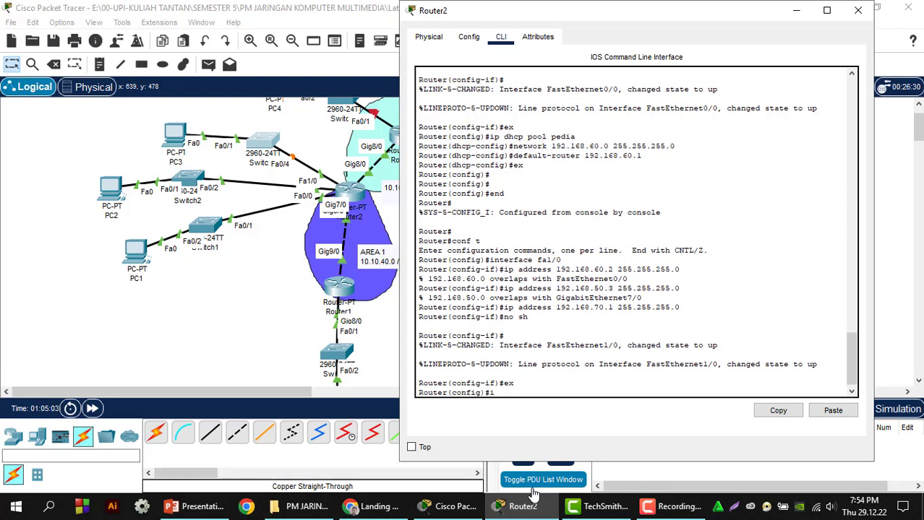
{"action": "type", "text": "p dhcp pool pedia"}
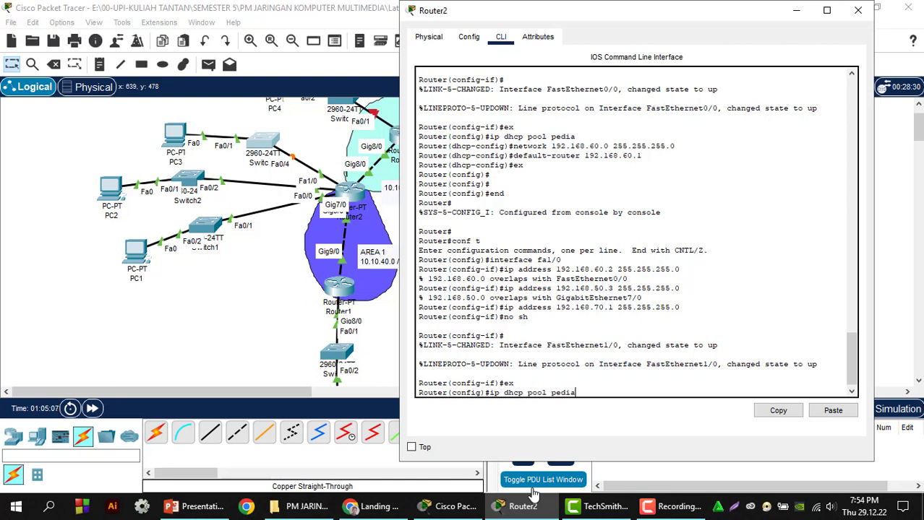
{"action": "key", "text": "Return"}
{"action": "type", "text": "net"}
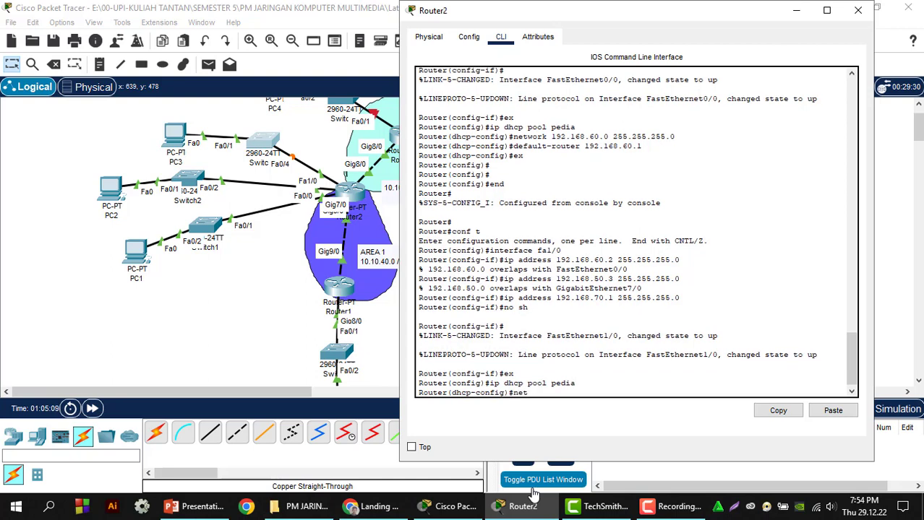
{"action": "type", "text": "work 192.1"}
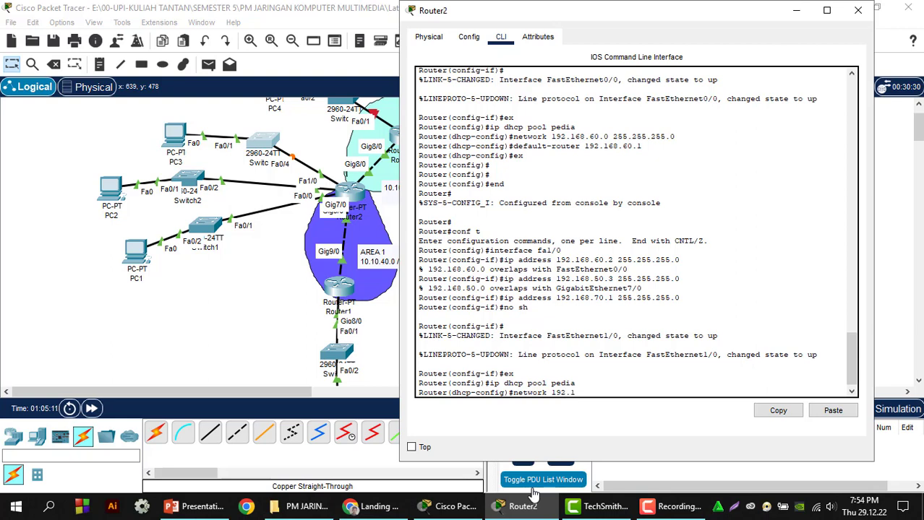
{"action": "type", "text": "68."}
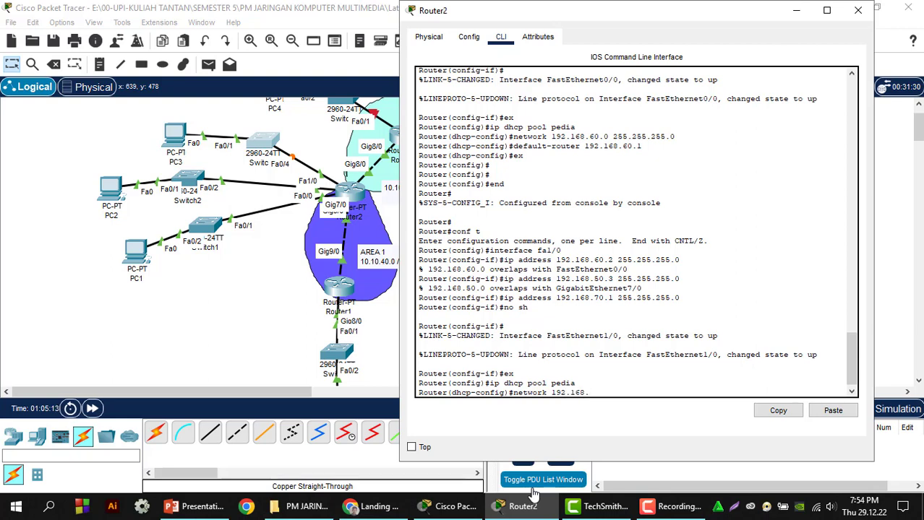
{"action": "type", "text": "70.1 255.255.255"}
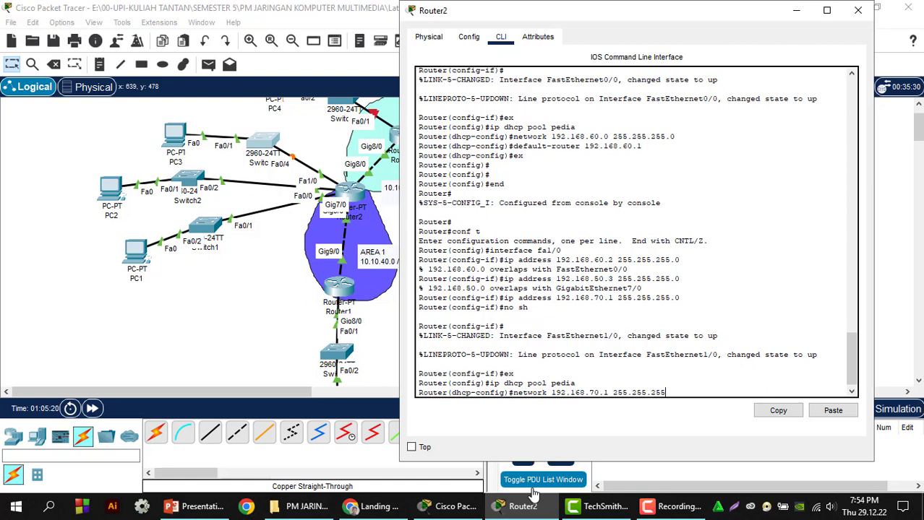
{"action": "type", "text": ".0"}
{"action": "key", "text": "Return"}
- Set the DHCP pool's default router to 192.168.70.1 and exit to global configuration mode
{"action": "type", "text": "defau"}
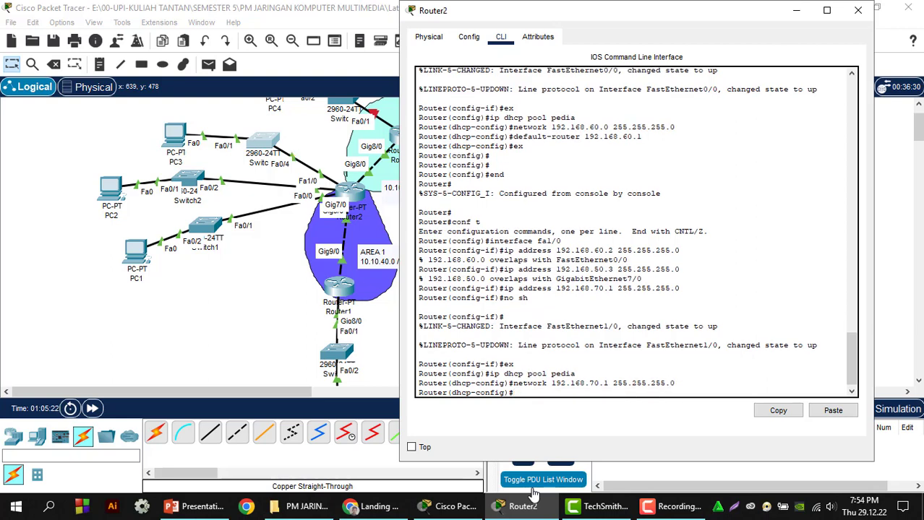
{"action": "type", "text": "lt-router 192.168."}
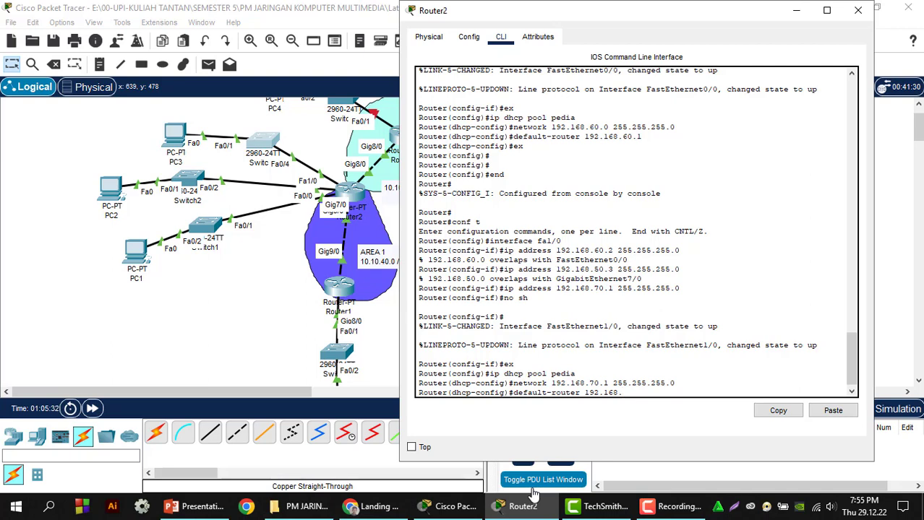
{"action": "type", "text": "70."}
{"action": "type", "text": "1"}
{"action": "key", "text": "Return"}
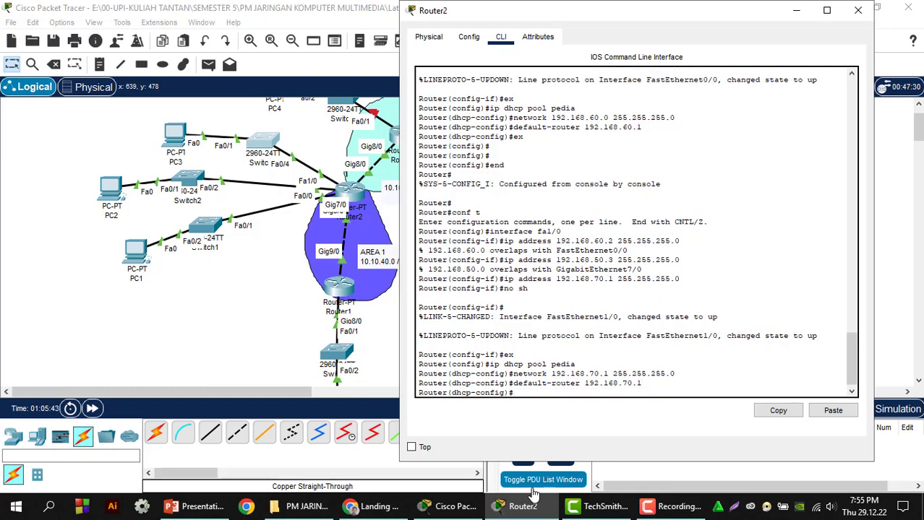
{"action": "type", "text": "ex"}
{"action": "key", "text": "Return"}
{"action": "key", "text": "Return"}
{"action": "key", "text": "Return"}
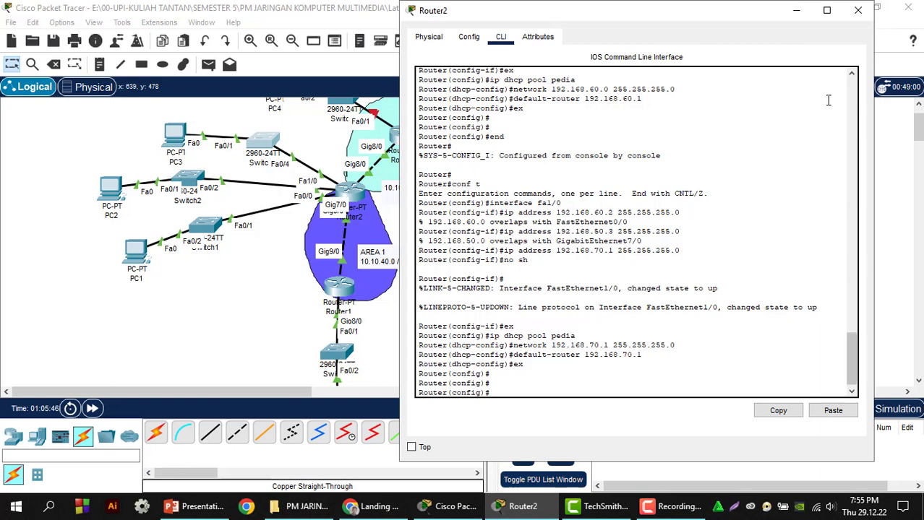
- Close Router2's window and fast-forward the network's simulation time repeatedly
{"action": "left_click", "coordinate": [858, 10]}
{"action": "left_click", "coordinate": [92, 409]}
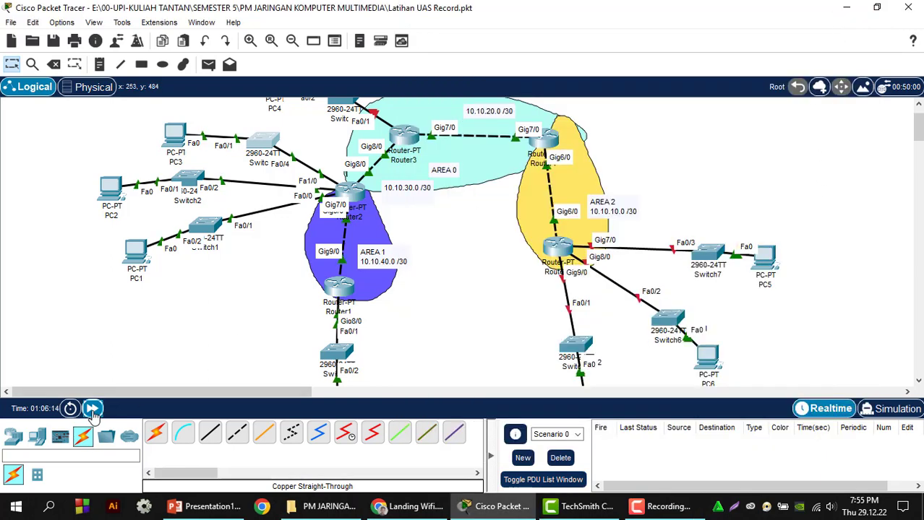
{"action": "left_click", "coordinate": [92, 410]}
{"action": "left_click", "coordinate": [93, 410]}
{"action": "left_click", "coordinate": [92, 409]}
{"action": "left_click", "coordinate": [92, 410]}
{"action": "left_click", "coordinate": [92, 410]}
{"action": "left_click", "coordinate": [93, 410]}
{"action": "left_click", "coordinate": [93, 409]}
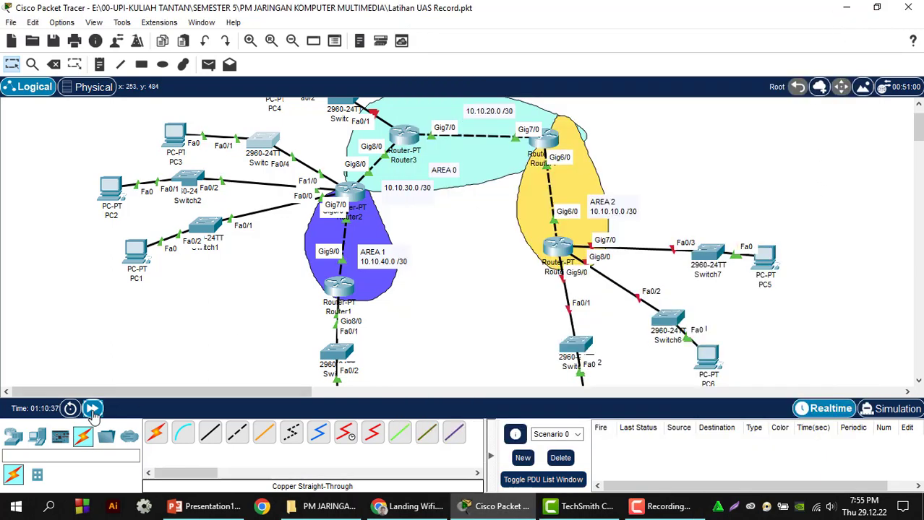
{"action": "left_click", "coordinate": [93, 409]}
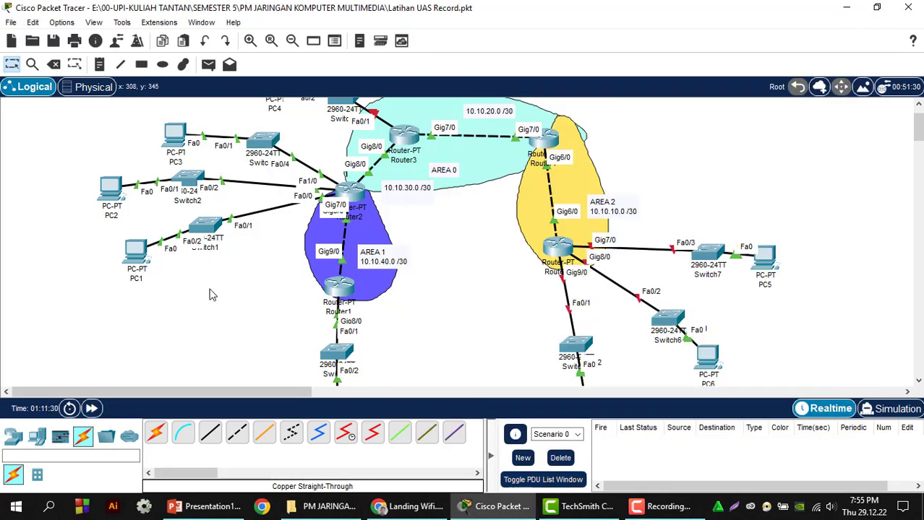
- Send simple test PDUs from PC3 to PC2 and from PC3 to PC0
{"action": "left_click", "coordinate": [208, 64]}
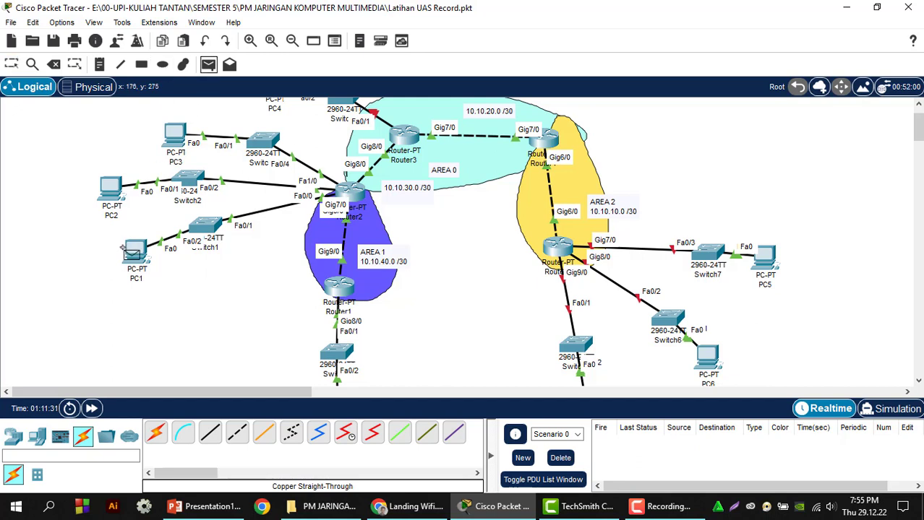
{"action": "left_click", "coordinate": [172, 134]}
{"action": "left_click", "coordinate": [112, 191]}
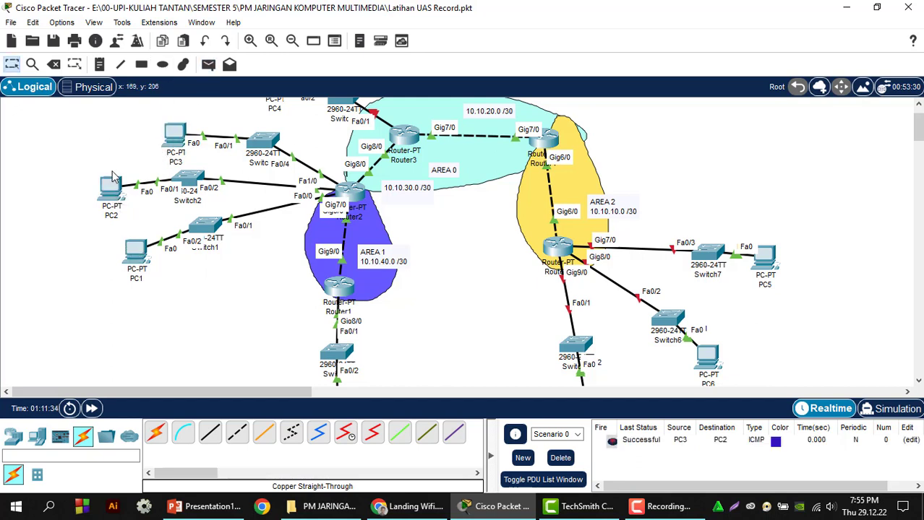
{"action": "left_click", "coordinate": [208, 64]}
{"action": "left_click", "coordinate": [174, 135]}
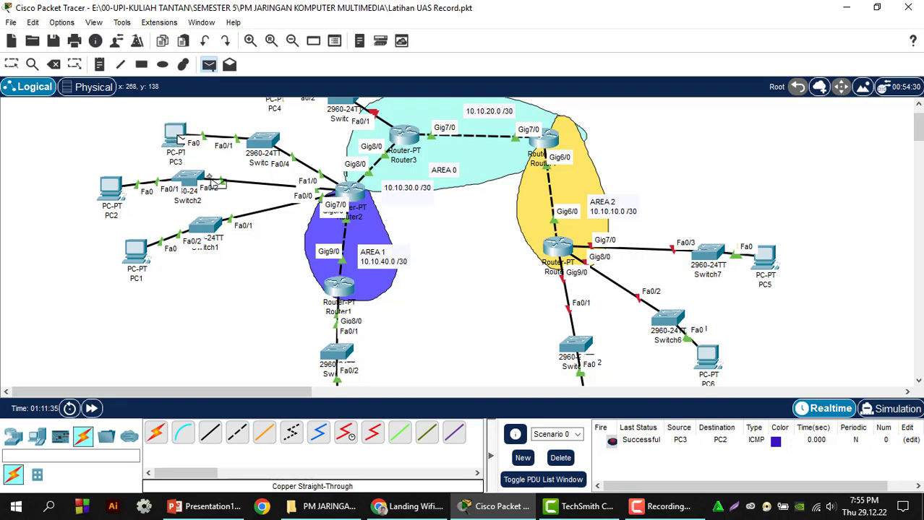
{"action": "scroll", "coordinate": [282, 237], "scroll_direction": "down", "scroll_amount": 3}
{"action": "left_click", "coordinate": [339, 347]}
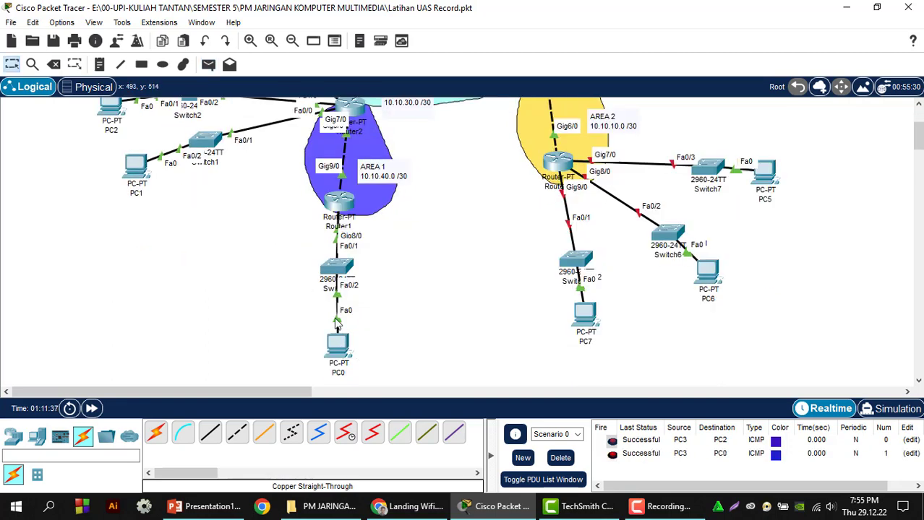
- Send simple test PDUs from PC1 to PC3 and again from PC3 to PC2
{"action": "scroll", "coordinate": [338, 324], "scroll_direction": "up", "scroll_amount": 3}
{"action": "left_click", "coordinate": [208, 64]}
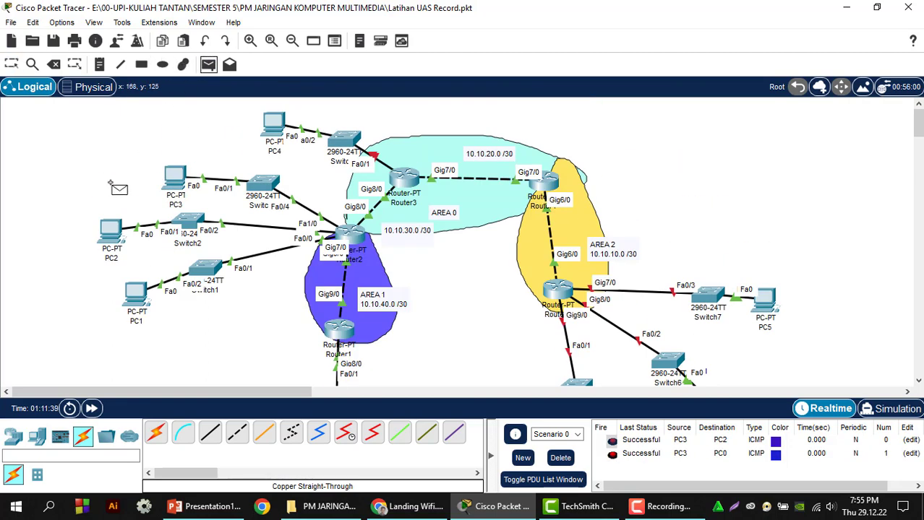
{"action": "left_click", "coordinate": [134, 290]}
{"action": "left_click", "coordinate": [172, 176]}
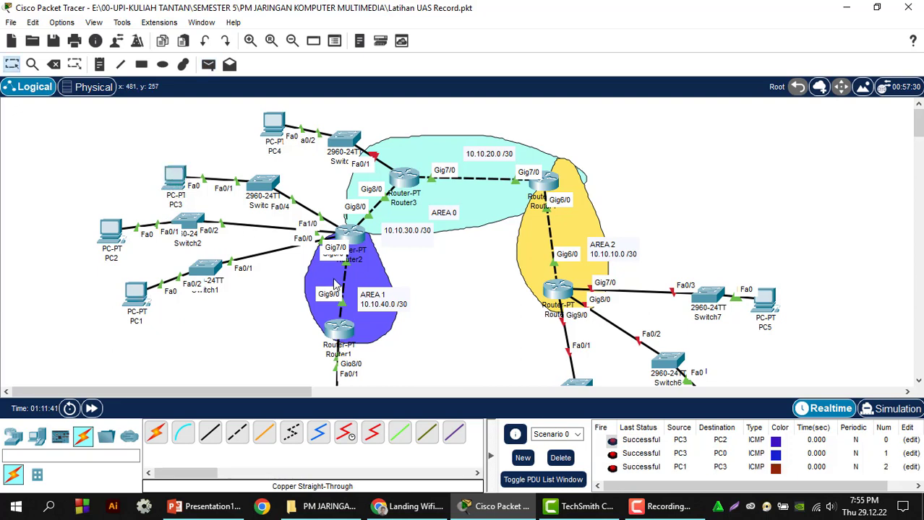
{"action": "left_click", "coordinate": [208, 64]}
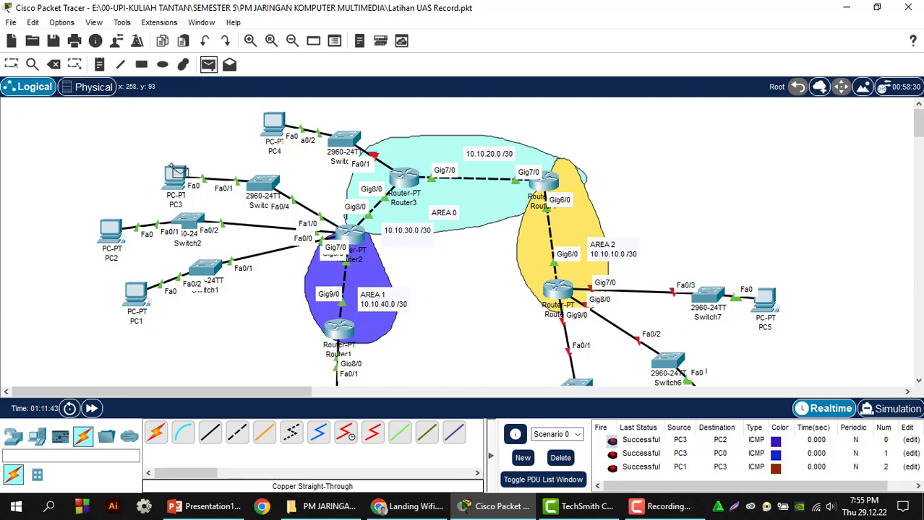
{"action": "left_click", "coordinate": [175, 176]}
{"action": "left_click", "coordinate": [111, 232]}
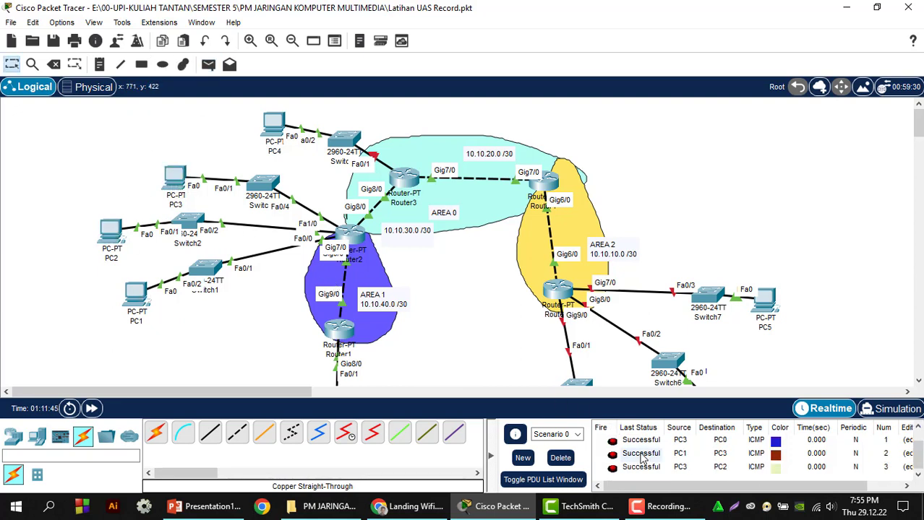
- Review the latest PDU results, look over the topology, and check PC4's device summary for its addressing
{"action": "scroll", "coordinate": [640, 454], "scroll_direction": "down", "scroll_amount": 1}
{"action": "scroll", "coordinate": [409, 234], "scroll_direction": "down", "scroll_amount": 3}
{"action": "scroll", "coordinate": [410, 233], "scroll_direction": "down", "scroll_amount": 2}
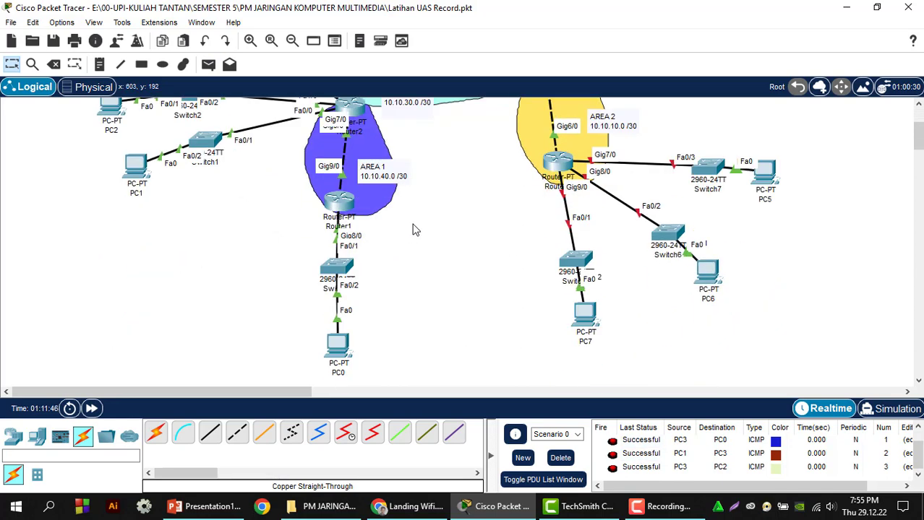
{"action": "scroll", "coordinate": [340, 192], "scroll_direction": "up", "scroll_amount": 3}
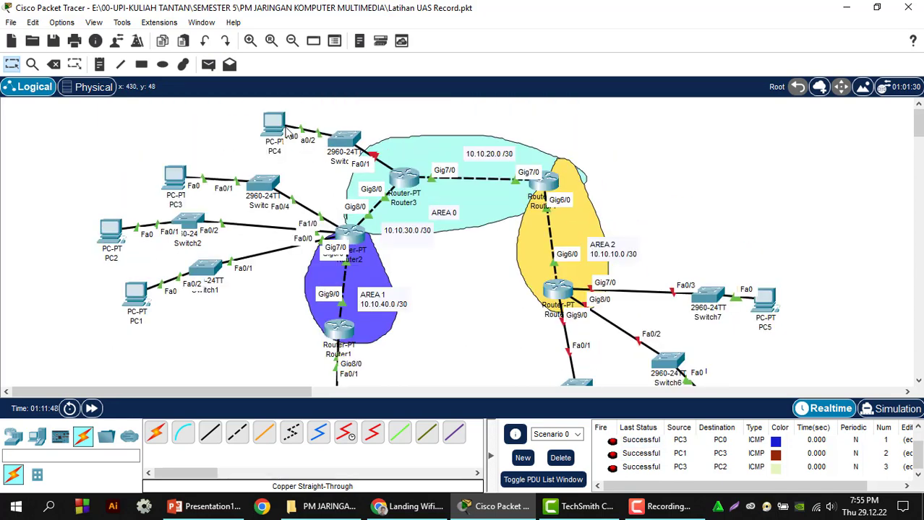
{"action": "mouse_move", "coordinate": [275, 127]}
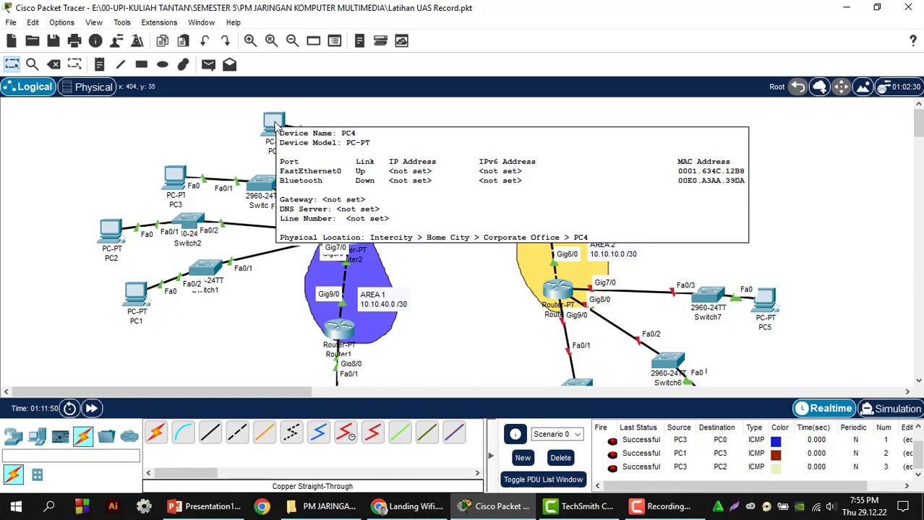
- Set PC4's IPv4 gateway and DNS configuration to DHCP and close its window
{"action": "left_click", "coordinate": [276, 127]}
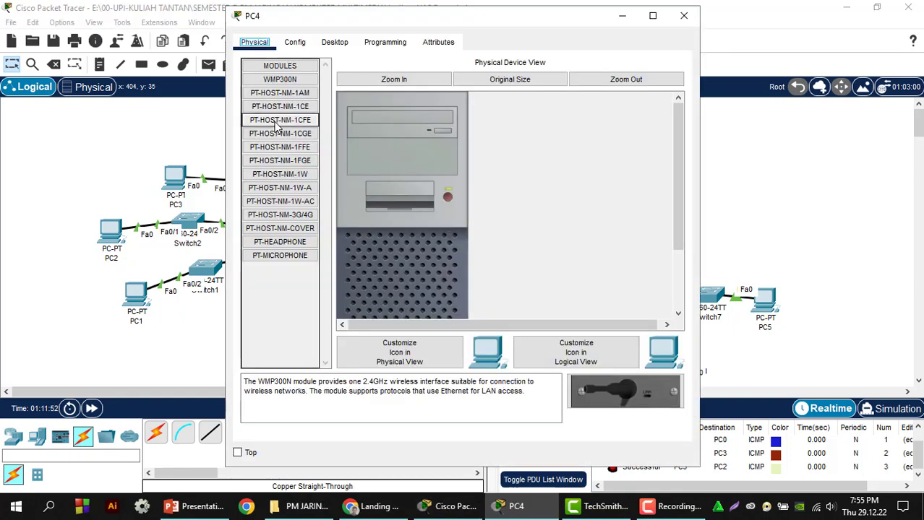
{"action": "left_click", "coordinate": [294, 44]}
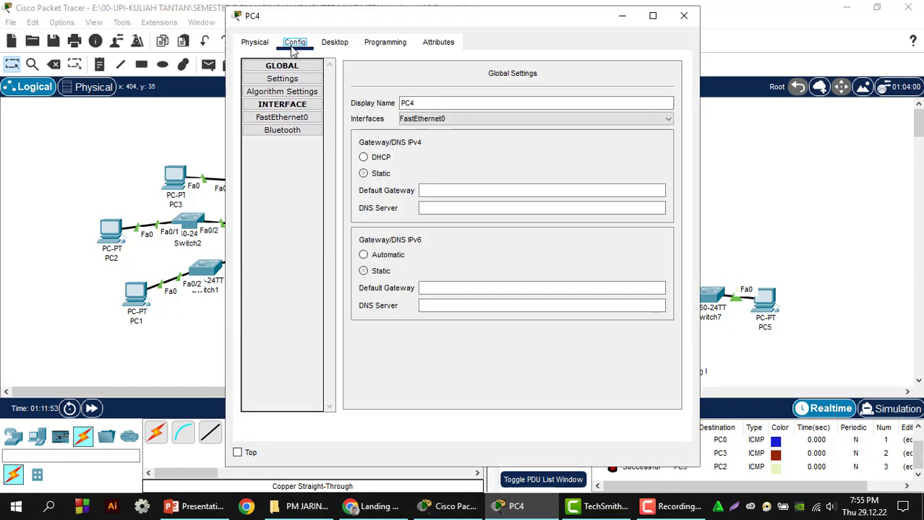
{"action": "left_click", "coordinate": [363, 157]}
{"action": "left_click", "coordinate": [685, 15]}
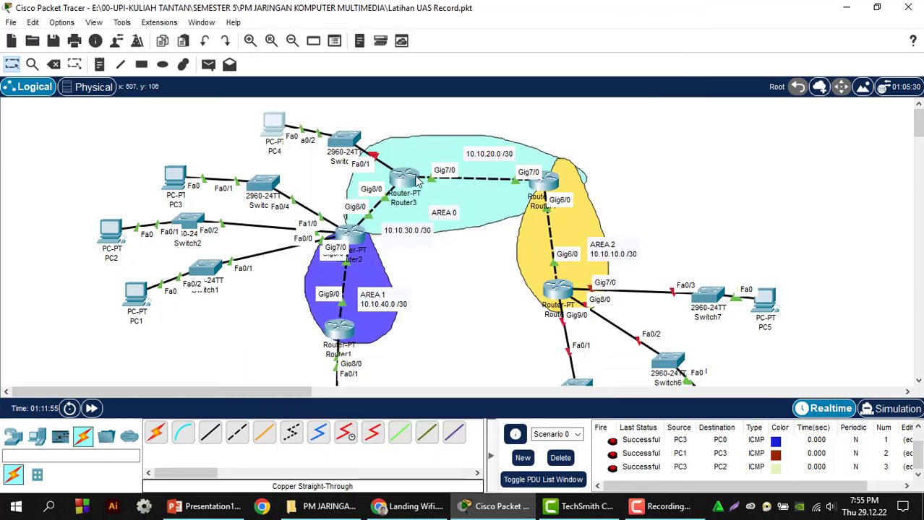
- Open Router3's command line beside the topology and enter global configuration mode
{"action": "left_click", "coordinate": [417, 180]}
{"action": "left_click_drag", "start_coordinate": [380, 17], "coordinate": [637, 43]}
{"action": "left_click", "coordinate": [626, 392]}
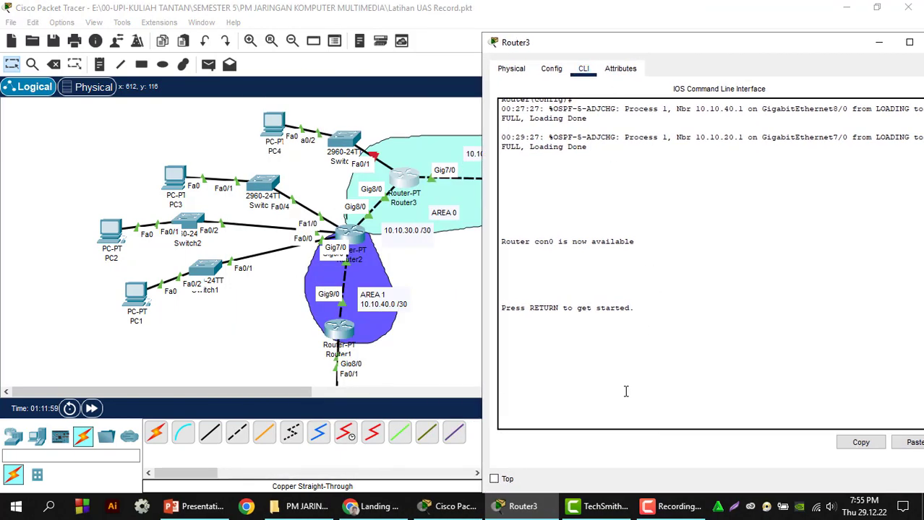
{"action": "key", "text": "Return"}
{"action": "key", "text": "Return"}
{"action": "key", "text": "Return"}
{"action": "type", "text": "en"}
{"action": "key", "text": "Return"}
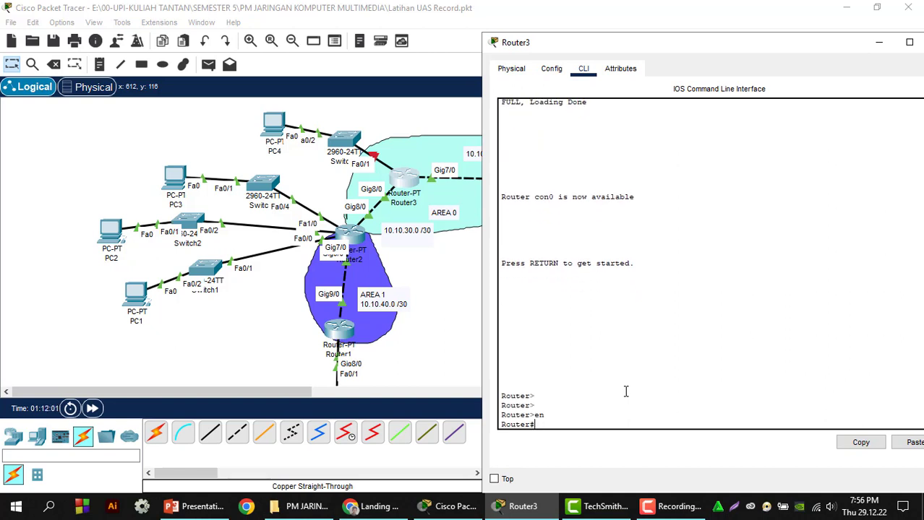
{"action": "type", "text": "conf t"}
{"action": "key", "text": "Return"}
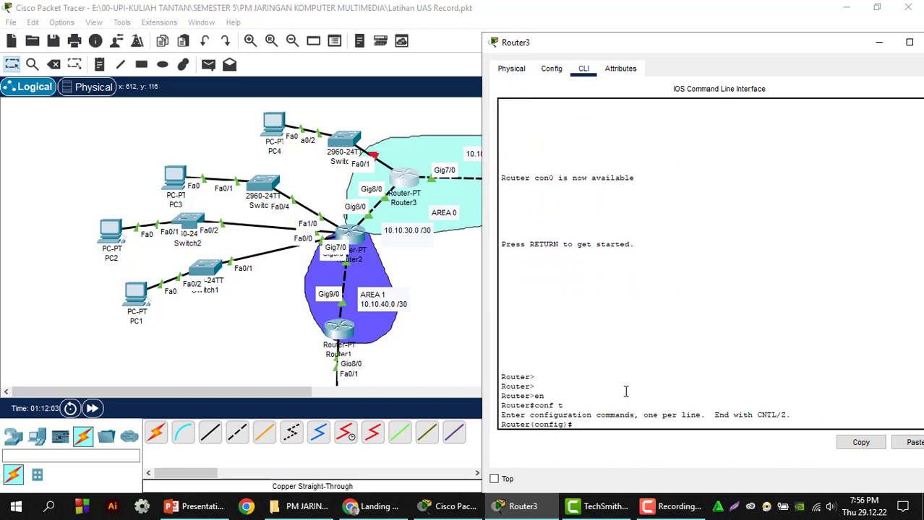
- Shift the switch between PC4 and Router3 to uncover the port label, and enter Router3's interface gig9/0 configuration
{"action": "type", "text": "interface"}
{"action": "left_click", "coordinate": [325, 146]}
{"action": "mouse_move", "coordinate": [325, 146]}
{"action": "left_mouse_down"}
{"action": "mouse_move", "coordinate": [301, 152]}
{"action": "mouse_move", "coordinate": [332, 143]}
{"action": "left_mouse_up"}
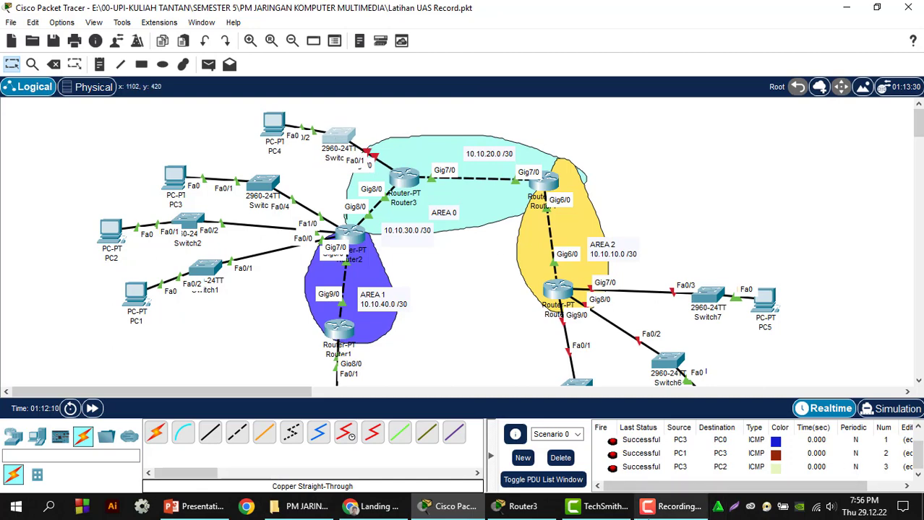
{"action": "mouse_move", "coordinate": [517, 510]}
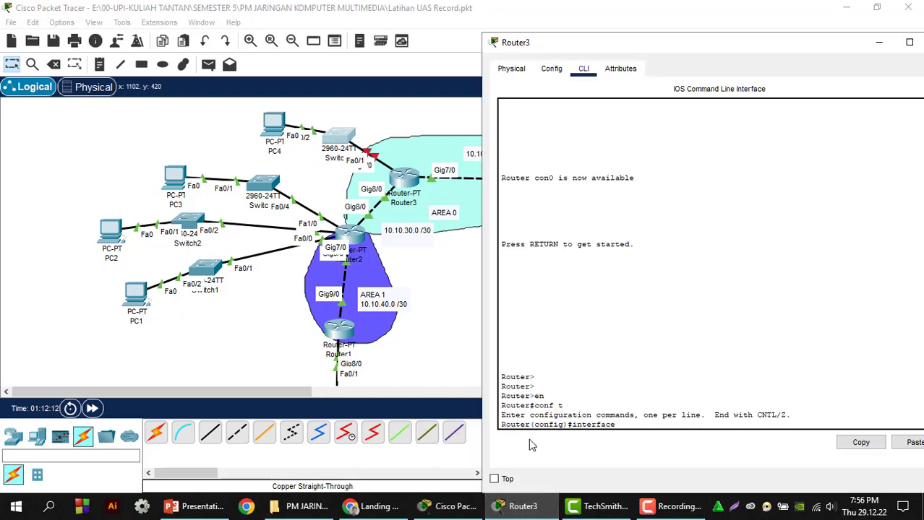
{"action": "type", "text": "gig9/0"}
{"action": "key", "text": "Return"}
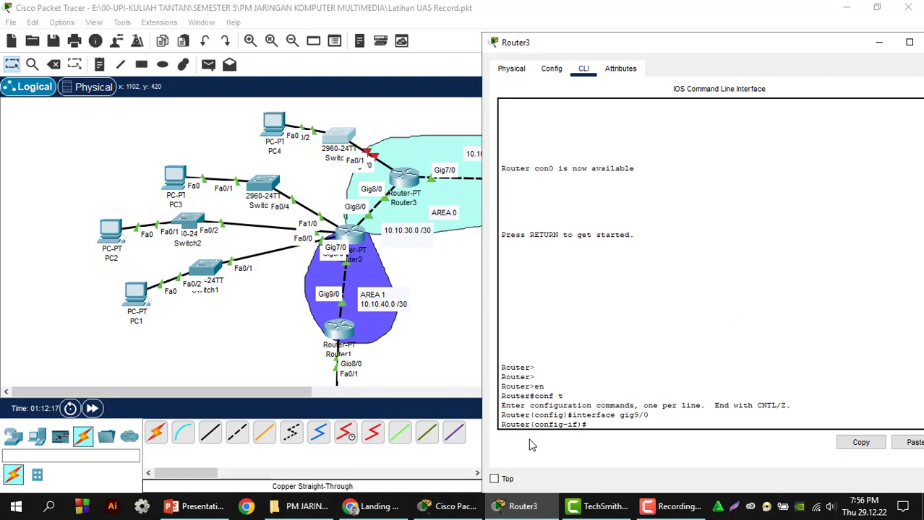
- Assign 192.168.80.1 with mask 255.255.255.0 to Router3's gig9/0, enable the interface, and return to global configuration
{"action": "type", "text": "ip address 192"}
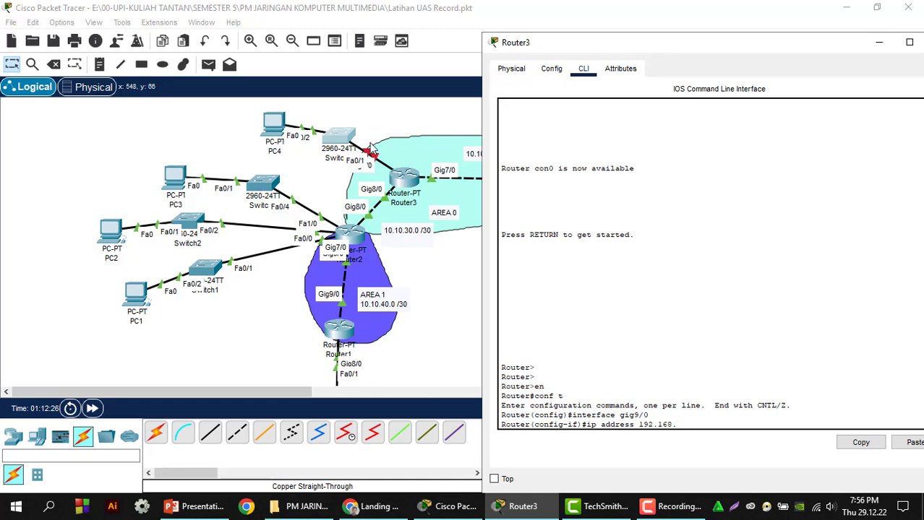
{"action": "type", "text": ".168.8"}
{"action": "type", "text": "0.1 255.255"}
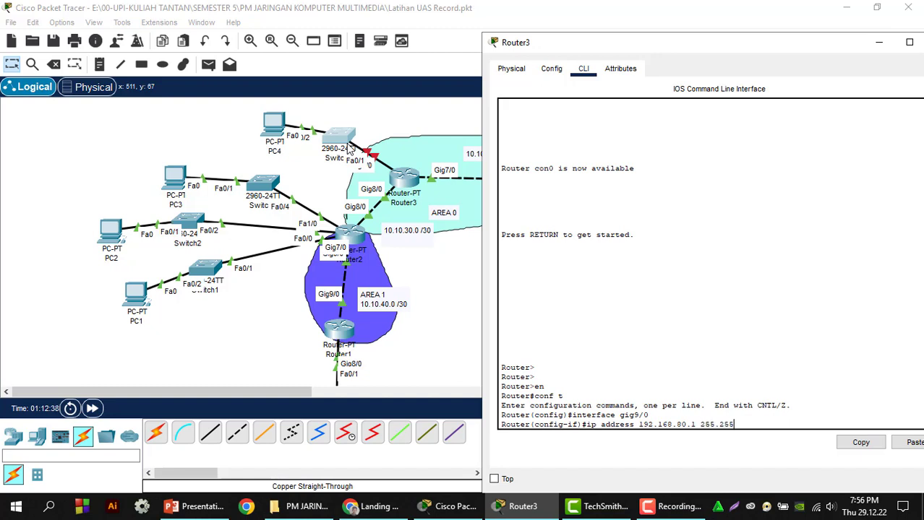
{"action": "type", "text": ".255.0"}
{"action": "key", "text": "Return"}
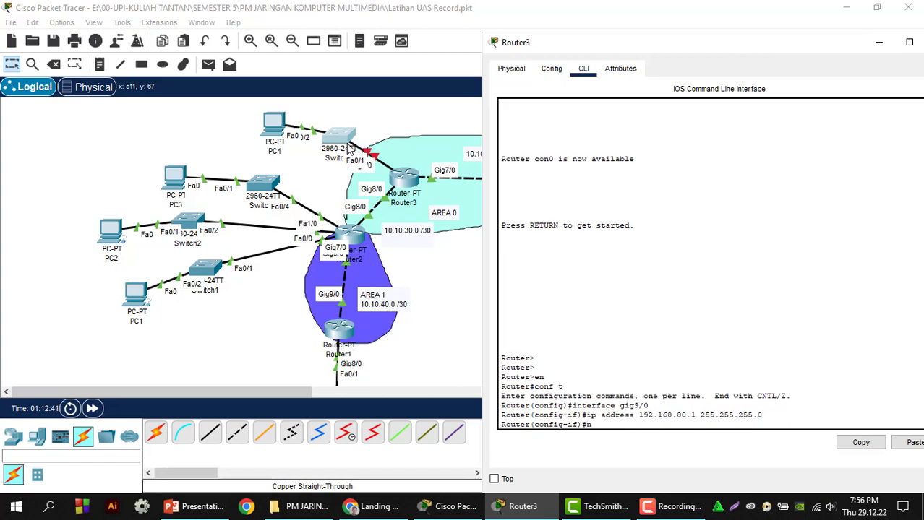
{"action": "type", "text": "no sh"}
{"action": "key", "text": "Return"}
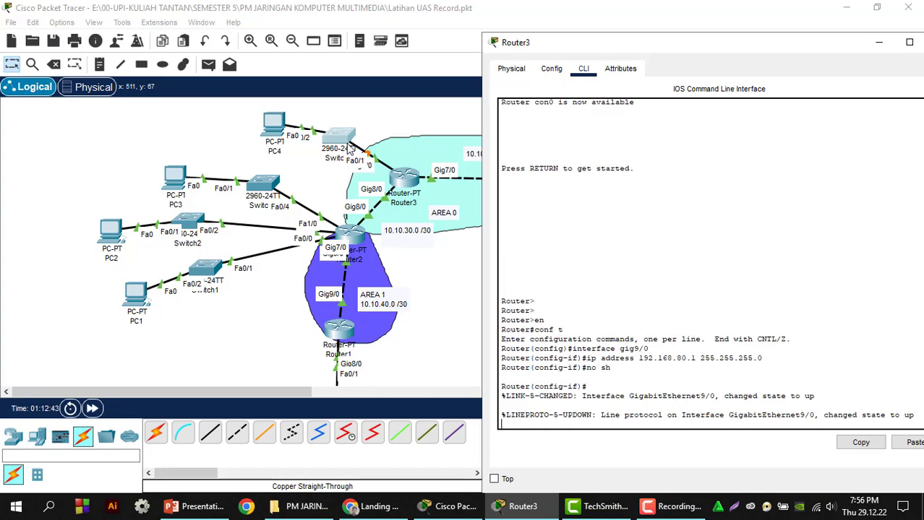
{"action": "key", "text": "Return"}
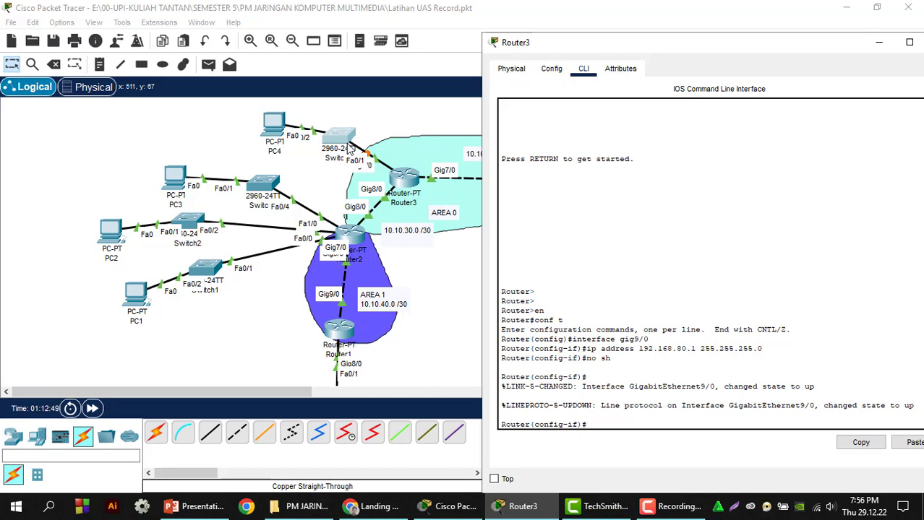
{"action": "type", "text": "ex"}
{"action": "key", "text": "Return"}
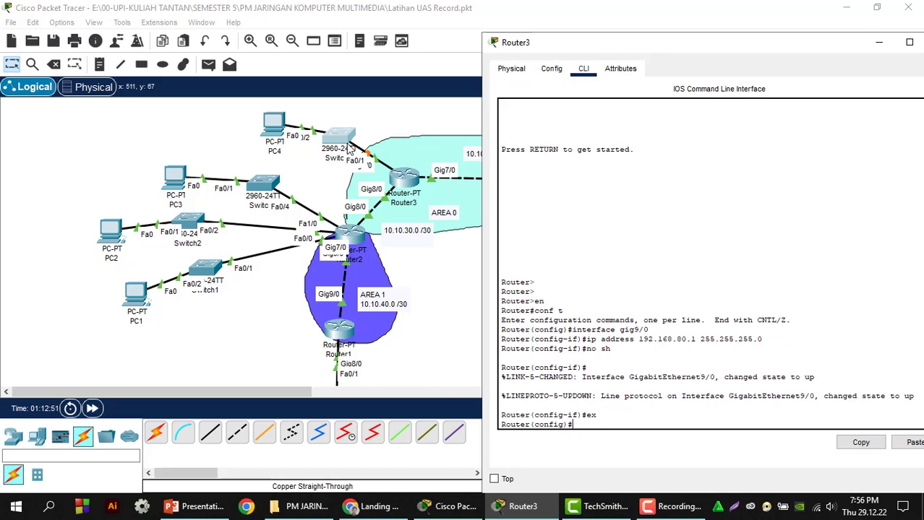
- Create the DHCP pool pedia on Router3 with network 192.168.80.0 255.255.255.0 and default router 192.168.80.1, then leave pool configuration
{"action": "type", "text": "ip dhcp pool pedia"}
{"action": "key", "text": "Return"}
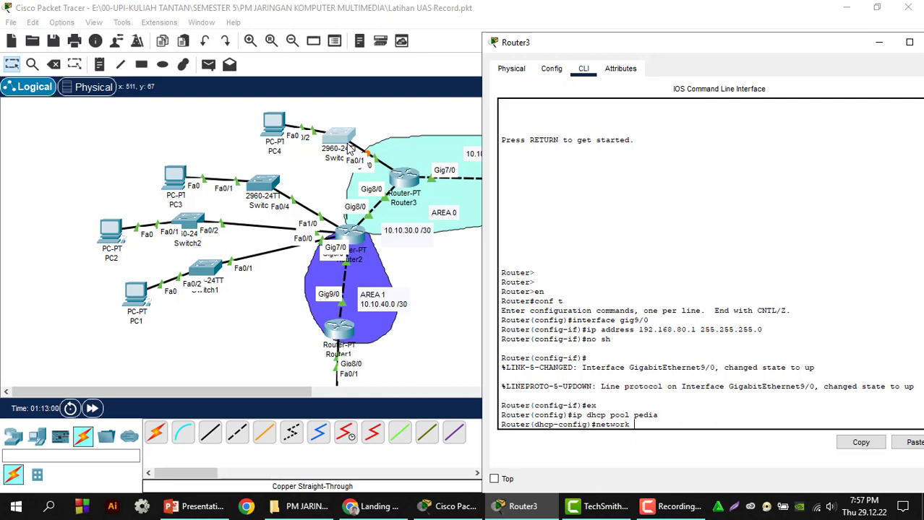
{"action": "type", "text": "network 192.168.80.0 255.255.255.0"}
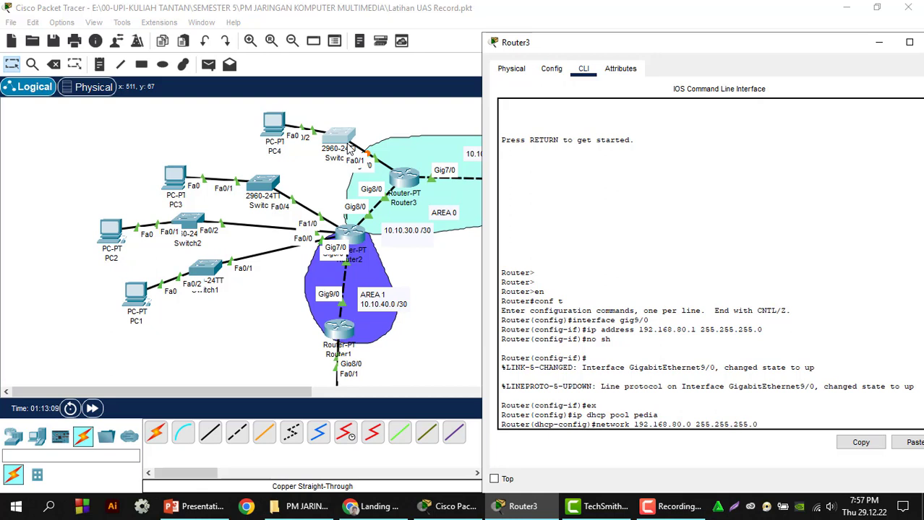
{"action": "key", "text": "Return"}
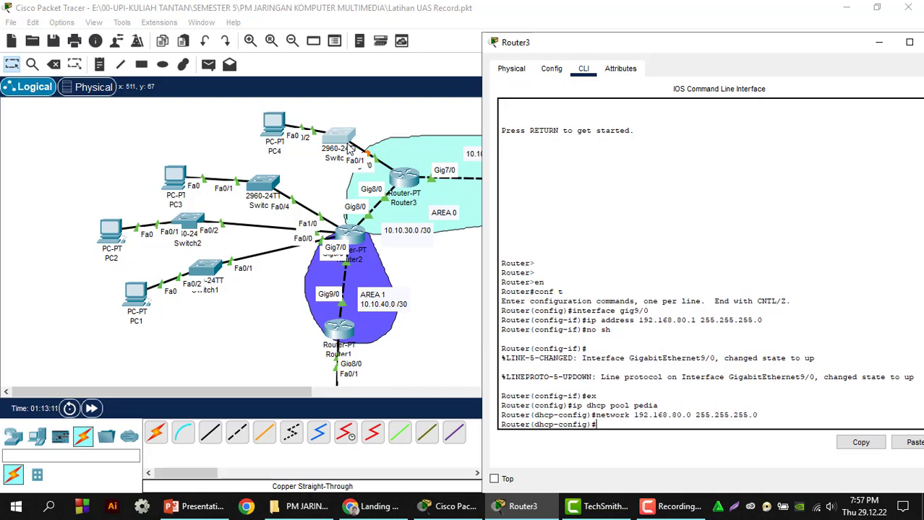
{"action": "type", "text": "def"}
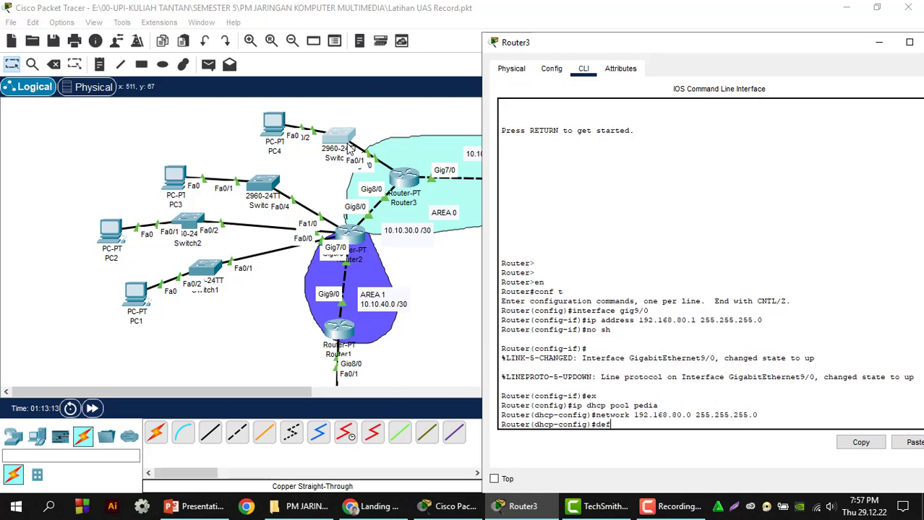
{"action": "type", "text": "ault-router 192.168."}
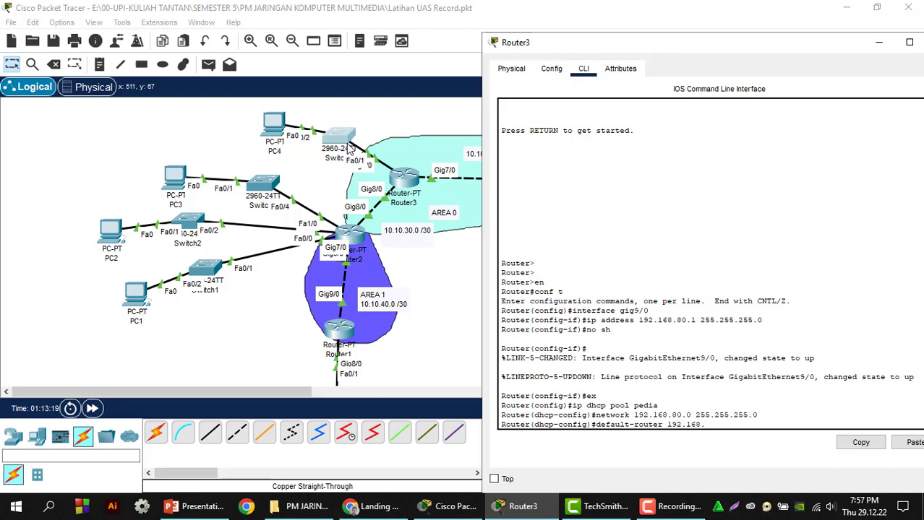
{"action": "type", "text": "80.1"}
{"action": "key", "text": "Return"}
{"action": "type", "text": "ex"}
{"action": "key", "text": "Return"}
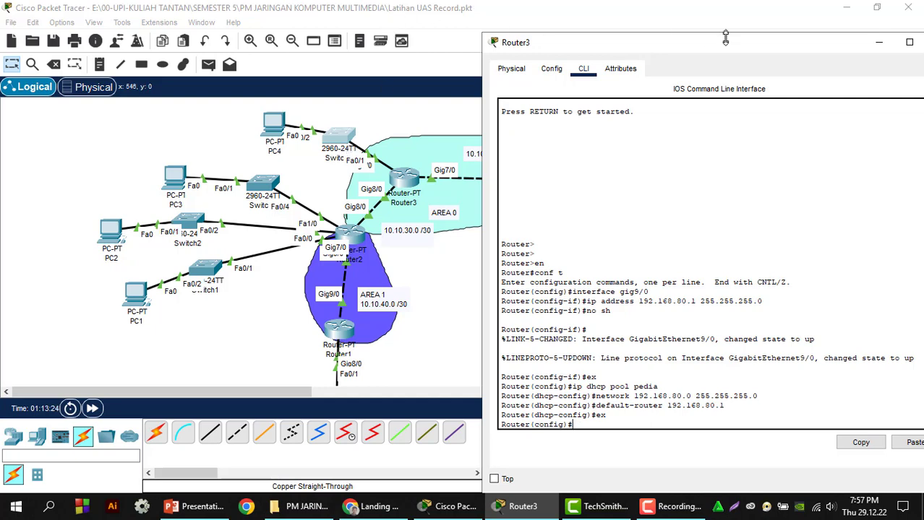
- Close Router3's window and send a simple test PDU from PC4 to PC3, checking its status in the PDU list
{"action": "left_click_drag", "start_coordinate": [727, 48], "coordinate": [625, 57]}
{"action": "left_click", "coordinate": [837, 57]}
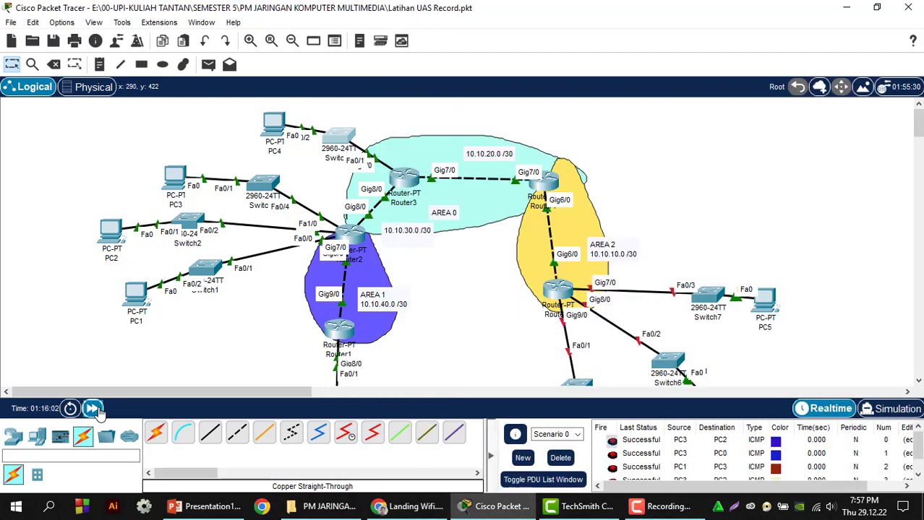
{"action": "left_click", "coordinate": [208, 64]}
{"action": "left_click", "coordinate": [274, 124]}
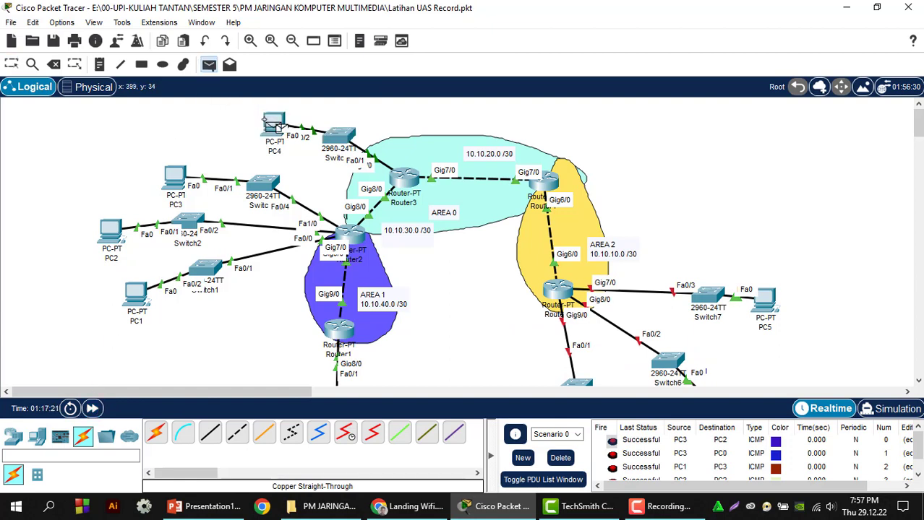
{"action": "left_click", "coordinate": [178, 175]}
{"action": "scroll", "coordinate": [680, 448], "scroll_direction": "down", "scroll_amount": 2}
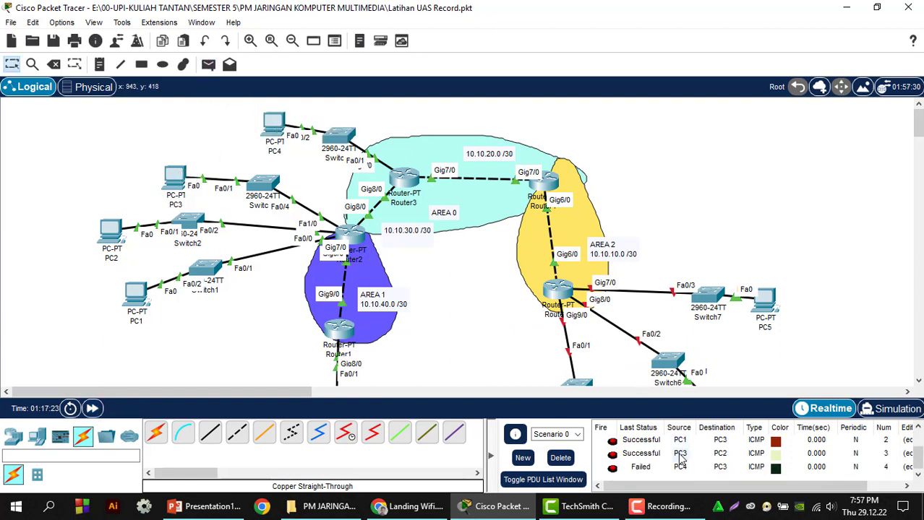
- Clear the scenario's PDU list and send a simple test PDU from PC1 to PC4
{"action": "left_click", "coordinate": [556, 459]}
{"action": "scroll", "coordinate": [506, 271], "scroll_direction": "down", "scroll_amount": 3}
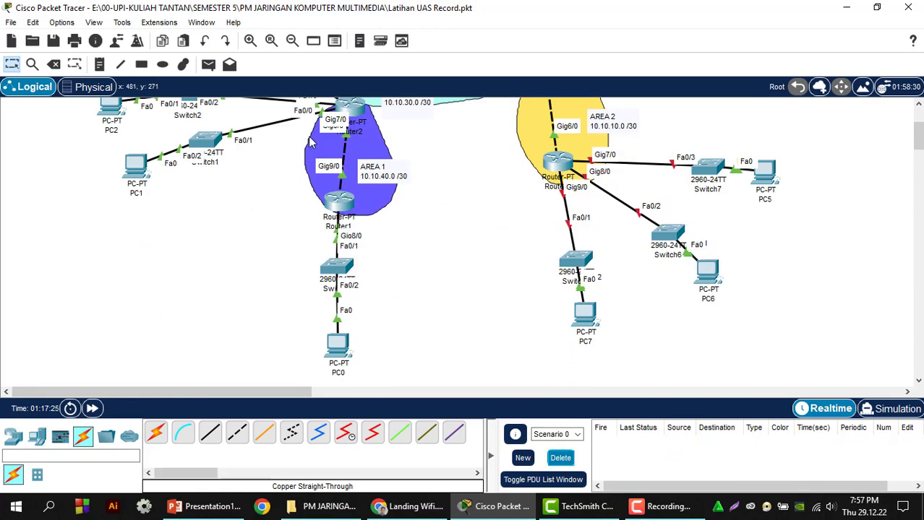
{"action": "left_click", "coordinate": [208, 65]}
{"action": "left_click", "coordinate": [136, 166]}
{"action": "scroll", "coordinate": [217, 195], "scroll_direction": "up", "scroll_amount": 3}
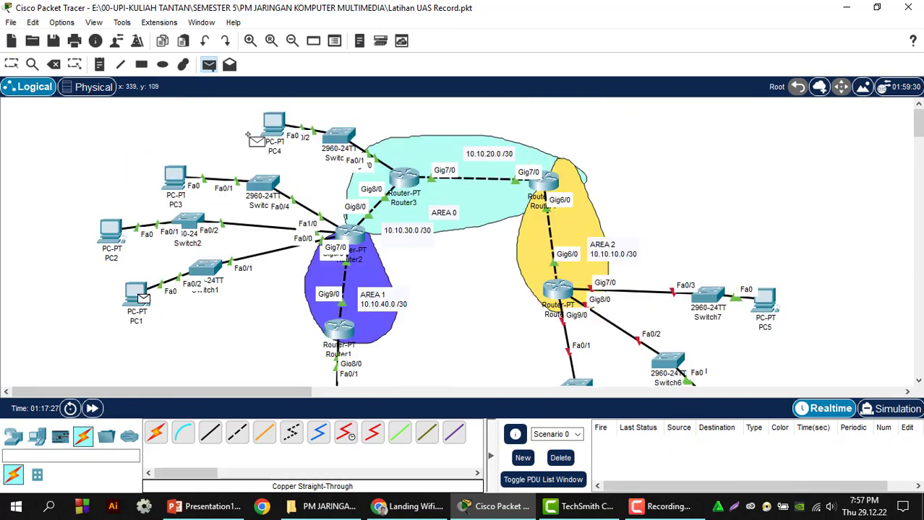
{"action": "left_click", "coordinate": [277, 124]}
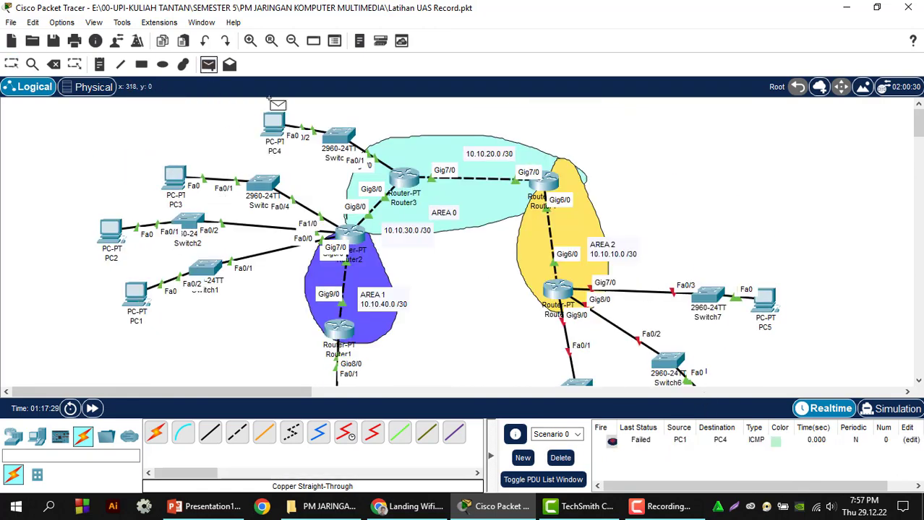
- Send simple test PDUs from PC4 to Router3 and from PC3 to PC4
{"action": "left_click", "coordinate": [277, 123]}
{"action": "left_click", "coordinate": [405, 179]}
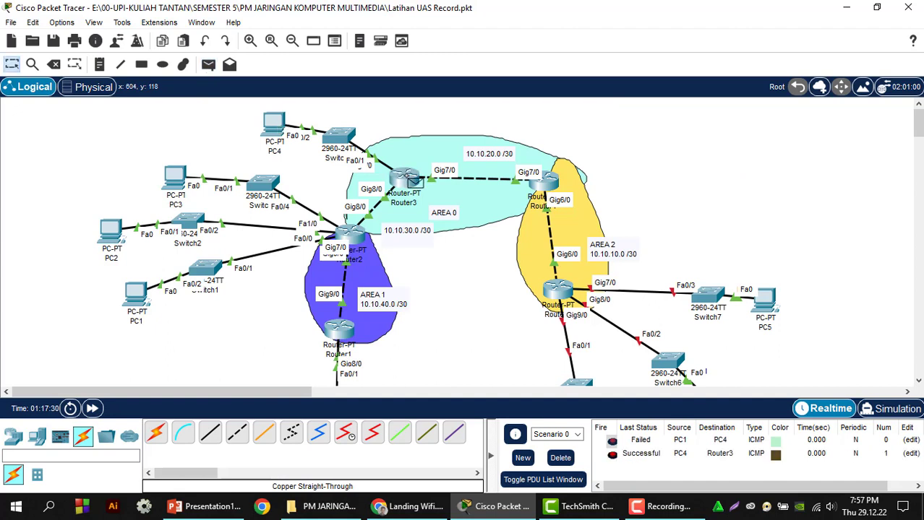
{"action": "left_click", "coordinate": [208, 65]}
{"action": "left_click", "coordinate": [175, 175]}
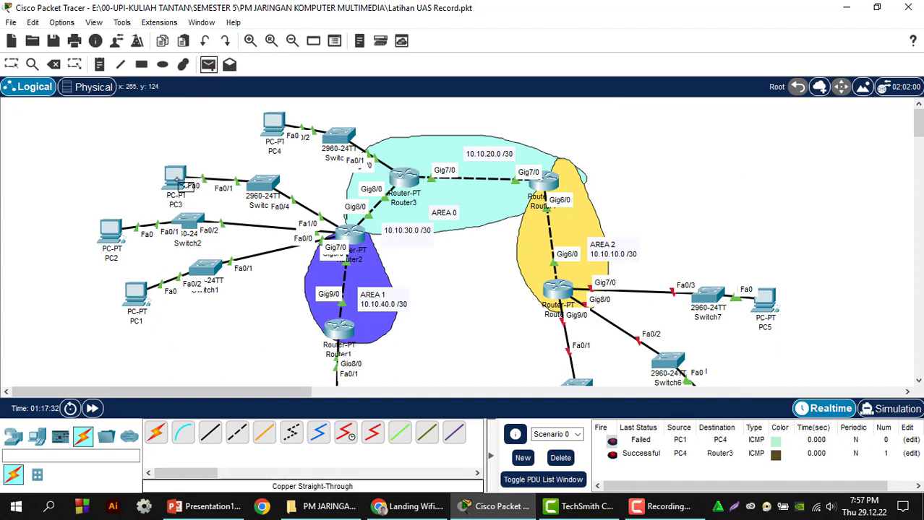
{"action": "left_click", "coordinate": [275, 130]}
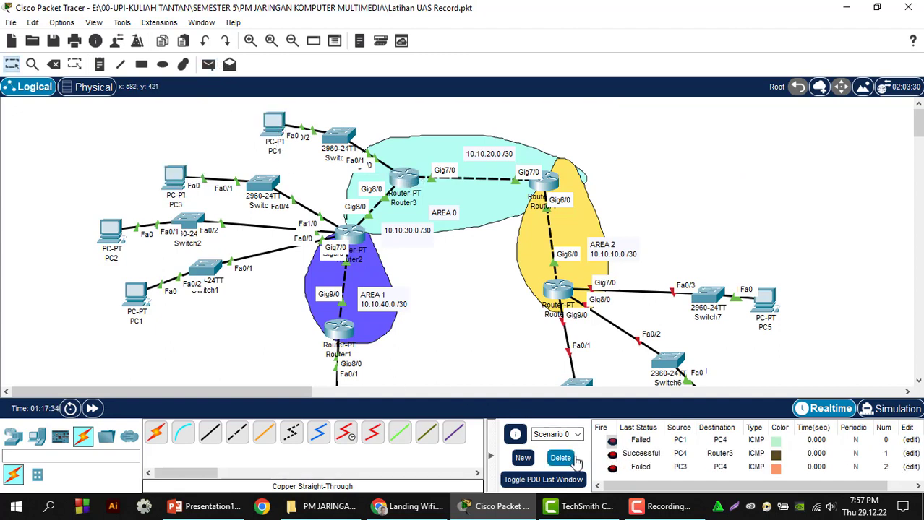
- Delete the scenario's PDU results and fast-forward the network's simulation time three times
{"action": "left_click", "coordinate": [560, 457]}
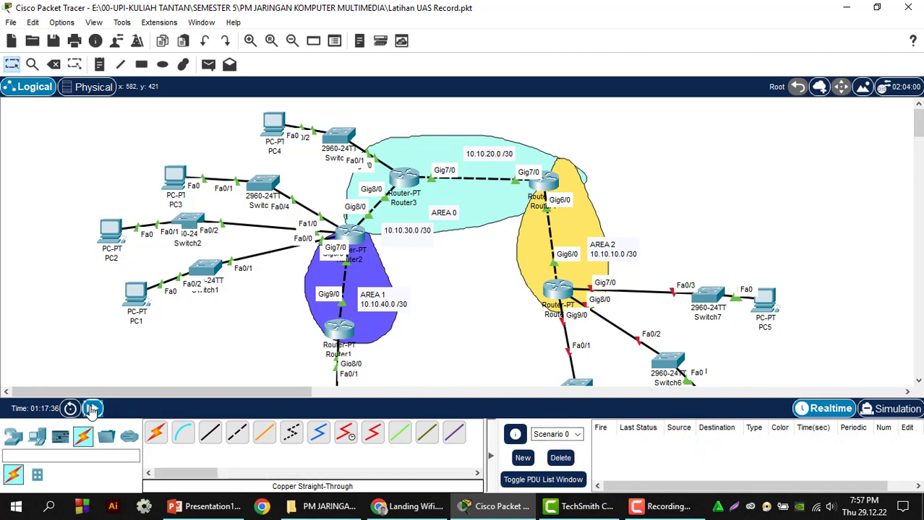
{"action": "left_click", "coordinate": [92, 409]}
{"action": "left_click", "coordinate": [92, 409]}
{"action": "left_click", "coordinate": [91, 409]}
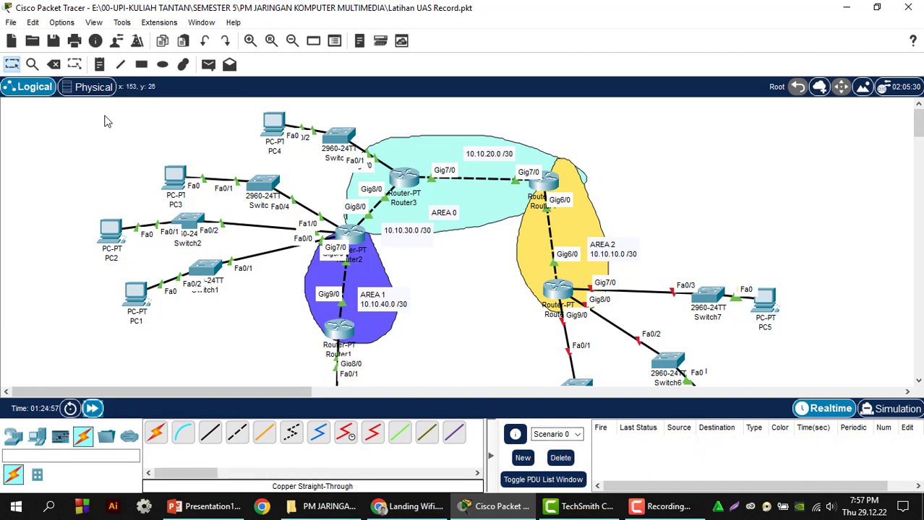
- Send simple test PDUs from PC4 to PC3 and from PC2 to PC4
{"action": "left_click", "coordinate": [208, 64]}
{"action": "left_click", "coordinate": [275, 126]}
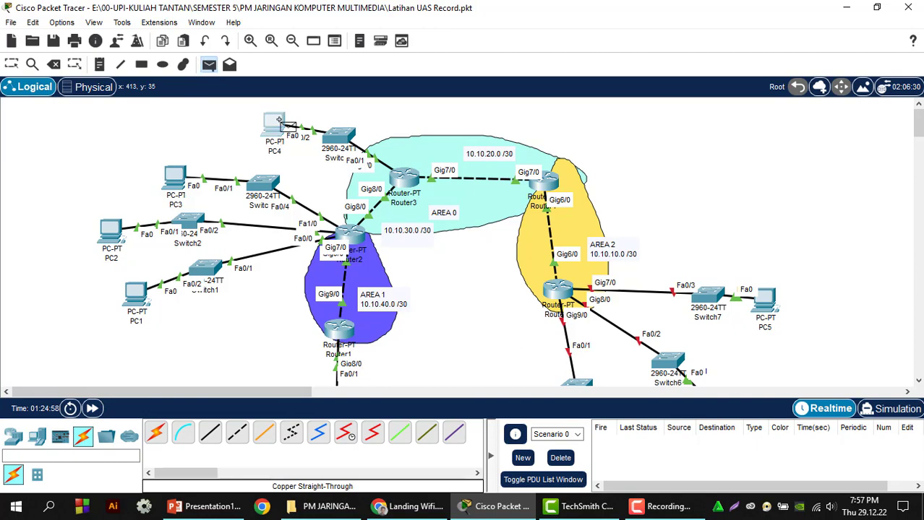
{"action": "left_click", "coordinate": [175, 178]}
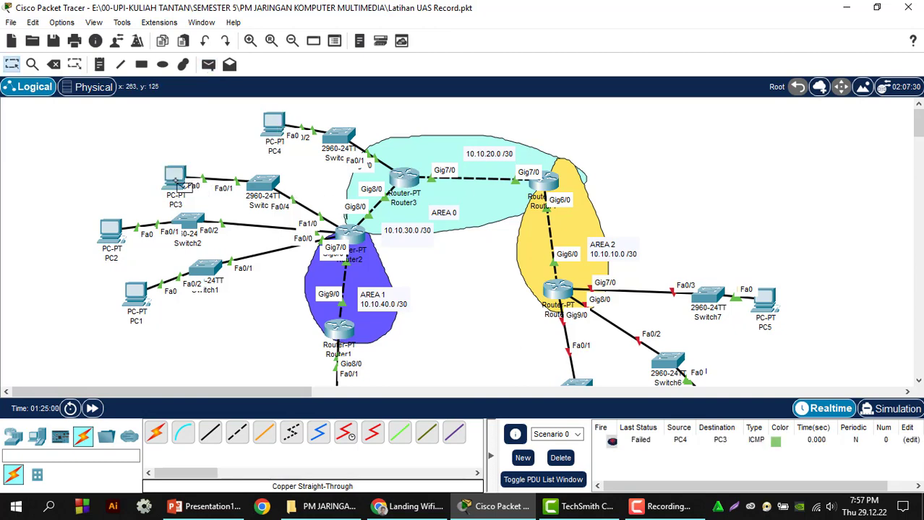
{"action": "scroll", "coordinate": [239, 187], "scroll_direction": "down", "scroll_amount": 2}
{"action": "left_click", "coordinate": [208, 64]}
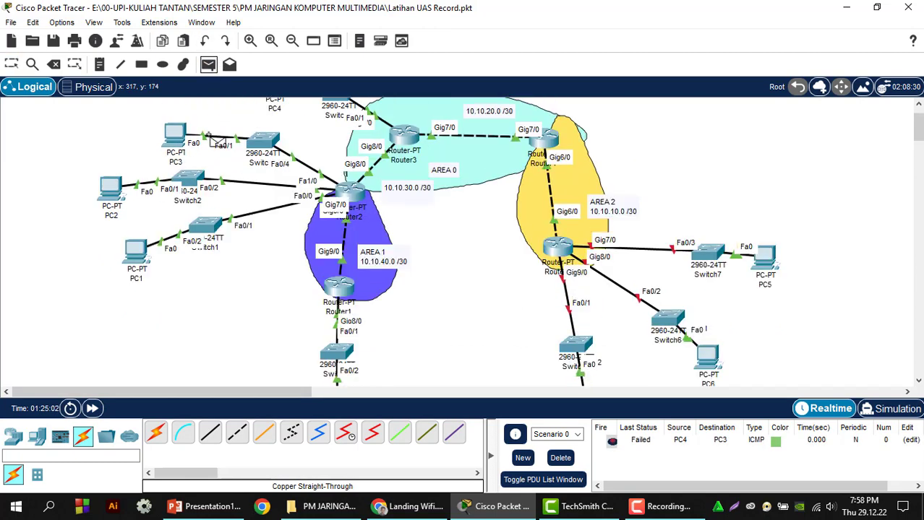
{"action": "scroll", "coordinate": [215, 140], "scroll_direction": "up", "scroll_amount": 1}
{"action": "left_click", "coordinate": [116, 191]}
{"action": "scroll", "coordinate": [180, 181], "scroll_direction": "up", "scroll_amount": 1}
{"action": "left_click", "coordinate": [273, 134]}
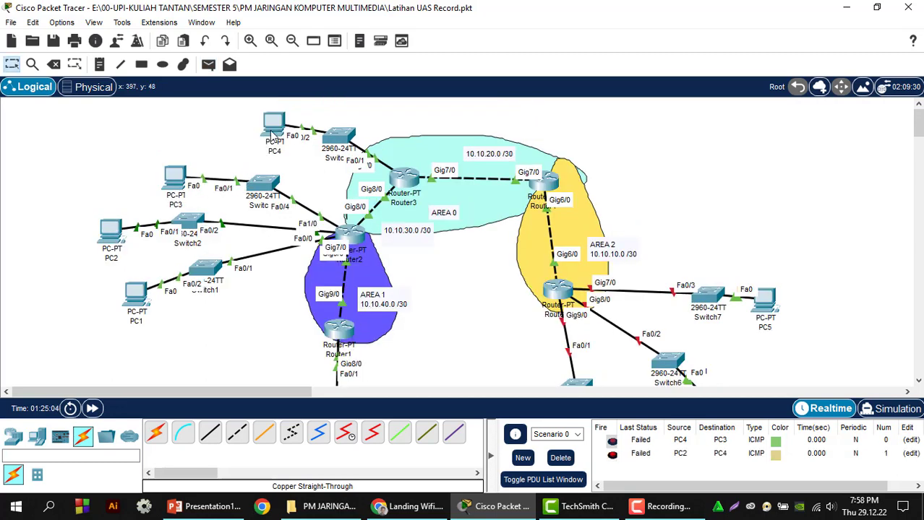
- Send simple test PDUs from PC3 to PC2 and from PC3 to PC4
{"action": "left_click", "coordinate": [209, 64]}
{"action": "left_click", "coordinate": [175, 177]}
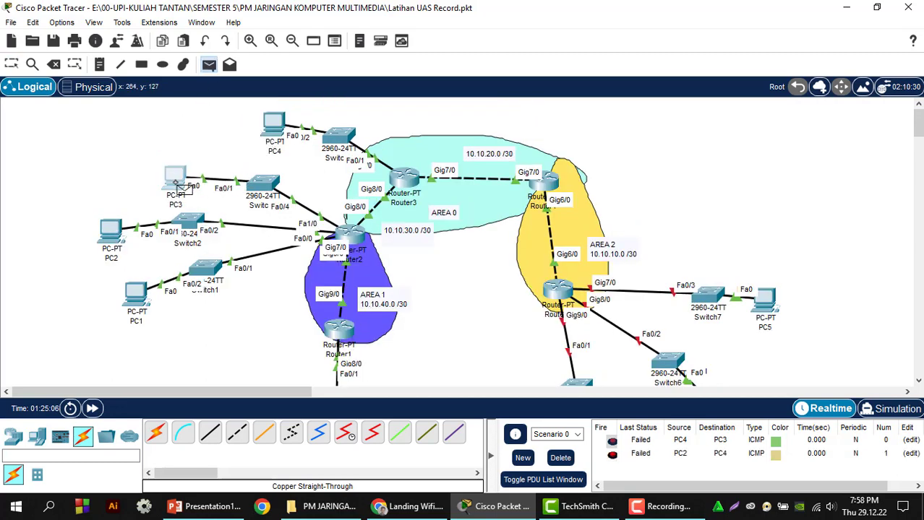
{"action": "left_click", "coordinate": [116, 228]}
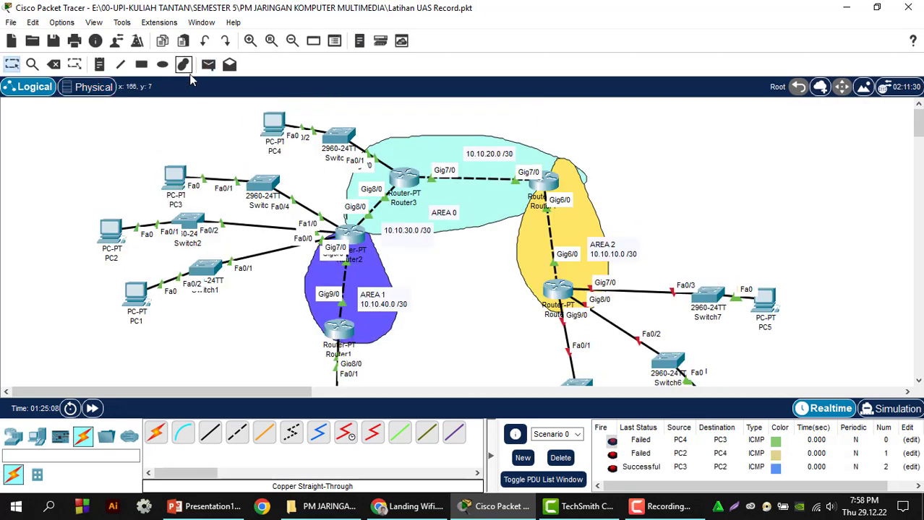
{"action": "left_click", "coordinate": [209, 65]}
{"action": "left_click", "coordinate": [175, 177]}
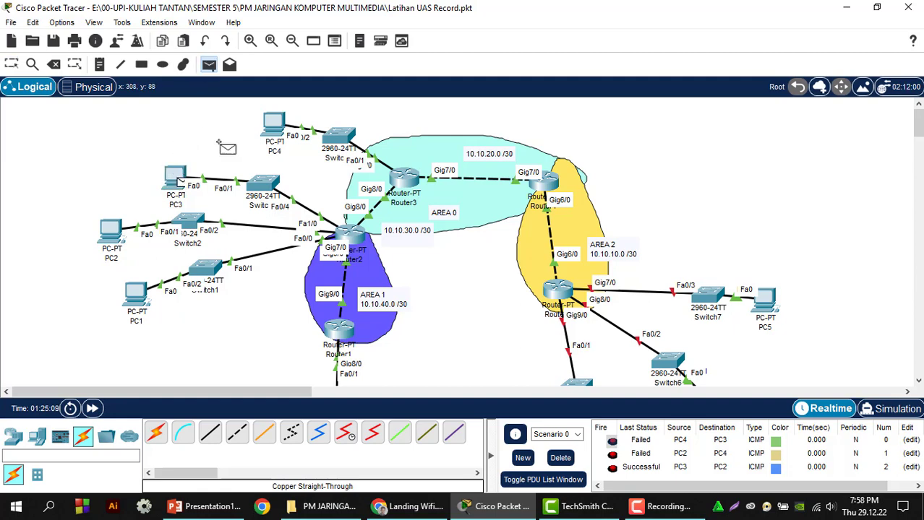
{"action": "left_click", "coordinate": [274, 125]}
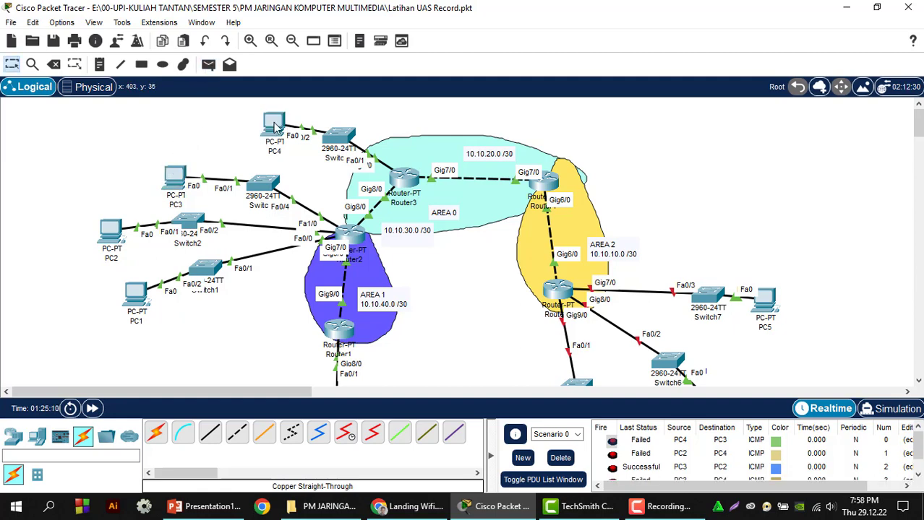
- Repeat the simple PDU test from PC3 to PC4 two more times
{"action": "left_click", "coordinate": [211, 66]}
{"action": "left_click", "coordinate": [177, 176]}
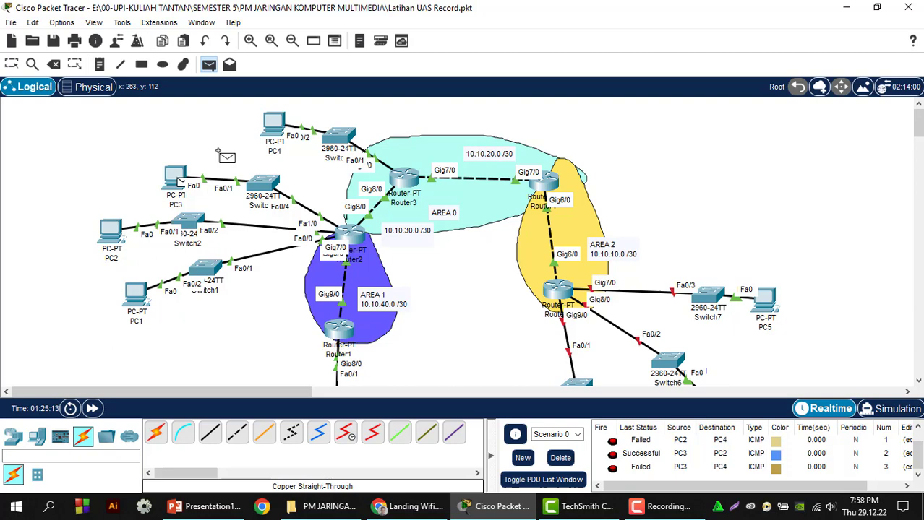
{"action": "left_click", "coordinate": [274, 128]}
{"action": "scroll", "coordinate": [665, 447], "scroll_direction": "down", "scroll_amount": 1}
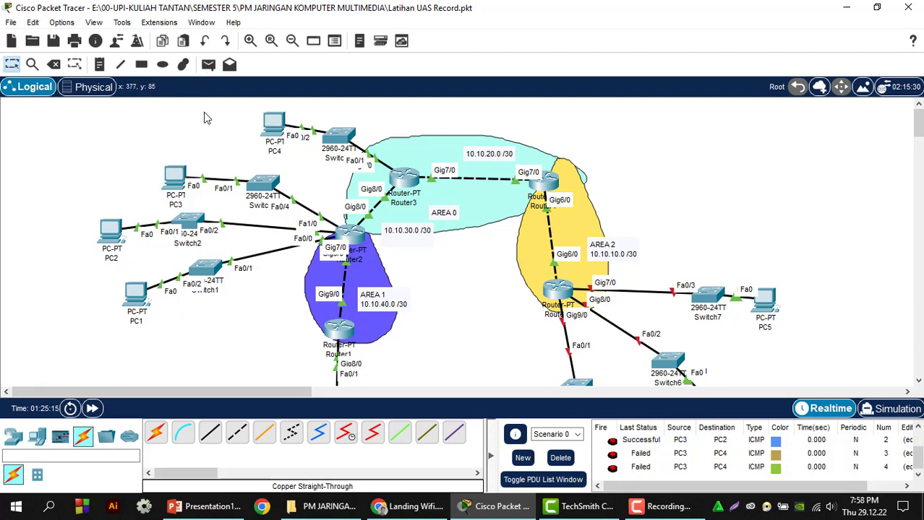
{"action": "left_click", "coordinate": [208, 64]}
{"action": "left_click", "coordinate": [178, 176]}
{"action": "left_click", "coordinate": [268, 130]}
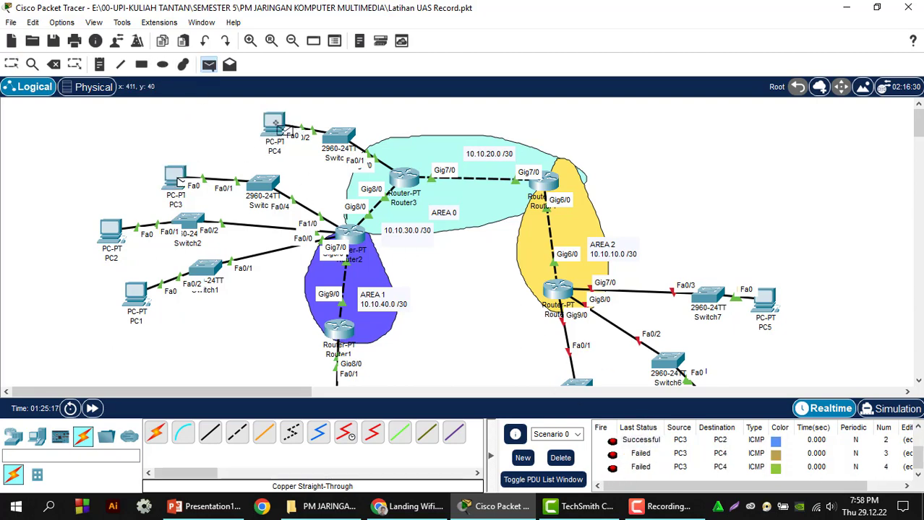
{"action": "scroll", "coordinate": [679, 453], "scroll_direction": "down", "scroll_amount": 1}
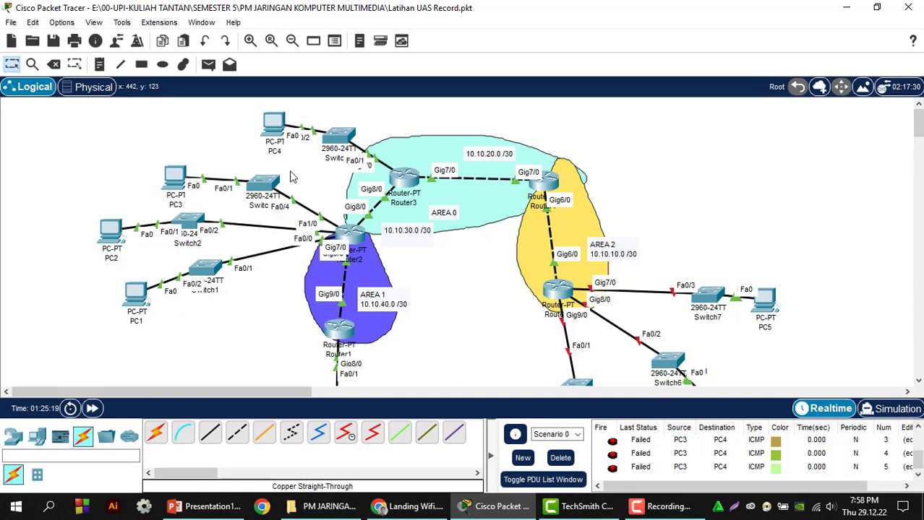
- Review the interface and DHCP pool commands in Router3's command line, and close its window
{"action": "left_click", "coordinate": [409, 182]}
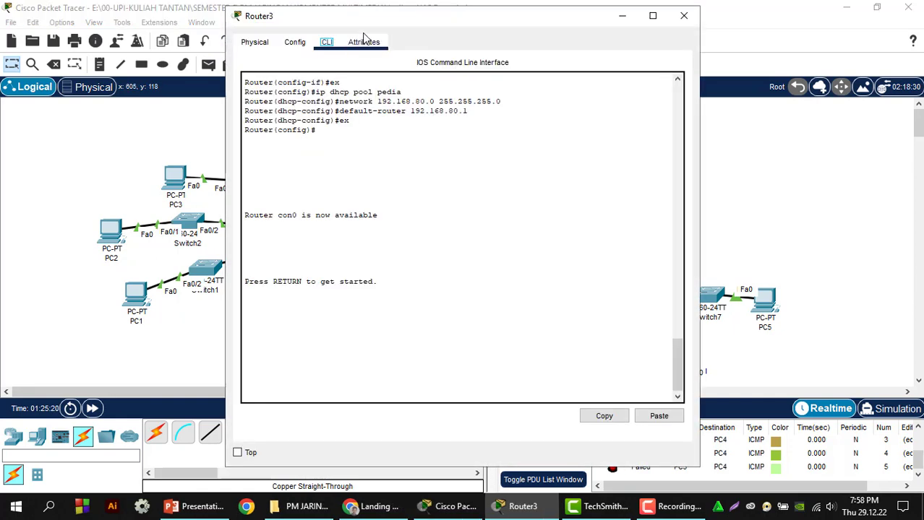
{"action": "left_click_drag", "start_coordinate": [390, 24], "coordinate": [497, 37]}
{"action": "scroll", "coordinate": [561, 255], "scroll_direction": "up", "scroll_amount": 4}
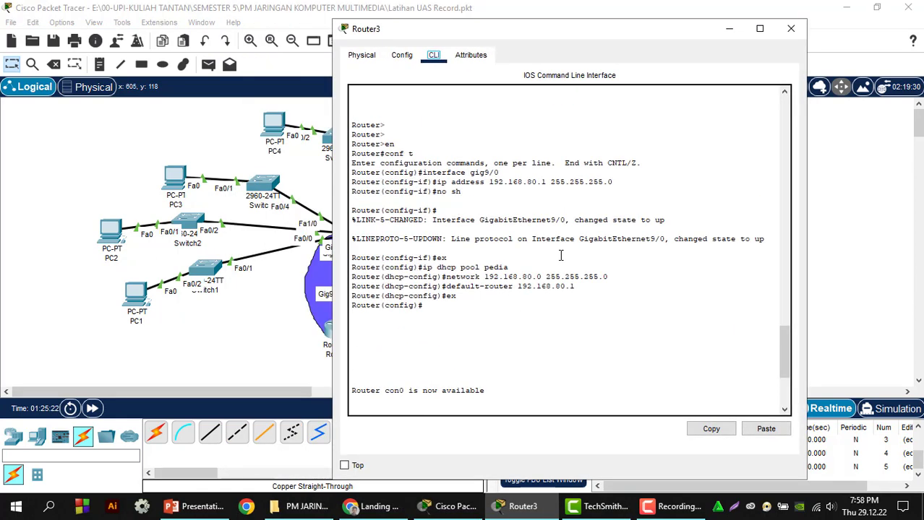
{"action": "scroll", "coordinate": [561, 255], "scroll_direction": "down", "scroll_amount": 4}
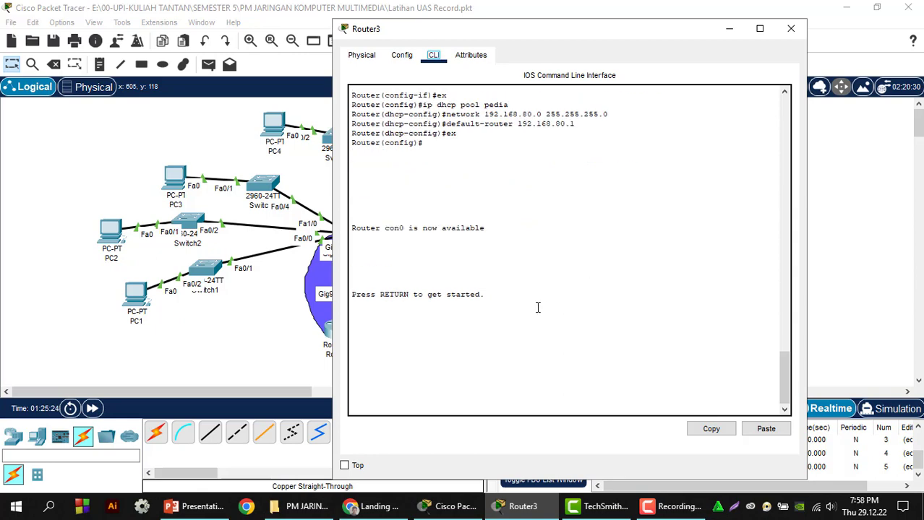
{"action": "left_click", "coordinate": [805, 30]}
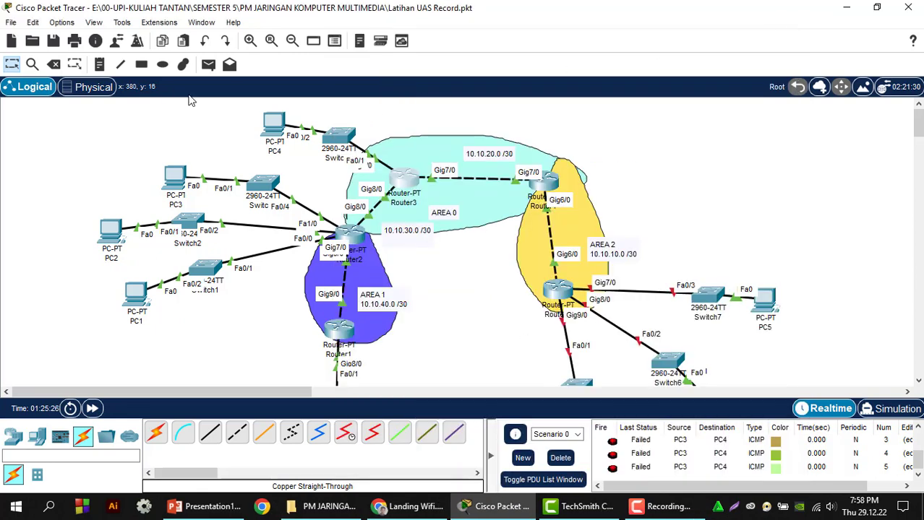
- Fast-forward the simulation time, send another simple test PDU from PC3 to PC4, and check the PDU list
{"action": "left_click", "coordinate": [89, 415]}
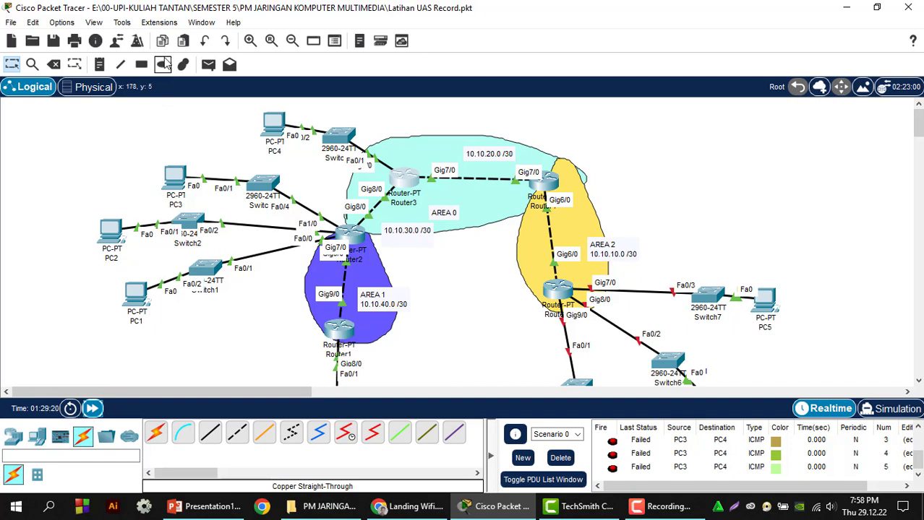
{"action": "left_click", "coordinate": [209, 65]}
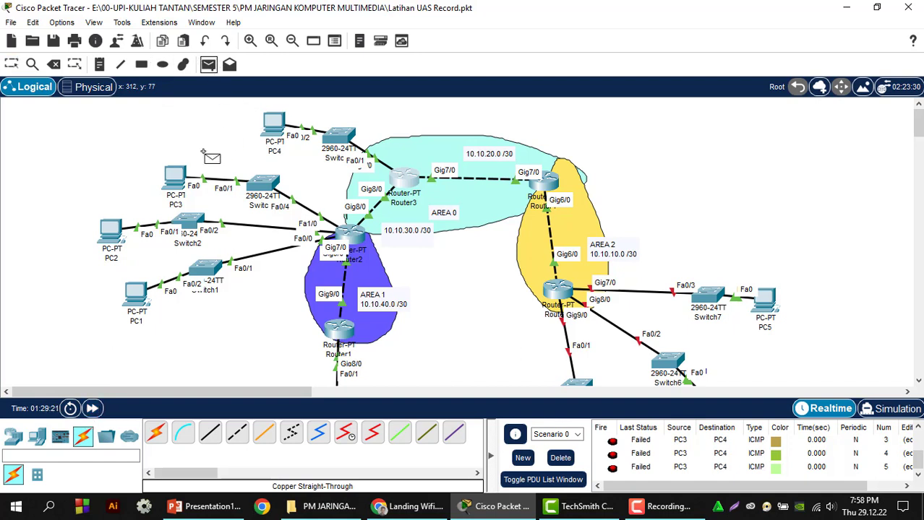
{"action": "left_click", "coordinate": [176, 175]}
{"action": "left_click", "coordinate": [275, 127]}
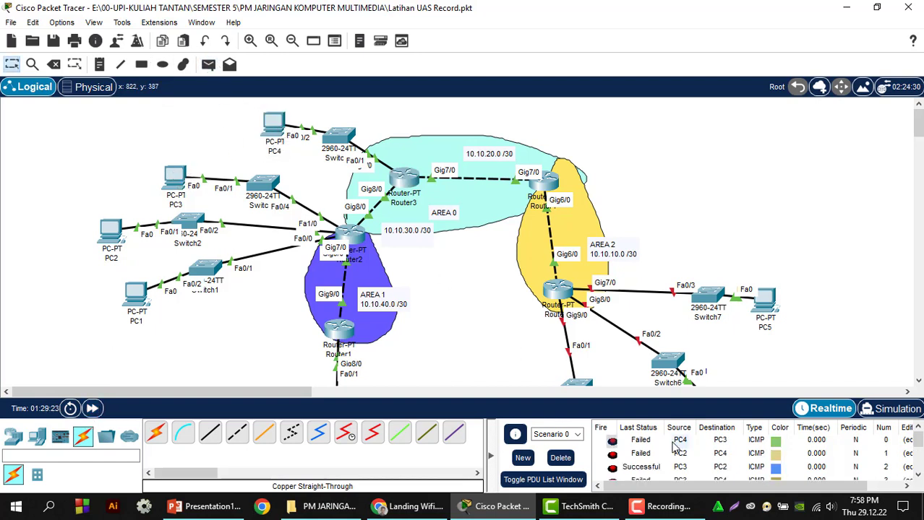
{"action": "scroll", "coordinate": [676, 445], "scroll_direction": "down", "scroll_amount": 2}
- Delete all PDU results of Scenario 0
{"action": "left_click", "coordinate": [569, 456]}
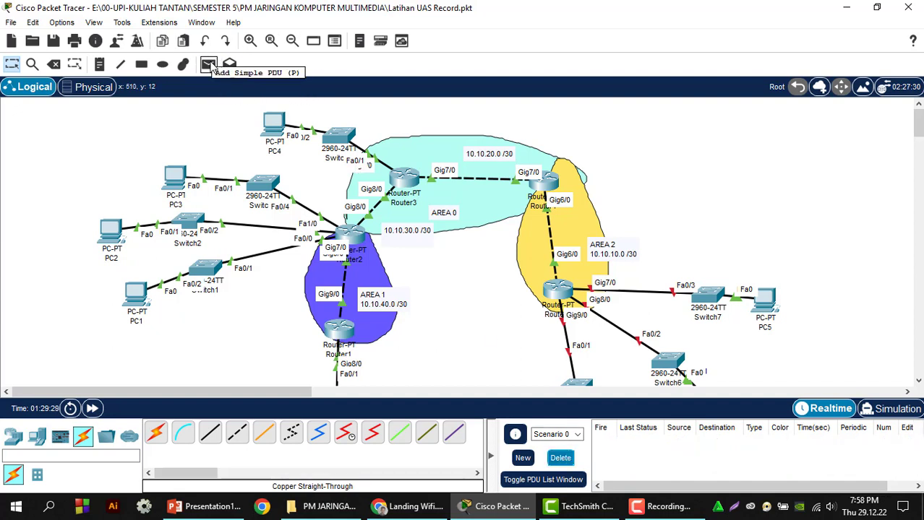
{"action": "scroll", "coordinate": [371, 201], "scroll_direction": "down", "scroll_amount": 5}
{"action": "scroll", "coordinate": [371, 201], "scroll_direction": "up", "scroll_amount": 5}
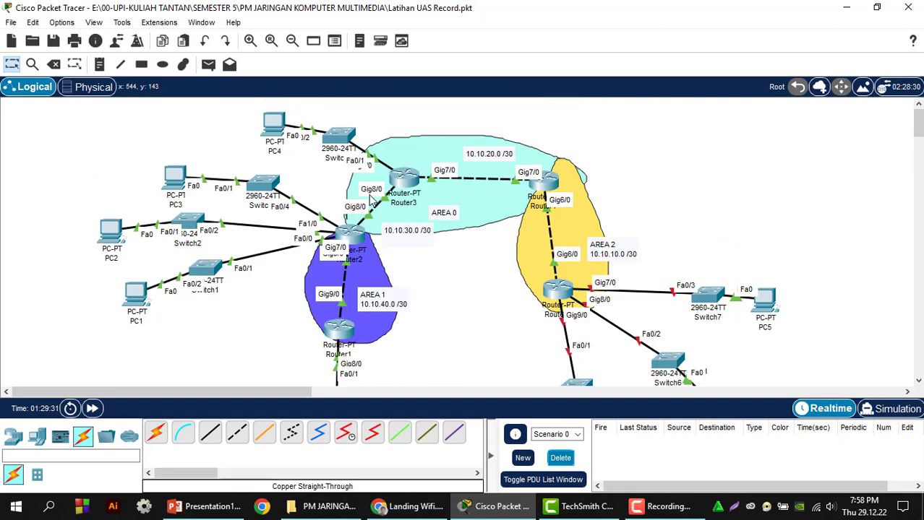
{"action": "scroll", "coordinate": [365, 199], "scroll_direction": "down", "scroll_amount": 2}
{"action": "scroll", "coordinate": [316, 165], "scroll_direction": "up", "scroll_amount": 2}
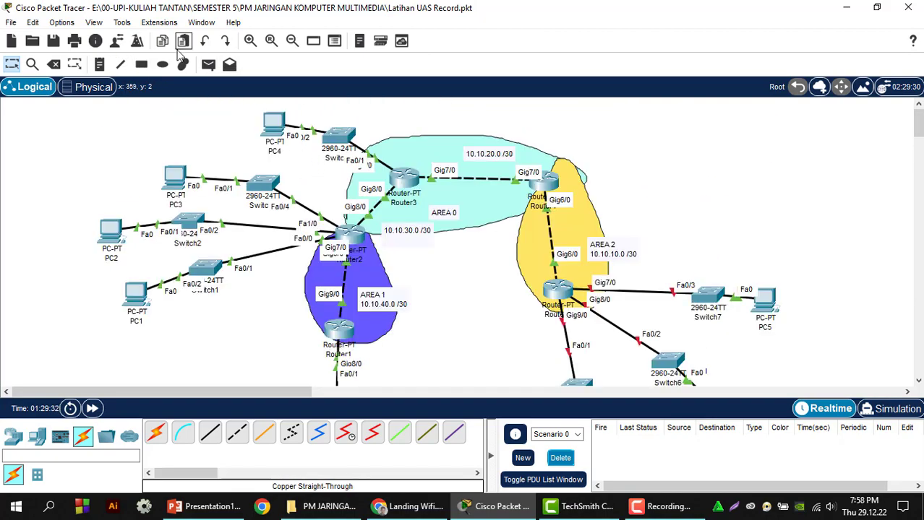
- Reopen Router3's command line and enter global configuration mode with en and conf t
{"action": "left_click", "coordinate": [417, 190]}
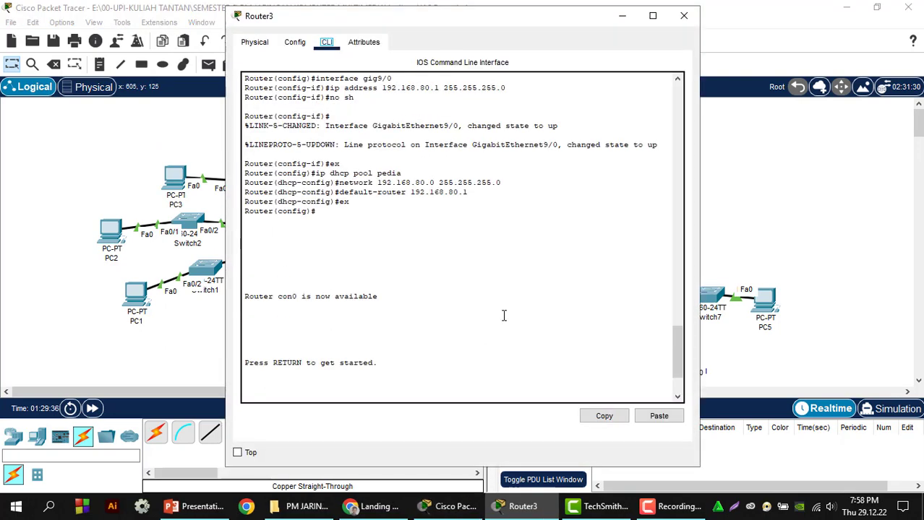
{"action": "scroll", "coordinate": [504, 315], "scroll_direction": "up", "scroll_amount": 3}
{"action": "scroll", "coordinate": [504, 315], "scroll_direction": "down", "scroll_amount": 5}
{"action": "left_click", "coordinate": [245, 340]}
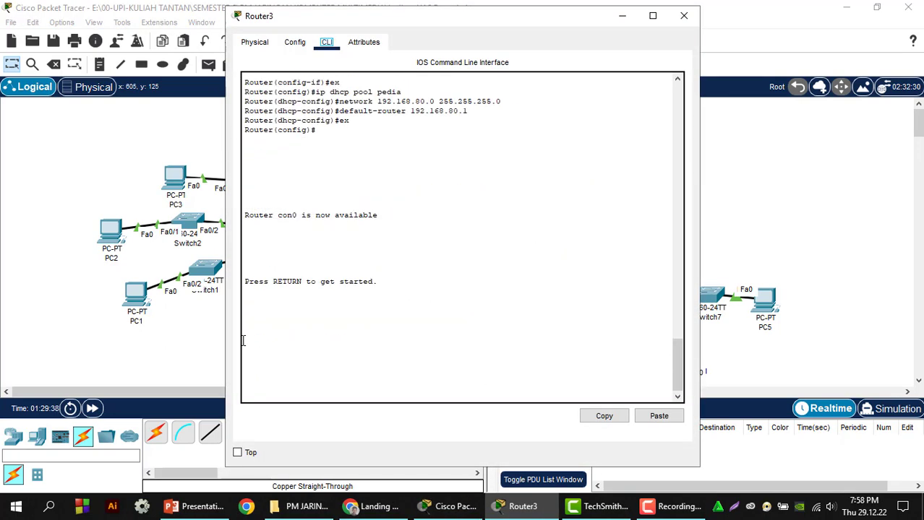
{"action": "key", "text": "Return"}
{"action": "key", "text": "Return"}
{"action": "key", "text": "Return"}
{"action": "type", "text": "en"}
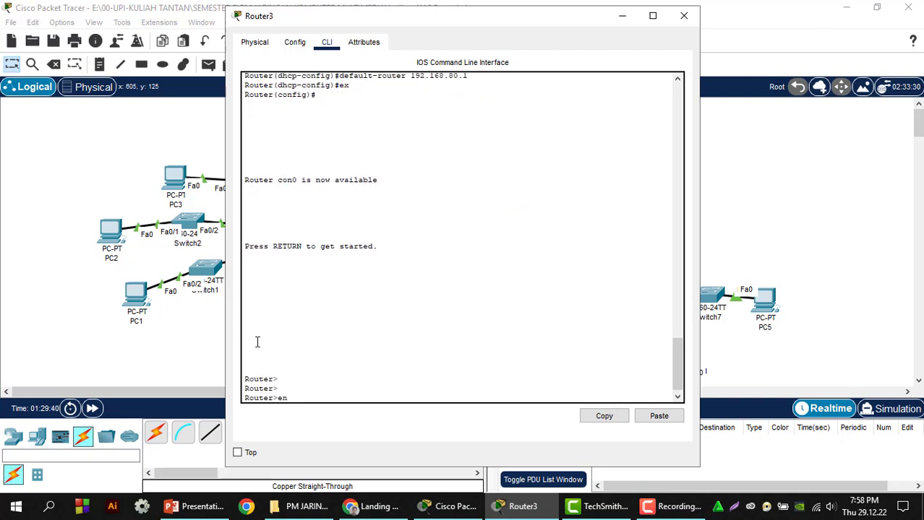
{"action": "key", "text": "Return"}
{"action": "type", "text": "conf"}
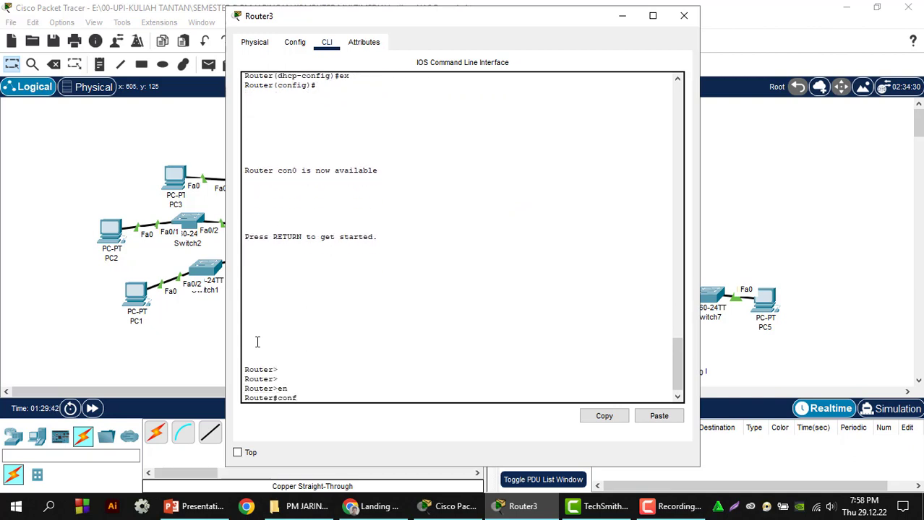
{"action": "type", "text": " t"}
{"action": "key", "text": "Return"}
- Nudge the switch beside PC4 to expose the router port label, and enter interface gig9/0 configuration on Router3
{"action": "type", "text": "int"}
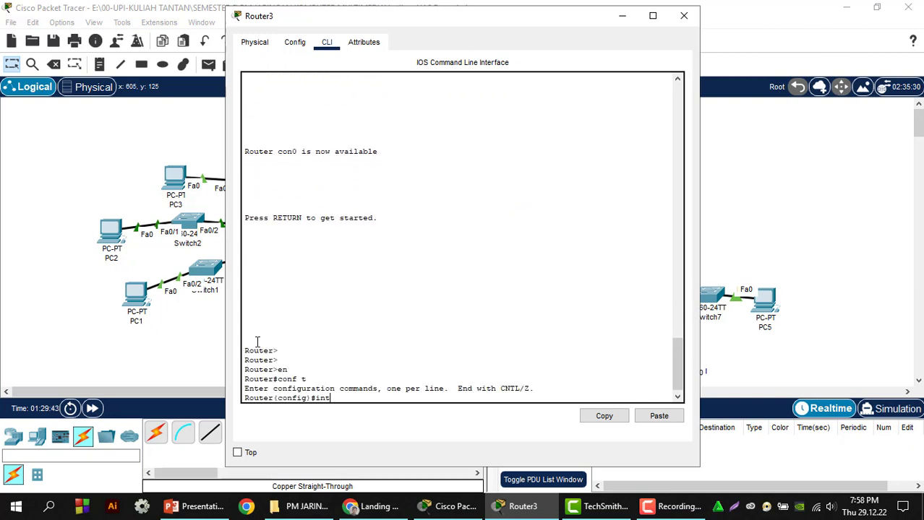
{"action": "left_click_drag", "start_coordinate": [390, 22], "coordinate": [602, 29]}
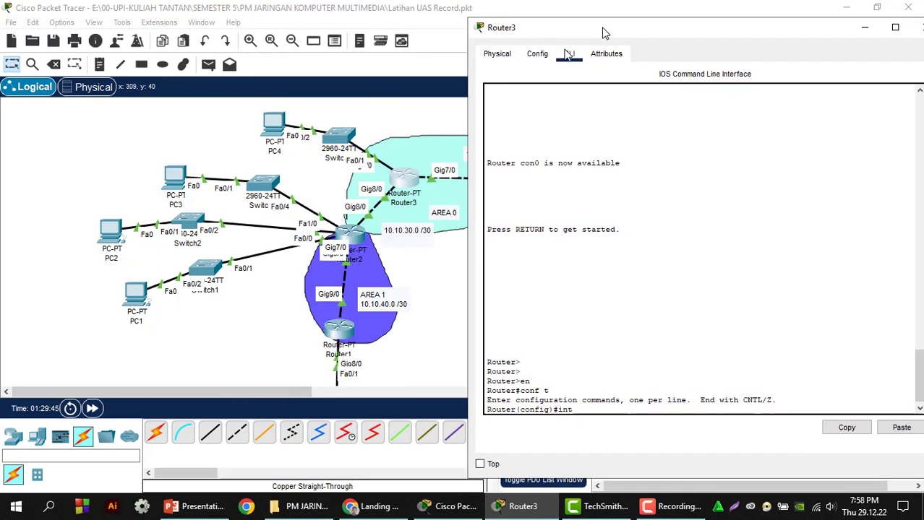
{"action": "left_click", "coordinate": [326, 138]}
{"action": "mouse_move", "coordinate": [337, 138]}
{"action": "left_mouse_down"}
{"action": "mouse_move", "coordinate": [315, 130]}
{"action": "mouse_move", "coordinate": [336, 127]}
{"action": "mouse_move", "coordinate": [341, 139]}
{"action": "left_mouse_up"}
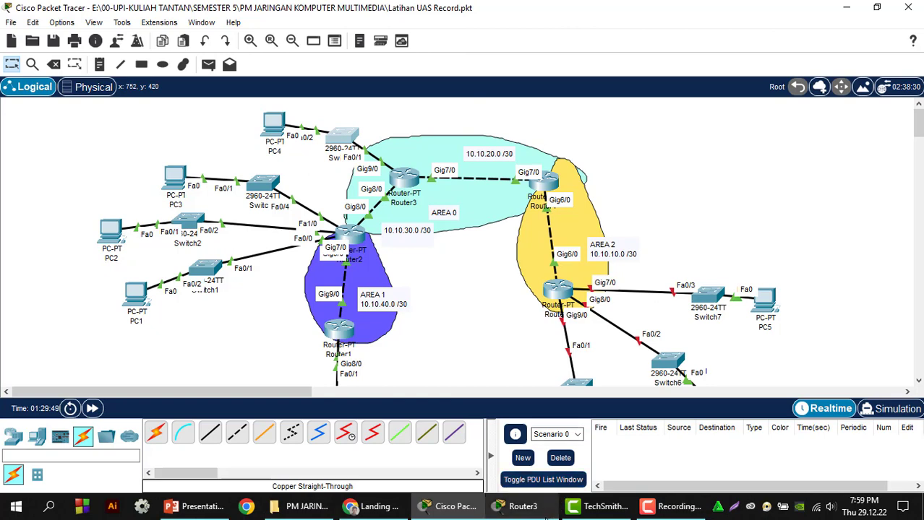
{"action": "left_click", "coordinate": [523, 506]}
{"action": "type", "text": "gig9"}
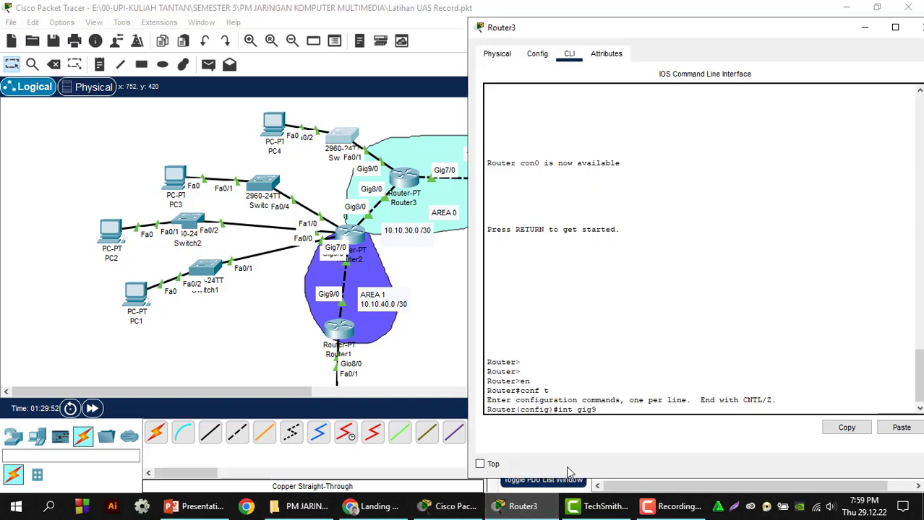
{"action": "type", "text": "/0"}
{"action": "key", "text": "Return"}
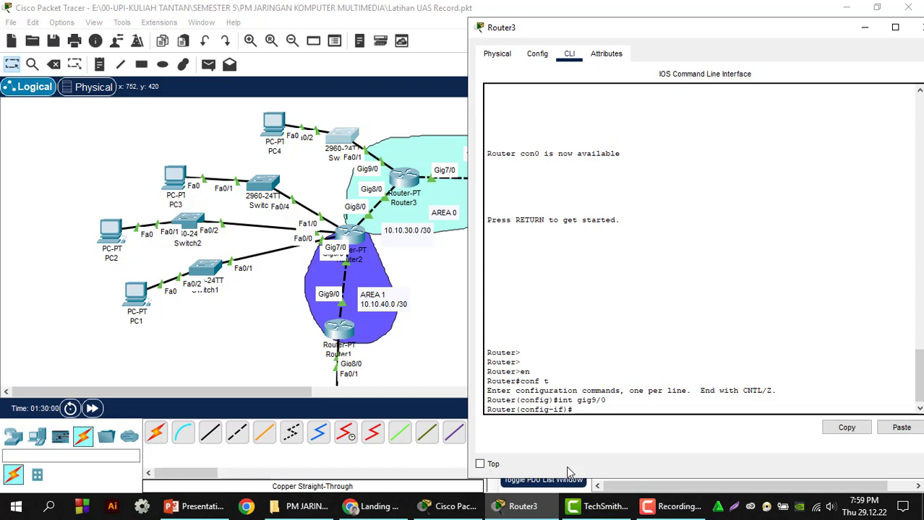
- Try to assign 192.168.70.2 255.255.255.0 to Router3's gig9/0 interface with the network command
{"action": "type", "text": "network"}
{"action": "scroll", "coordinate": [692, 281], "scroll_direction": "up", "scroll_amount": 4}
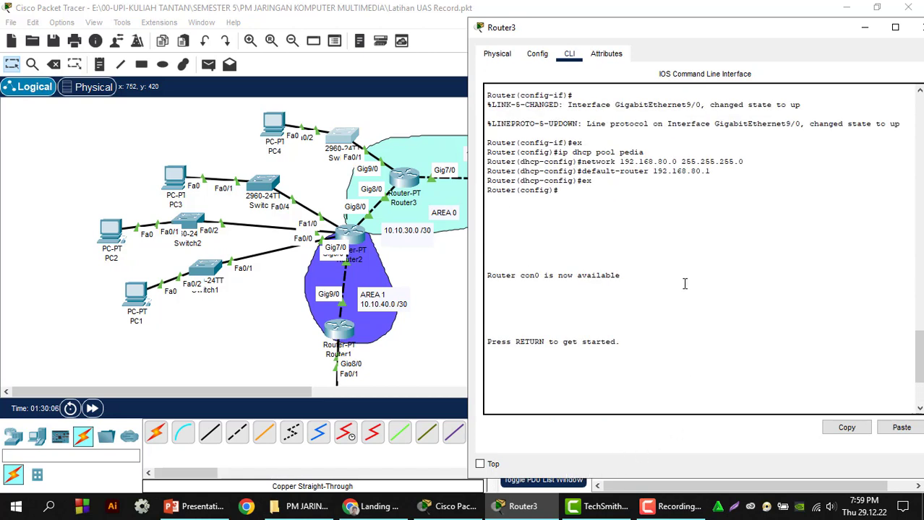
{"action": "scroll", "coordinate": [684, 284], "scroll_direction": "down", "scroll_amount": 4}
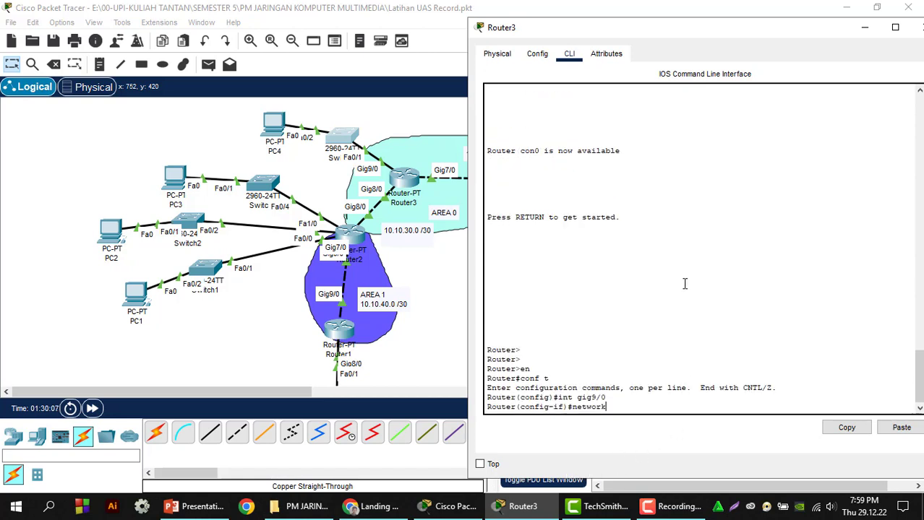
{"action": "type", "text": "192."}
{"action": "key", "text": "BackSpace"}
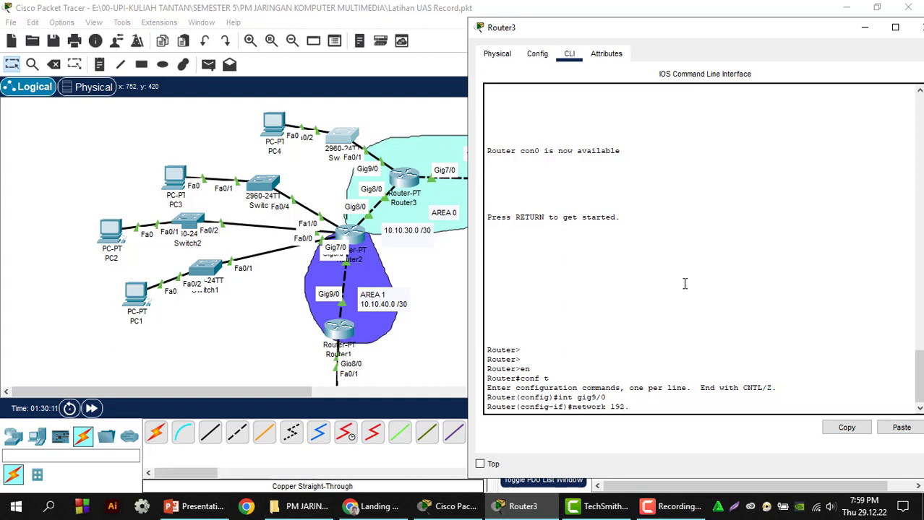
{"action": "type", "text": "168.70."}
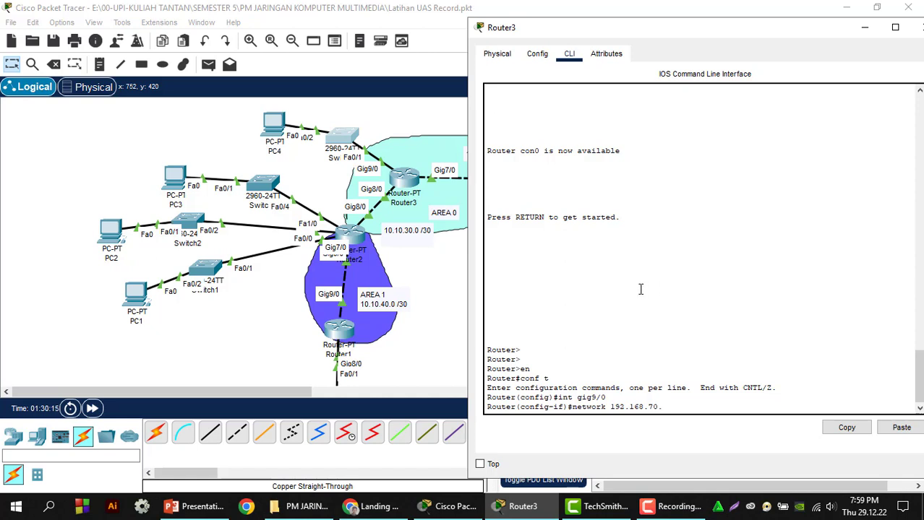
{"action": "type", "text": "2 255.255.2"}
{"action": "type", "text": "55.0"}
{"action": "key", "text": "Return"}
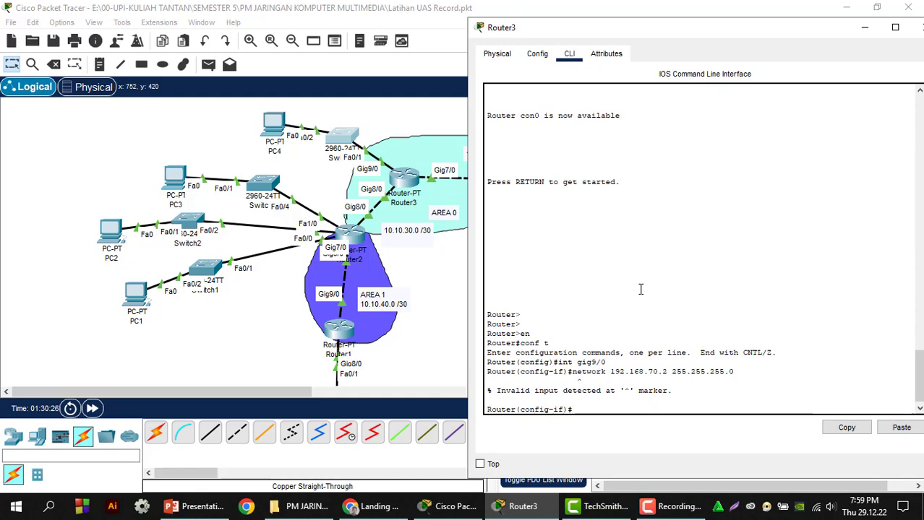
- Set the IP address of Router3's gig9/0 interface to 192.168.70.2 with mask 255.255.255.0
{"action": "type", "text": "ip addr"}
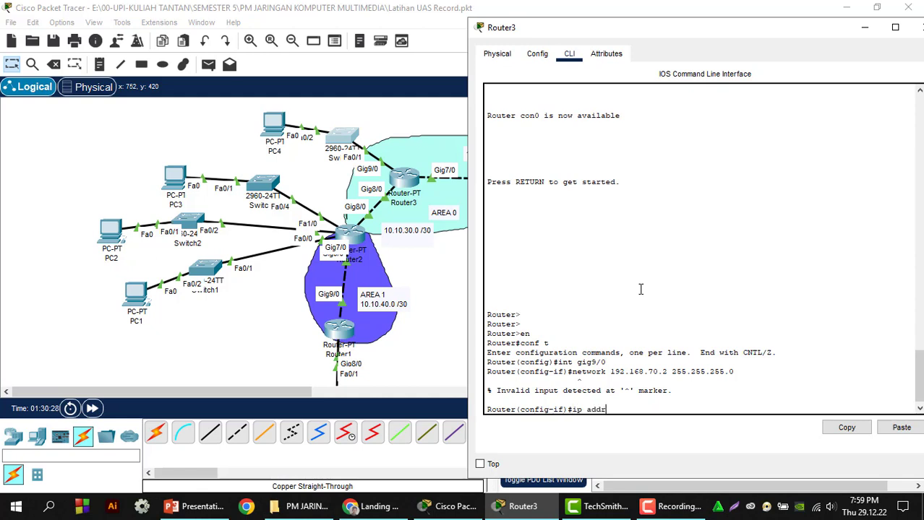
{"action": "type", "text": "ess 1"}
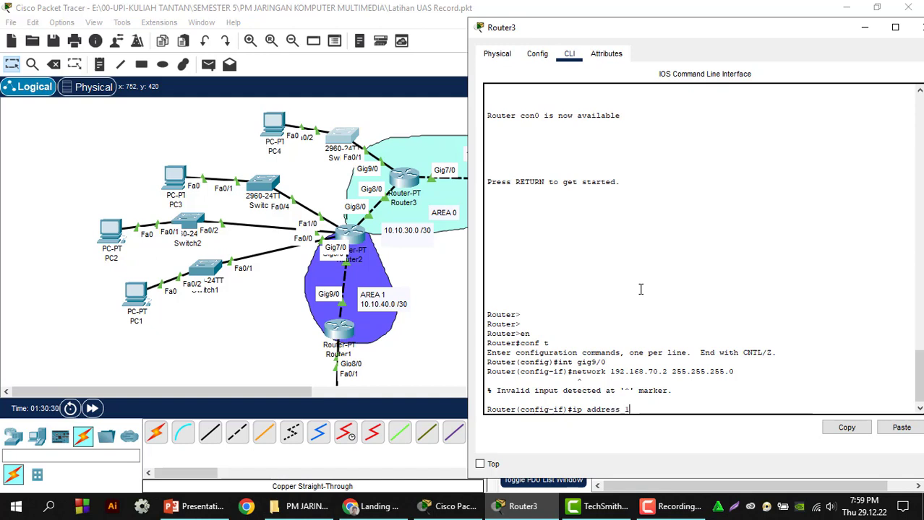
{"action": "type", "text": "92.168."}
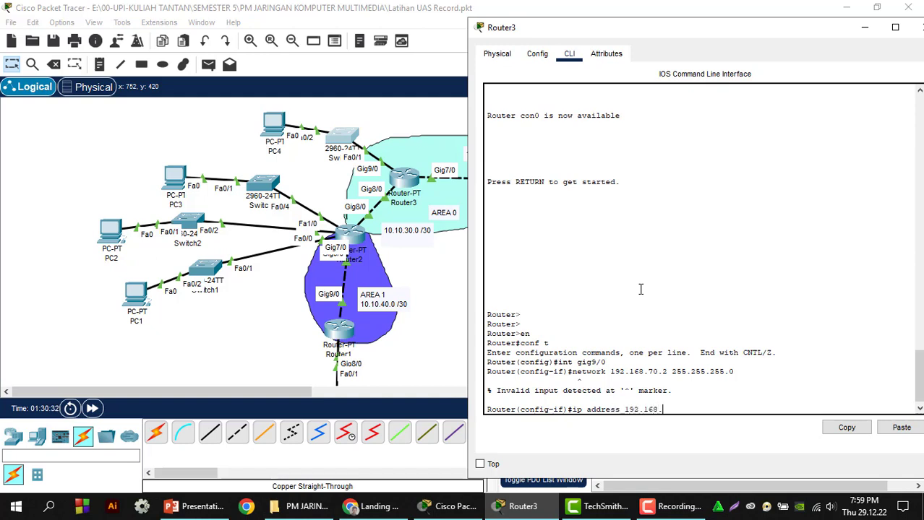
{"action": "type", "text": "70."}
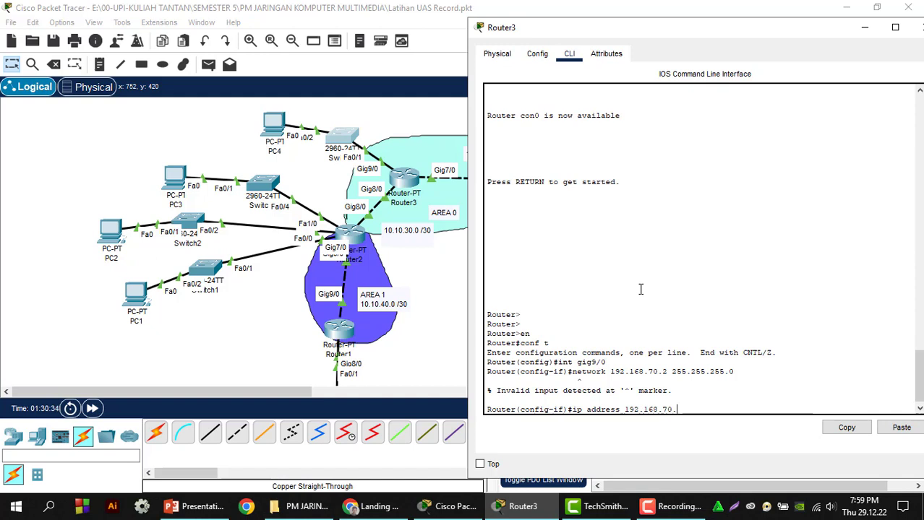
{"action": "type", "text": "2 255.255.2"}
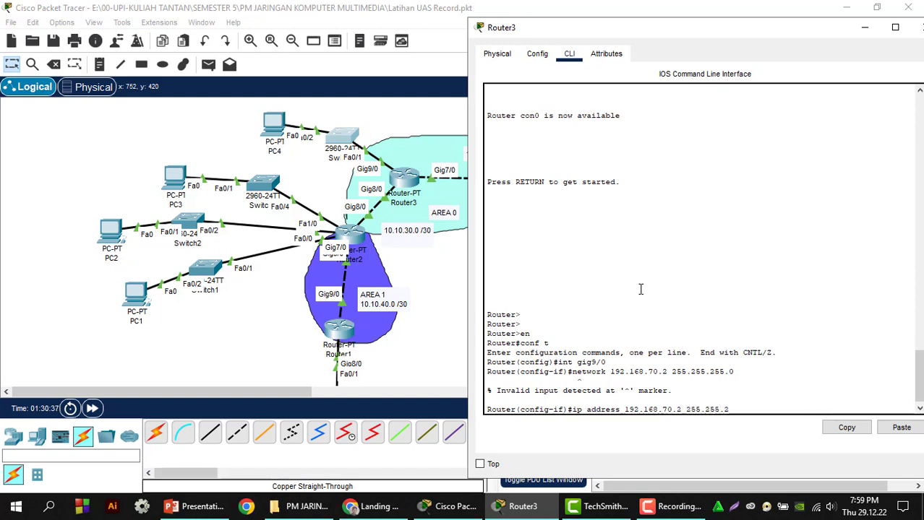
{"action": "type", "text": "55.0"}
{"action": "scroll", "coordinate": [666, 269], "scroll_direction": "up", "scroll_amount": 7}
{"action": "scroll", "coordinate": [667, 270], "scroll_direction": "up", "scroll_amount": 2}
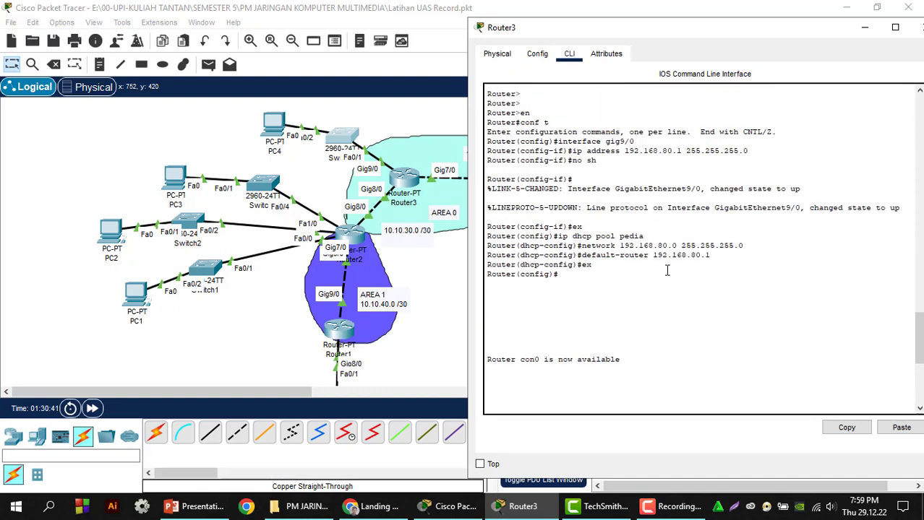
{"action": "scroll", "coordinate": [666, 269], "scroll_direction": "down", "scroll_amount": 9}
{"action": "key", "text": "Return"}
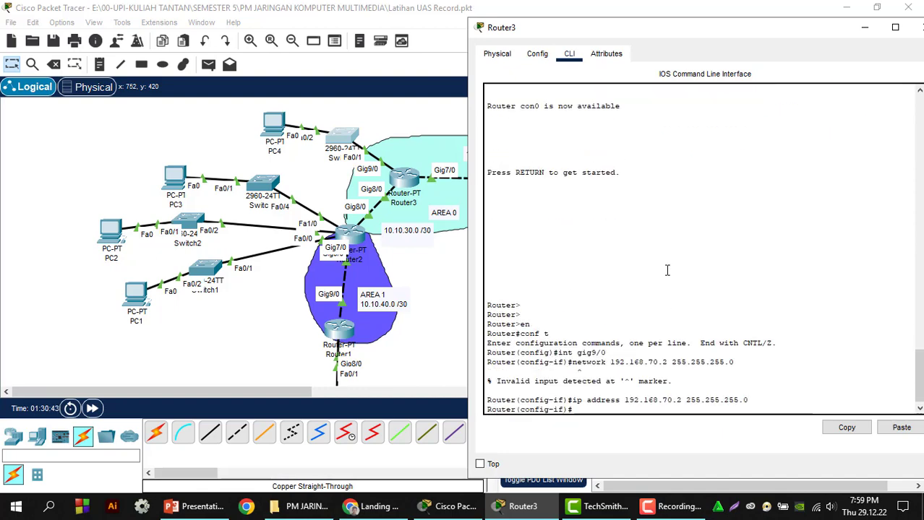
- Enable the gig9/0 interface with no sh and return to global configuration mode with ex
{"action": "type", "text": "no sh"}
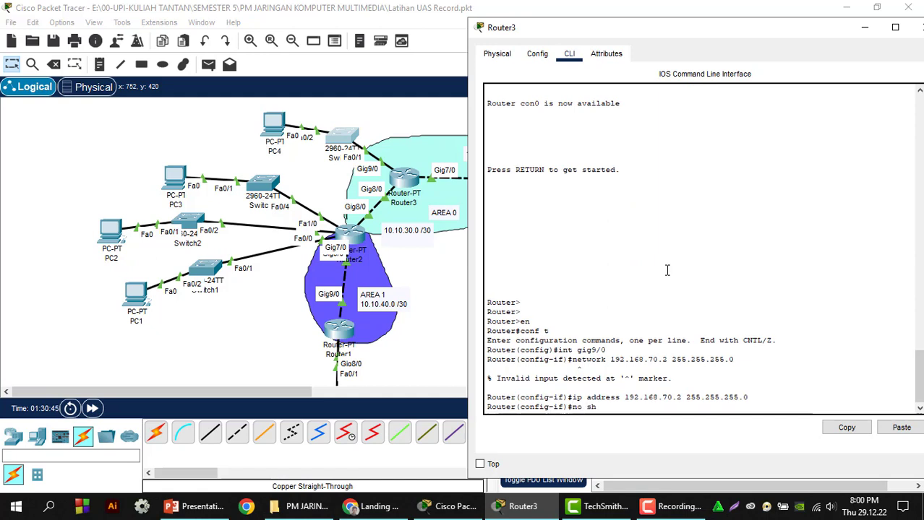
{"action": "key", "text": "Return"}
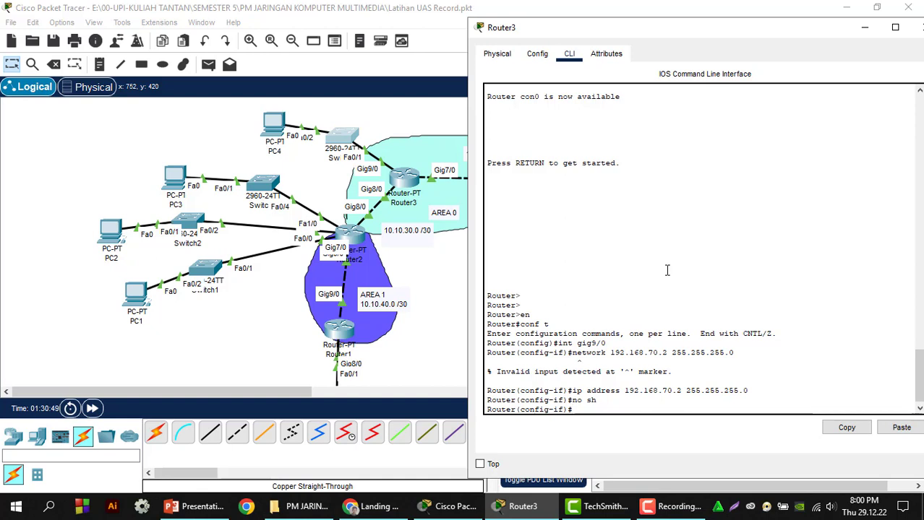
{"action": "key", "text": "Return"}
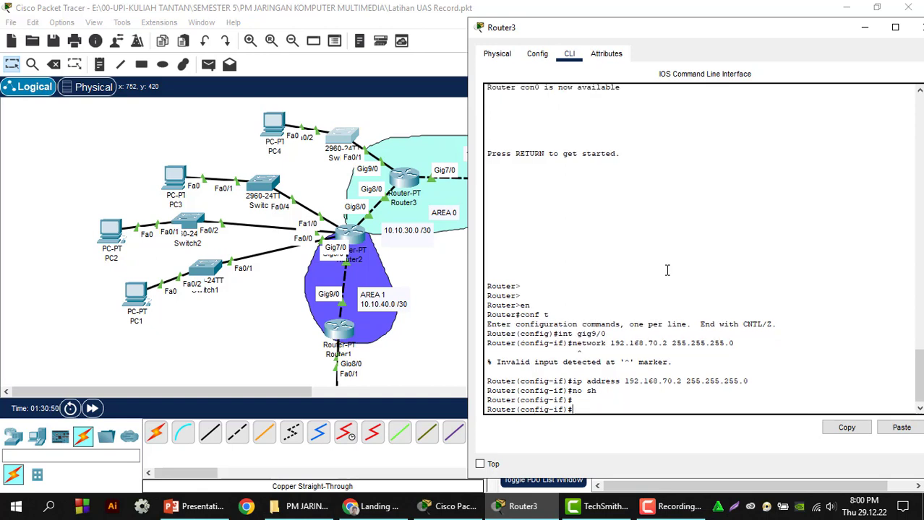
{"action": "type", "text": "ex"}
{"action": "key", "text": "Return"}
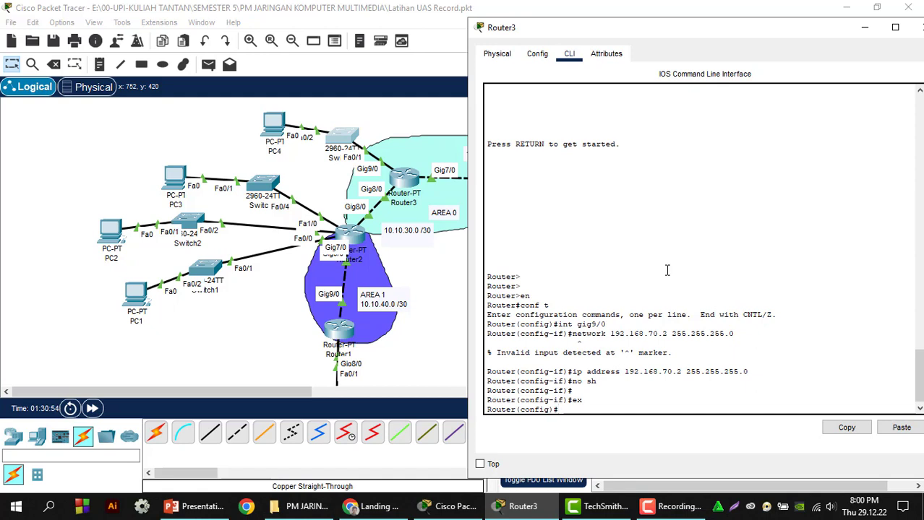
{"action": "key", "text": "Return"}
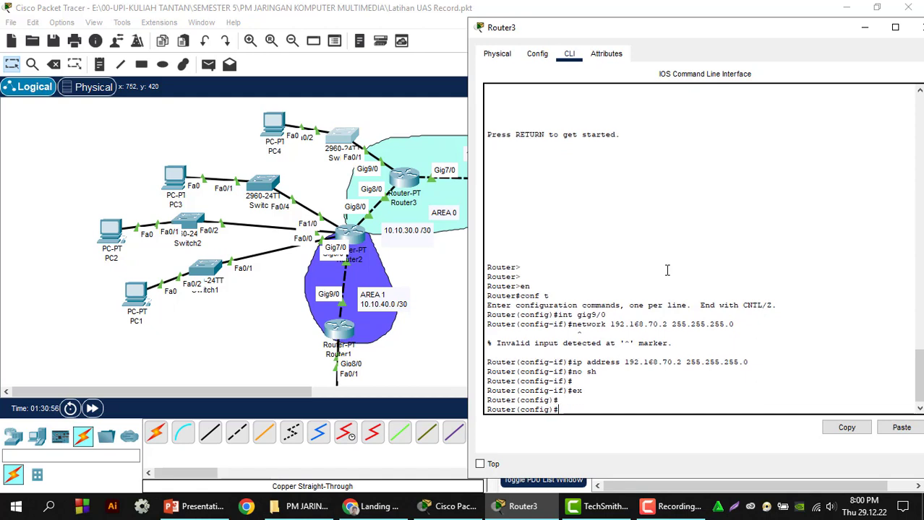
- Enter the DHCP pool pedia on Router3 and set its network to 192.168.70.2 255.255.255.0
{"action": "type", "text": "ip dhcp pool pedia"}
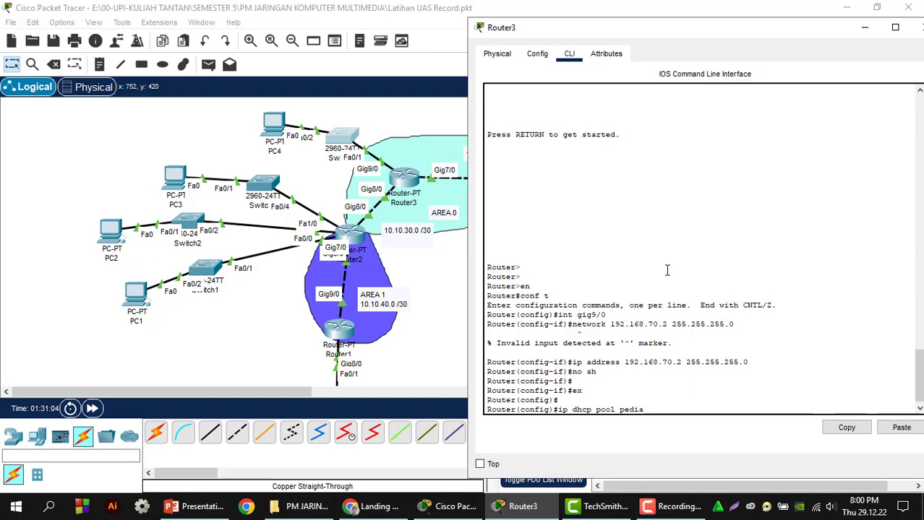
{"action": "key", "text": "Return"}
{"action": "type", "text": "ne"}
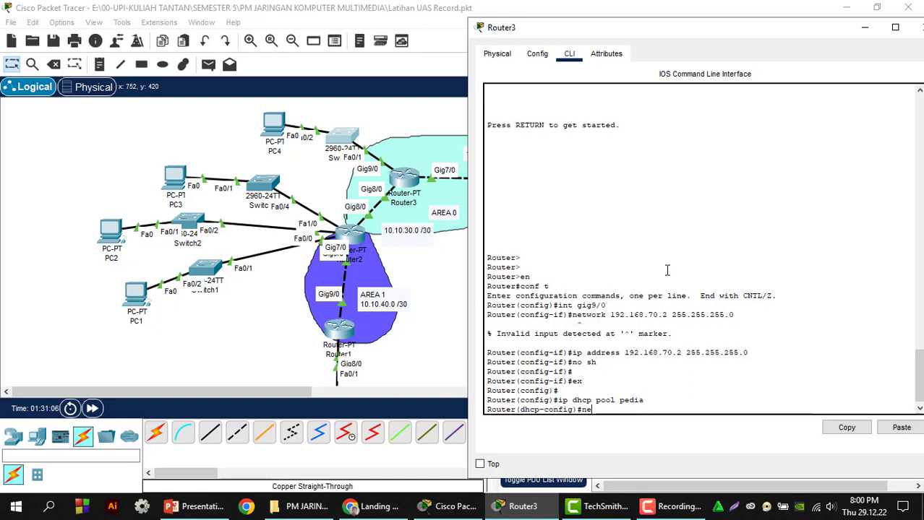
{"action": "type", "text": "twork"}
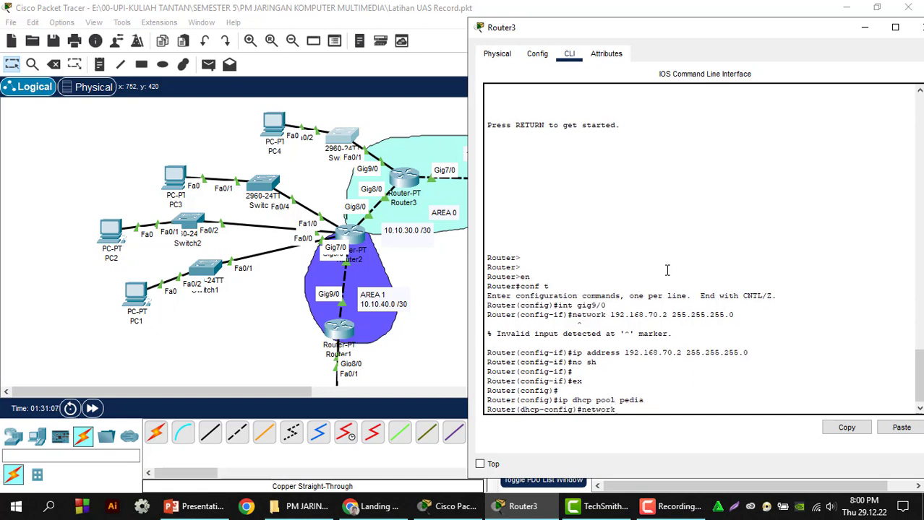
{"action": "type", "text": " 192.168."}
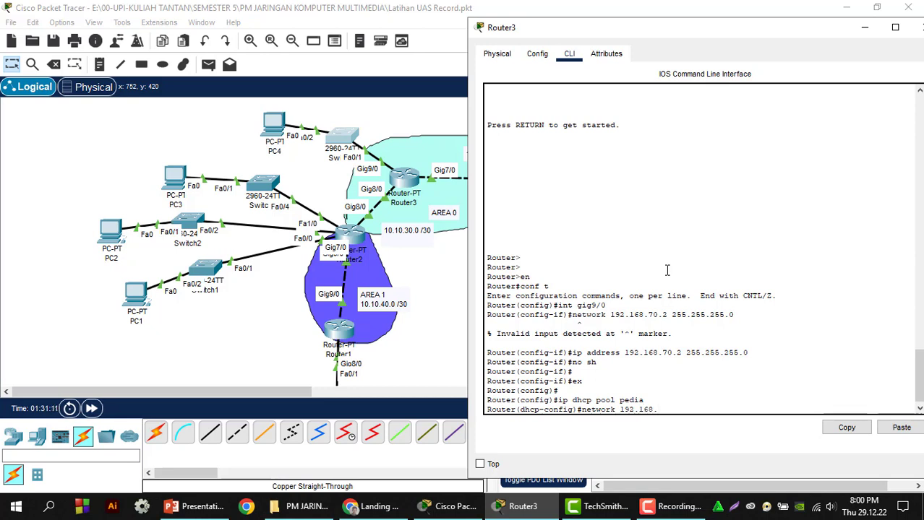
{"action": "type", "text": "70.2"}
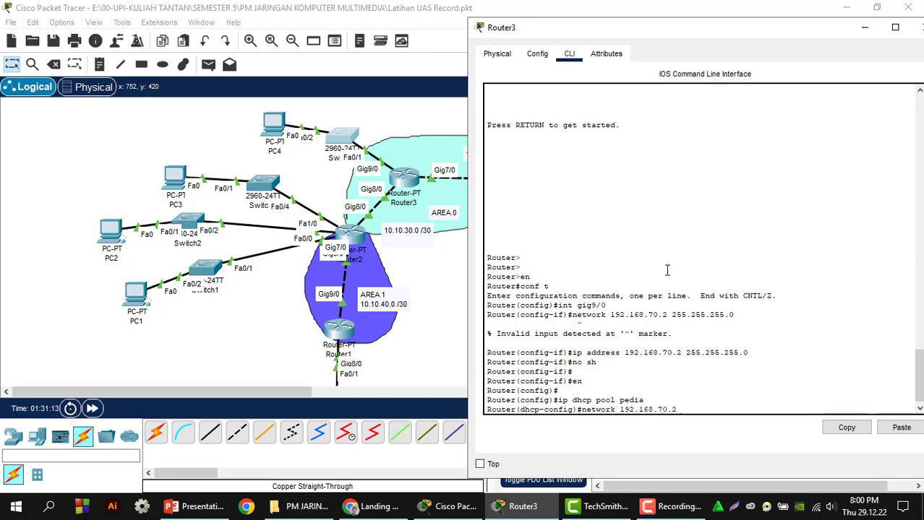
{"action": "type", "text": " 255"}
{"action": "type", "text": ".255.255.25"}
{"action": "type", "text": ".0"}
{"action": "key", "text": "Return"}
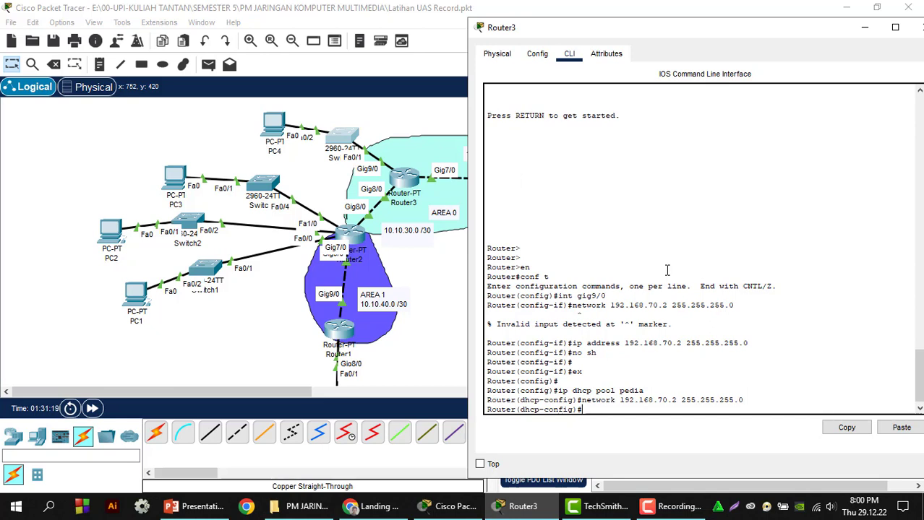
- Set the DHCP pool's default router to 192.168.70.2, exit the pool configuration and close Router3's window
{"action": "type", "text": "default-router"}
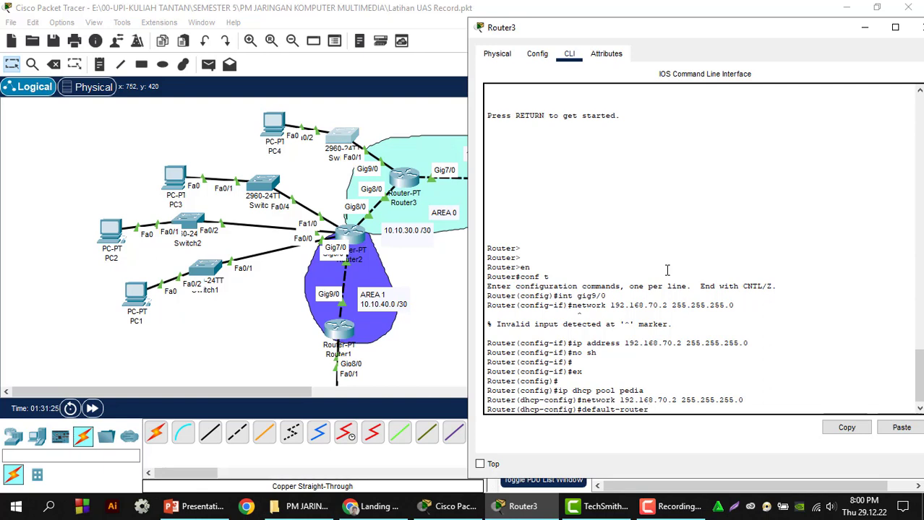
{"action": "type", "text": " 192.168.70.2"}
{"action": "key", "text": "Return"}
{"action": "type", "text": "ex"}
{"action": "key", "text": "Return"}
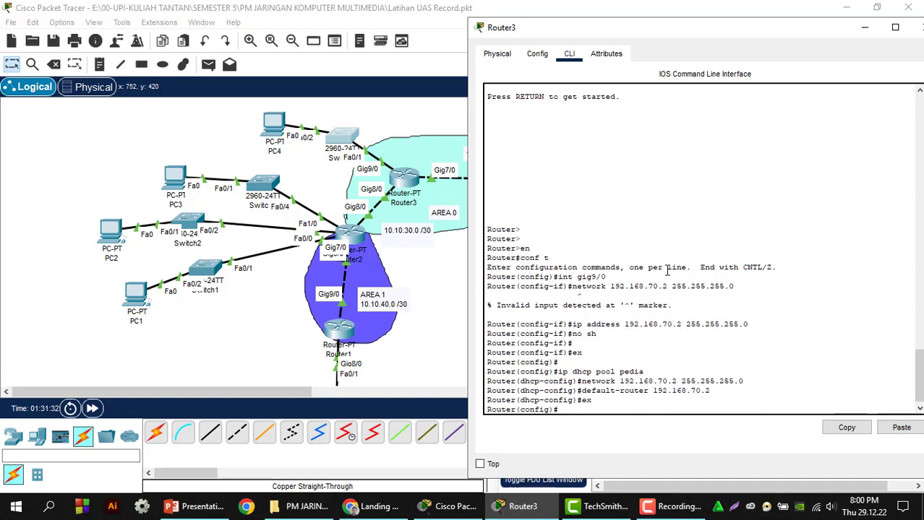
{"action": "left_click", "coordinate": [917, 27]}
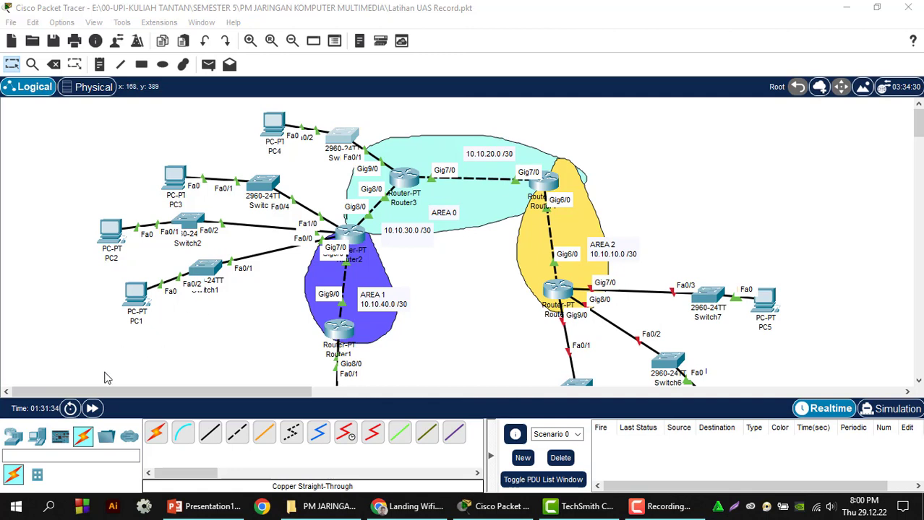
- Fast-forward the simulation time and send a simple test PDU from PC4 to Router3
{"action": "left_click", "coordinate": [92, 409]}
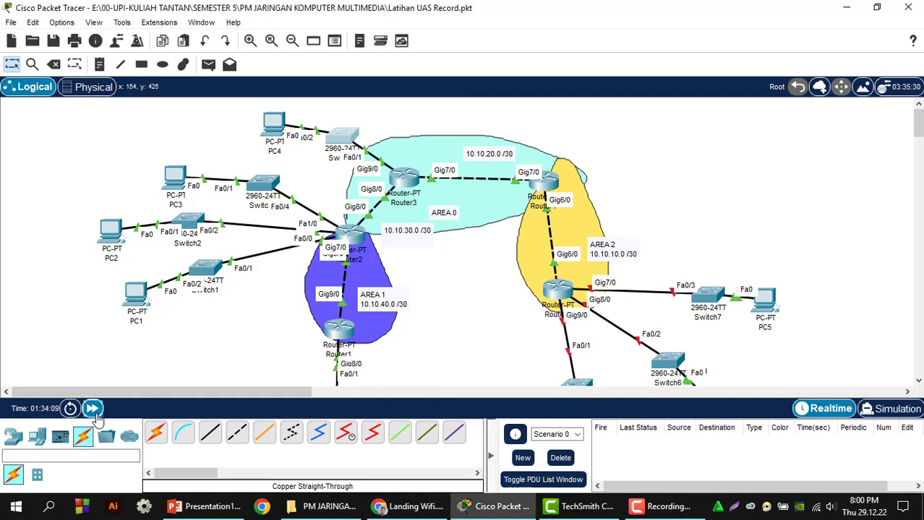
{"action": "left_click", "coordinate": [208, 64]}
{"action": "left_click", "coordinate": [276, 124]}
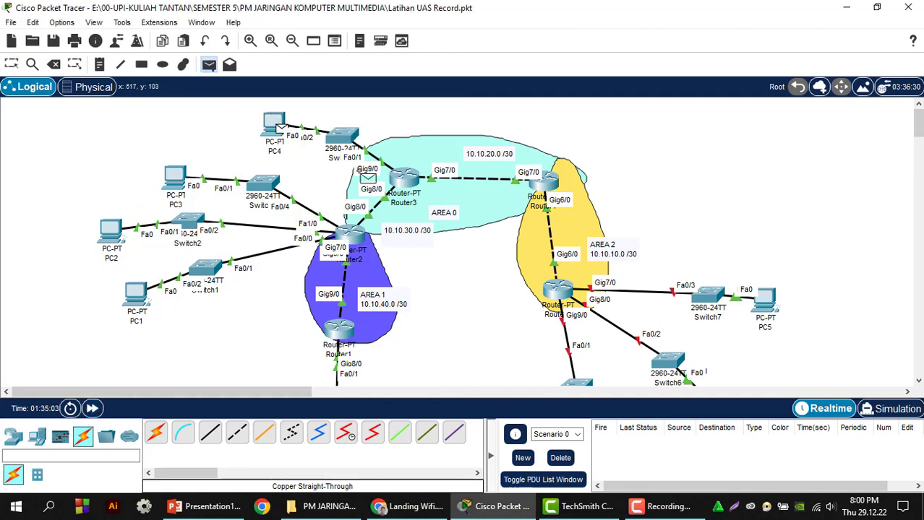
{"action": "left_click", "coordinate": [403, 178]}
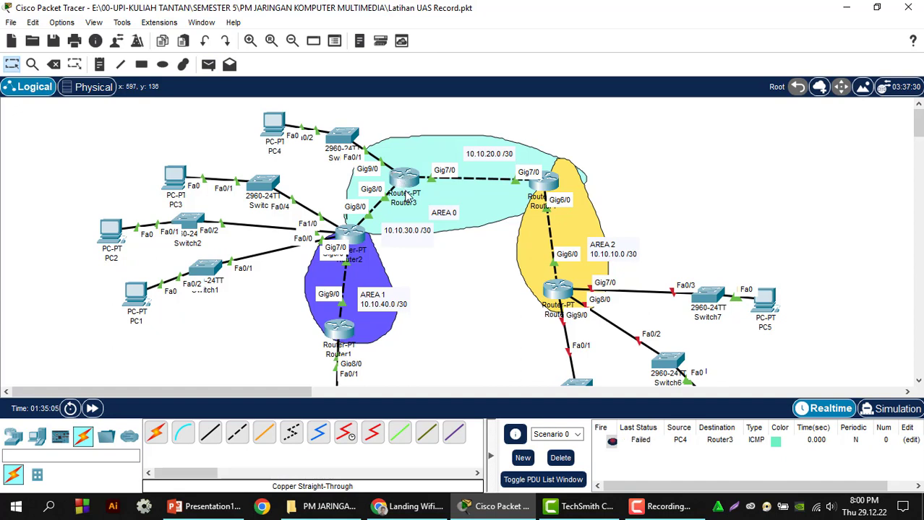
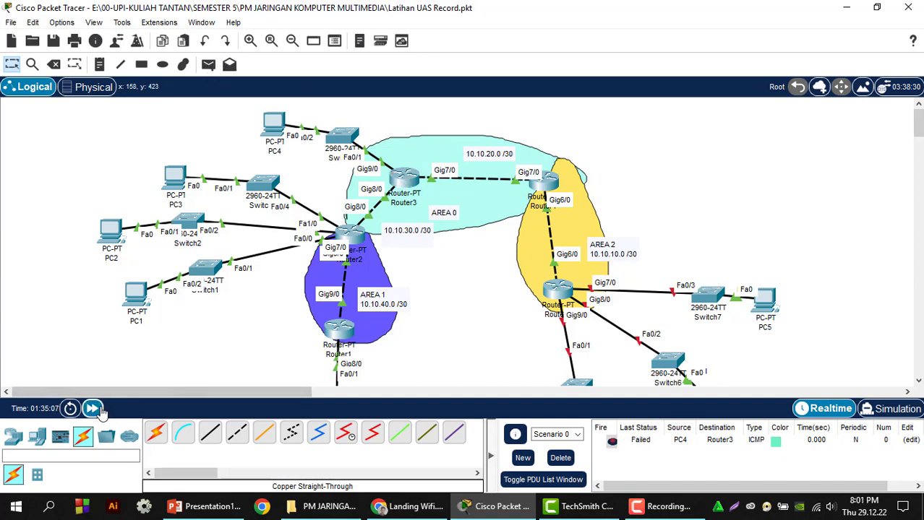
- Fast-forward the simulation time several times and send a second simple PDU from PC4 to Router3
{"action": "left_click", "coordinate": [96, 409]}
{"action": "left_click", "coordinate": [97, 409]}
{"action": "left_click", "coordinate": [97, 409]}
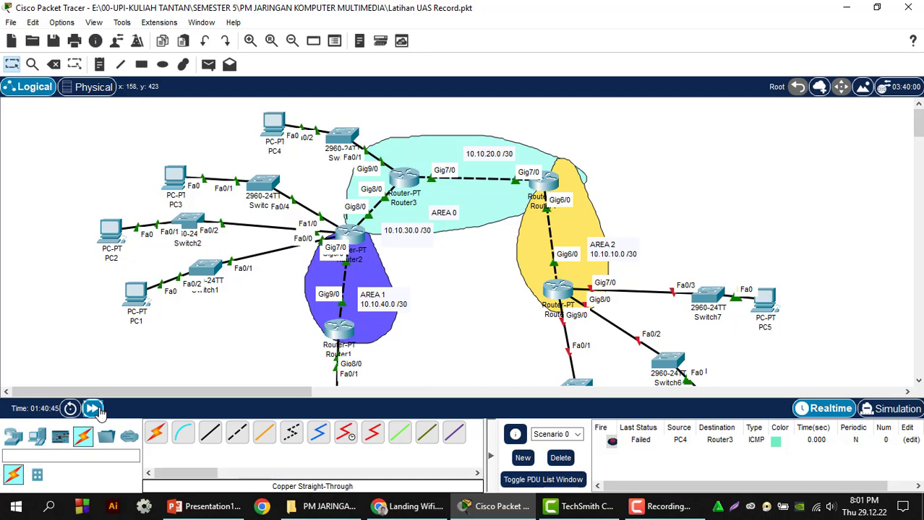
{"action": "left_click", "coordinate": [208, 64]}
{"action": "left_click", "coordinate": [274, 124]}
{"action": "left_click", "coordinate": [404, 178]}
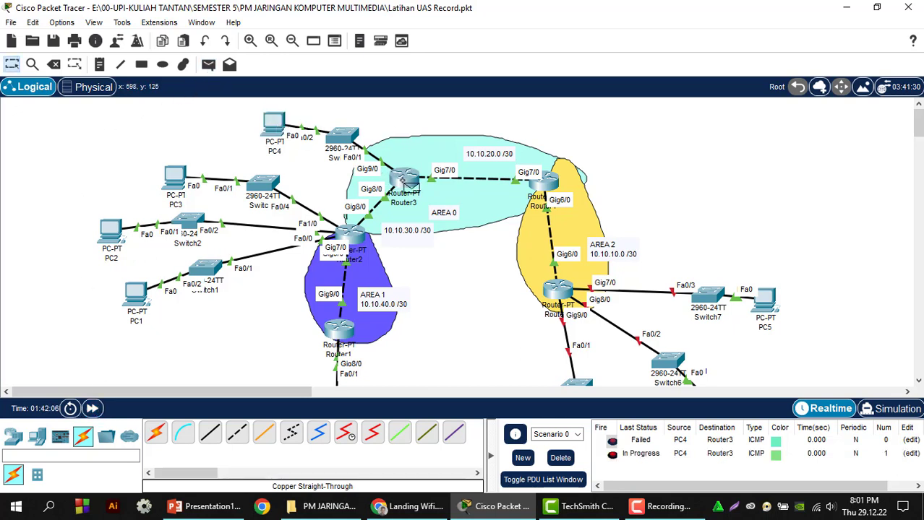
- Repeat the connectivity test with a third simple PDU from PC4 to Router3
{"action": "left_click", "coordinate": [208, 64]}
{"action": "left_click", "coordinate": [268, 124]}
{"action": "left_click", "coordinate": [404, 179]}
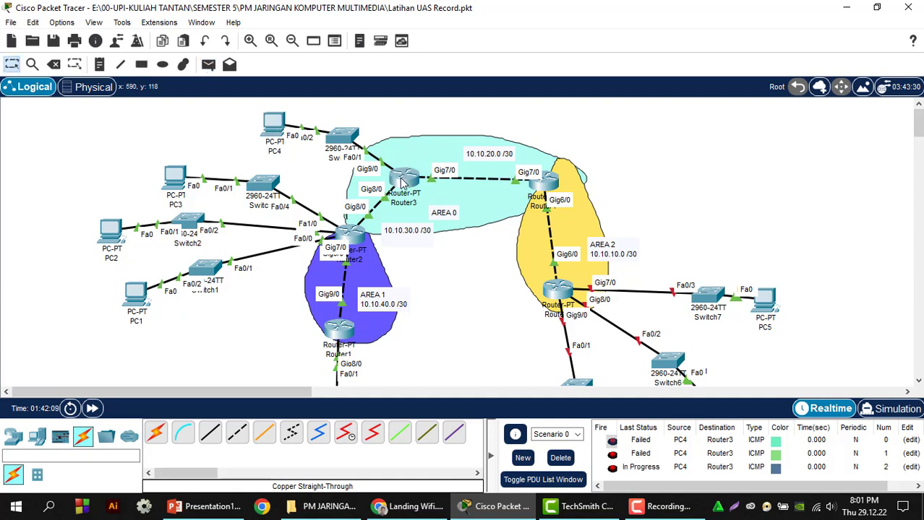
- Send a simple test PDU from PC3 to Router2
{"action": "left_click", "coordinate": [208, 64]}
{"action": "left_click", "coordinate": [177, 179]}
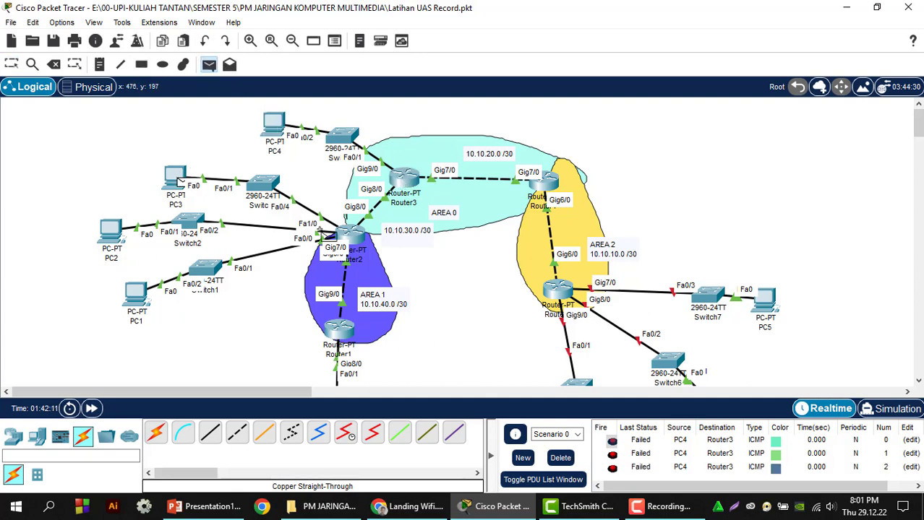
{"action": "left_click", "coordinate": [348, 234]}
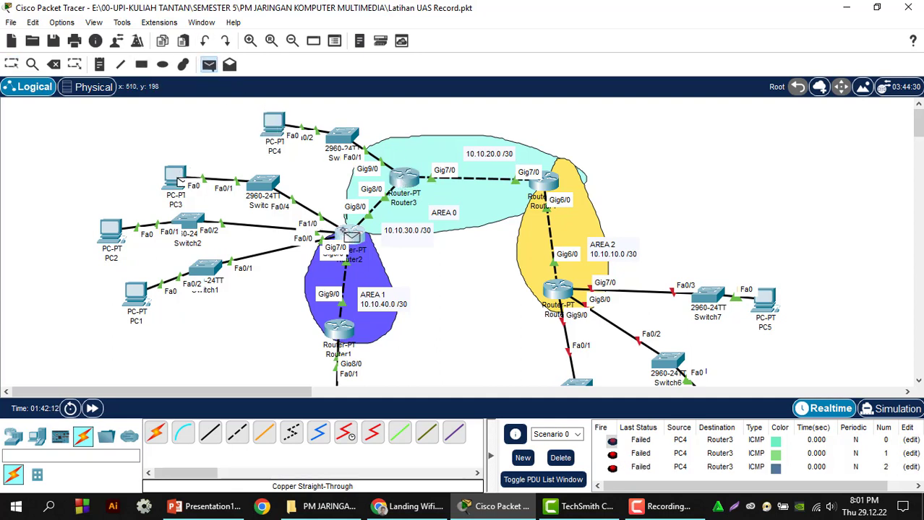
- Send a simple test PDU from PC2 to PC4
{"action": "left_click", "coordinate": [207, 65]}
{"action": "left_click", "coordinate": [110, 231]}
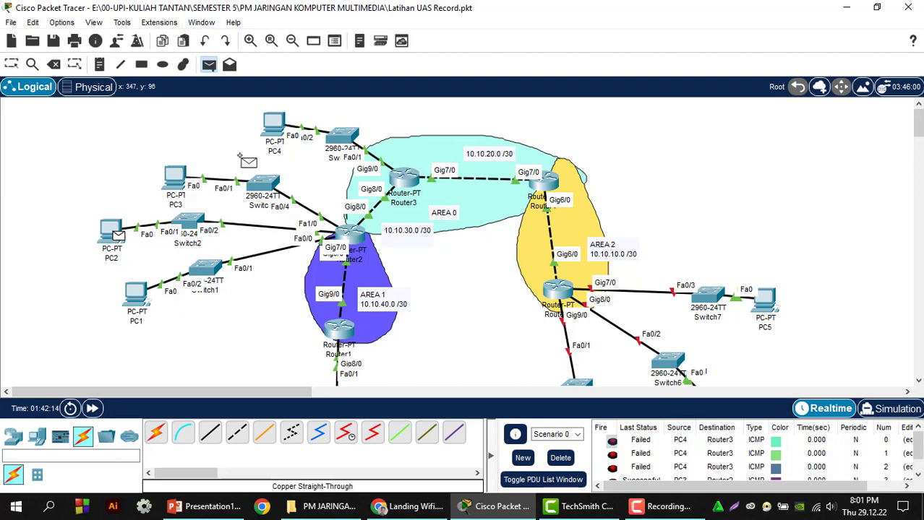
{"action": "left_click", "coordinate": [266, 128]}
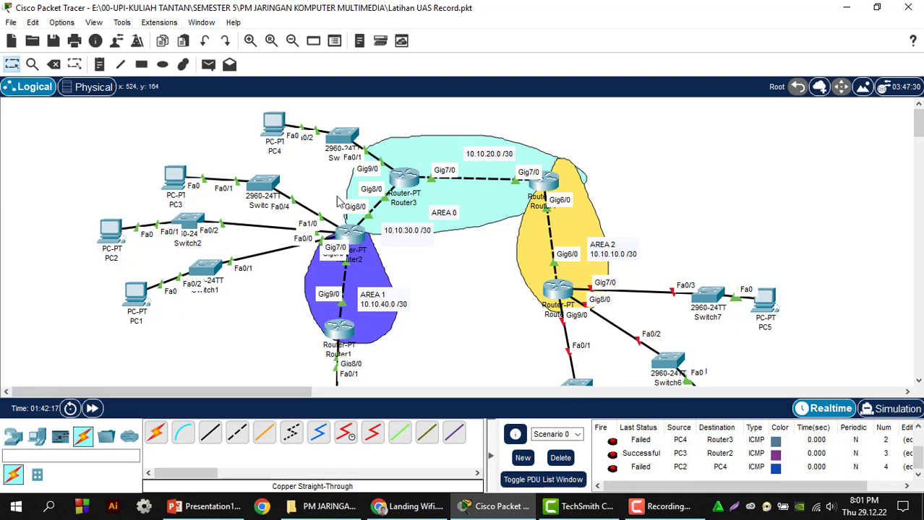
- Delete the cable between Switch4 and Router3 and the cable between PC4 and Switch4
{"action": "left_click", "coordinate": [53, 64]}
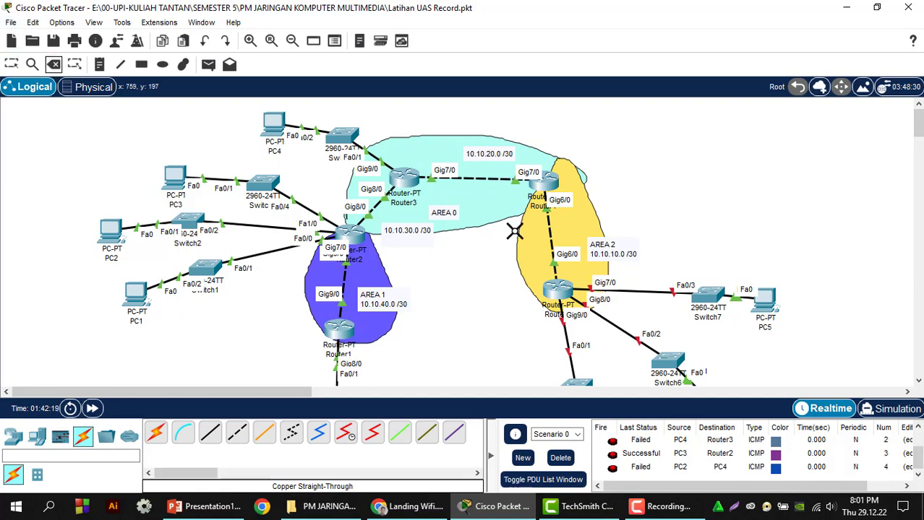
{"action": "left_click", "coordinate": [374, 157]}
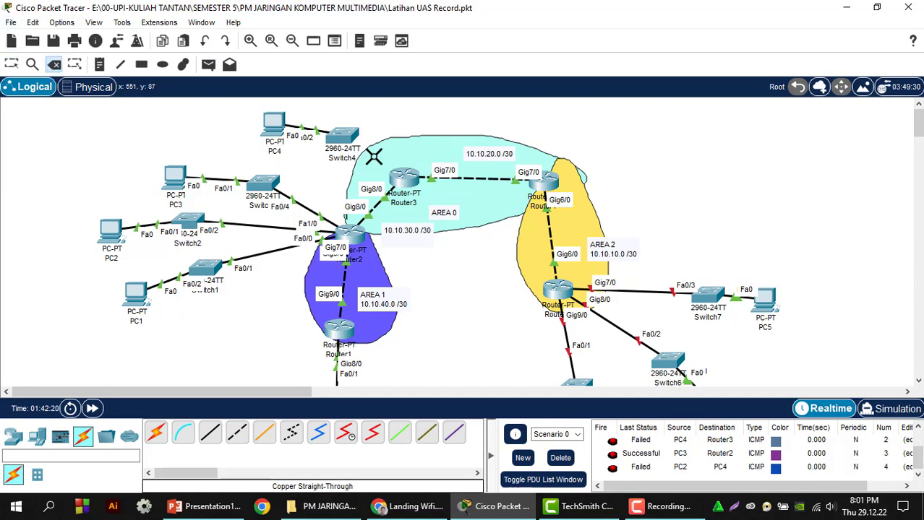
{"action": "mouse_move", "coordinate": [340, 138]}
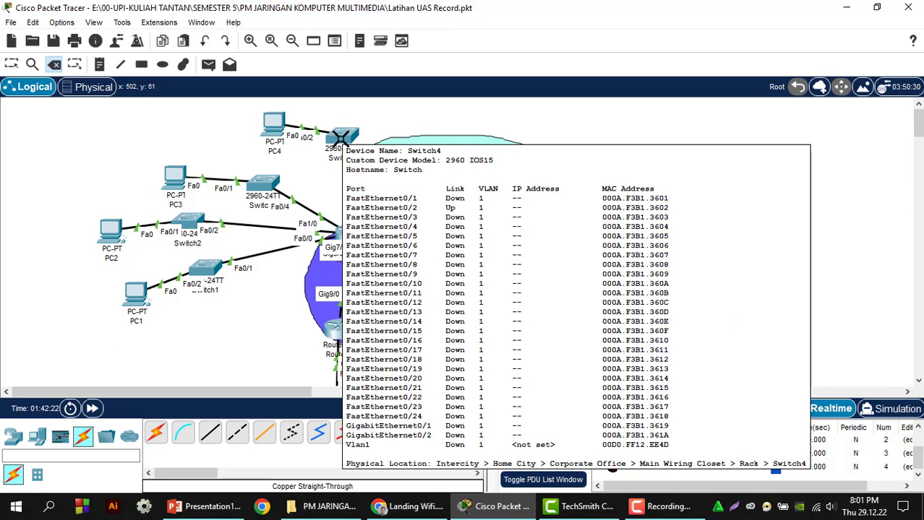
{"action": "left_click", "coordinate": [310, 131]}
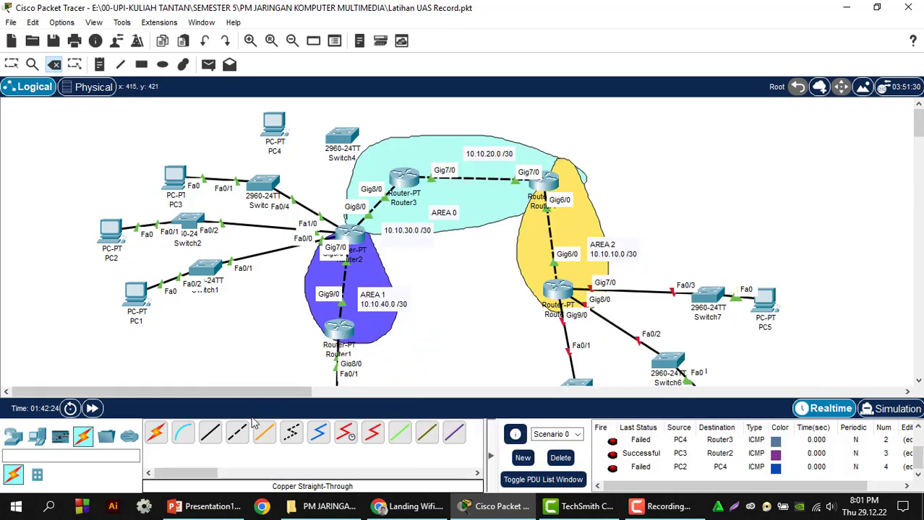
- Connect Router3's FastEthernet0/0 to Switch4's FastEthernet0/2 with a copper straight-through cable
{"action": "left_click", "coordinate": [209, 433]}
{"action": "left_click", "coordinate": [398, 179]}
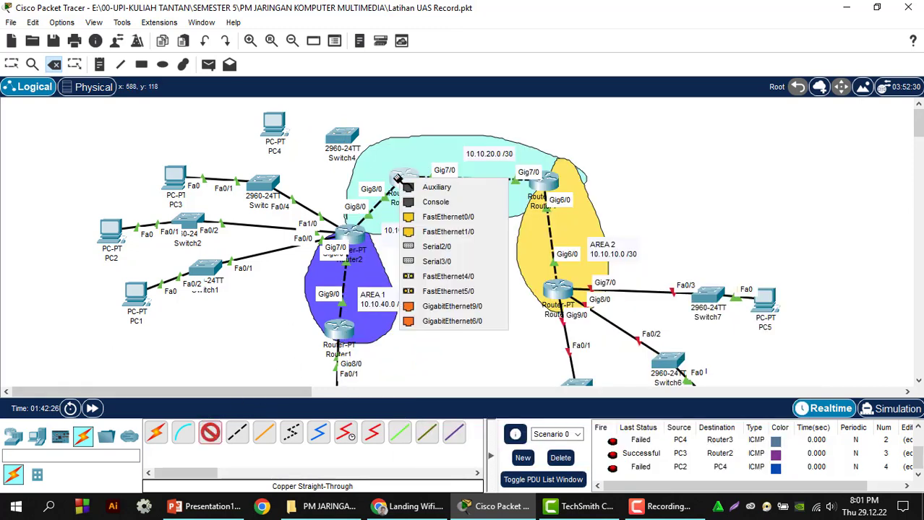
{"action": "left_click", "coordinate": [450, 231]}
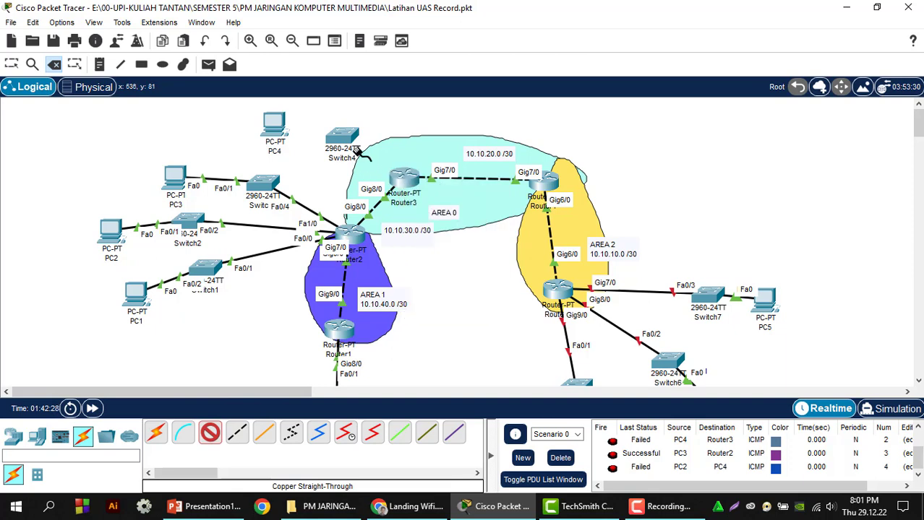
{"action": "left_click", "coordinate": [406, 176]}
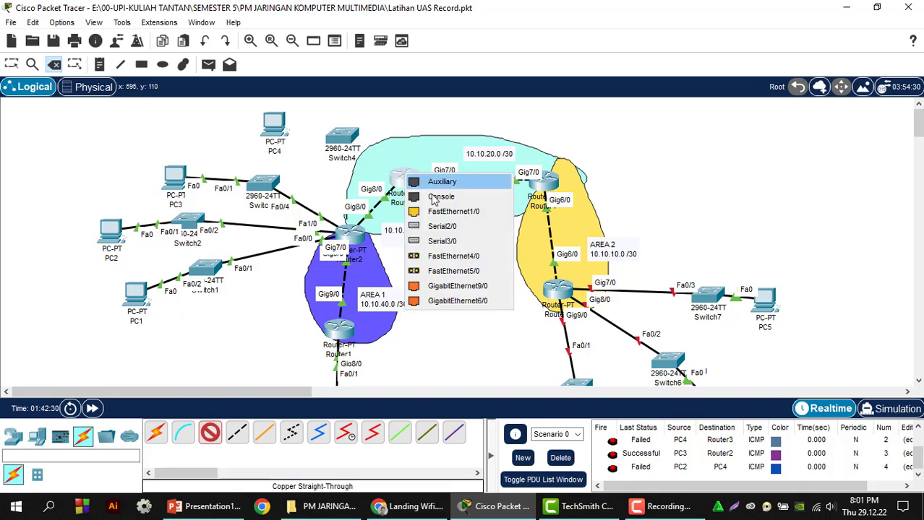
{"action": "left_click", "coordinate": [438, 196]}
{"action": "left_click", "coordinate": [542, 269]}
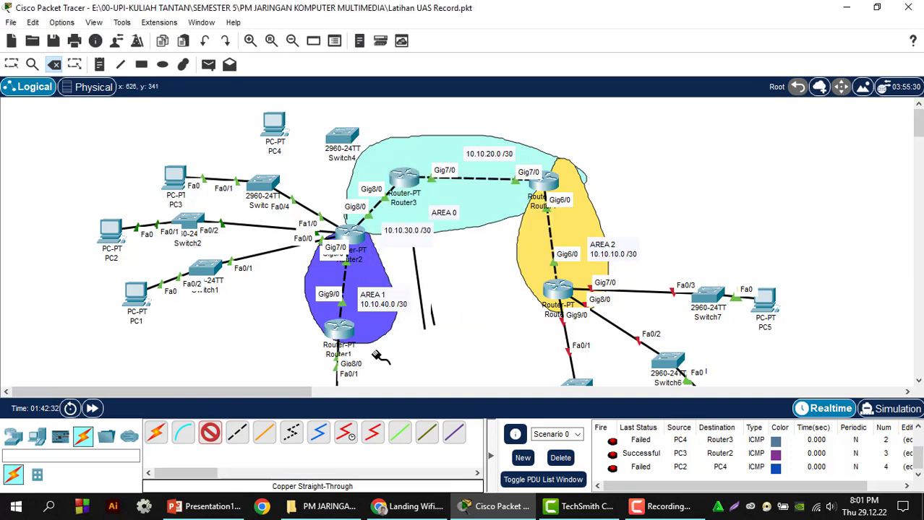
{"action": "left_click", "coordinate": [342, 136]}
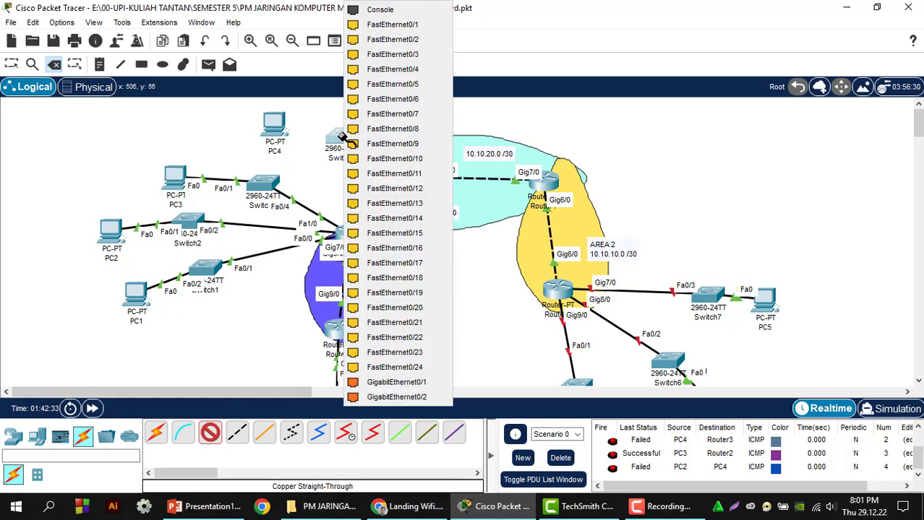
{"action": "left_click", "coordinate": [401, 39]}
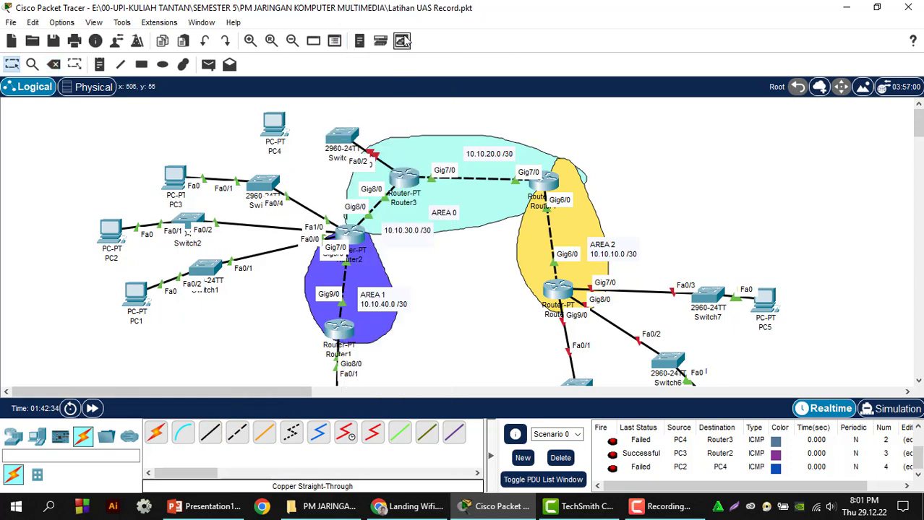
- Connect Switch4's FastEthernet0/1 to PC4's FastEthernet0 with a copper straight-through cable
{"action": "left_click", "coordinate": [210, 433]}
{"action": "left_click", "coordinate": [344, 136]}
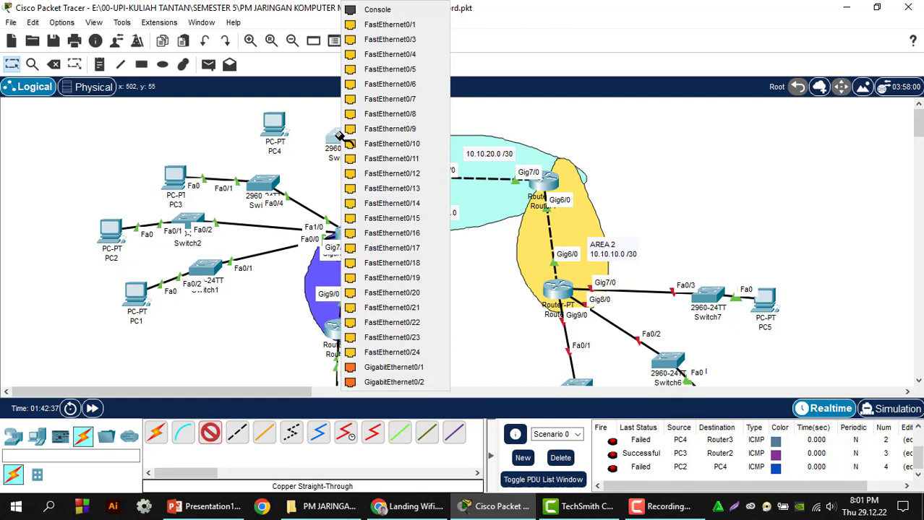
{"action": "left_click", "coordinate": [385, 26]}
{"action": "left_click", "coordinate": [268, 125]}
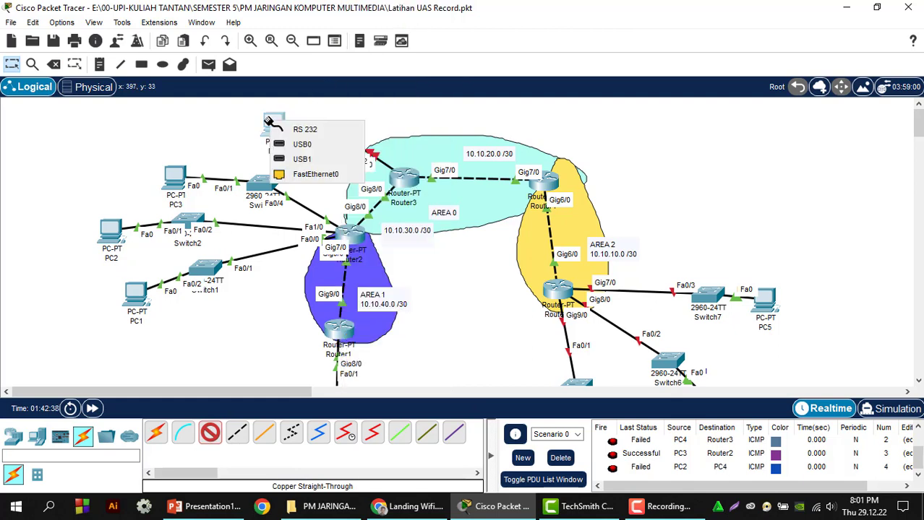
{"action": "left_click", "coordinate": [327, 174]}
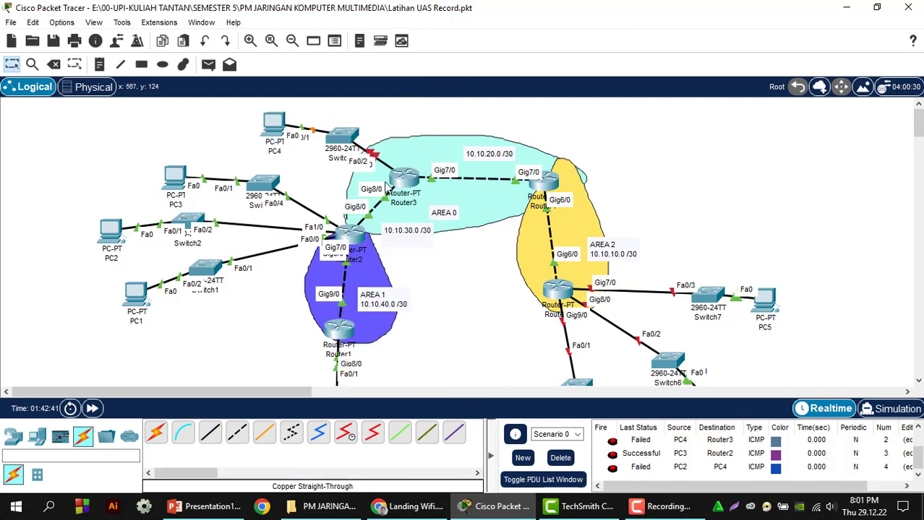
- Select DHCP for PC4's IPv4 gateway and DNS settings and close its configuration window
{"action": "left_click", "coordinate": [271, 126]}
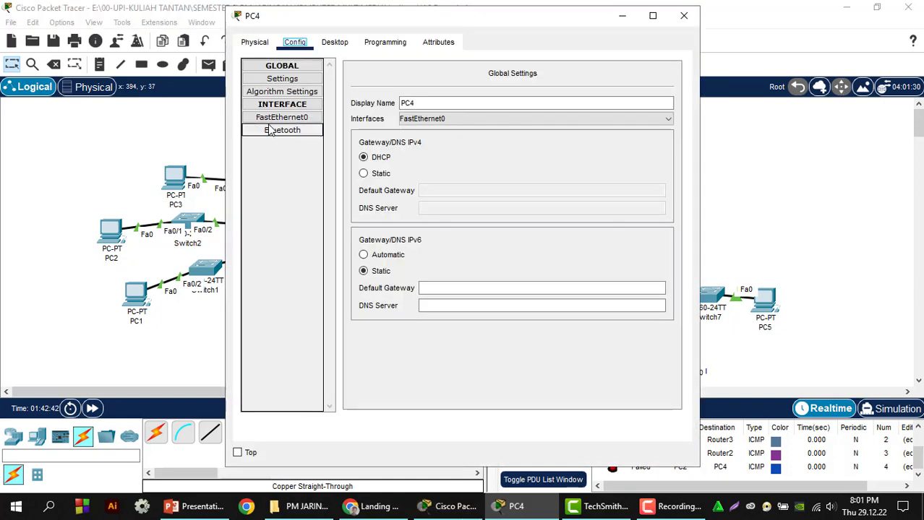
{"action": "left_click", "coordinate": [388, 157]}
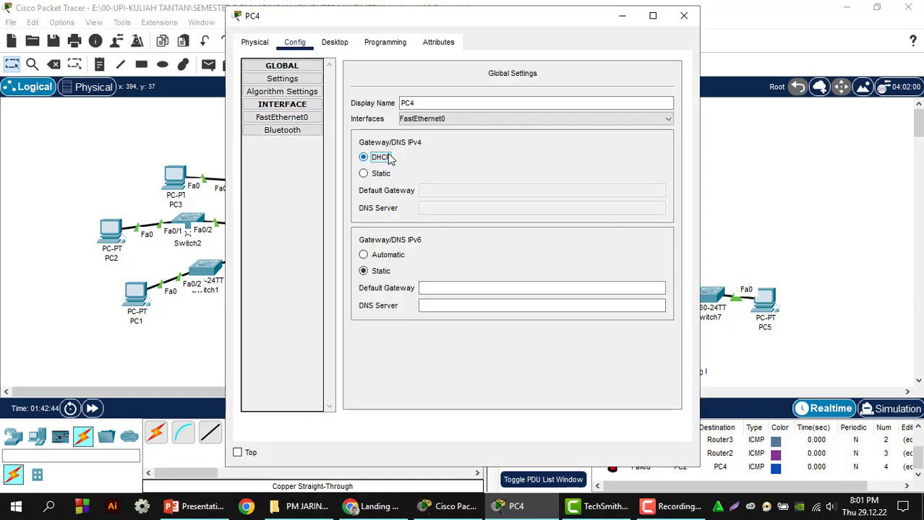
{"action": "left_click", "coordinate": [684, 16]}
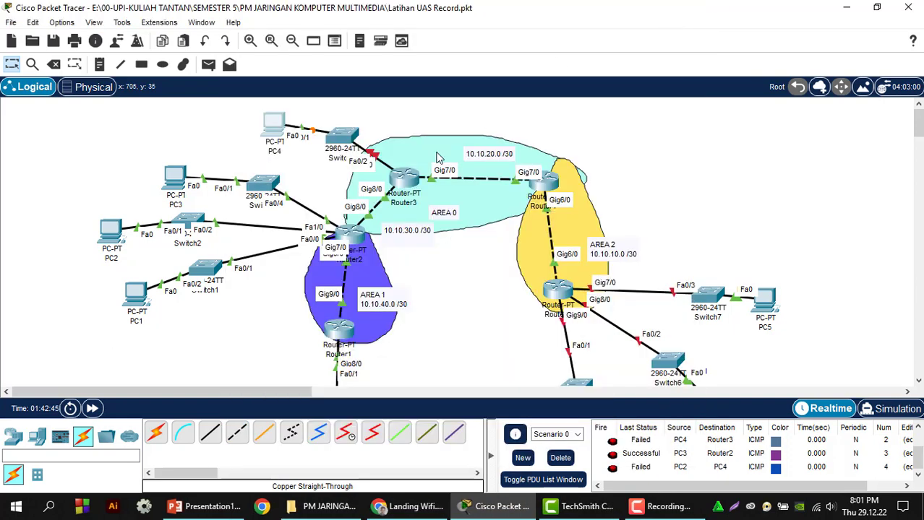
- Open Router3's command line and enter global configuration mode with en and conf t
{"action": "left_click", "coordinate": [407, 179]}
{"action": "left_click_drag", "start_coordinate": [409, 31], "coordinate": [500, 30]}
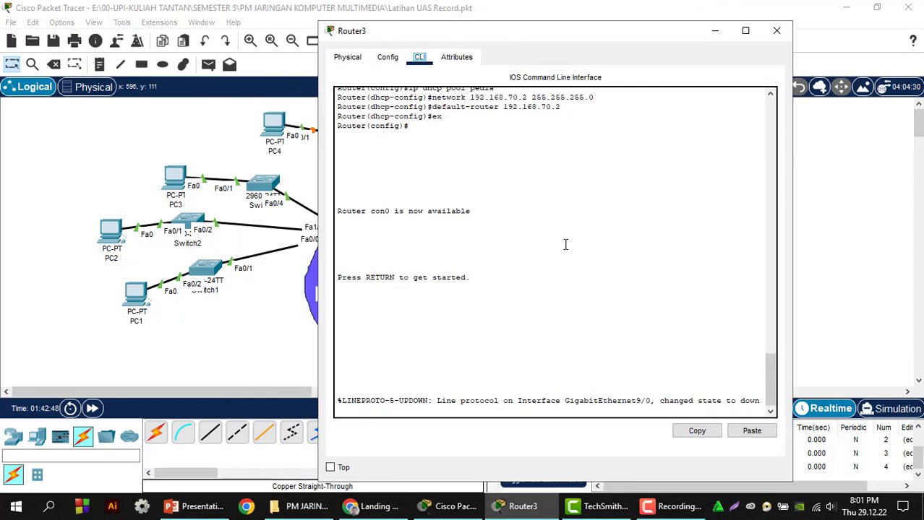
{"action": "left_click", "coordinate": [514, 409]}
{"action": "key", "text": "Return"}
{"action": "key", "text": "Return"}
{"action": "type", "text": "en"}
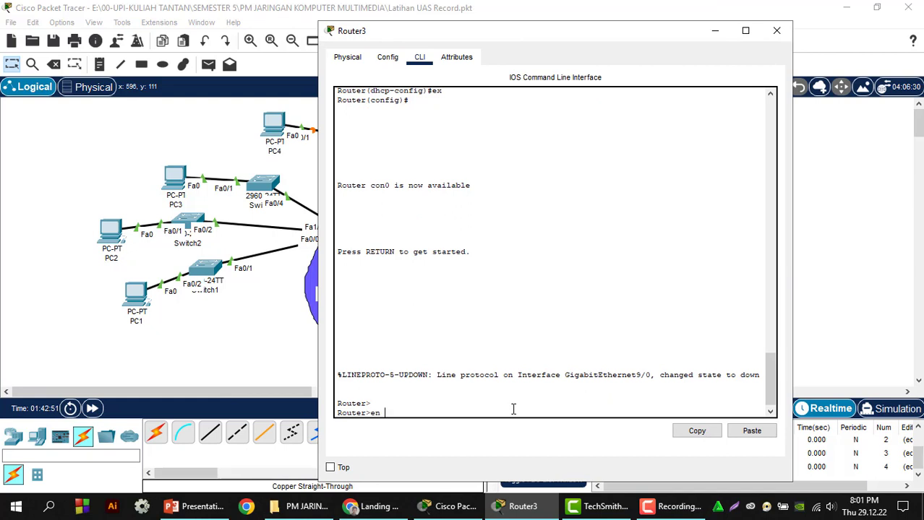
{"action": "key", "text": "Return"}
{"action": "type", "text": "conf"}
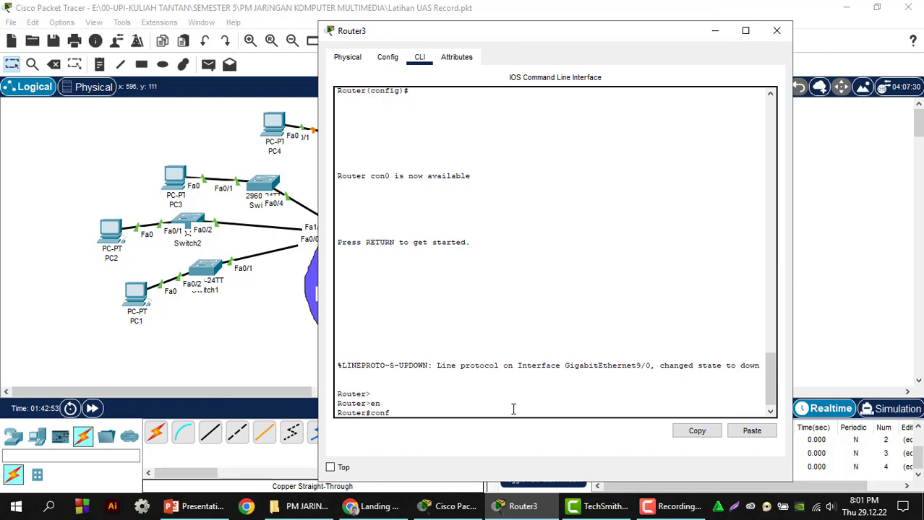
{"action": "type", "text": " t"}
{"action": "key", "text": "Return"}
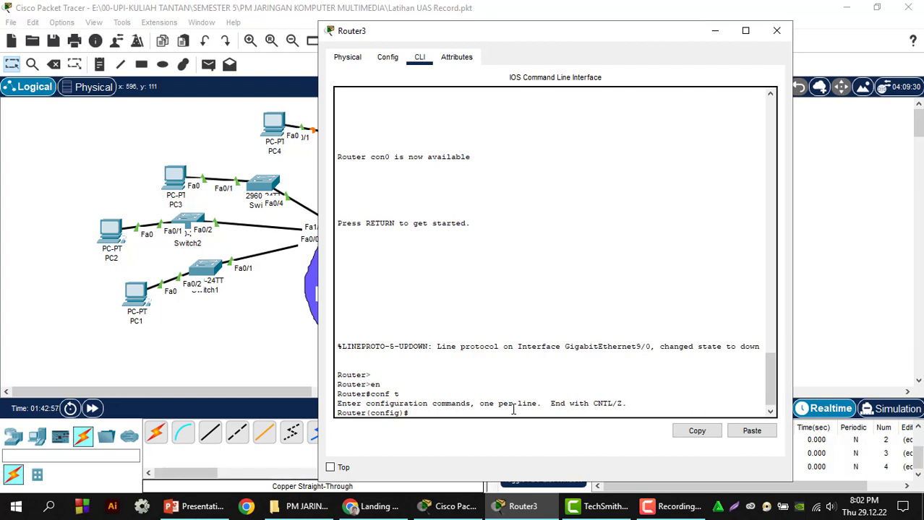
- Assign 192.168.80.1 255.255.255.0 to Router3's interface fa0/0, enable it with no sh, and exit the interface configuration
{"action": "type", "text": "interface fa"}
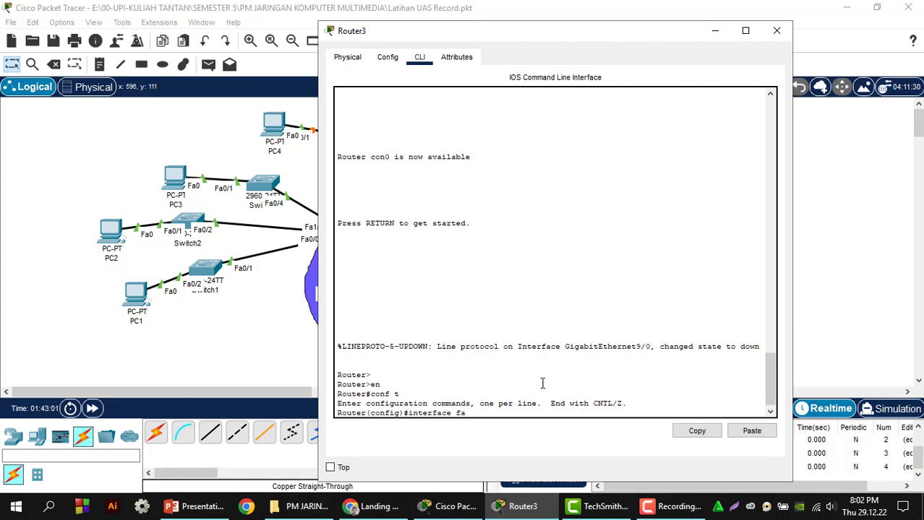
{"action": "left_click_drag", "start_coordinate": [543, 33], "coordinate": [654, 43]}
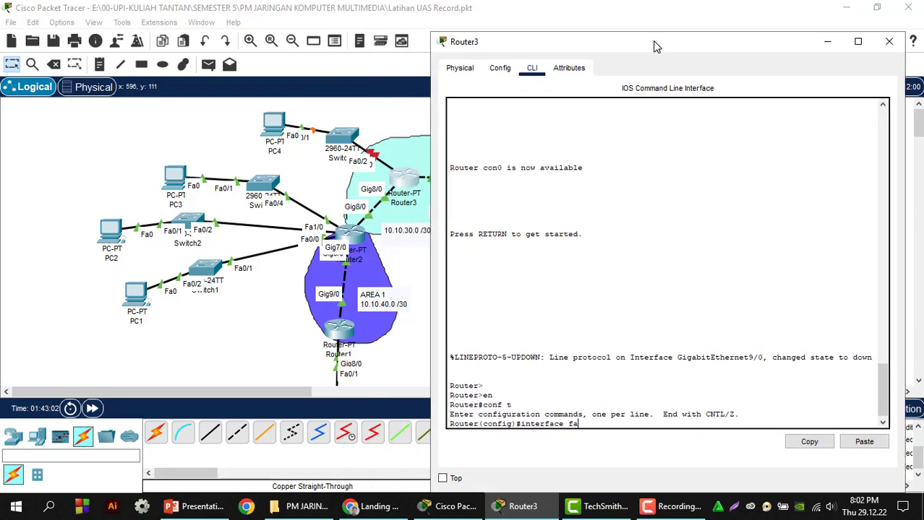
{"action": "left_click", "coordinate": [347, 142]}
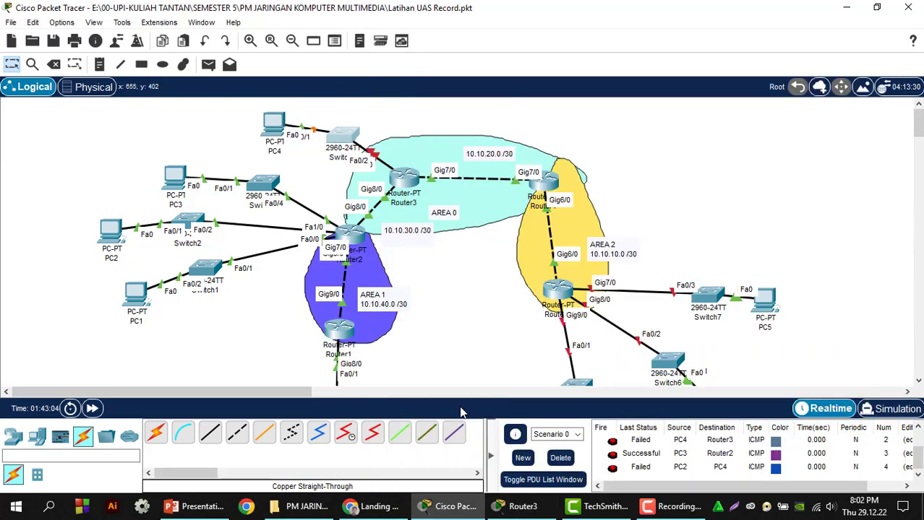
{"action": "left_click", "coordinate": [521, 506]}
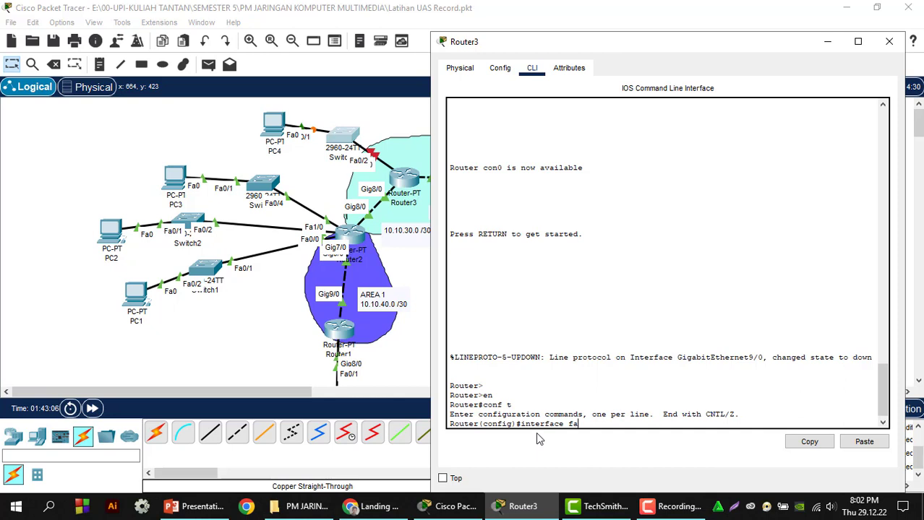
{"action": "type", "text": "0/0"}
{"action": "key", "text": "Return"}
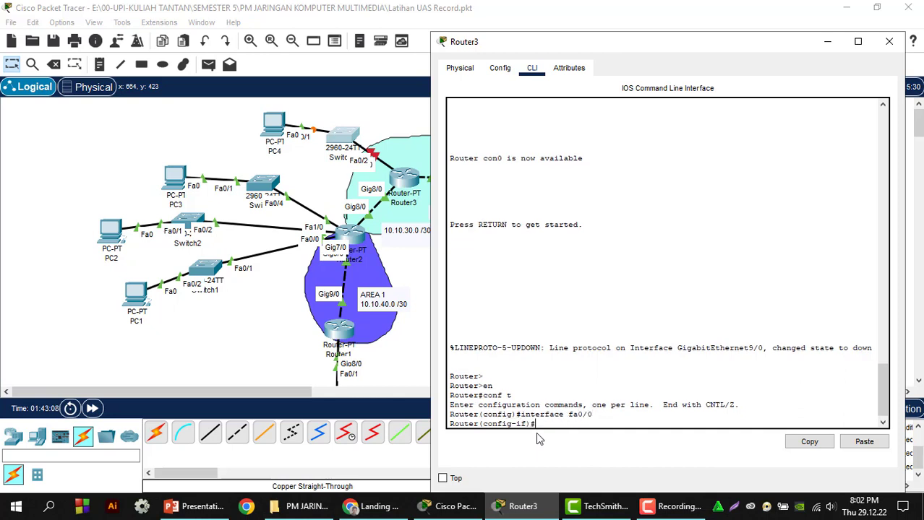
{"action": "type", "text": "ip address 192.168.80.1 255"}
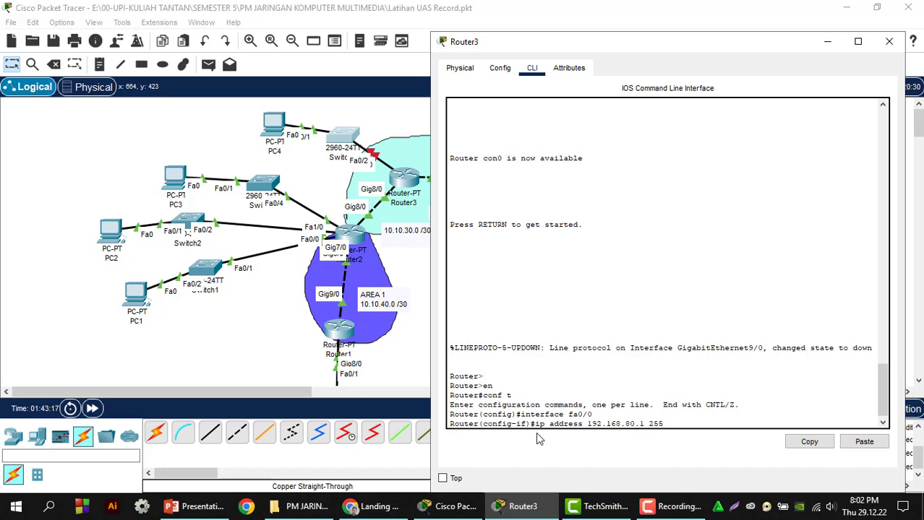
{"action": "type", "text": ".255.255.255.0"}
{"action": "key", "text": "Return"}
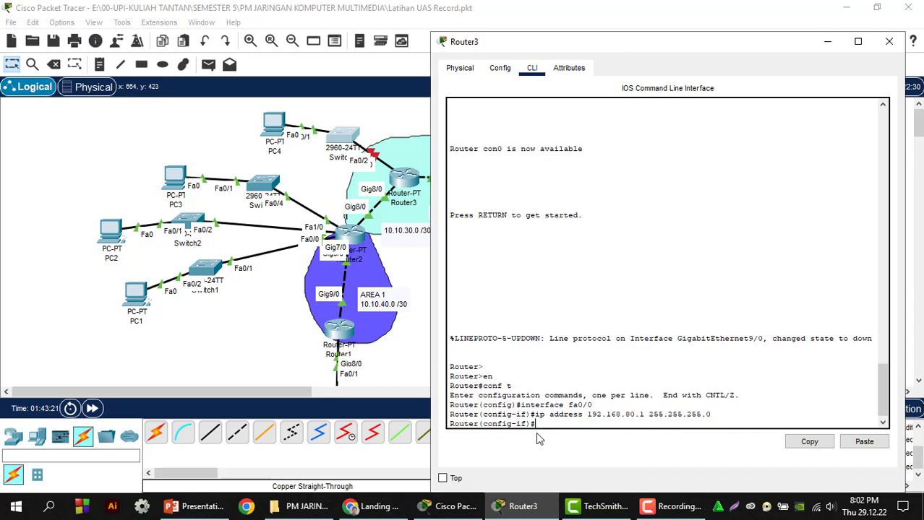
{"action": "type", "text": "no sh"}
{"action": "key", "text": "Return"}
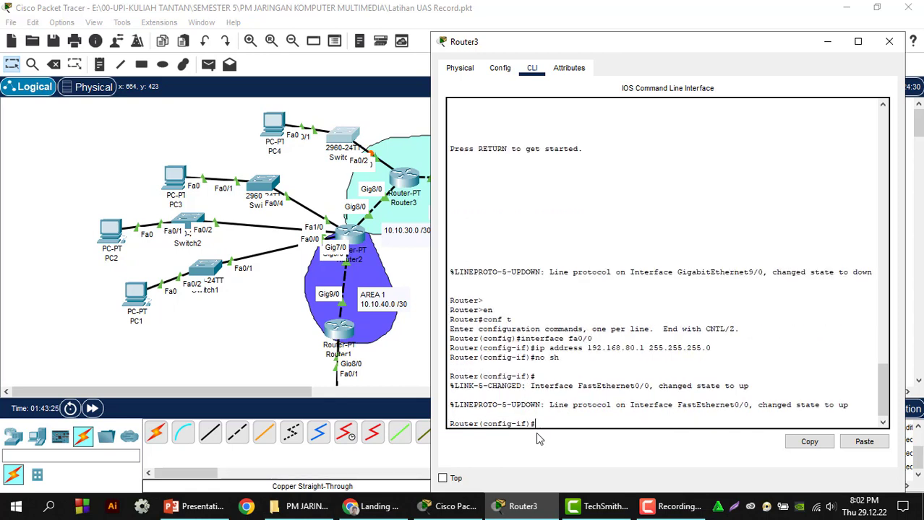
{"action": "type", "text": "ex"}
{"action": "key", "text": "Return"}
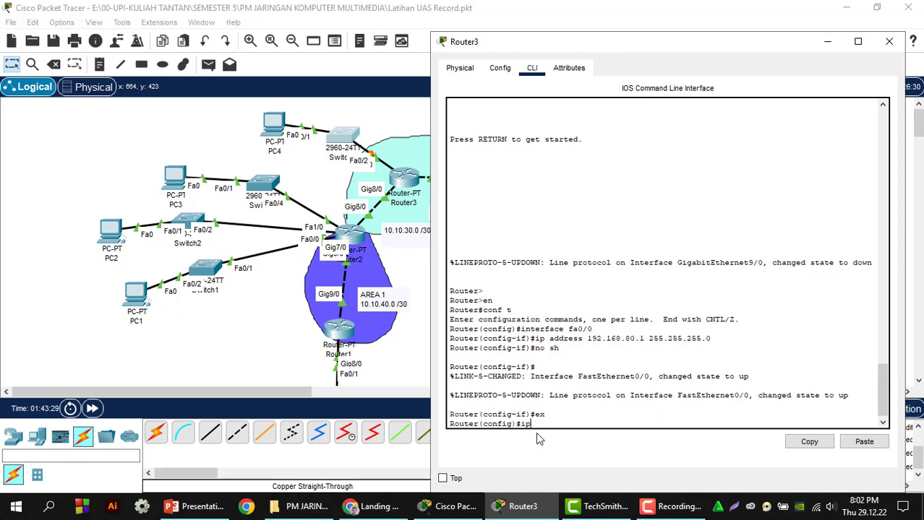
- Set the network of Router3's DHCP pool pedia to 192.168.80.0 255.255.255.0 and exit the pool configuration
{"action": "type", "text": "ip dhcp pool pedia"}
{"action": "key", "text": "Return"}
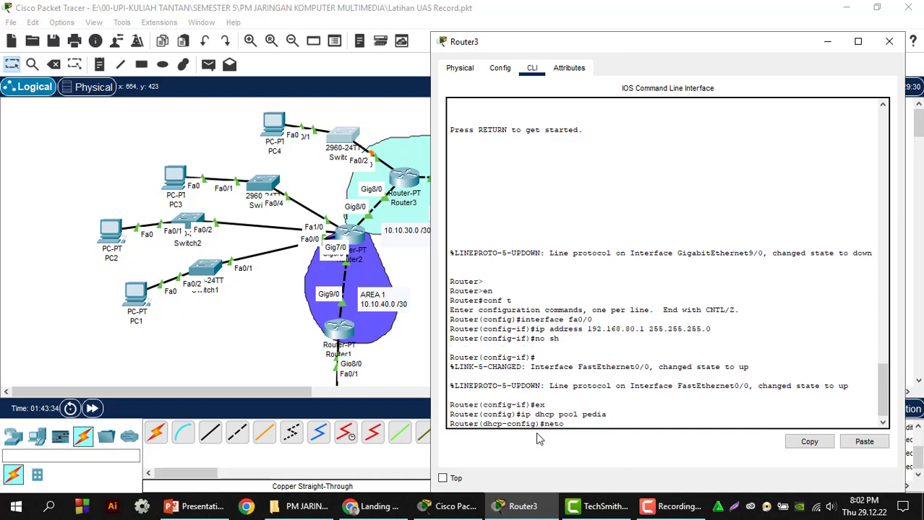
{"action": "type", "text": "network 192.168.80.0 255"}
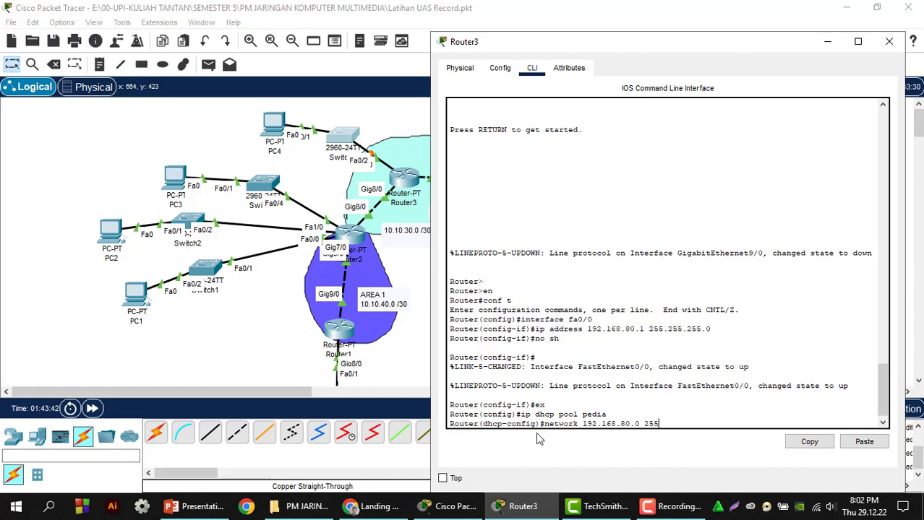
{"action": "type", "text": ".255"}
{"action": "type", "text": ".0"}
{"action": "key", "text": "Return"}
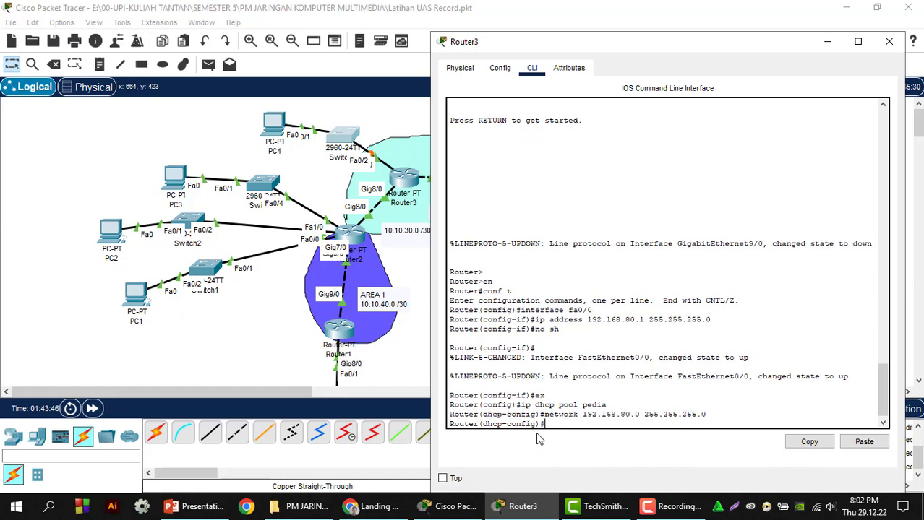
{"action": "type", "text": "ex"}
{"action": "key", "text": "Return"}
{"action": "key", "text": "Return"}
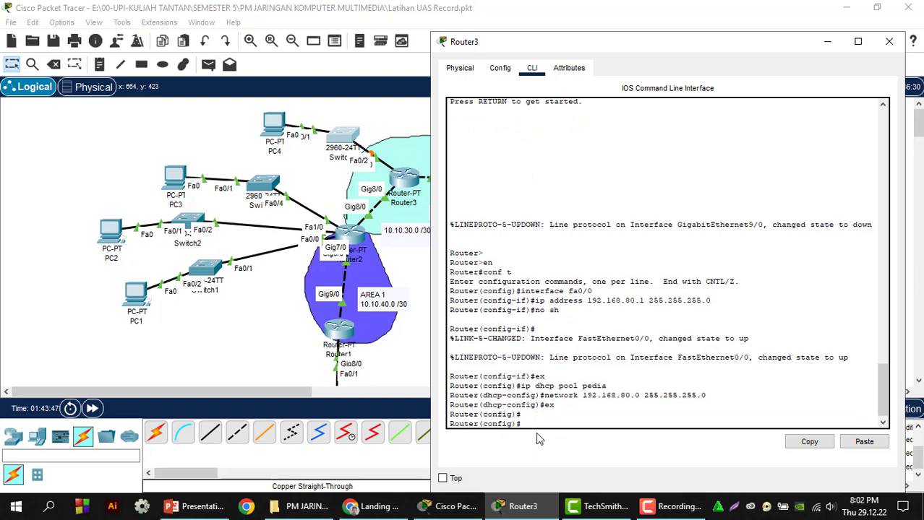
- Close Router3's window, fast-forward the simulation time, and send a simple PDU from PC4 to Router3
{"action": "left_click", "coordinate": [889, 42]}
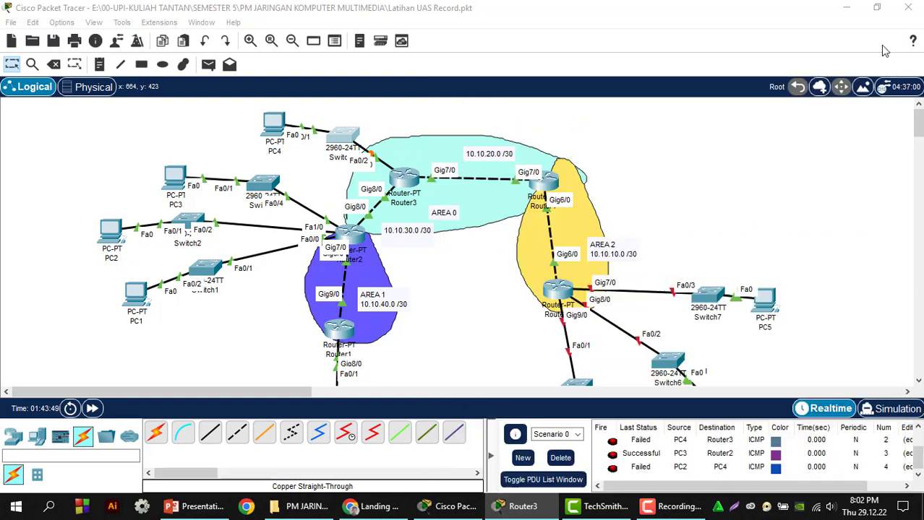
{"action": "left_click", "coordinate": [94, 409]}
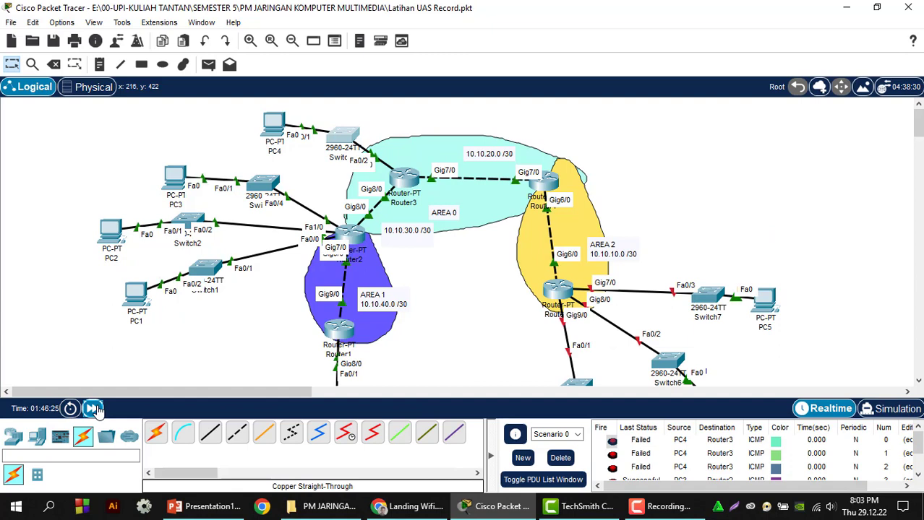
{"action": "left_click", "coordinate": [94, 410]}
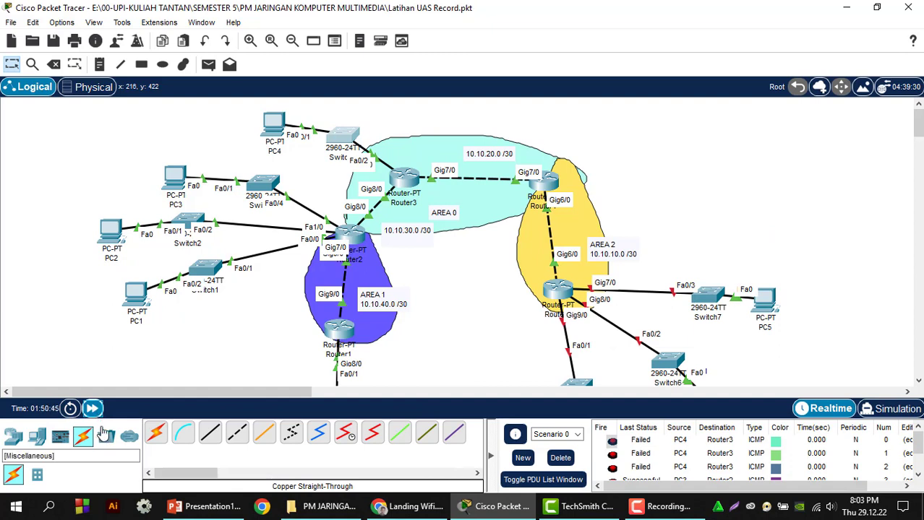
{"action": "left_click", "coordinate": [208, 65]}
{"action": "left_click", "coordinate": [274, 121]}
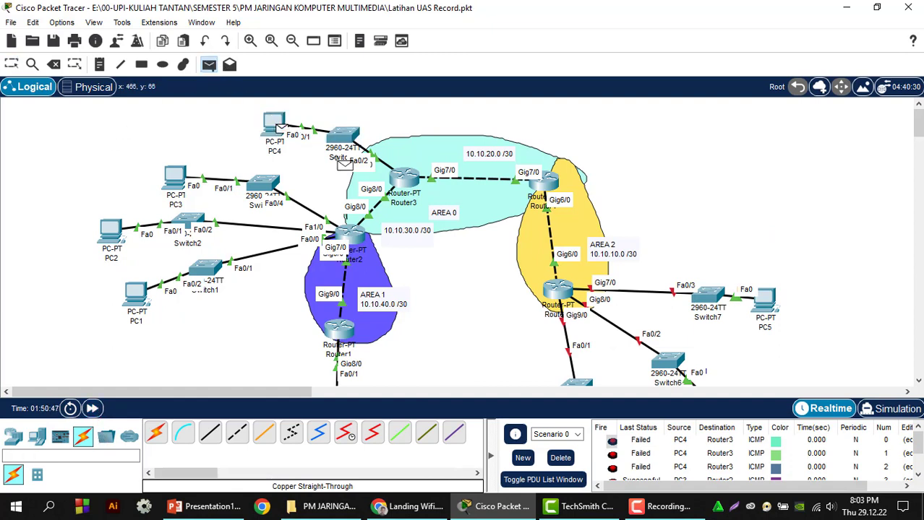
{"action": "left_click", "coordinate": [403, 181]}
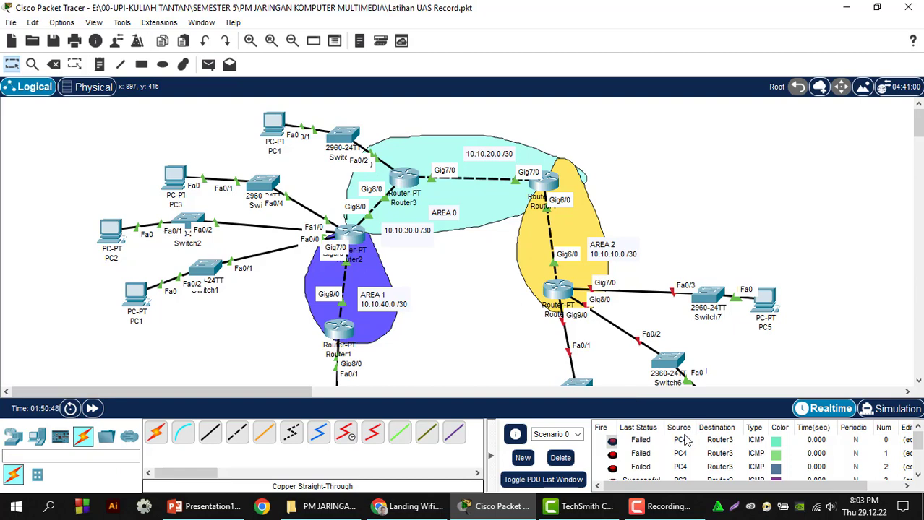
- Delete the PDUs of Scenario 0 and send a fresh simple PDU from PC4 to Router3
{"action": "left_click", "coordinate": [561, 458]}
{"action": "left_click", "coordinate": [209, 65]}
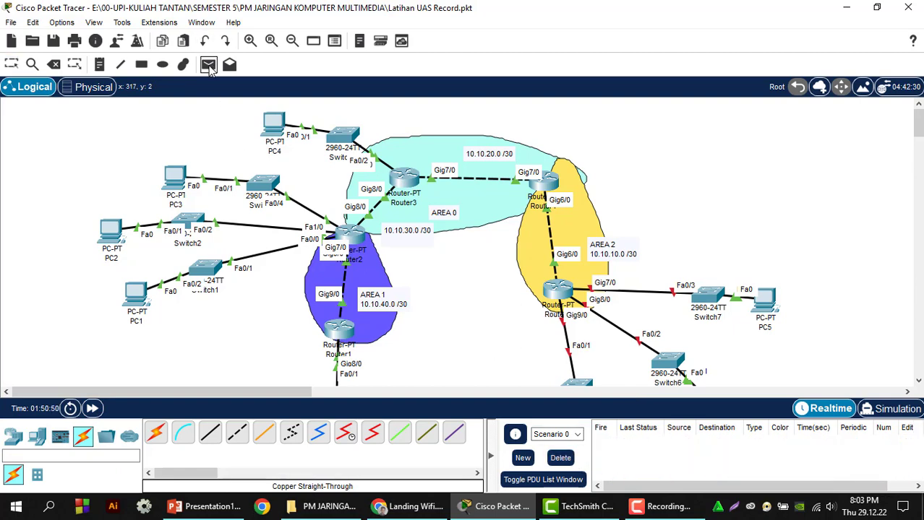
{"action": "left_click", "coordinate": [276, 127]}
{"action": "left_click", "coordinate": [402, 179]}
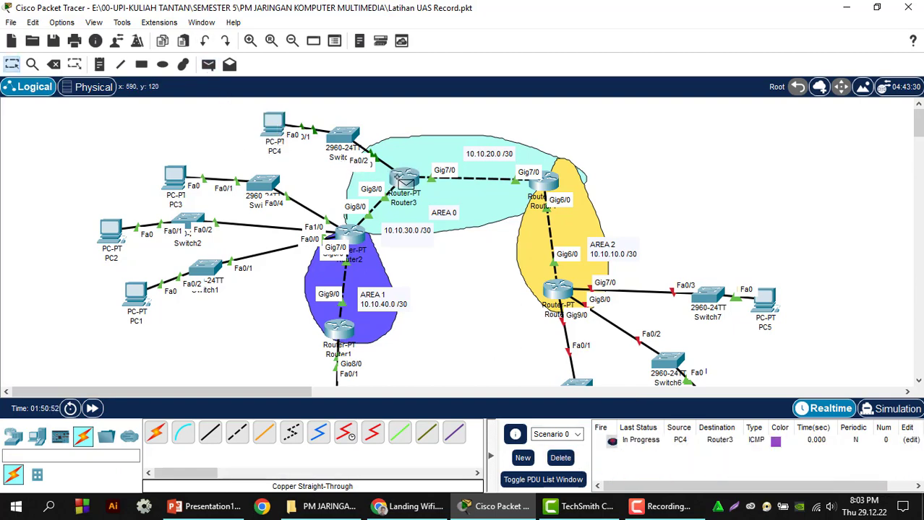
- Test connectivity to PC4 by sending it simple PDUs from PC3 and from PC2
{"action": "left_click", "coordinate": [209, 64]}
{"action": "left_click", "coordinate": [175, 177]}
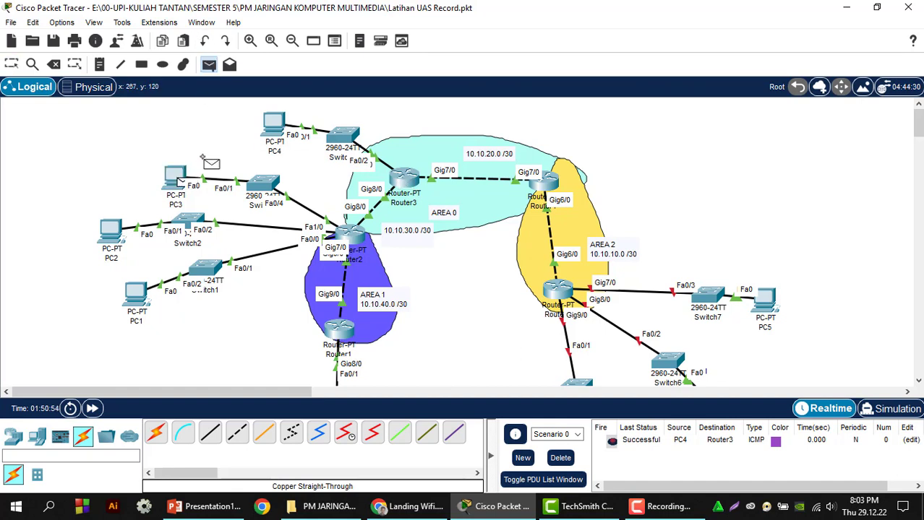
{"action": "left_click", "coordinate": [270, 128]}
{"action": "left_click", "coordinate": [208, 65]}
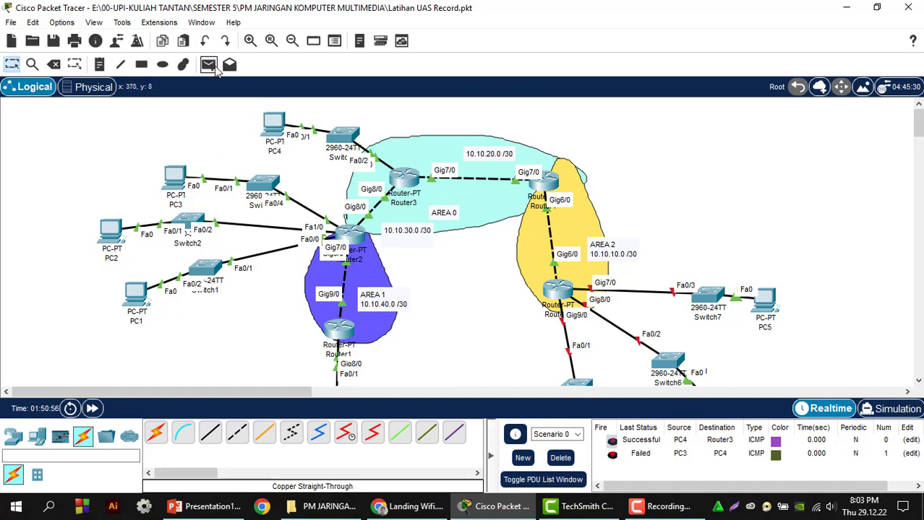
{"action": "left_click", "coordinate": [112, 230]}
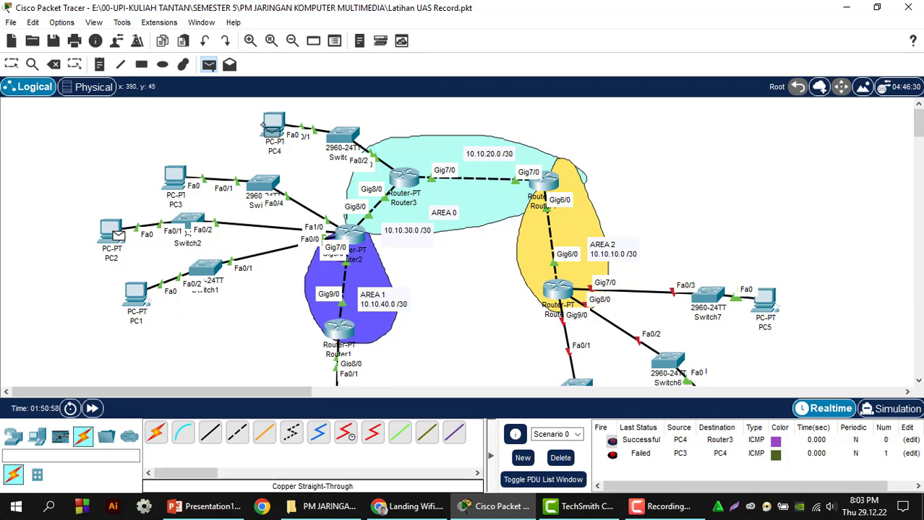
{"action": "left_click", "coordinate": [272, 125]}
- Send a simple PDU from PC0 to PC4 and review the results in the PDU list
{"action": "left_click", "coordinate": [208, 64]}
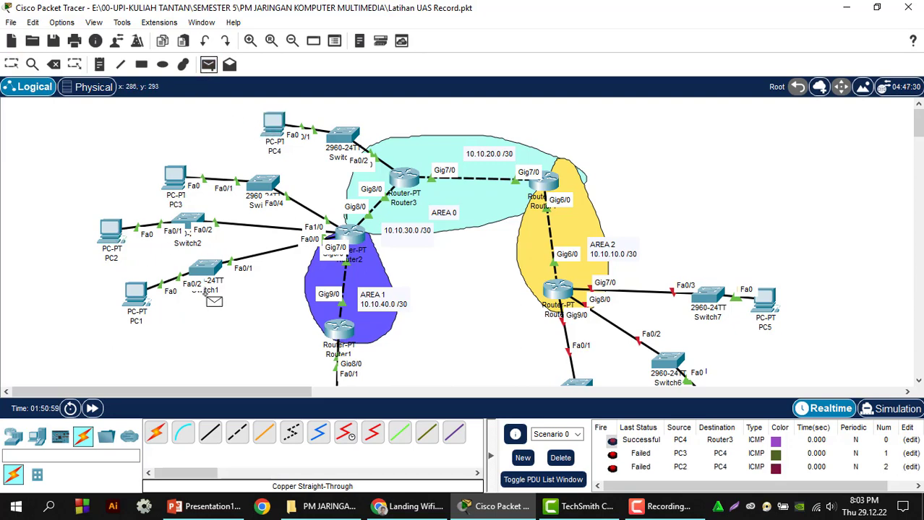
{"action": "scroll", "coordinate": [289, 315], "scroll_direction": "down", "scroll_amount": 5}
{"action": "scroll", "coordinate": [336, 302], "scroll_direction": "up", "scroll_amount": 5}
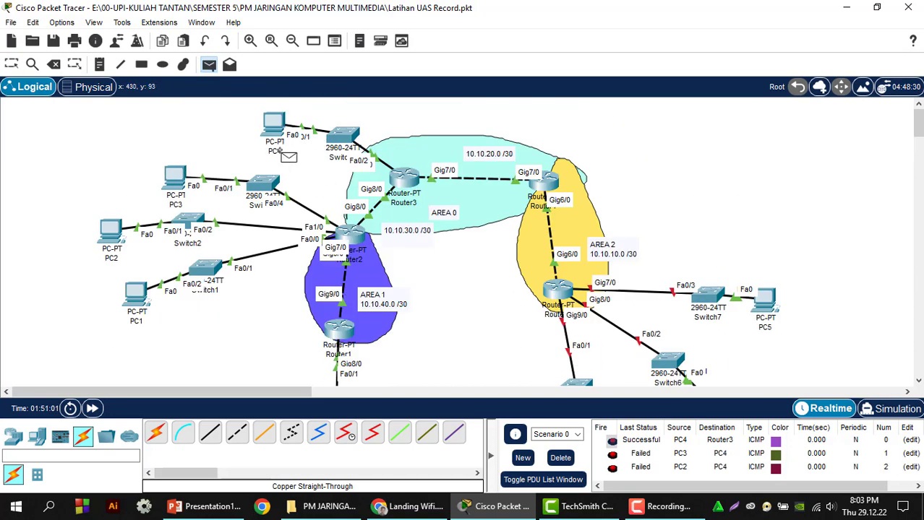
{"action": "left_click", "coordinate": [273, 124]}
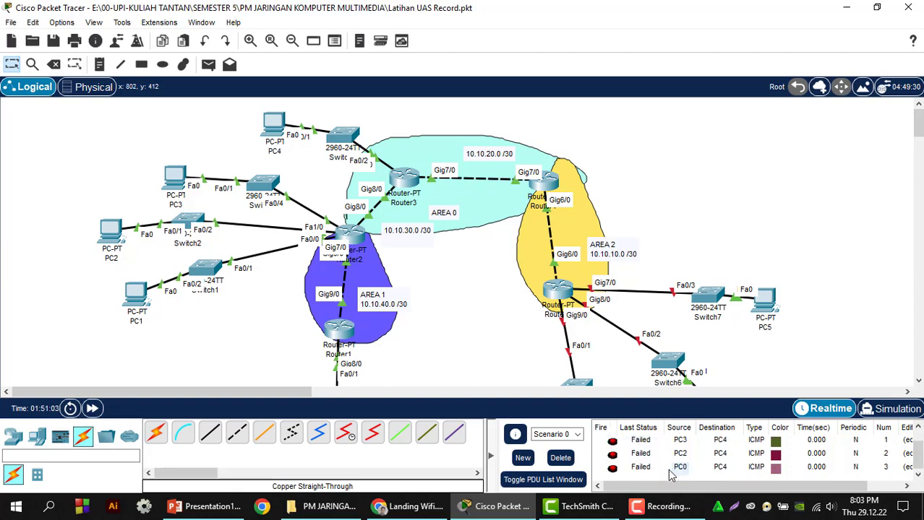
{"action": "scroll", "coordinate": [671, 474], "scroll_direction": "up", "scroll_amount": 2}
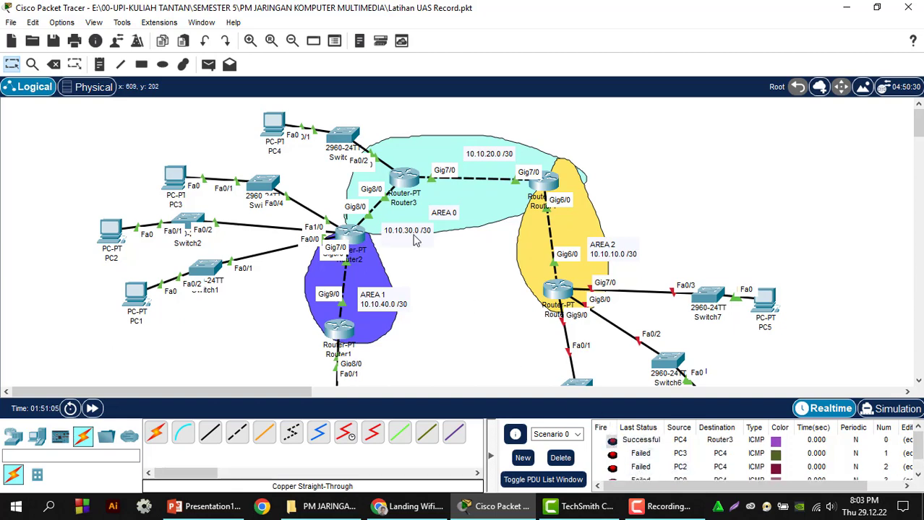
- Select DHCP for PC5's IPv4 gateway and DNS settings and close its configuration window
{"action": "scroll", "coordinate": [548, 246], "scroll_direction": "down", "scroll_amount": 5}
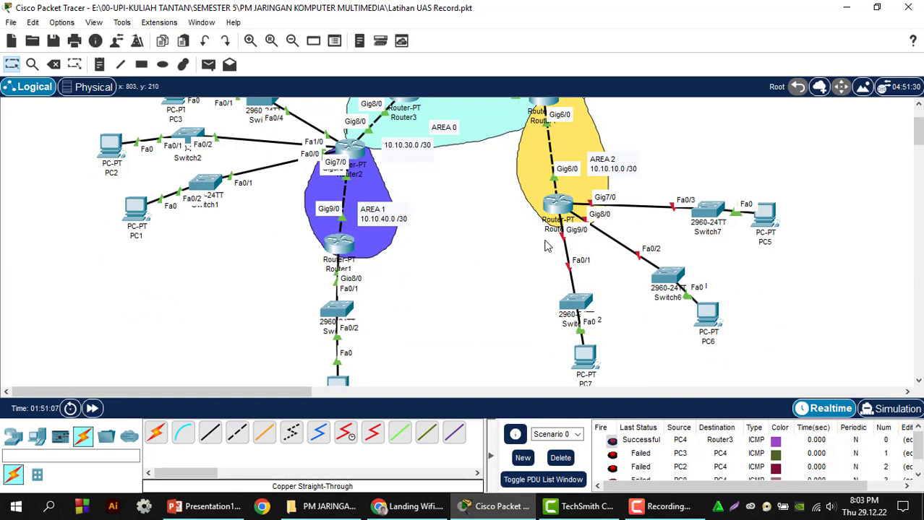
{"action": "scroll", "coordinate": [553, 247], "scroll_direction": "up", "scroll_amount": 2}
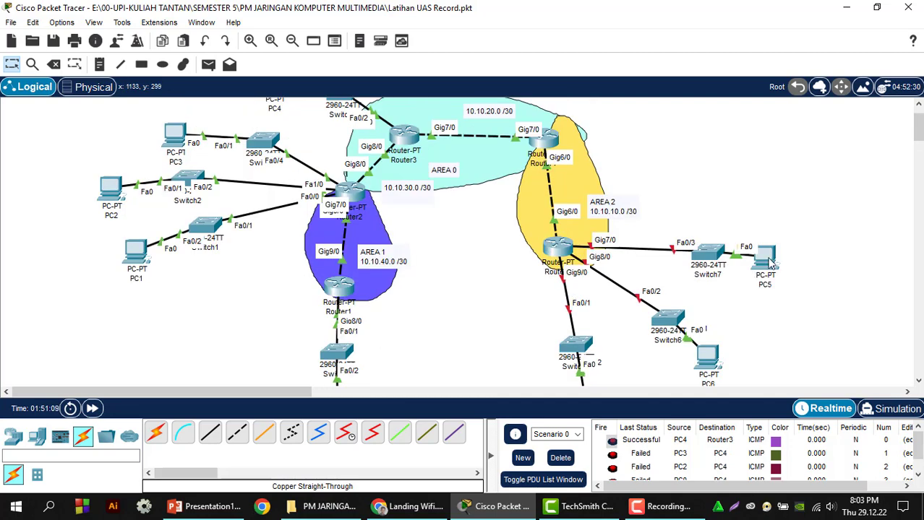
{"action": "mouse_move", "coordinate": [775, 266]}
{"action": "scroll", "coordinate": [777, 266], "scroll_direction": "down", "scroll_amount": 1}
{"action": "left_click", "coordinate": [765, 220]}
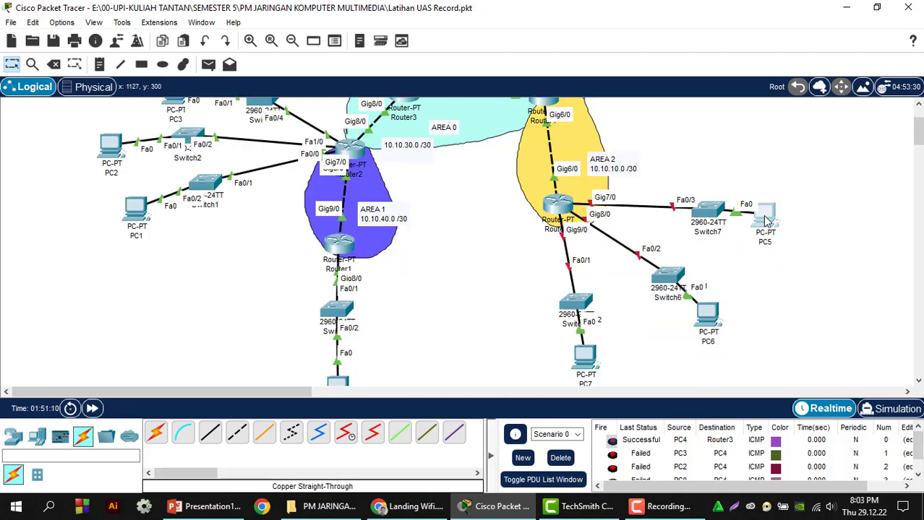
{"action": "left_click", "coordinate": [294, 42]}
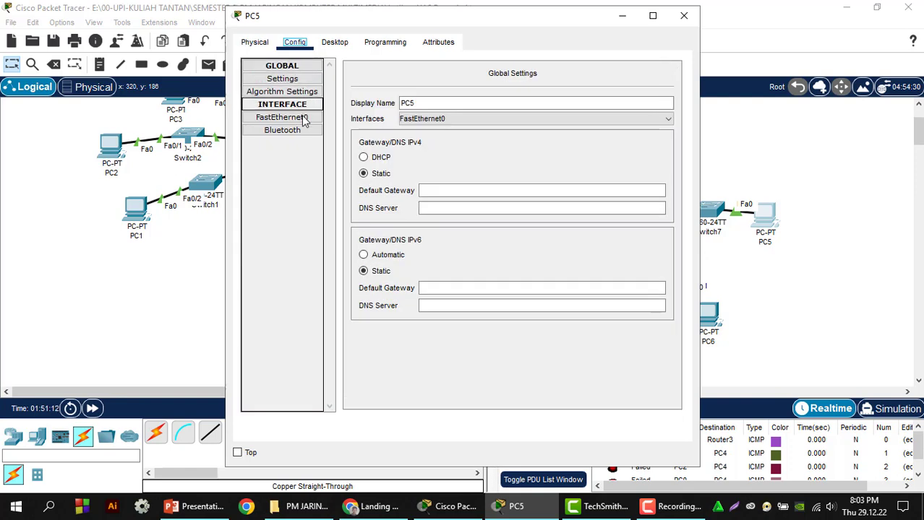
{"action": "left_click", "coordinate": [378, 157]}
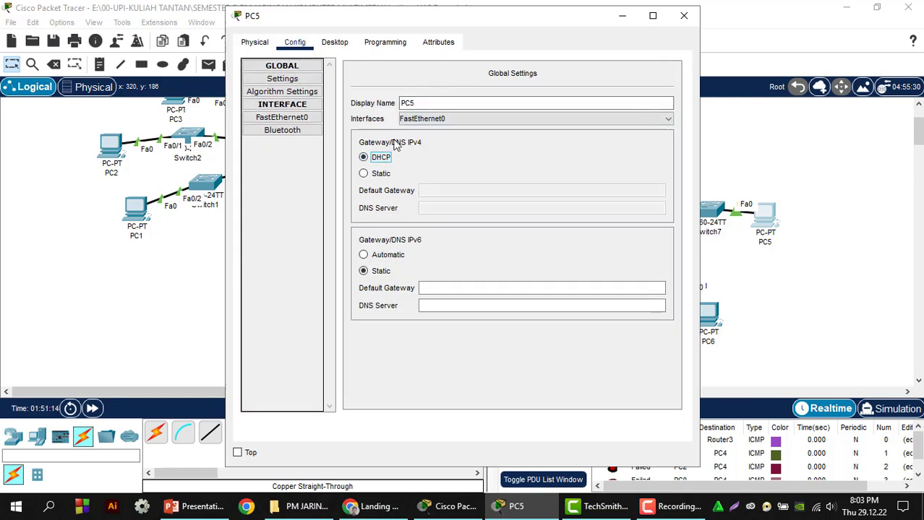
{"action": "left_click", "coordinate": [683, 15]}
- Open Router5's command line and enter global configuration mode with en and conf t
{"action": "left_click", "coordinate": [567, 205]}
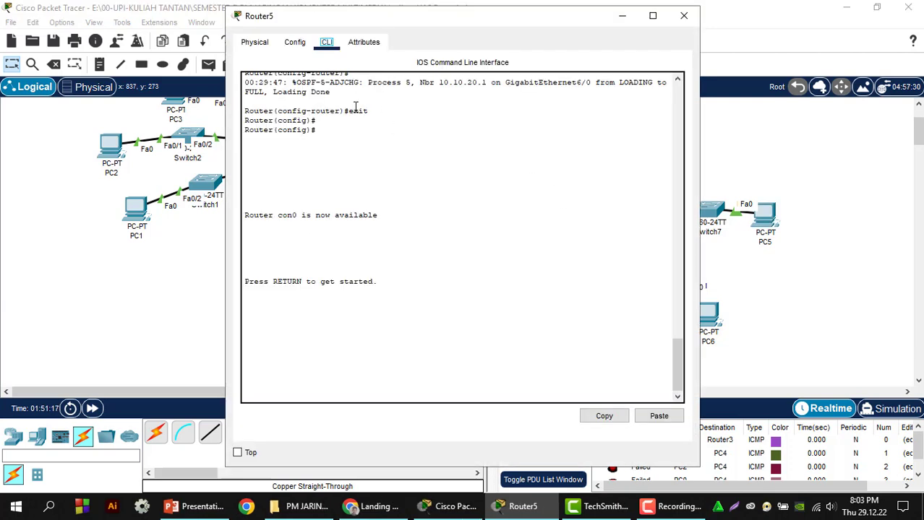
{"action": "key", "text": "Return"}
{"action": "key", "text": "Return"}
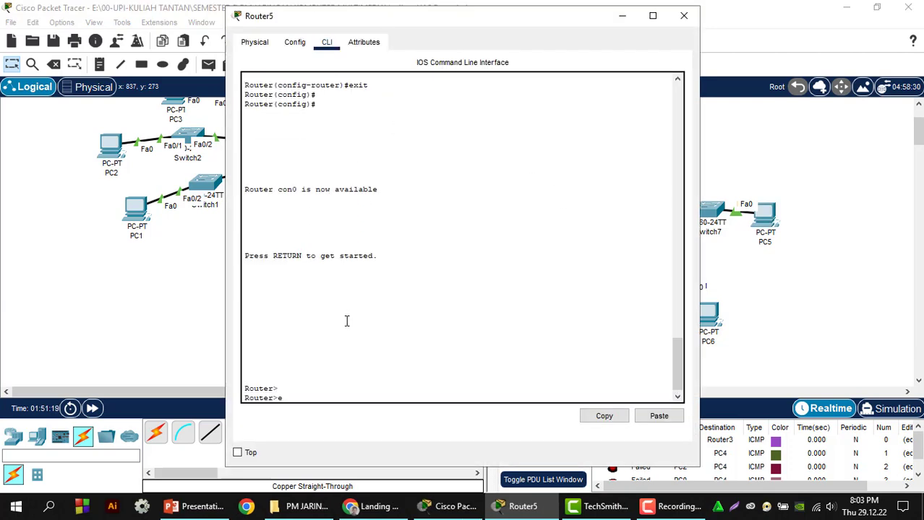
{"action": "type", "text": "en"}
{"action": "key", "text": "Return"}
{"action": "type", "text": "c"}
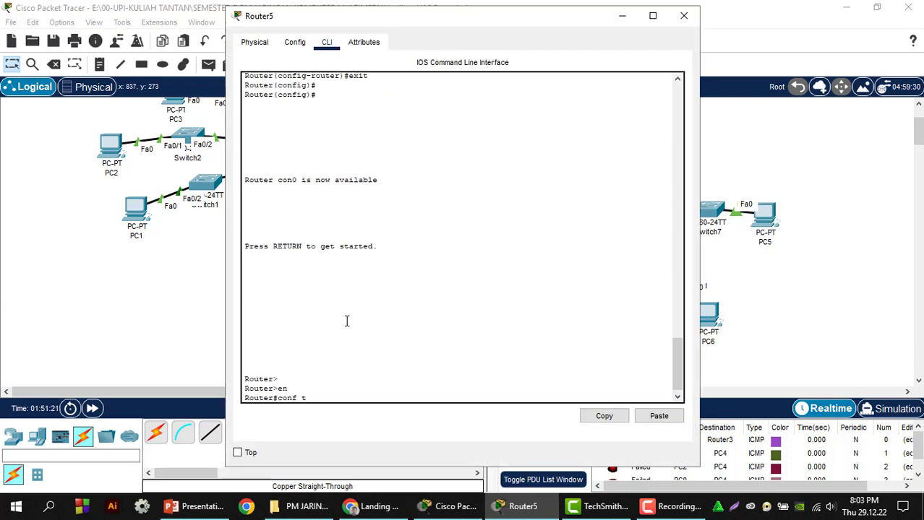
{"action": "type", "text": "onf t"}
{"action": "key", "text": "Return"}
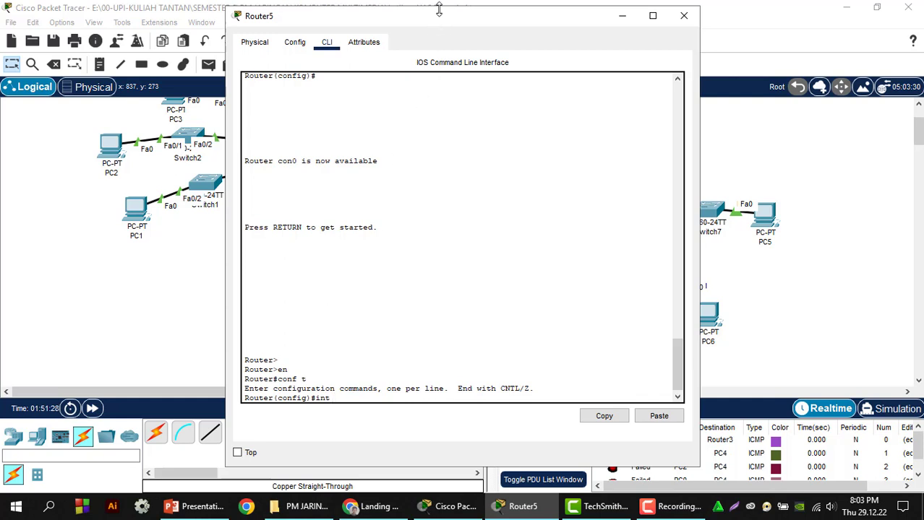
- Assign 192.168.80.2 255.255.255.0 to Router5's interface gig7/0, enable it with no sh, and exit the interface configuration
{"action": "left_click_drag", "start_coordinate": [477, 17], "coordinate": [309, 30]}
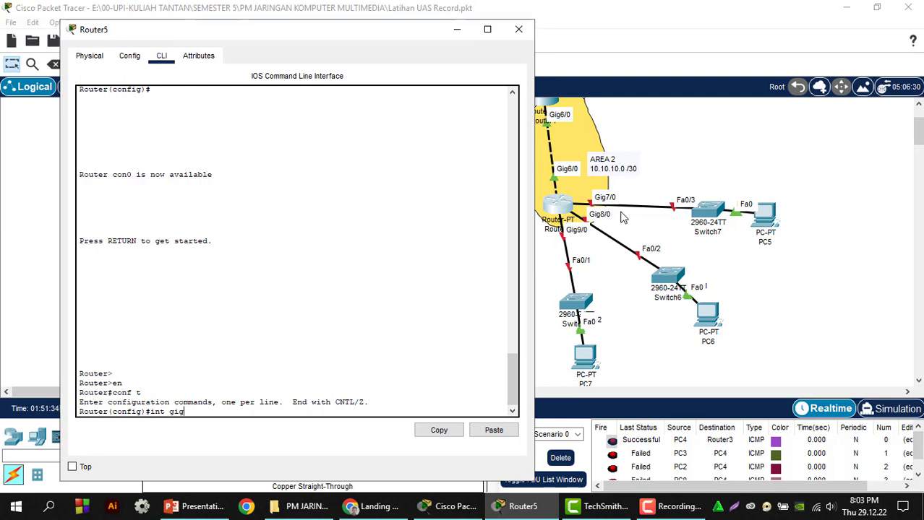
{"action": "key", "text": "Return"}
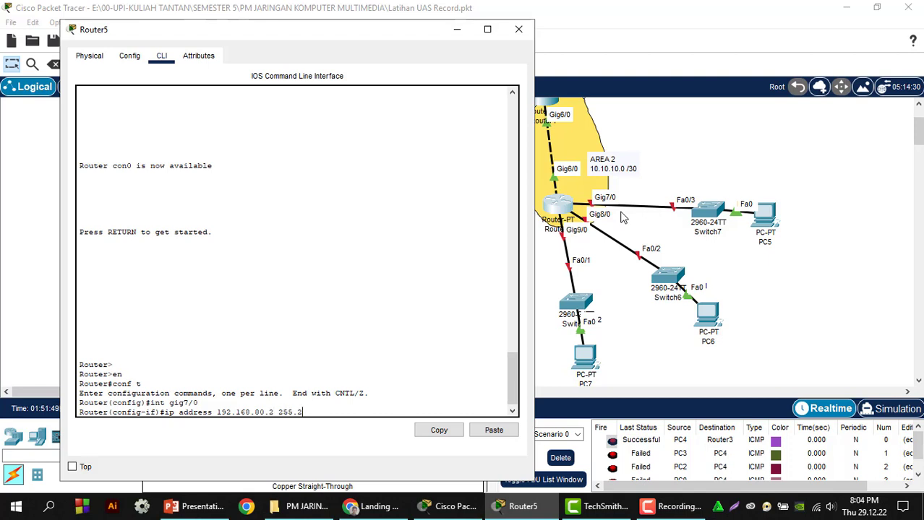
{"action": "type", "text": ".255.0"}
{"action": "key", "text": "Return"}
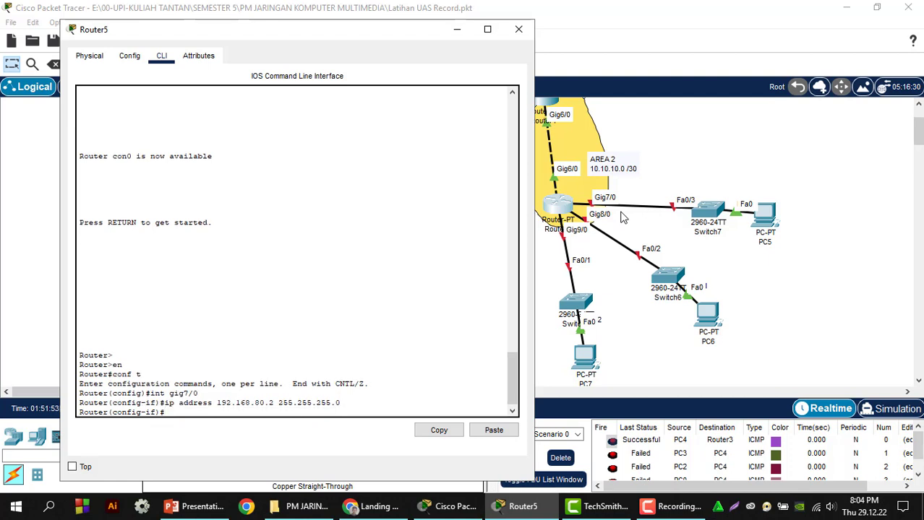
{"action": "key", "text": "Return"}
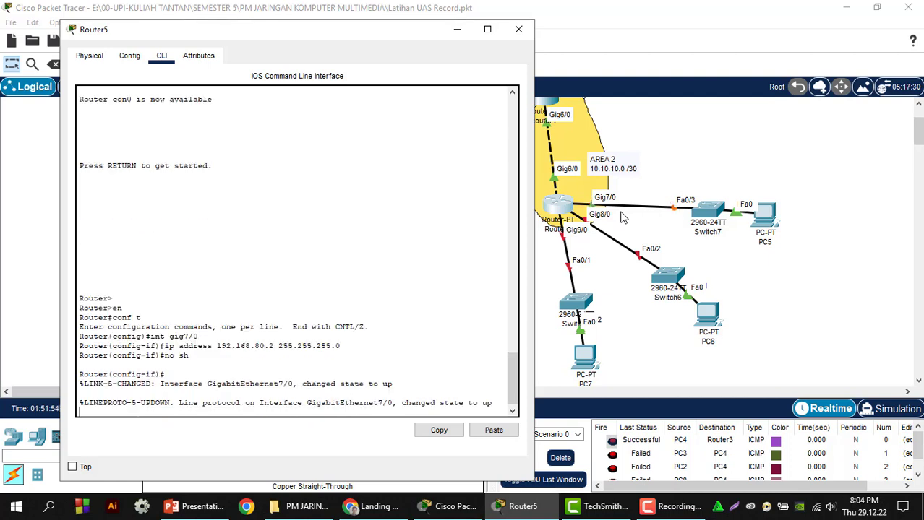
{"action": "key", "text": "Return"}
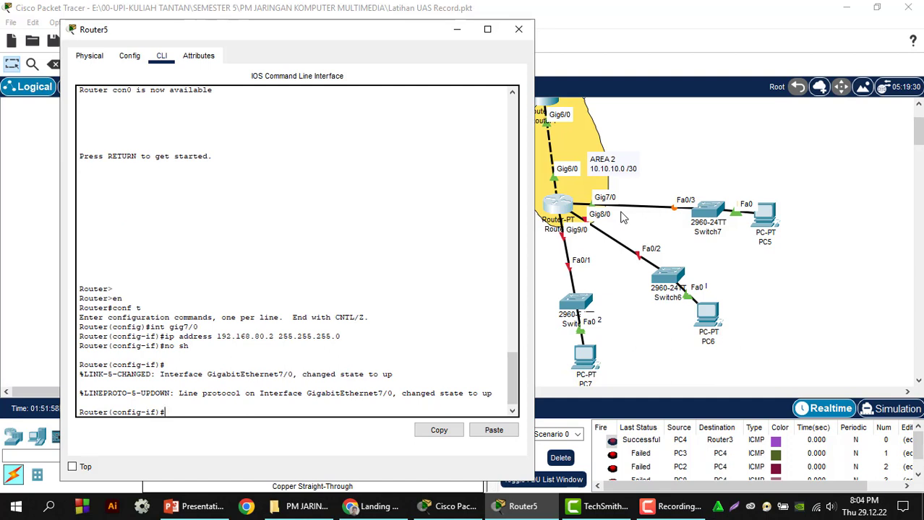
{"action": "type", "text": "ex"}
{"action": "key", "text": "Return"}
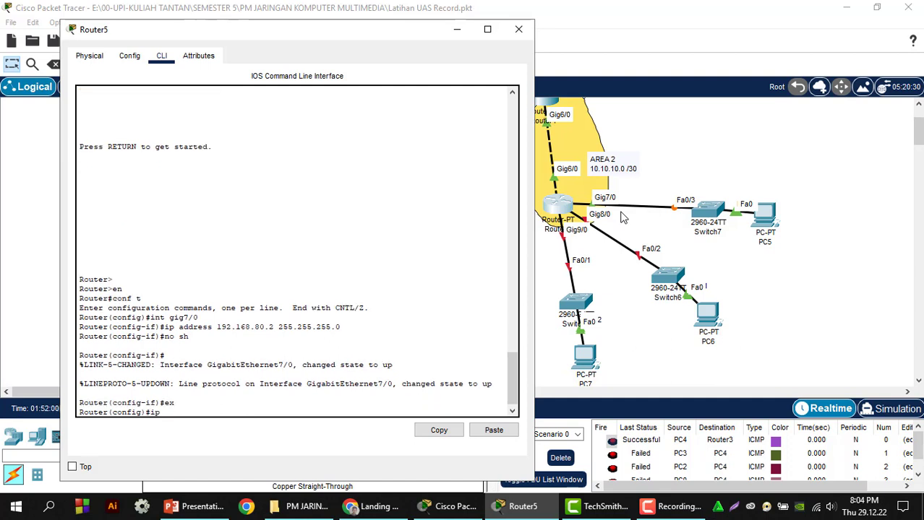
- Create DHCP pool pedia on Router5 with network 192.168.80.2 255.255.255.0 and default-router 192.168.80.2, then exit the pool configuration
{"action": "type", "text": "ip dhcp pool pedia"}
{"action": "key", "text": "Return"}
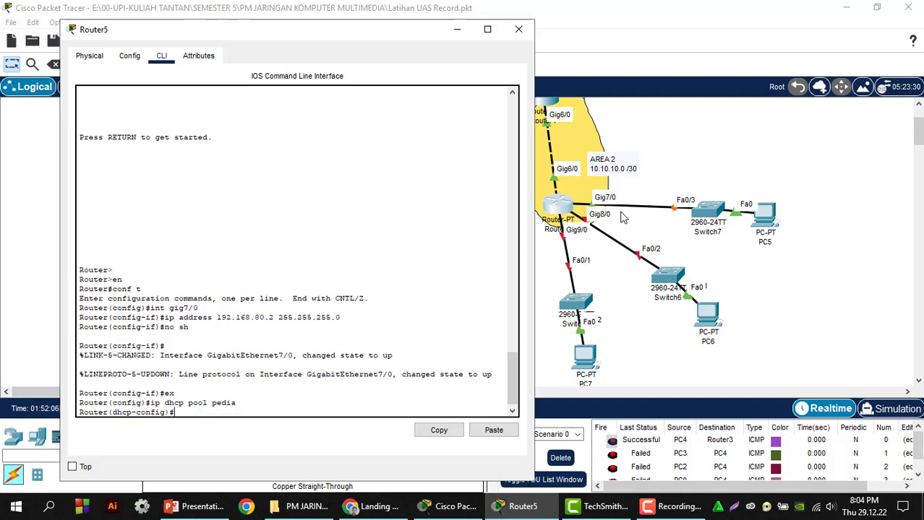
{"action": "type", "text": "net"}
{"action": "type", "text": "2.168.80.2 255.255.255.0"}
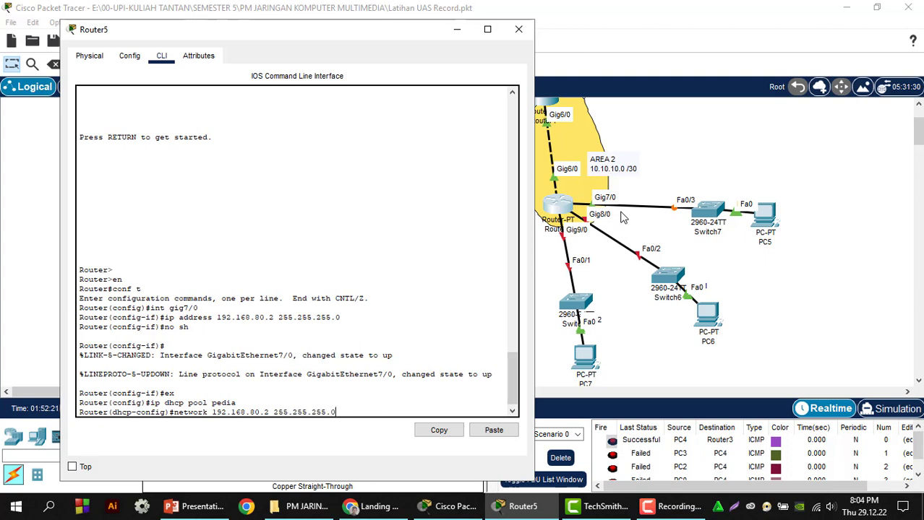
{"action": "key", "text": "Return"}
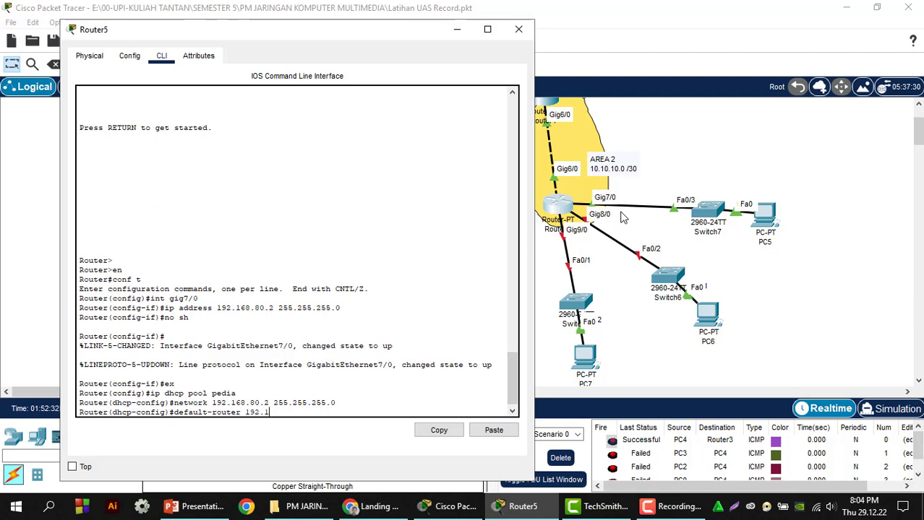
{"action": "type", "text": ".80.2"}
{"action": "key", "text": "Return"}
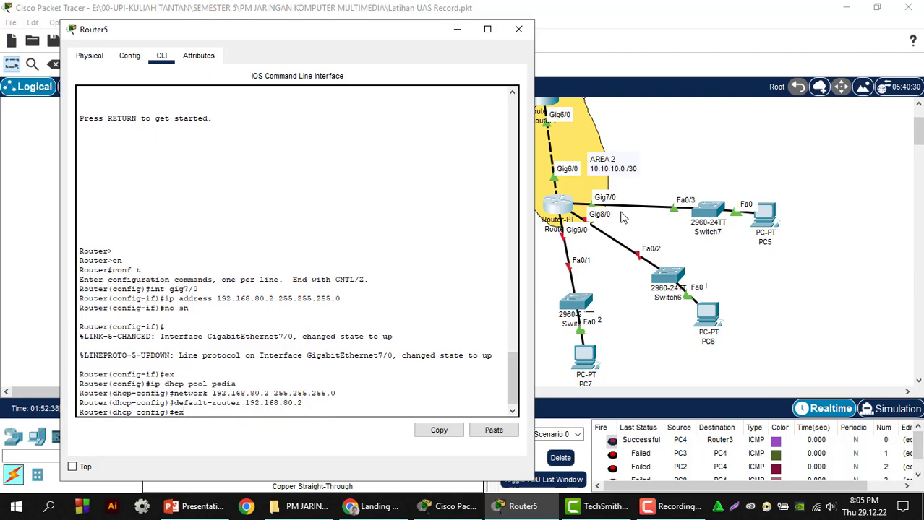
{"action": "key", "text": "Return"}
- Close Router5's window and fast-forward the simulation time
{"action": "left_click", "coordinate": [519, 29]}
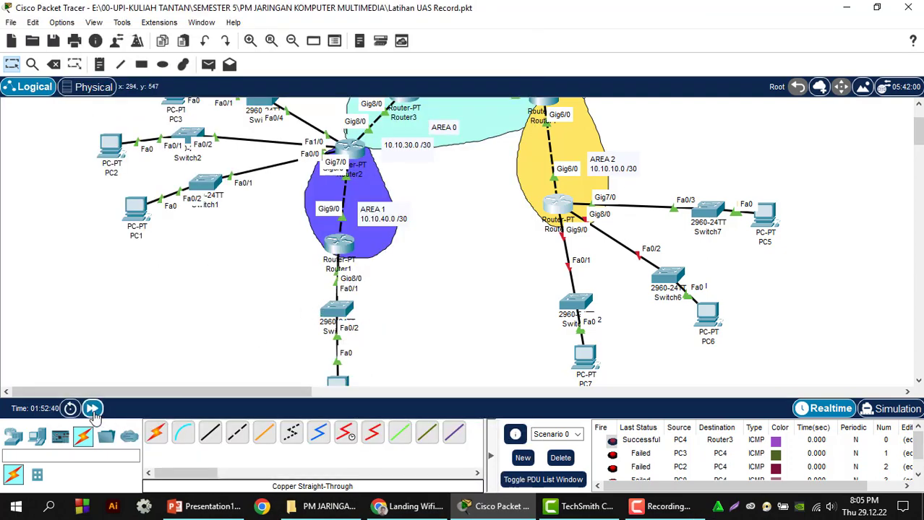
{"action": "left_click", "coordinate": [92, 409]}
{"action": "left_click", "coordinate": [93, 411]}
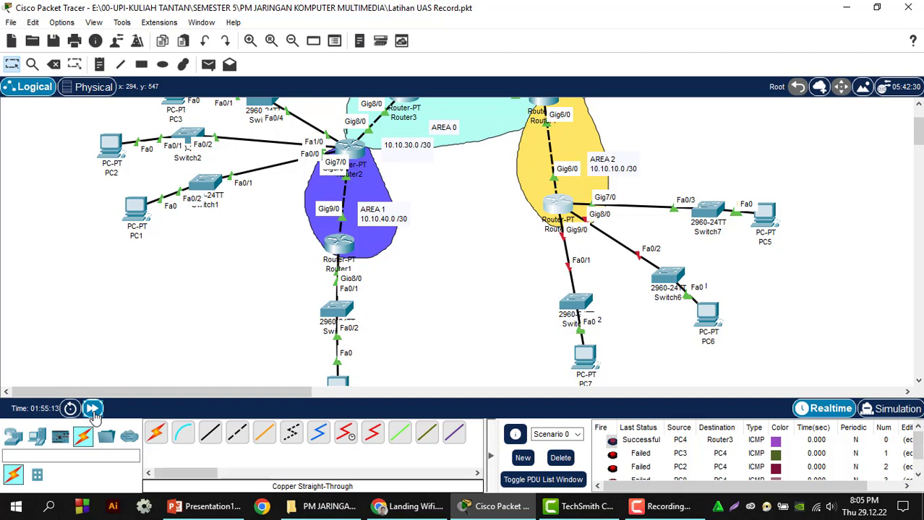
- Send a simple PDU from PC0 to PC5 and delete the scenario's PDU list
{"action": "left_click", "coordinate": [208, 65]}
{"action": "scroll", "coordinate": [365, 257], "scroll_direction": "down", "scroll_amount": 1}
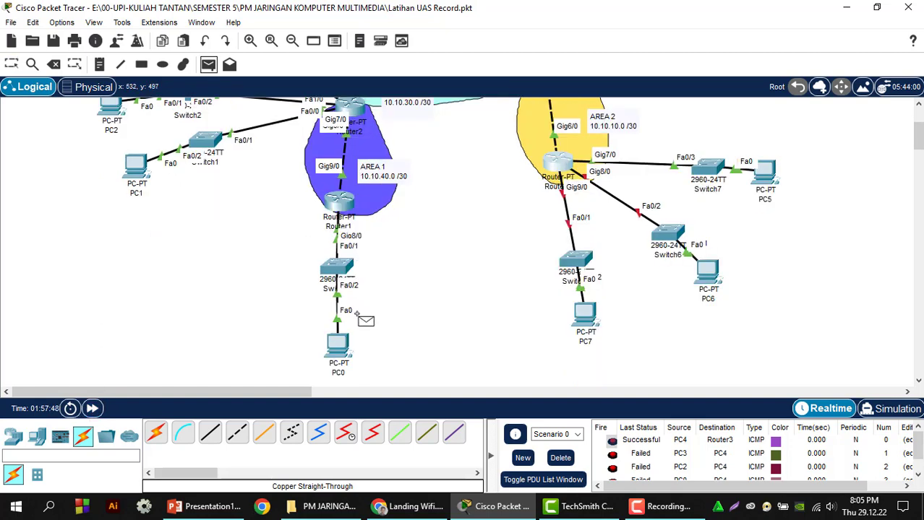
{"action": "left_click", "coordinate": [337, 346]}
{"action": "left_click", "coordinate": [764, 172]}
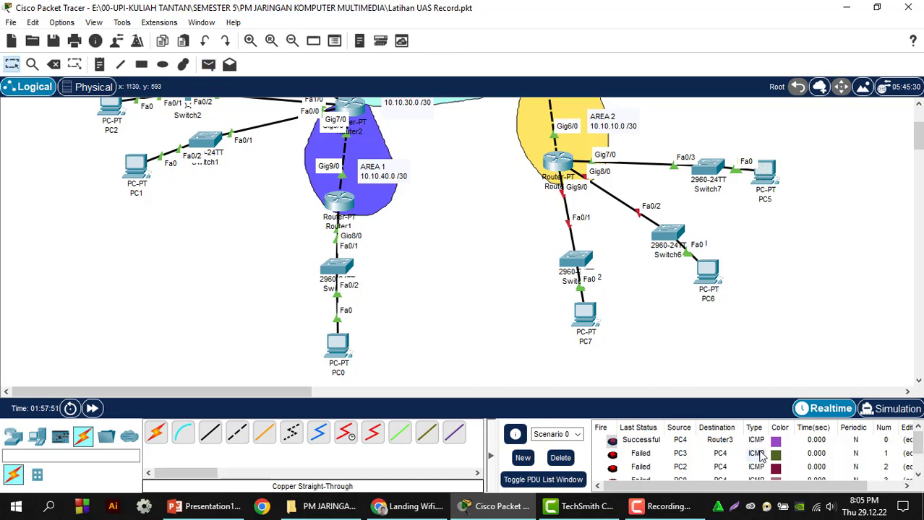
{"action": "left_click", "coordinate": [560, 458]}
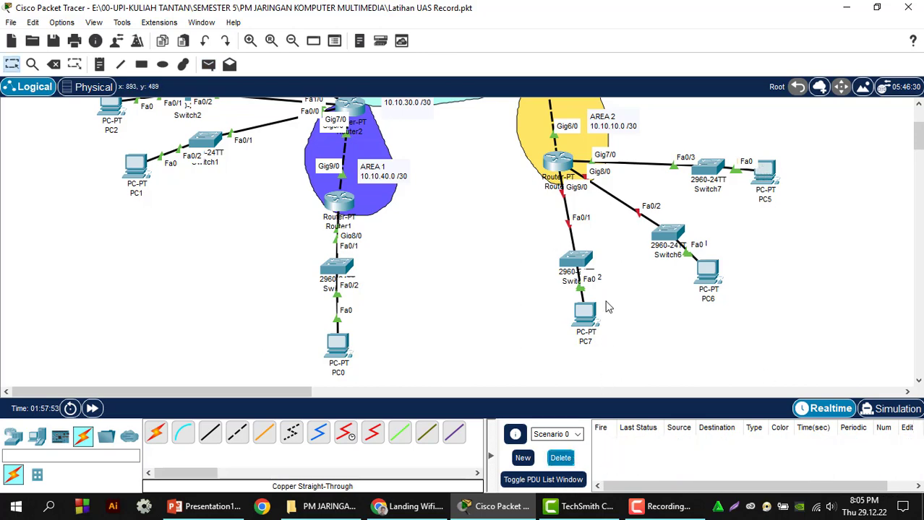
- Send a fresh simple PDU from PC0 to PC5 to test connectivity between Area 1 and Area 2
{"action": "scroll", "coordinate": [607, 307], "scroll_direction": "up", "scroll_amount": 3}
{"action": "left_click", "coordinate": [208, 65]}
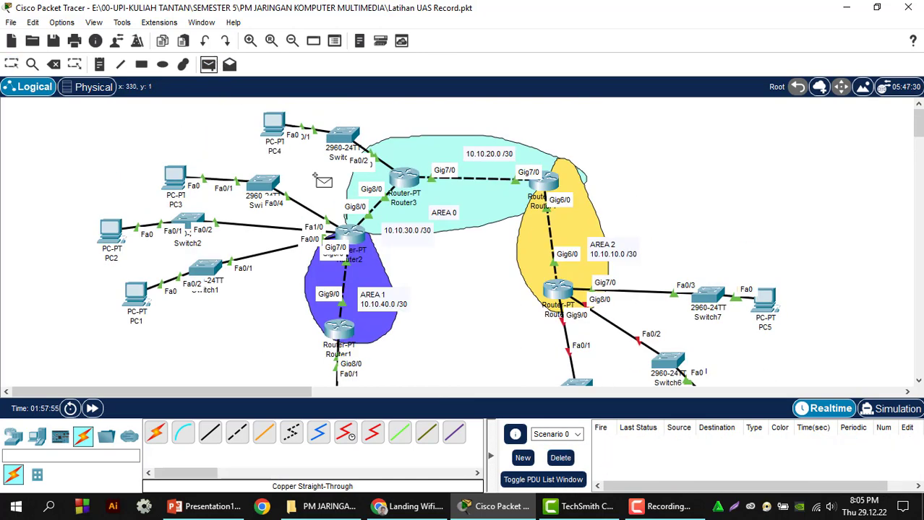
{"action": "scroll", "coordinate": [323, 181], "scroll_direction": "down", "scroll_amount": 3}
{"action": "left_click", "coordinate": [338, 345]}
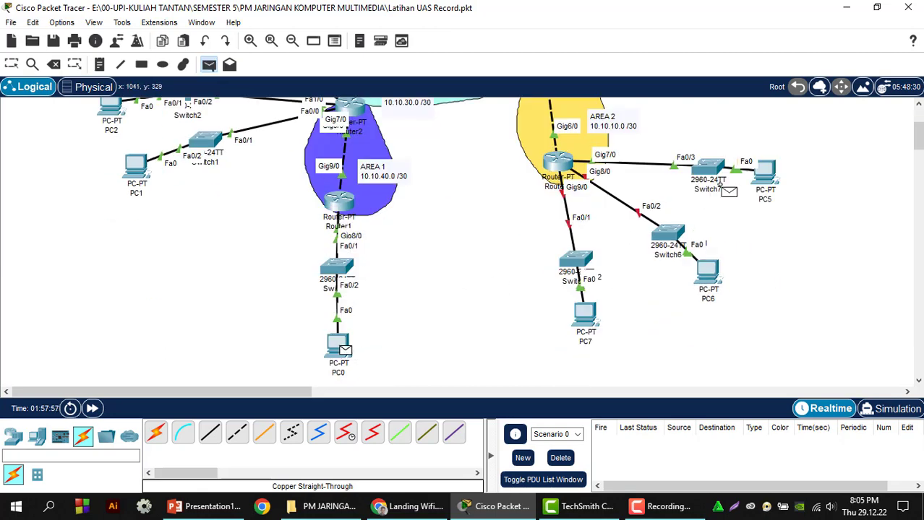
{"action": "left_click", "coordinate": [765, 174]}
{"action": "scroll", "coordinate": [687, 296], "scroll_direction": "up", "scroll_amount": 2}
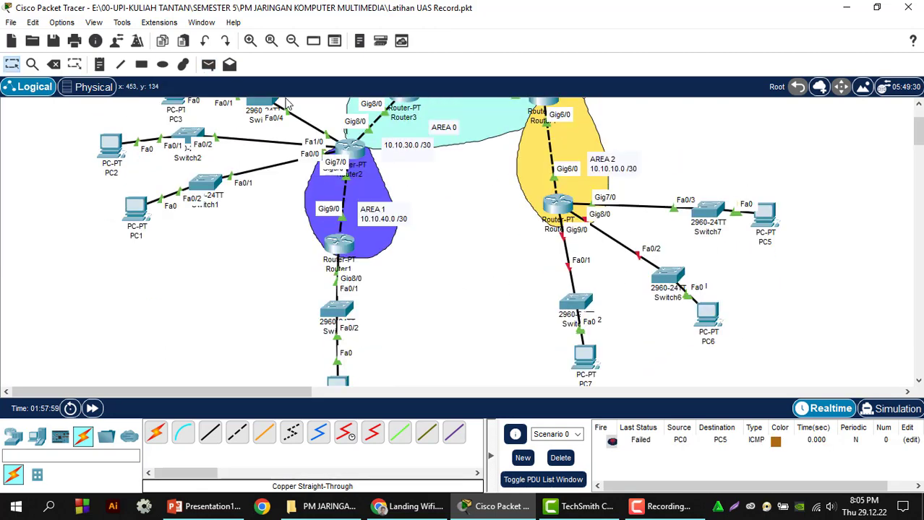
- Send a simple PDU from Router5 to PC5 and fast-forward the simulation time several times
{"action": "left_click", "coordinate": [208, 64]}
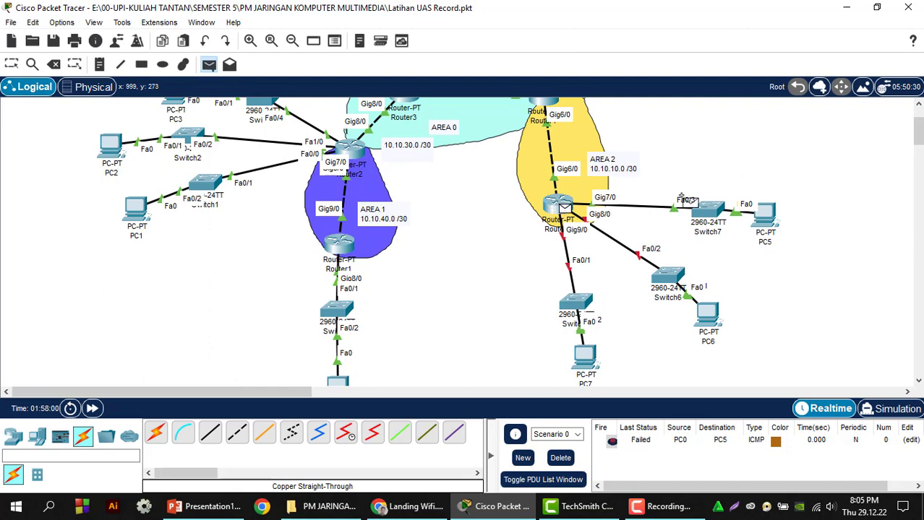
{"action": "left_click", "coordinate": [765, 217]}
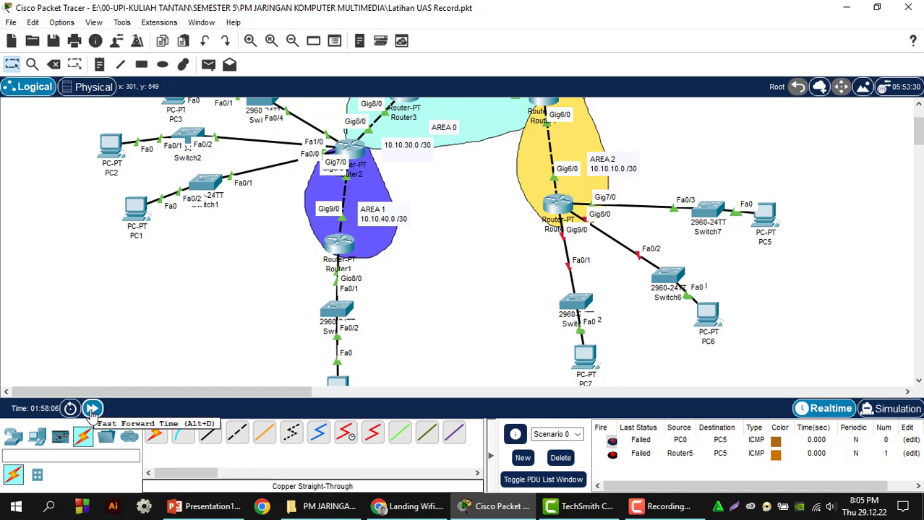
{"action": "left_click", "coordinate": [92, 411]}
{"action": "left_click", "coordinate": [92, 412]}
{"action": "left_click", "coordinate": [92, 412]}
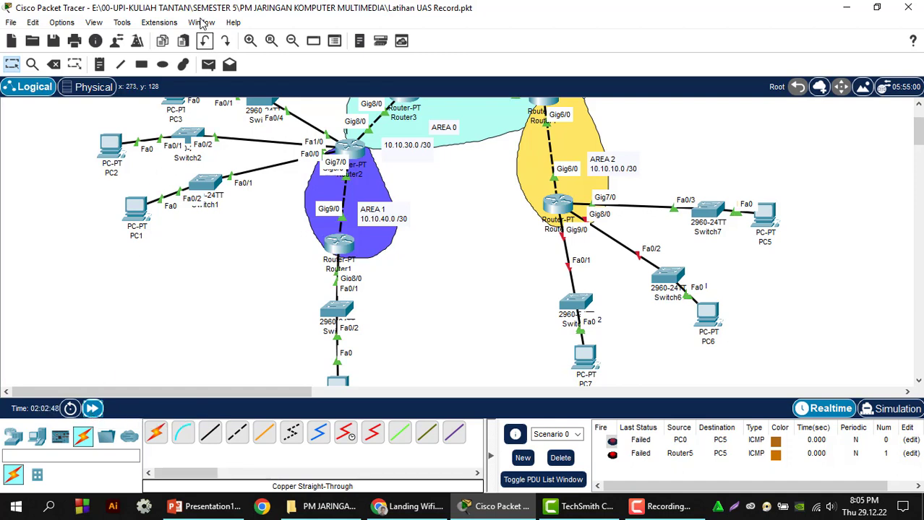
- Repeat the simple PDU test from Router5 to PC5
{"action": "left_click", "coordinate": [208, 64]}
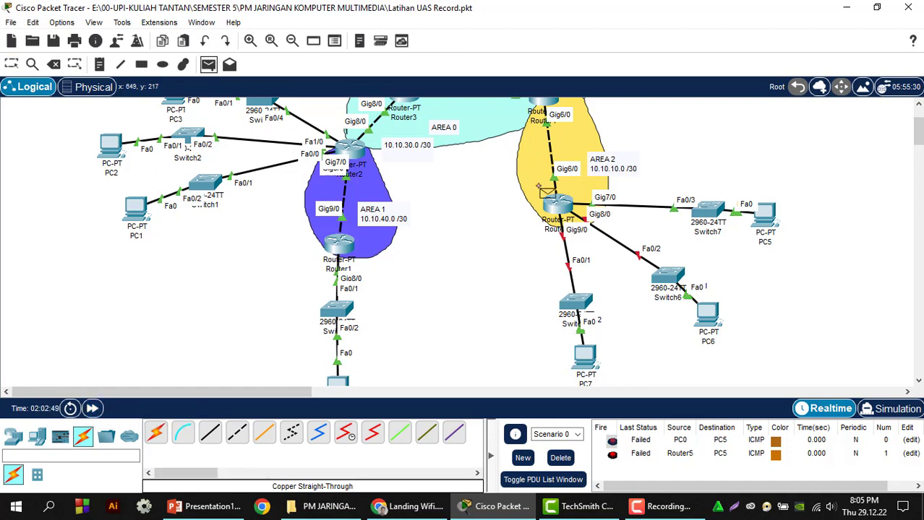
{"action": "left_click", "coordinate": [560, 205]}
{"action": "left_click", "coordinate": [764, 213]}
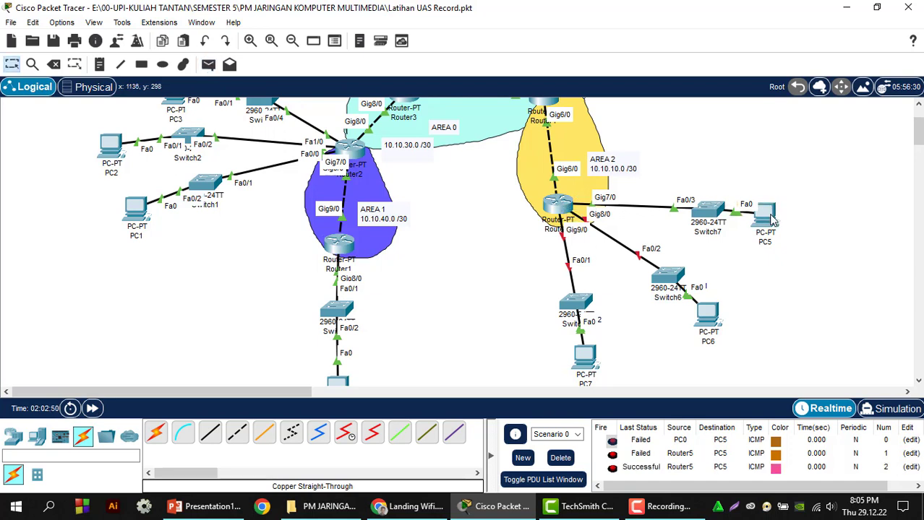
- Send a simple PDU from PC5 to PC0
{"action": "left_click", "coordinate": [208, 64]}
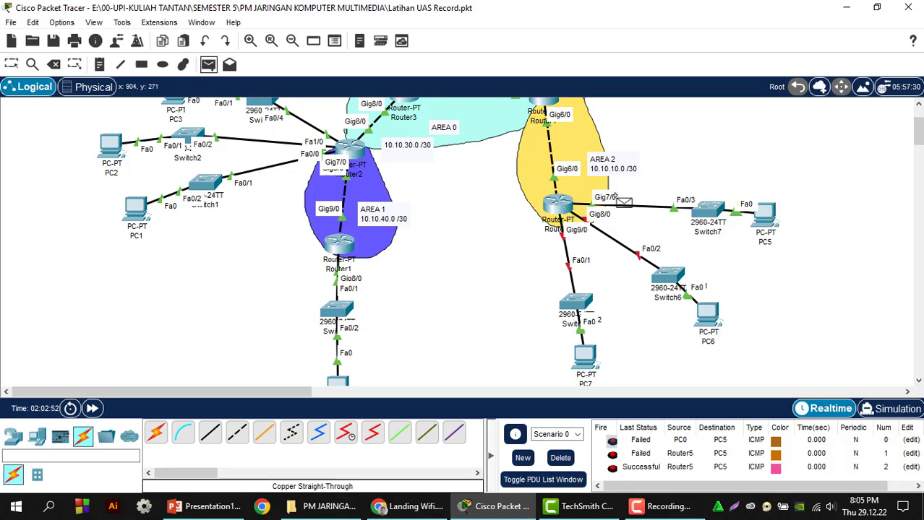
{"action": "left_click", "coordinate": [765, 217]}
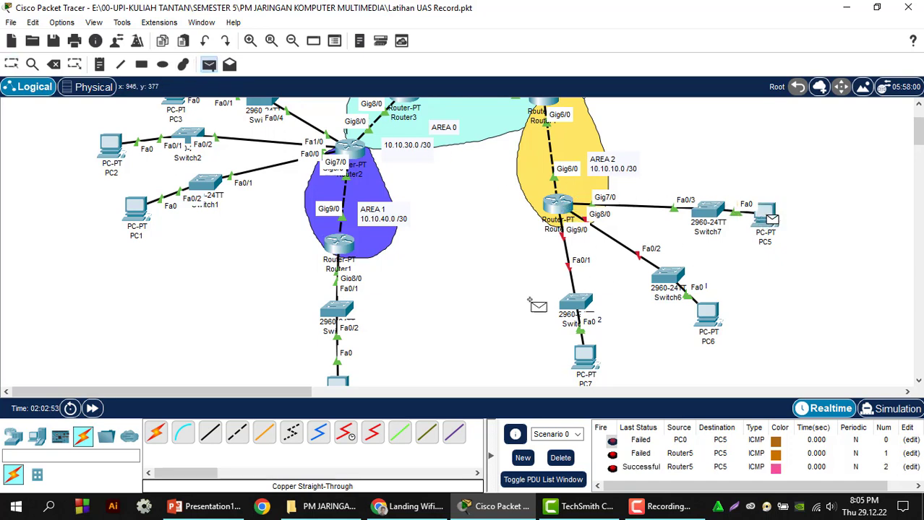
{"action": "left_click", "coordinate": [338, 382]}
{"action": "scroll", "coordinate": [662, 319], "scroll_direction": "down", "scroll_amount": 3}
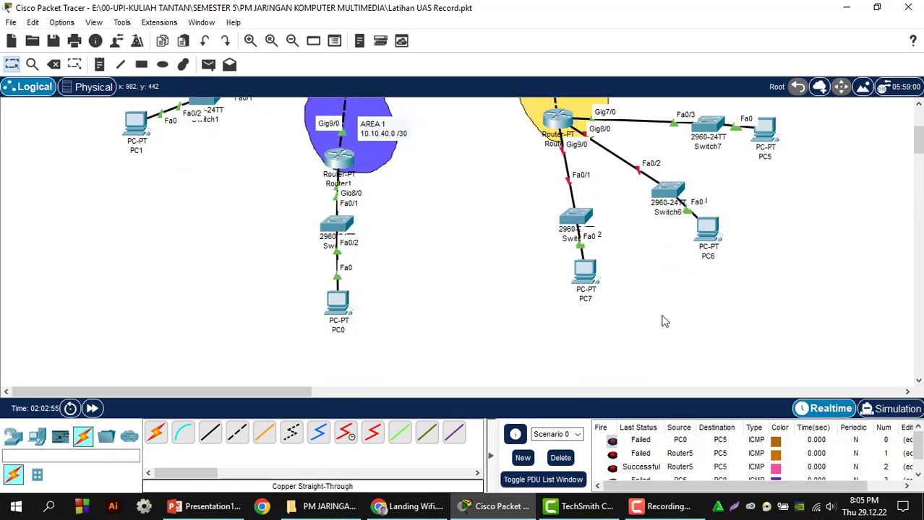
- Send a simple PDU from PC1 to PC5 and clear all PDUs from the scenario
{"action": "left_click", "coordinate": [207, 70]}
{"action": "left_click", "coordinate": [136, 124]}
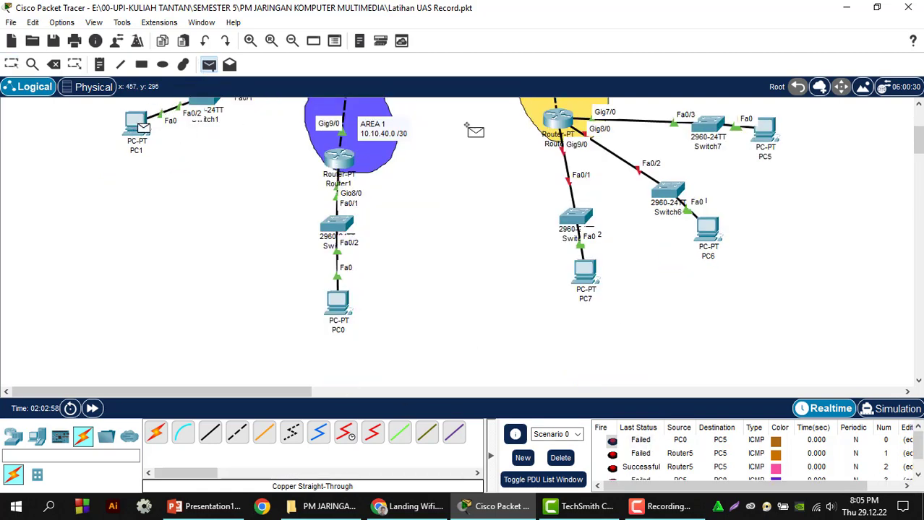
{"action": "left_click", "coordinate": [765, 129]}
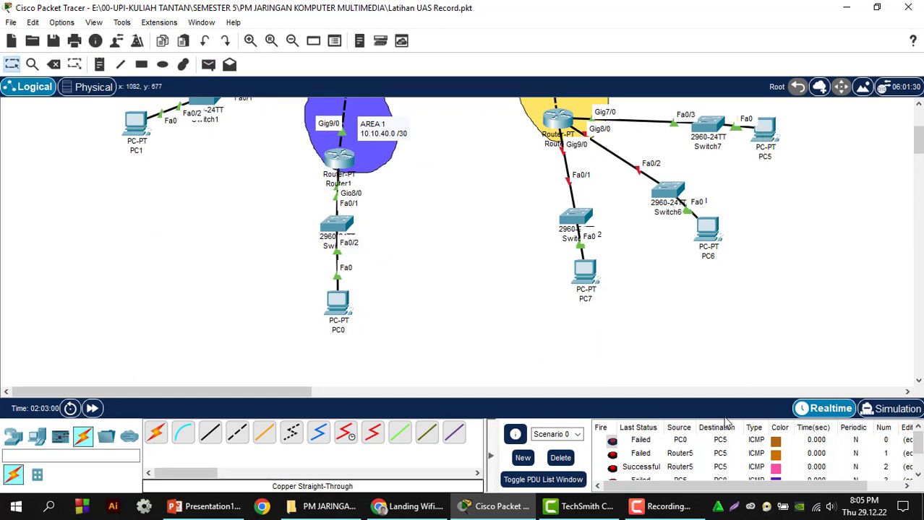
{"action": "scroll", "coordinate": [722, 445], "scroll_direction": "down", "scroll_amount": 1}
{"action": "left_click", "coordinate": [564, 460]}
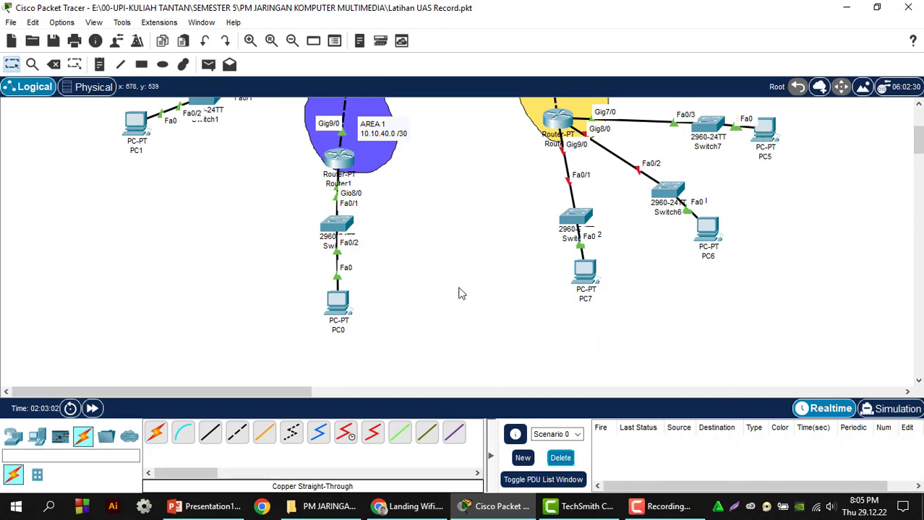
- Test connectivity by sending two simple PDUs from PC4 to PC5
{"action": "scroll", "coordinate": [457, 294], "scroll_direction": "up", "scroll_amount": 6}
{"action": "left_click", "coordinate": [208, 64]}
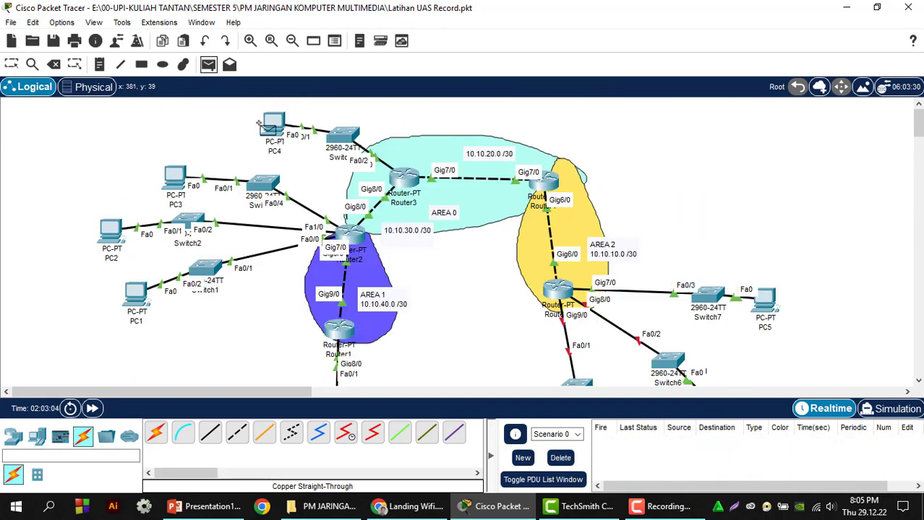
{"action": "left_click", "coordinate": [273, 126]}
{"action": "left_click", "coordinate": [766, 302]}
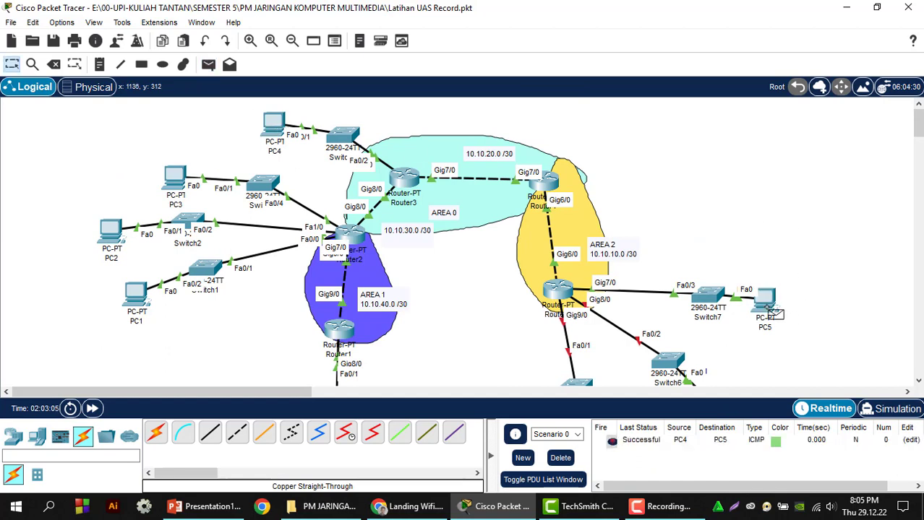
{"action": "left_click", "coordinate": [208, 64]}
{"action": "left_click", "coordinate": [275, 118]}
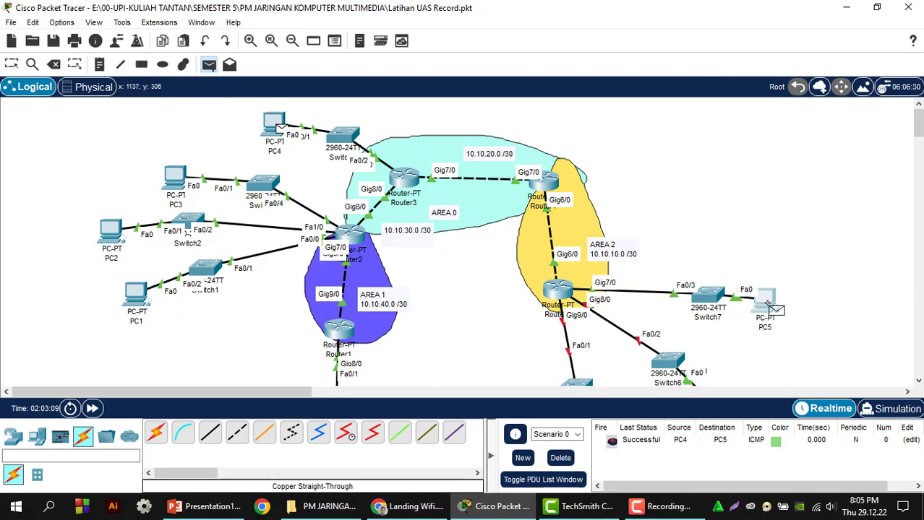
{"action": "left_click", "coordinate": [766, 307]}
- Send a simple PDU from PC3 to PC2
{"action": "scroll", "coordinate": [766, 312], "scroll_direction": "down", "scroll_amount": 3}
{"action": "left_click", "coordinate": [210, 64]}
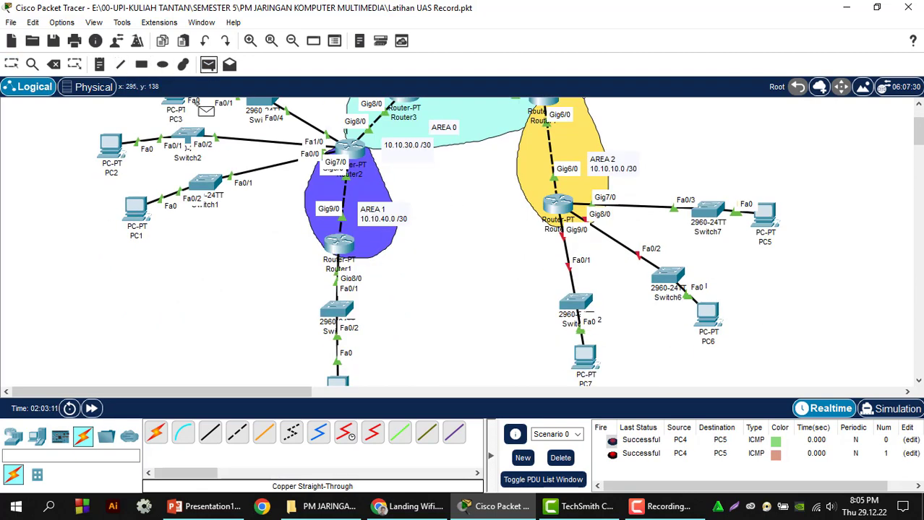
{"action": "scroll", "coordinate": [204, 110], "scroll_direction": "up", "scroll_amount": 3}
{"action": "left_click", "coordinate": [178, 138]}
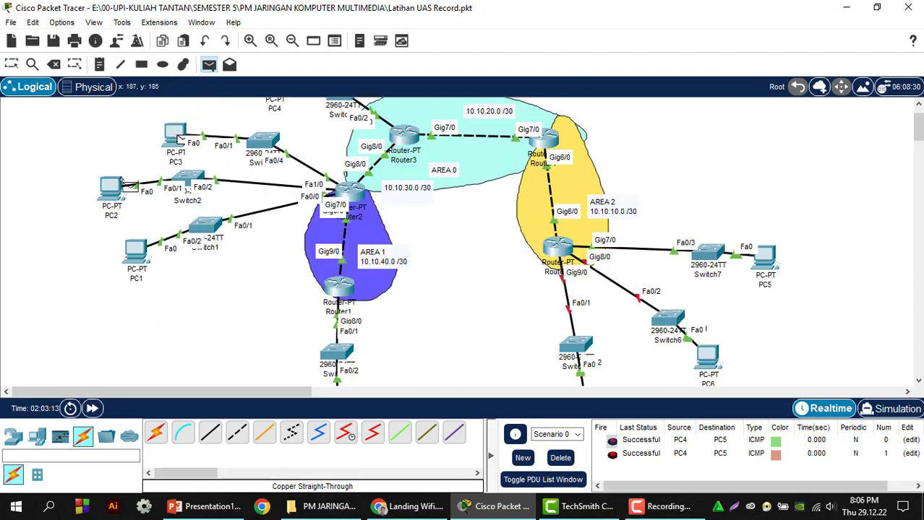
{"action": "left_click", "coordinate": [112, 190]}
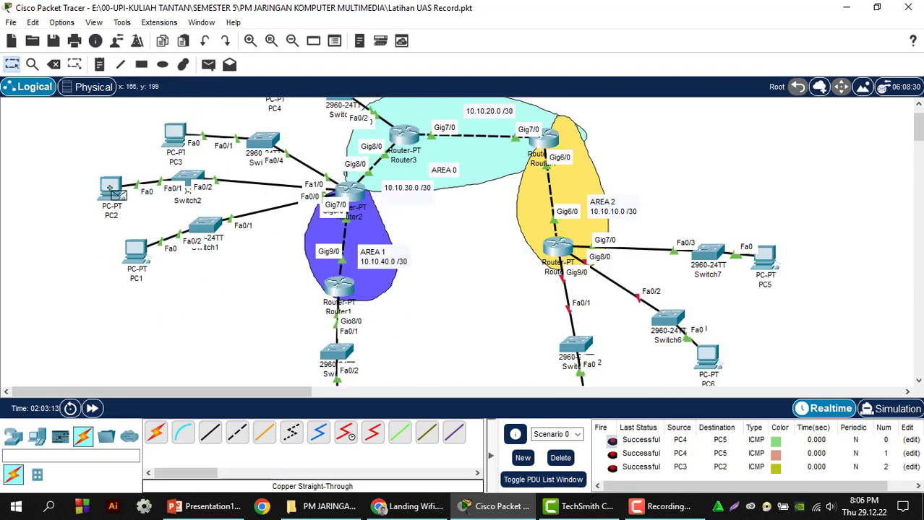
- Send a simple PDU from PC3 to PC4
{"action": "left_click", "coordinate": [209, 65]}
{"action": "scroll", "coordinate": [217, 133], "scroll_direction": "up", "scroll_amount": 3}
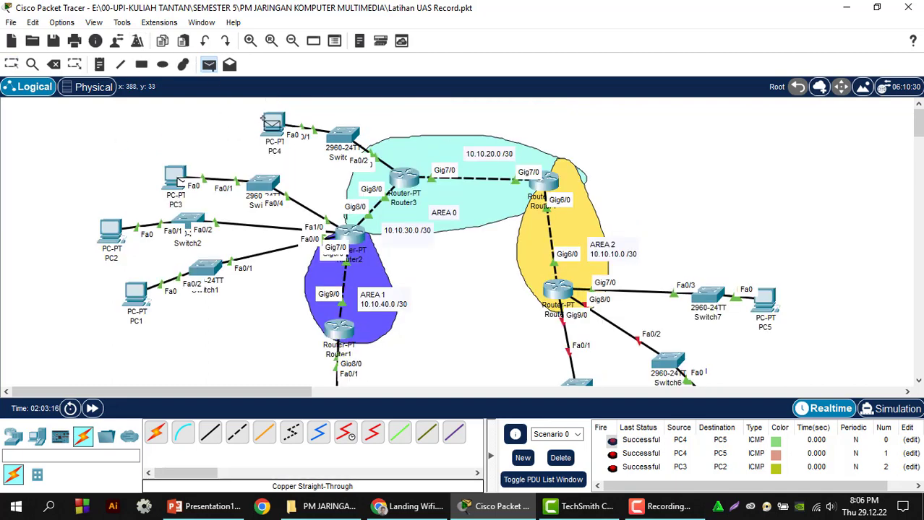
{"action": "left_click", "coordinate": [273, 124]}
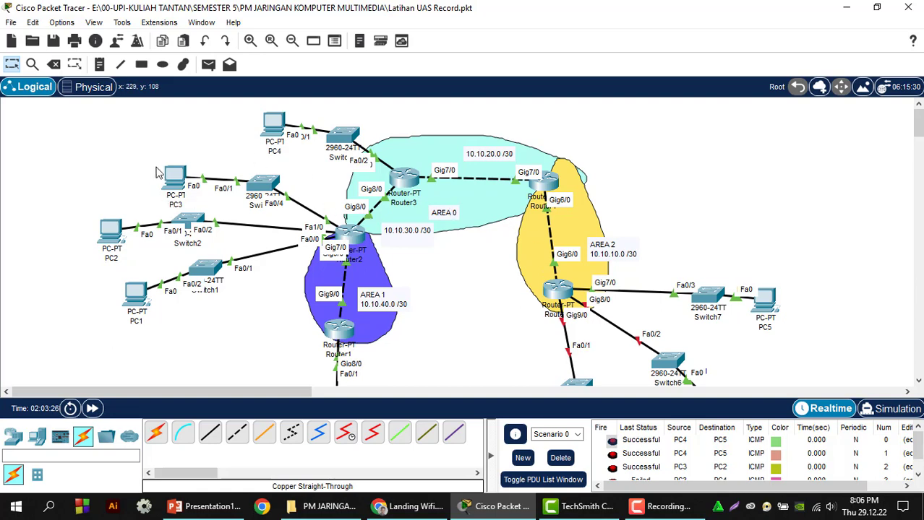
{"action": "scroll", "coordinate": [226, 243], "scroll_direction": "down", "scroll_amount": 3}
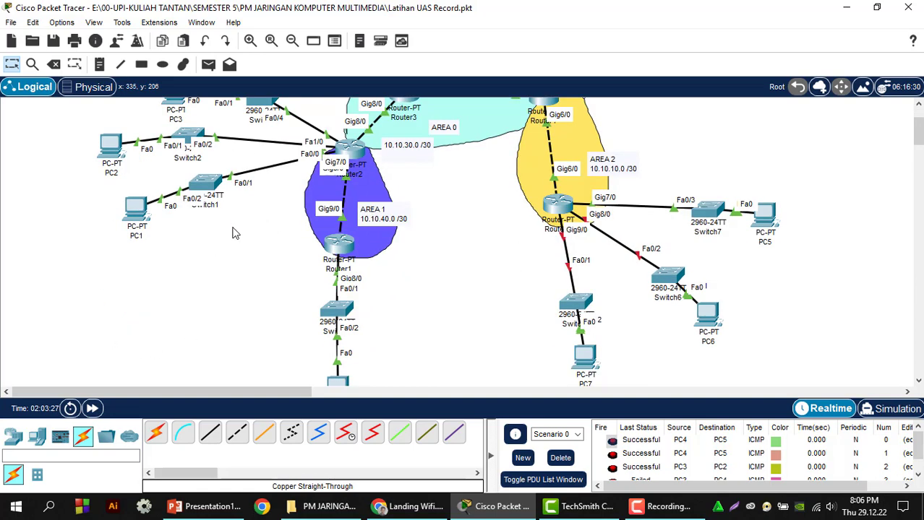
{"action": "left_click", "coordinate": [208, 64]}
{"action": "scroll", "coordinate": [351, 217], "scroll_direction": "down", "scroll_amount": 6}
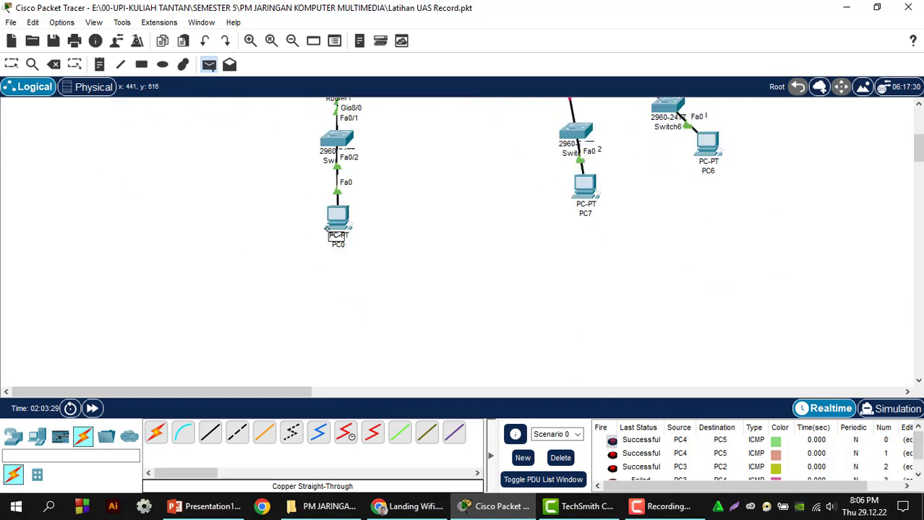
{"action": "key", "text": "Escape"}
{"action": "scroll", "coordinate": [358, 236], "scroll_direction": "up", "scroll_amount": 4}
{"action": "scroll", "coordinate": [185, 197], "scroll_direction": "up", "scroll_amount": 3}
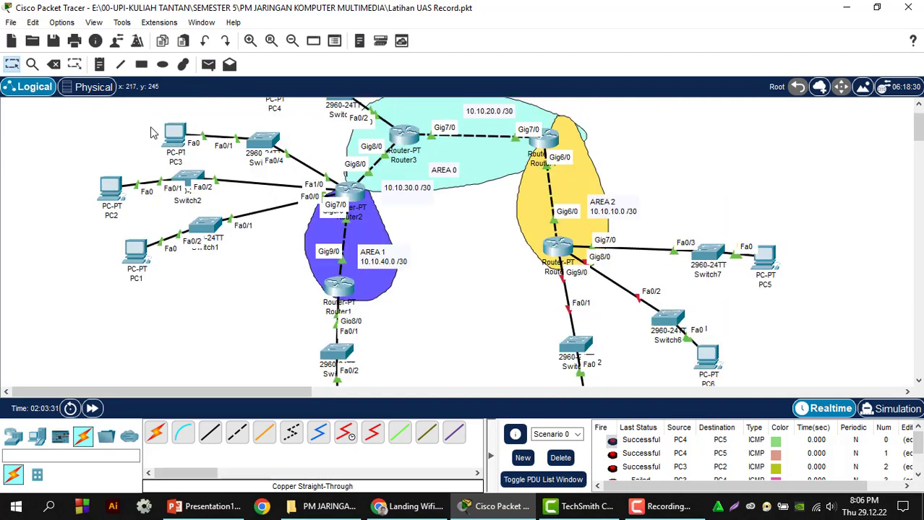
- Send a simple PDU from PC2 to PC3 and delete the scenario's accumulated PDUs
{"action": "left_click", "coordinate": [208, 64]}
{"action": "left_click", "coordinate": [113, 187]}
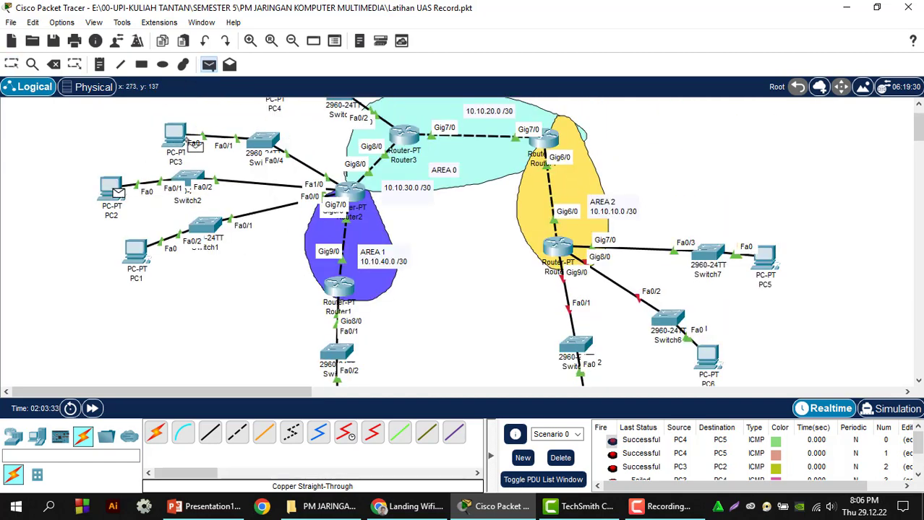
{"action": "left_click", "coordinate": [175, 134]}
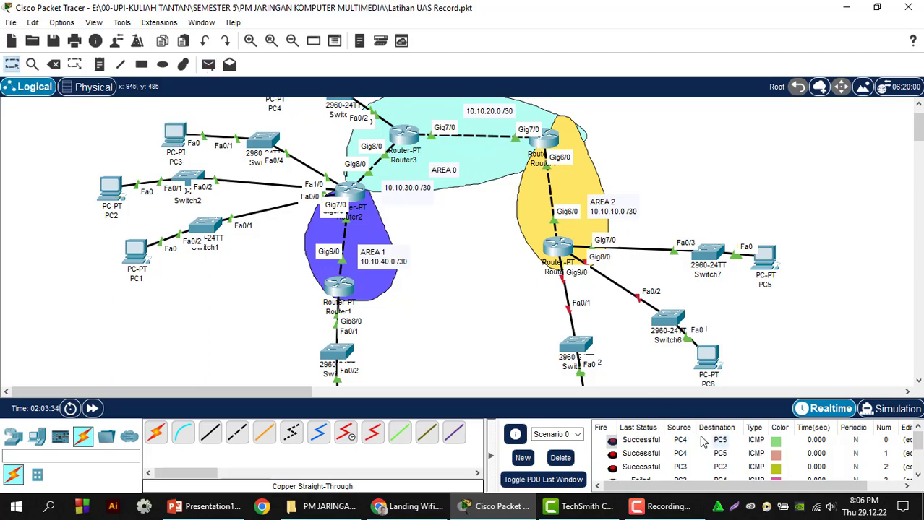
{"action": "left_click", "coordinate": [560, 458]}
- Open PC6's configuration and set its IPv4 gateway/DNS to DHCP
{"action": "scroll", "coordinate": [571, 206], "scroll_direction": "down", "scroll_amount": 2}
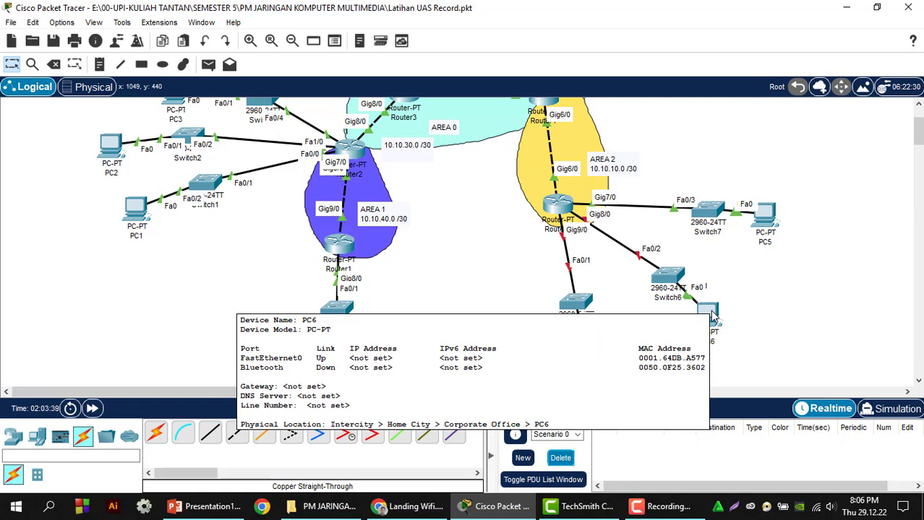
{"action": "left_click", "coordinate": [711, 312]}
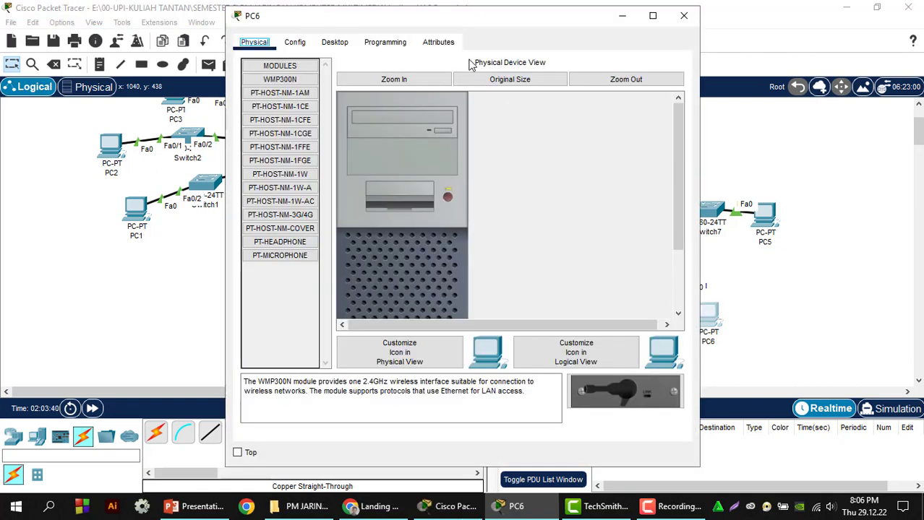
{"action": "left_click", "coordinate": [295, 42]}
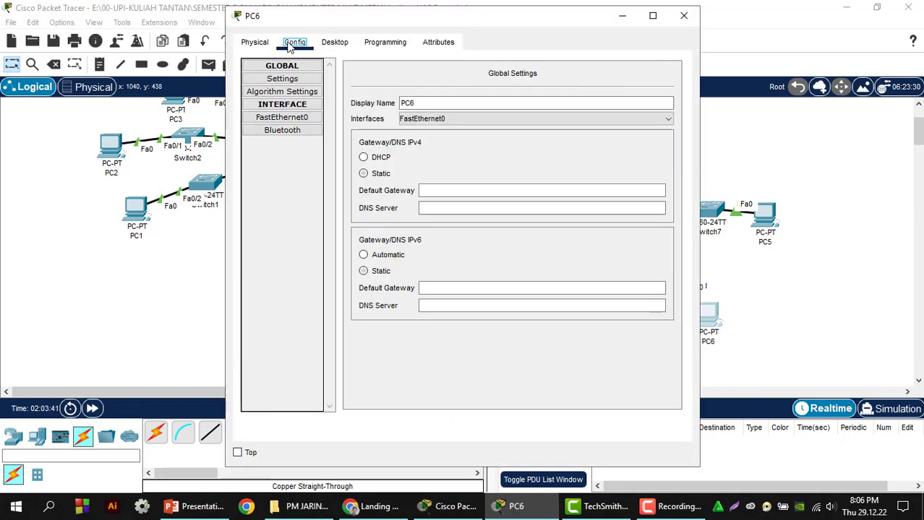
{"action": "left_click", "coordinate": [382, 158]}
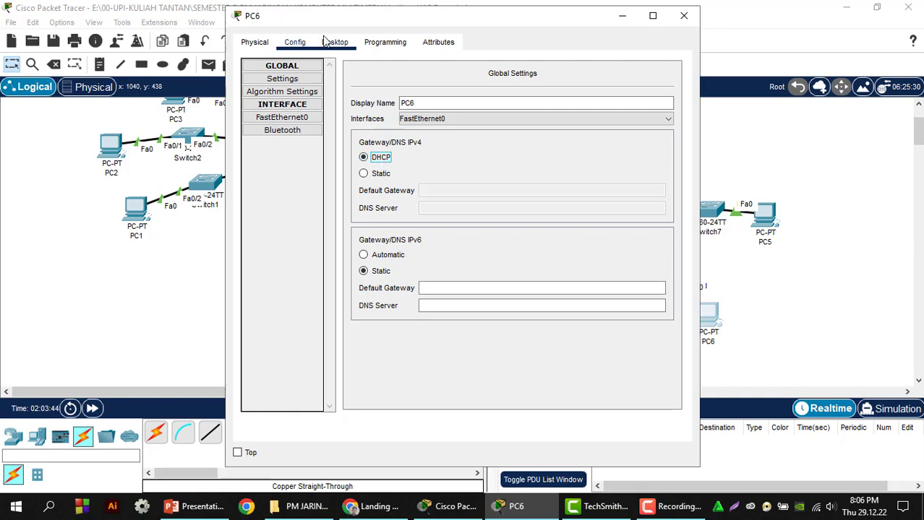
{"action": "left_click", "coordinate": [326, 42]}
{"action": "left_click", "coordinate": [294, 42]}
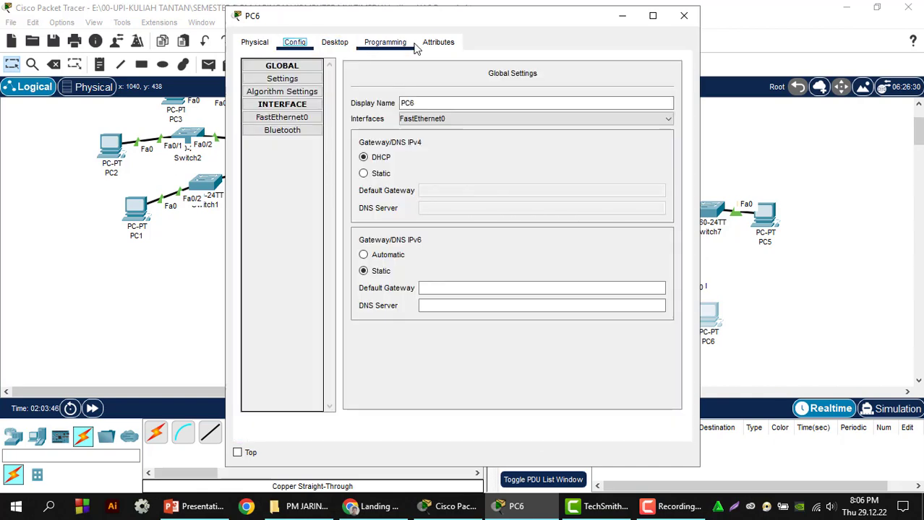
- Close PC6's window and enter global configuration mode in Router5's command line
{"action": "left_click", "coordinate": [683, 15]}
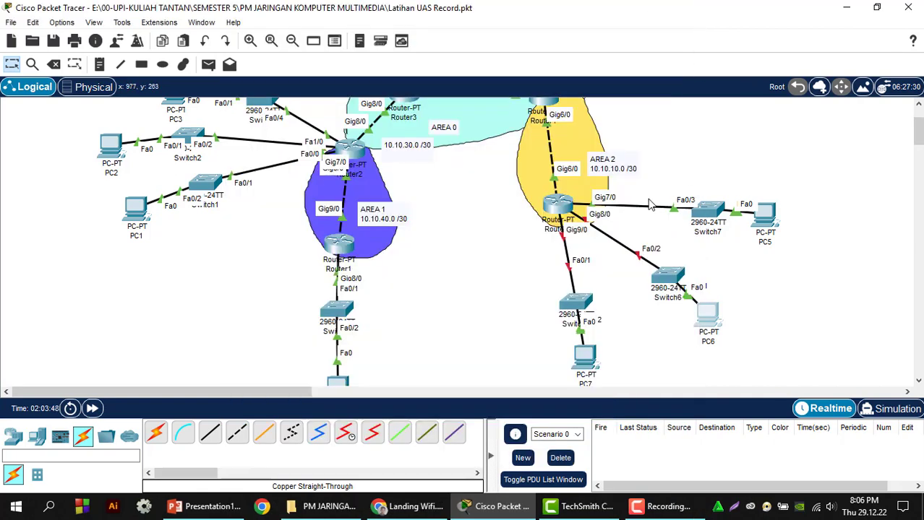
{"action": "left_click", "coordinate": [555, 206]}
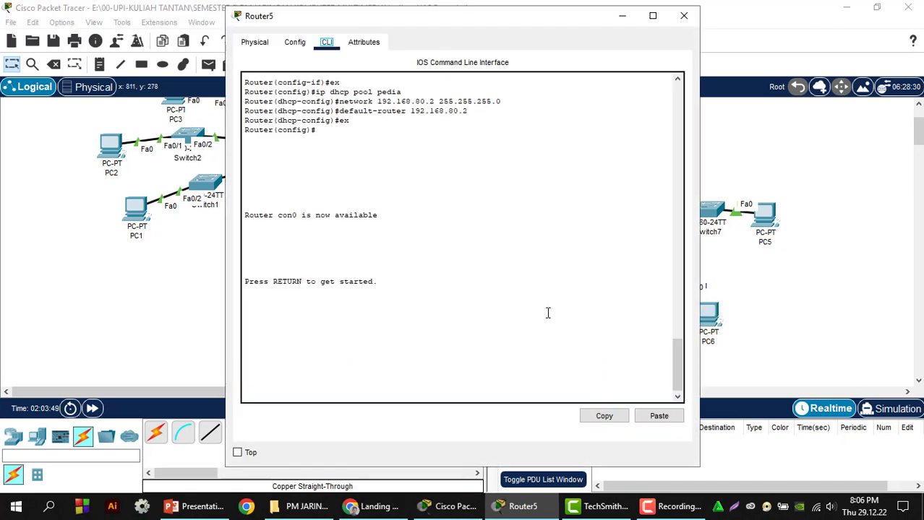
{"action": "key", "text": "Return"}
{"action": "key", "text": "Return"}
{"action": "key", "text": "Return"}
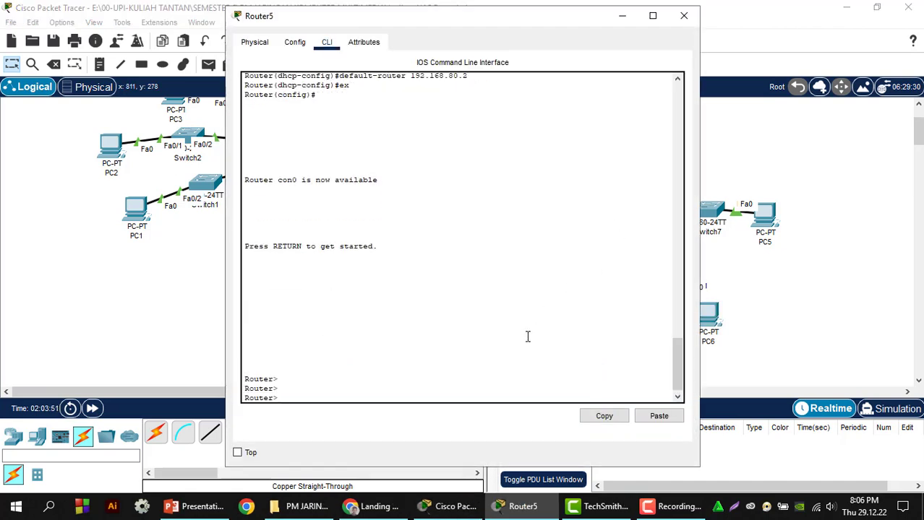
{"action": "type", "text": "en"}
{"action": "key", "text": "Return"}
{"action": "type", "text": "conf r"}
{"action": "key", "text": "Return"}
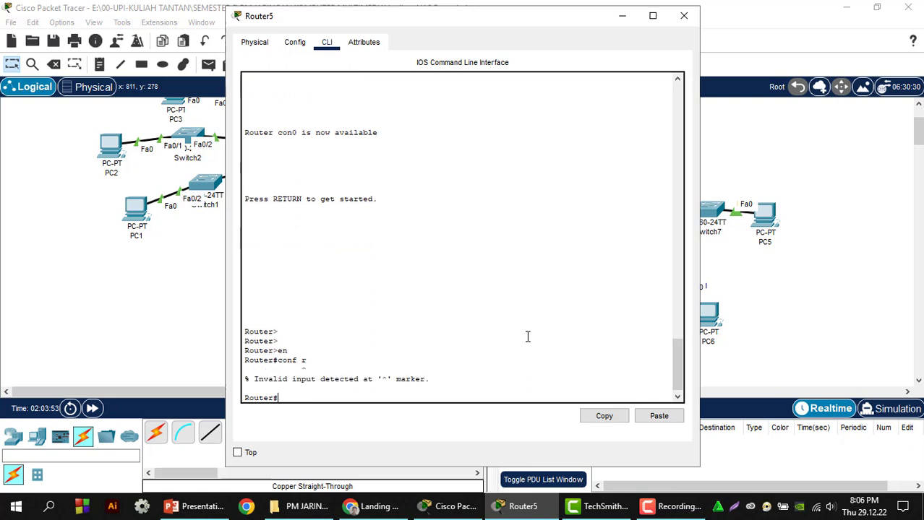
{"action": "type", "text": "conf t"}
{"action": "key", "text": "Return"}
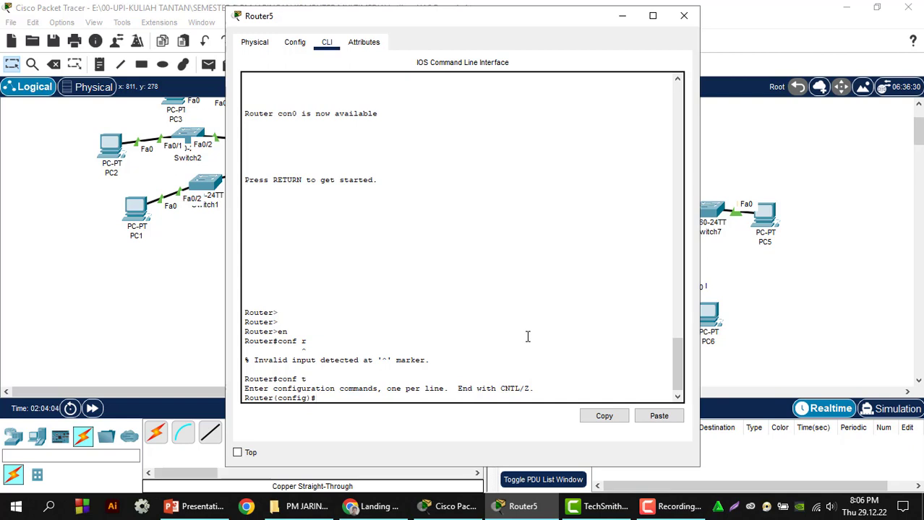
- Enter Router5's interface gig8/0 and try to assign it IP address 192.168.80.3 with mask 255.255.255.0
{"action": "type", "text": "inte"}
{"action": "left_click_drag", "start_coordinate": [513, 20], "coordinate": [339, 34]}
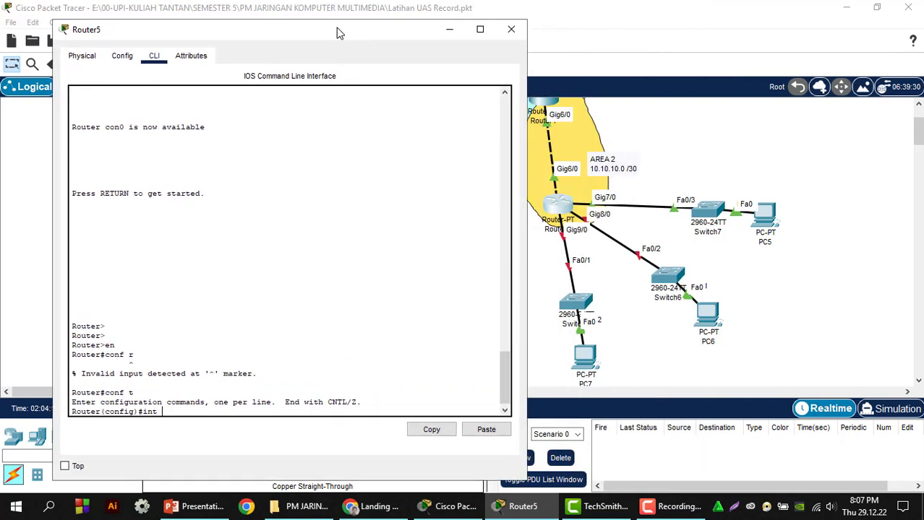
{"action": "type", "text": "gig8/0"}
{"action": "key", "text": "Return"}
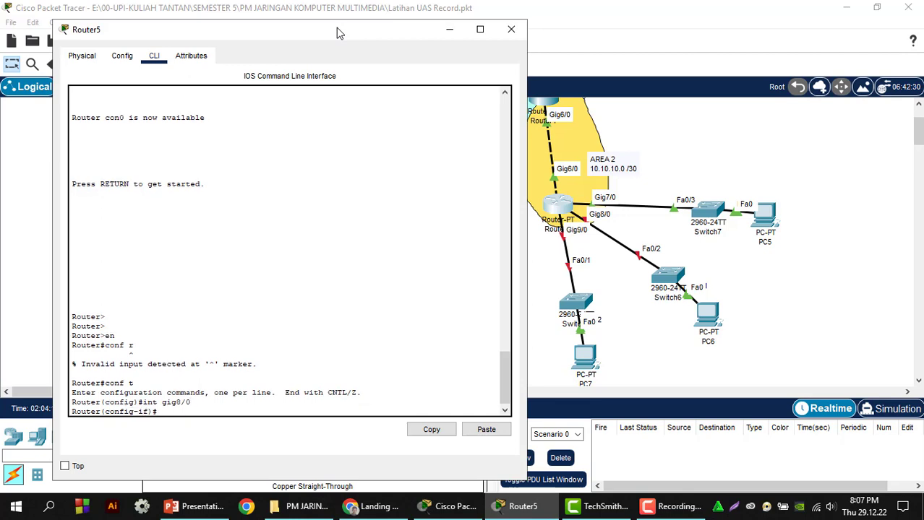
{"action": "type", "text": "ip address 192.168."}
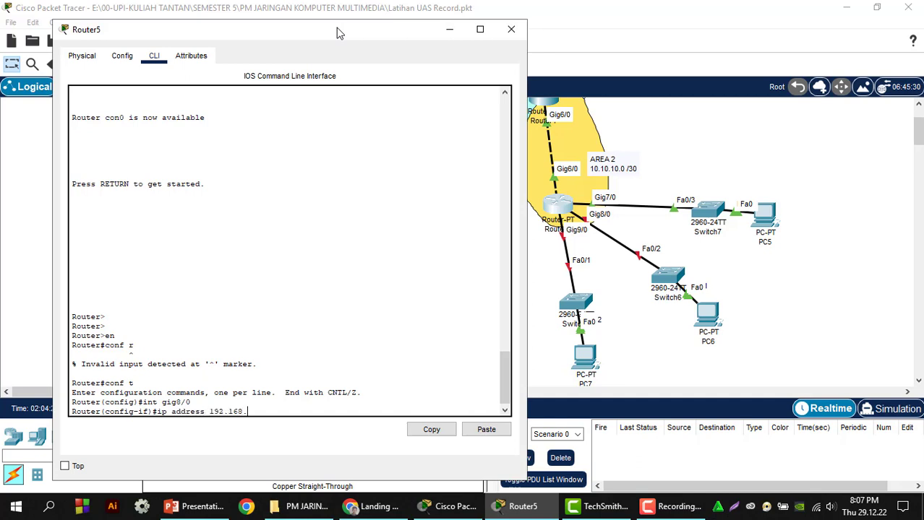
{"action": "type", "text": "80.3 255.255.255.0"}
{"action": "key", "text": "Return"}
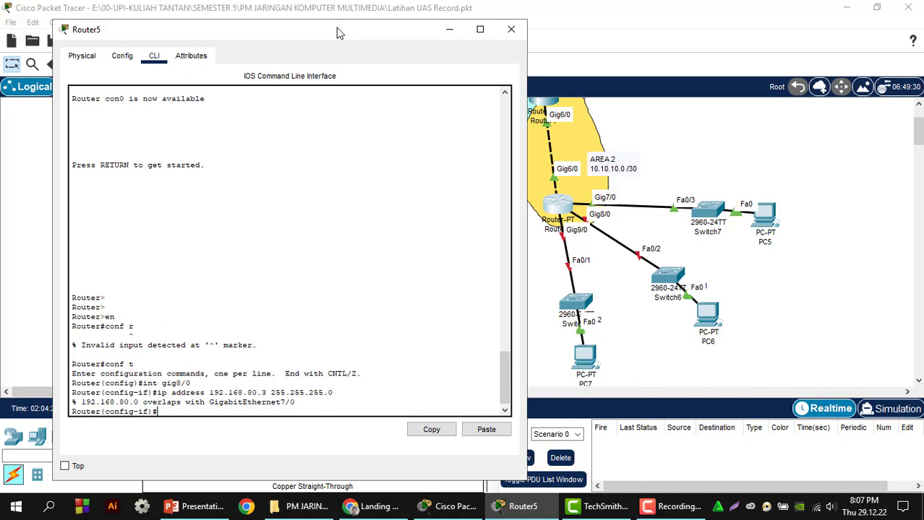
- Assign IP address 192.168.90.1 with mask 255.255.255.0 to Router5's gig8/0 and enable the interface
{"action": "type", "text": "ipa"}
{"action": "type", "text": " add"}
{"action": "type", "text": "ress"}
{"action": "type", "text": " 192."}
{"action": "type", "text": "168.90."}
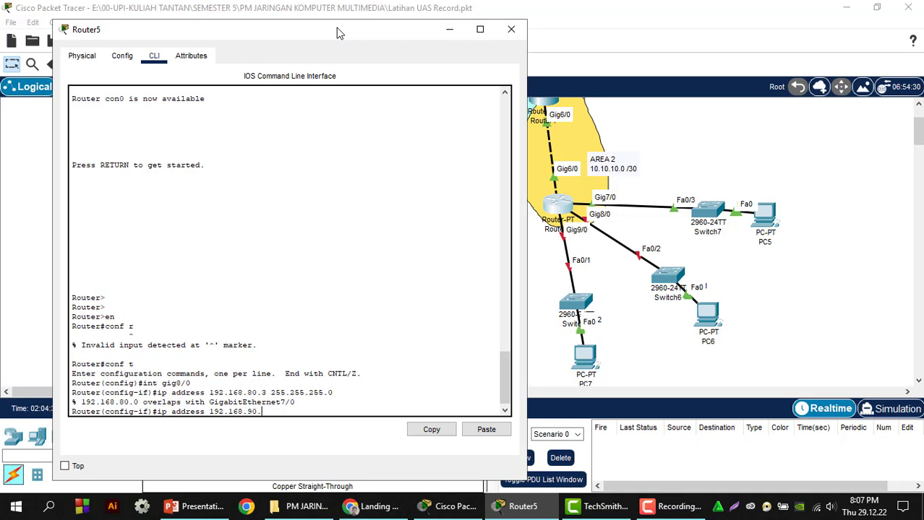
{"action": "type", "text": "1 255.255.255.0"}
{"action": "key", "text": "Return"}
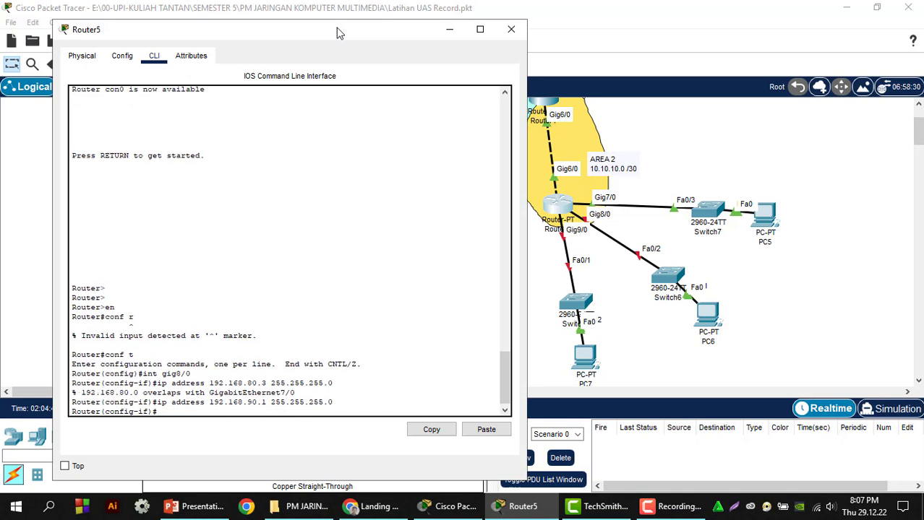
{"action": "type", "text": "no sh"}
{"action": "key", "text": "Return"}
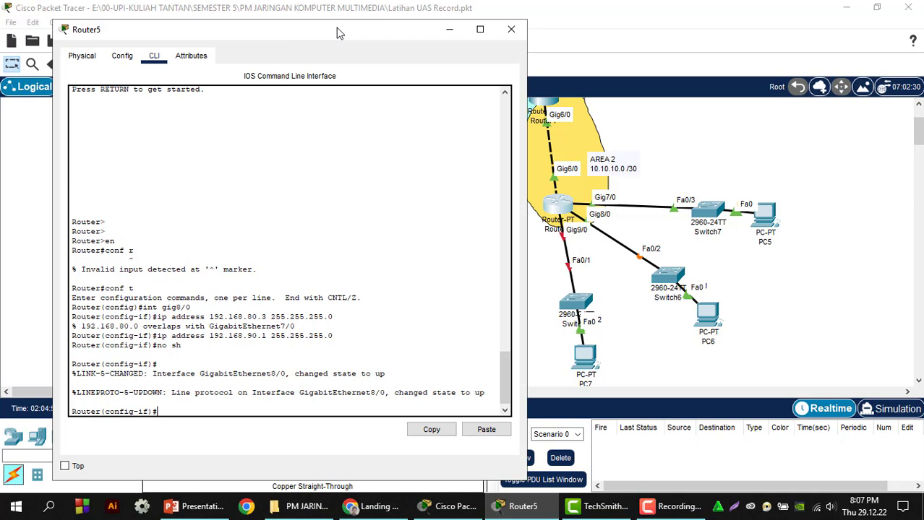
- Leave the interface mode and set the DHCP pool pedia's network to 192.168.90.0 with mask 255.255.255.0
{"action": "type", "text": "ex"}
{"action": "key", "text": "Return"}
{"action": "type", "text": "ip "}
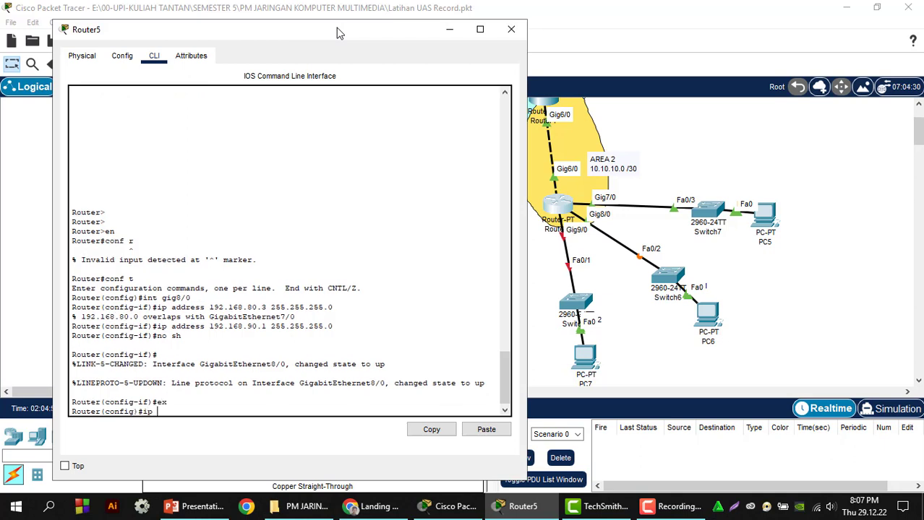
{"action": "type", "text": "dhcp pool pedia"}
{"action": "key", "text": "Return"}
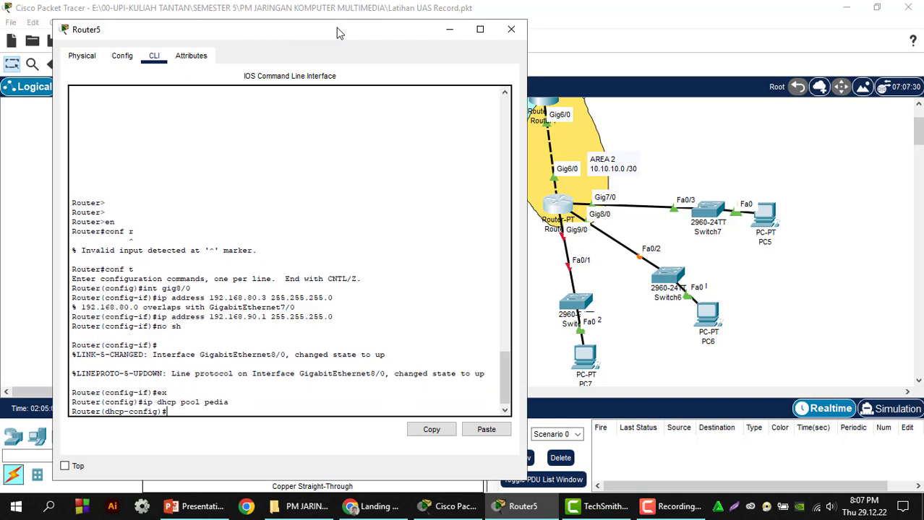
{"action": "type", "text": "network 192.168."}
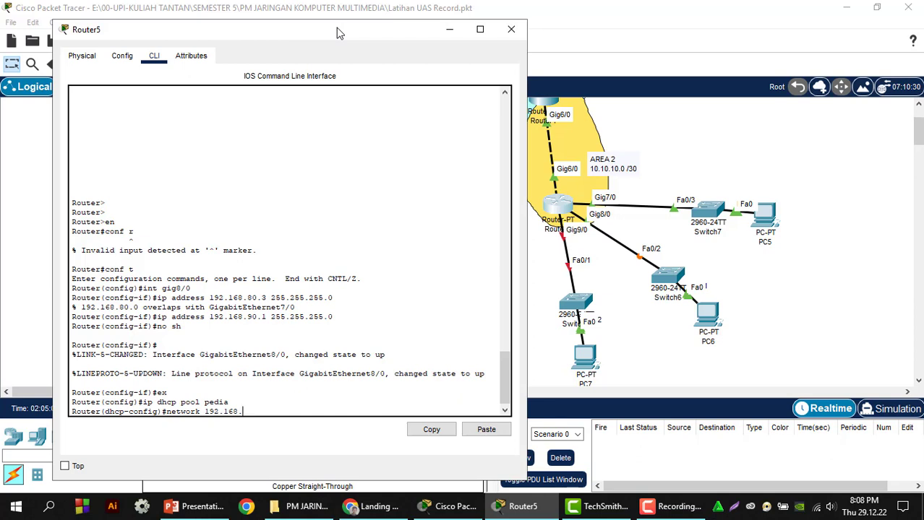
{"action": "type", "text": "90"}
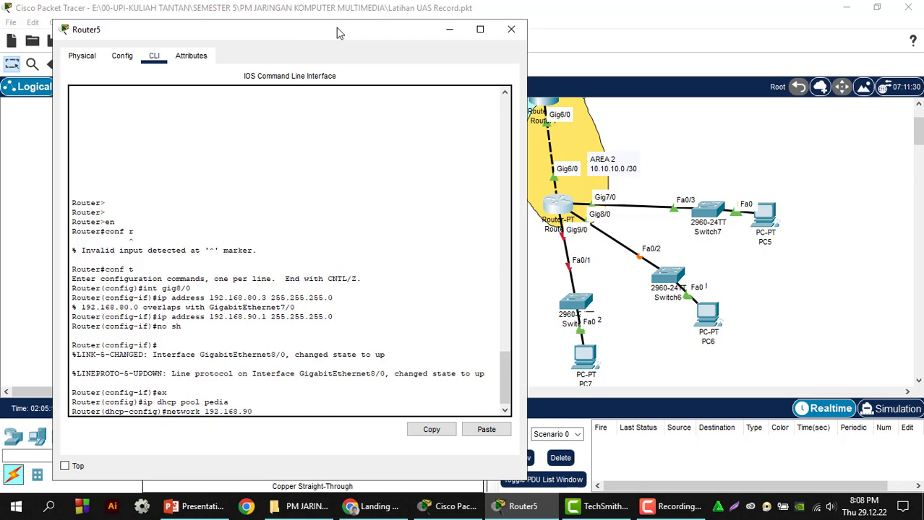
{"action": "type", "text": ".1"}
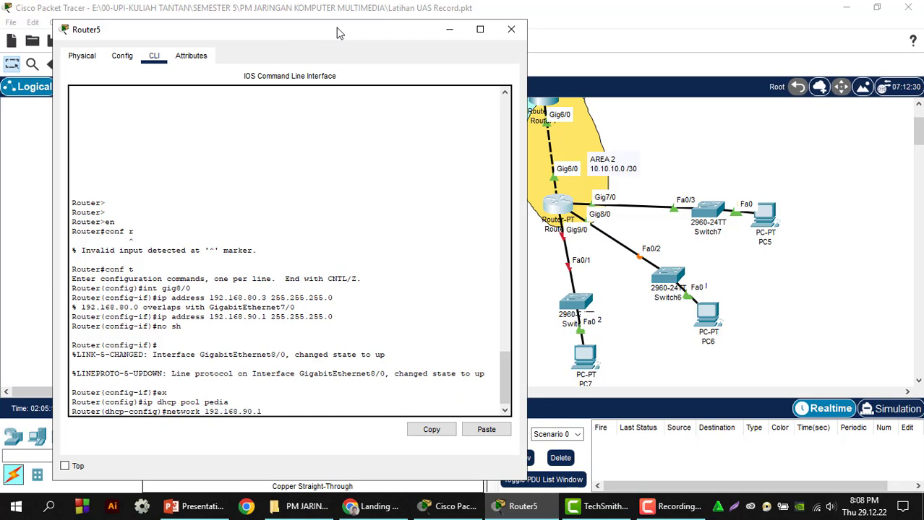
{"action": "key", "text": "BackSpace"}
{"action": "type", "text": "0 255.255.255.0"}
{"action": "key", "text": "Return"}
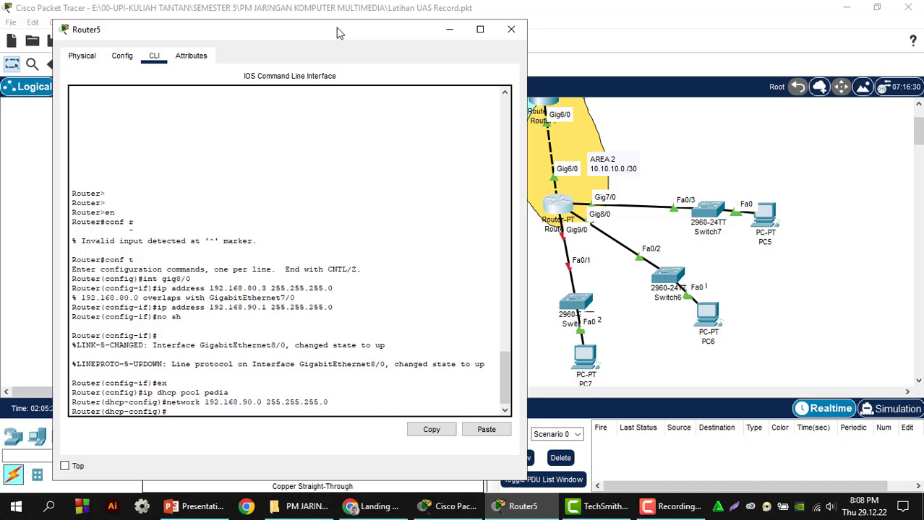
- Set the pool's default router to 192.168.90.1, exit the DHCP configuration and close Router5's window
{"action": "type", "text": "default route"}
{"action": "key", "text": "BackSpace"}
{"action": "key", "text": "BackSpace"}
{"action": "key", "text": "BackSpace"}
{"action": "key", "text": "BackSpace"}
{"action": "key", "text": "BackSpace"}
{"action": "key", "text": "BackSpace"}
{"action": "key", "text": "BackSpace"}
{"action": "type", "text": "-router 192.168.90."}
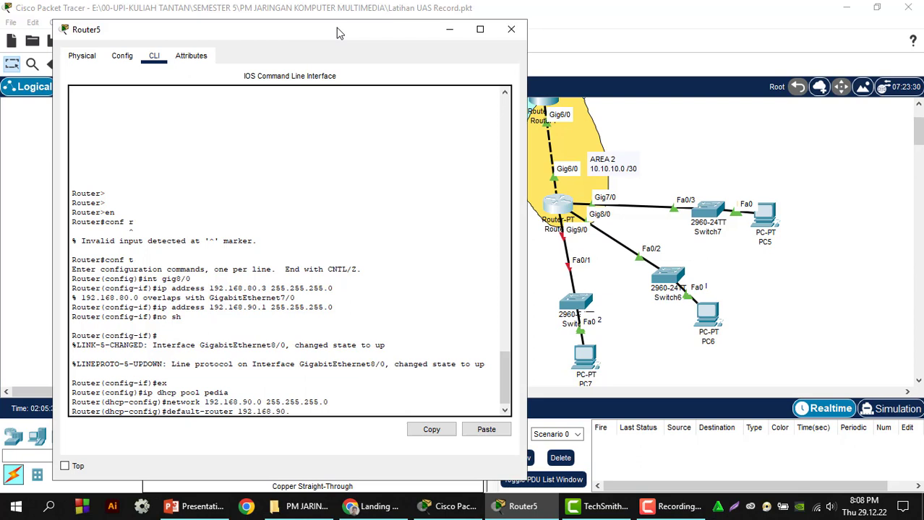
{"action": "type", "text": "1"}
{"action": "key", "text": "Return"}
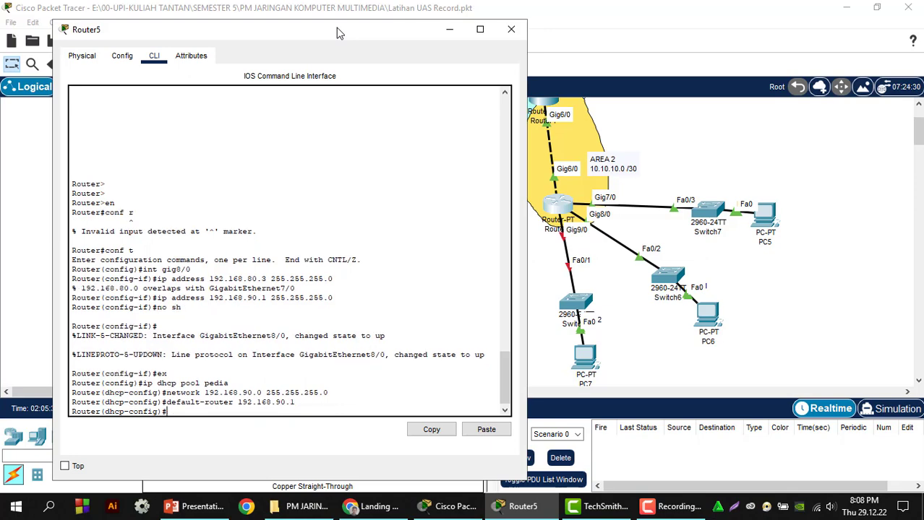
{"action": "type", "text": "ex"}
{"action": "key", "text": "Return"}
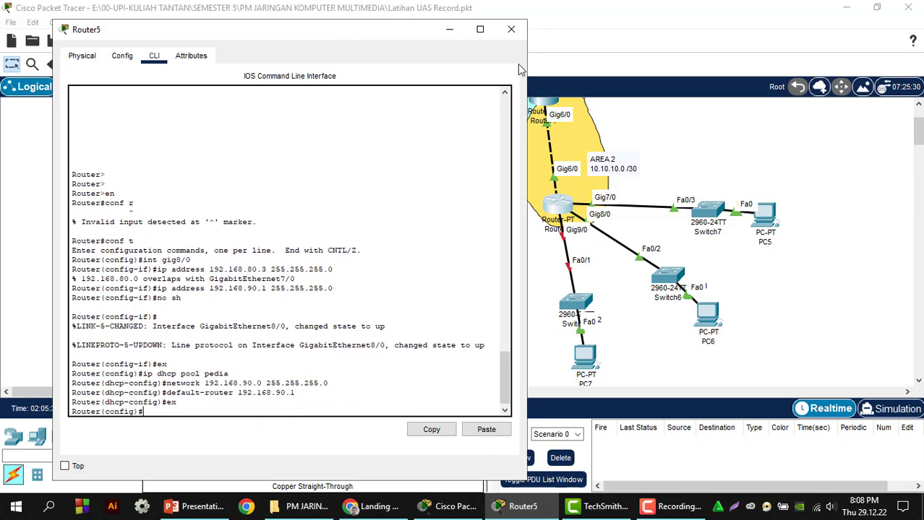
{"action": "left_click", "coordinate": [511, 29]}
- Fast-forward the network time and send a simple PDU from PC1 to PC5
{"action": "left_click", "coordinate": [93, 409]}
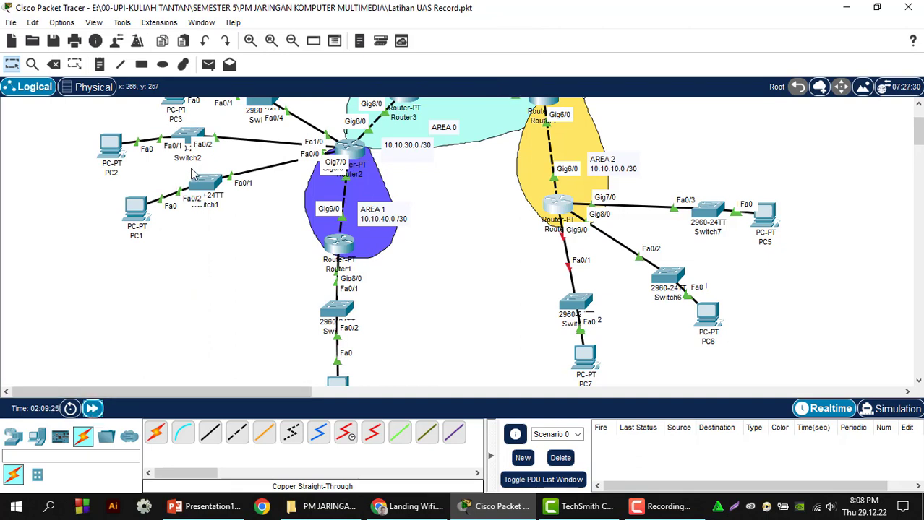
{"action": "left_click", "coordinate": [209, 64]}
{"action": "left_click", "coordinate": [135, 208]}
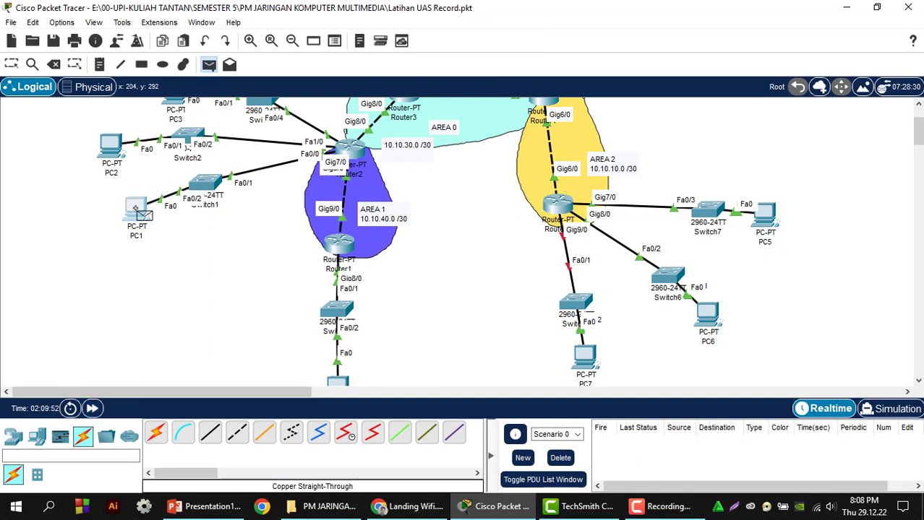
{"action": "left_click", "coordinate": [761, 220]}
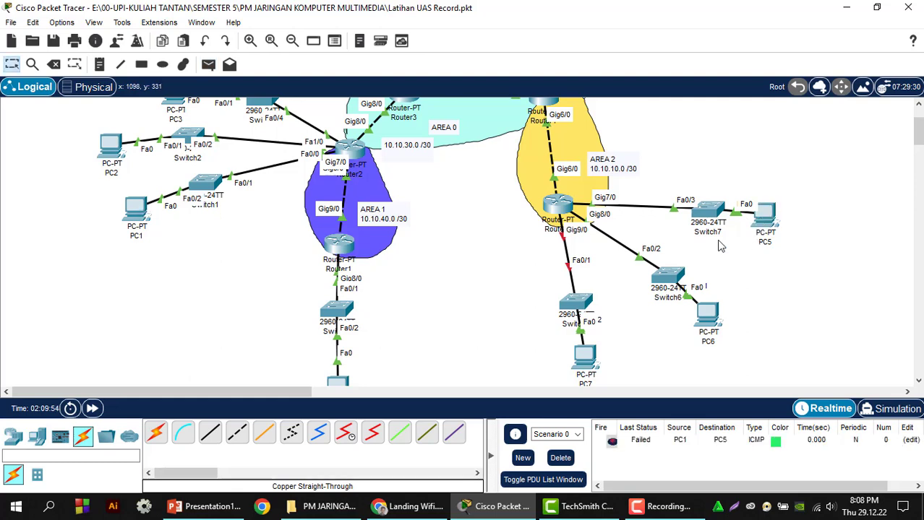
- Send a simple PDU from PC4 to PC6
{"action": "scroll", "coordinate": [522, 264], "scroll_direction": "up", "scroll_amount": 3}
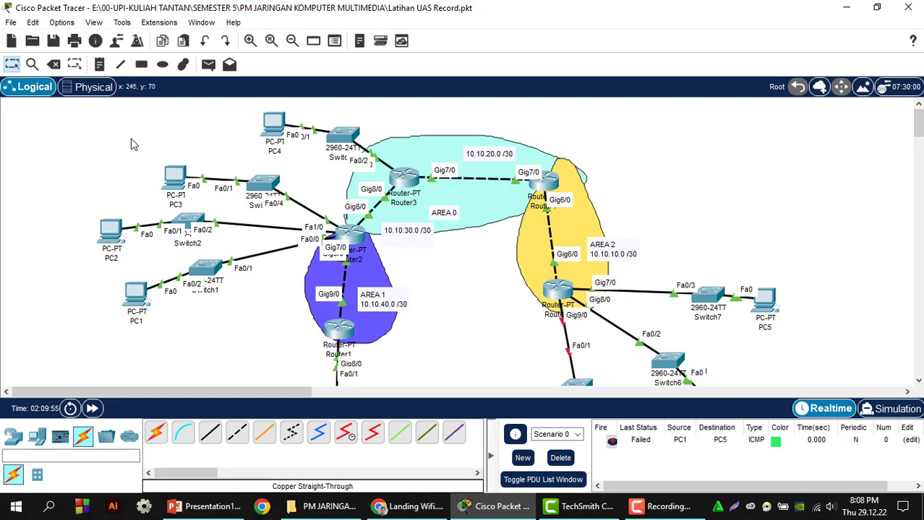
{"action": "left_click", "coordinate": [207, 67]}
{"action": "scroll", "coordinate": [651, 295], "scroll_direction": "down", "scroll_amount": 4}
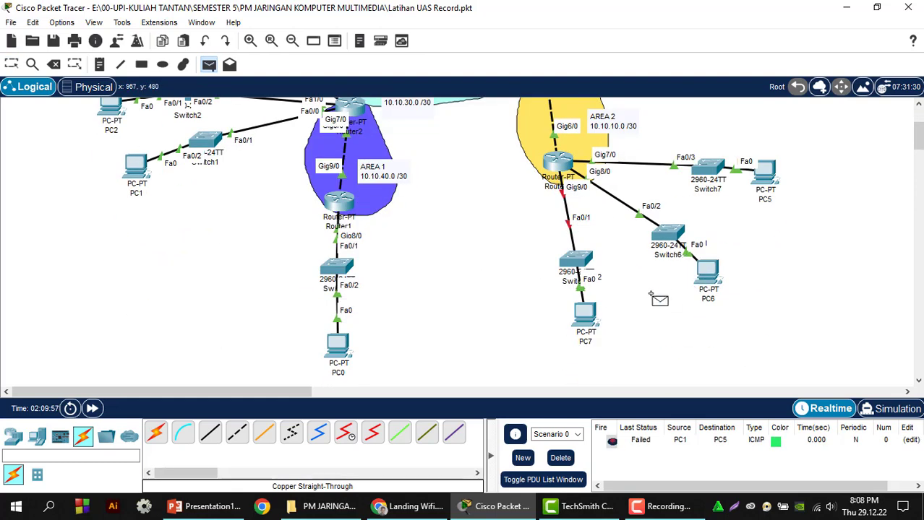
{"action": "left_click", "coordinate": [703, 272]}
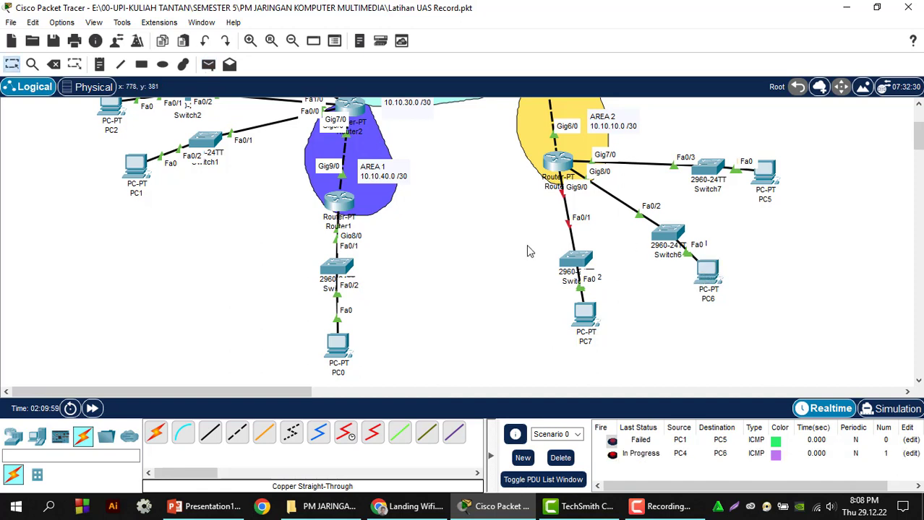
- Send a simple PDU from Router5 to PC6
{"action": "left_click", "coordinate": [207, 66]}
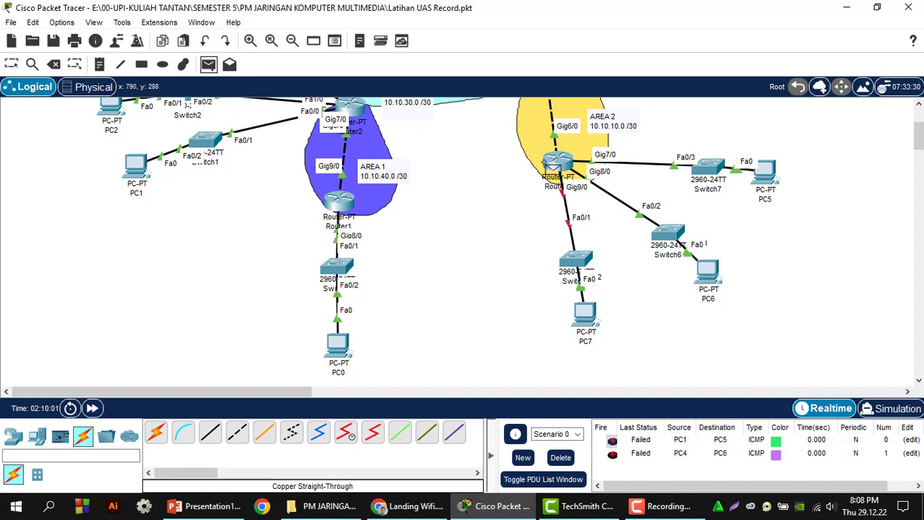
{"action": "left_click", "coordinate": [556, 164]}
{"action": "left_click", "coordinate": [707, 272]}
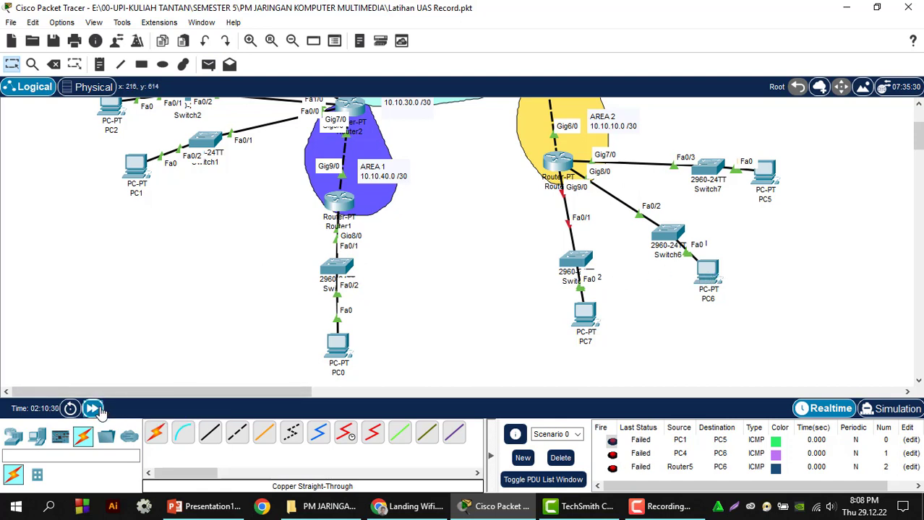
- Fast-forward the network time again and send a simple PDU from PC6 to Router5
{"action": "left_click", "coordinate": [101, 411]}
{"action": "left_click", "coordinate": [100, 411]}
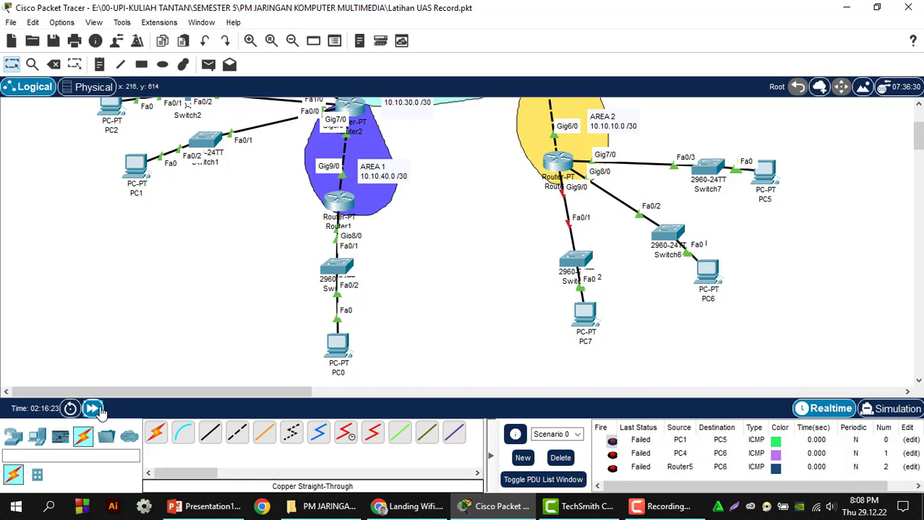
{"action": "scroll", "coordinate": [142, 389], "scroll_direction": "up", "scroll_amount": 3}
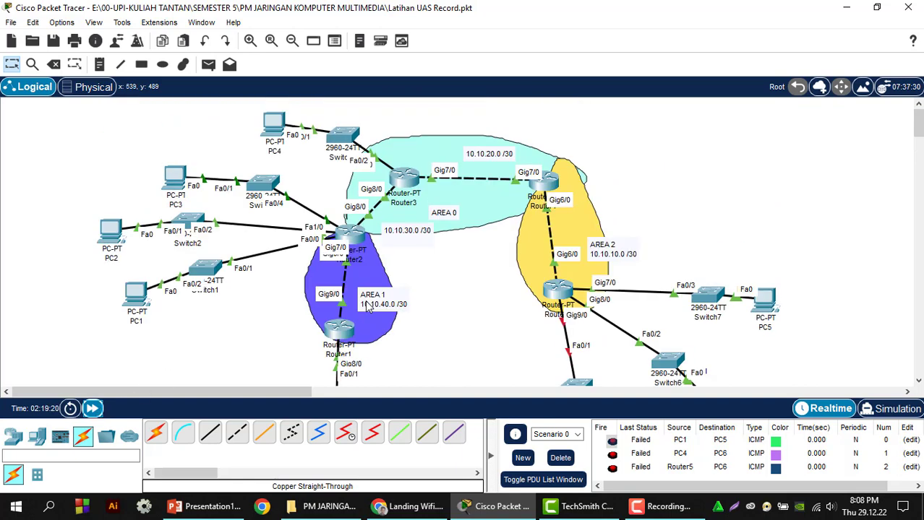
{"action": "left_click", "coordinate": [208, 64]}
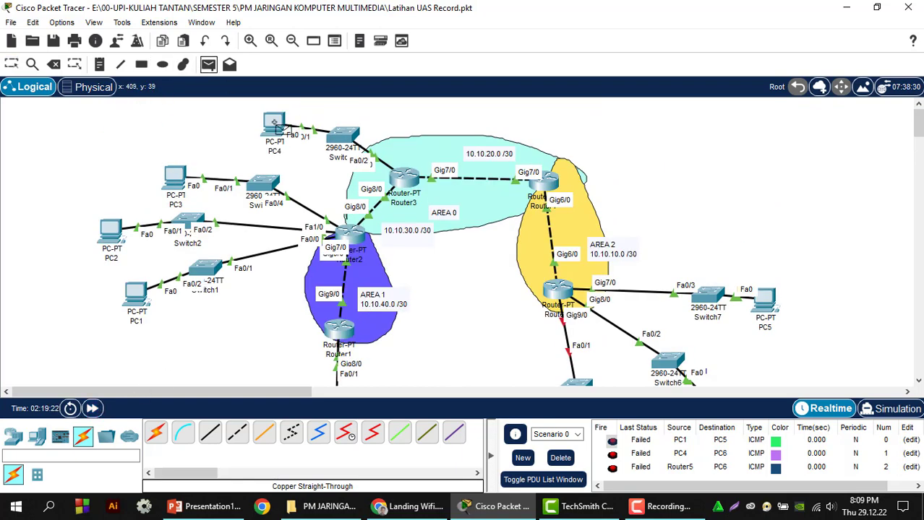
{"action": "scroll", "coordinate": [705, 283], "scroll_direction": "down", "scroll_amount": 2}
{"action": "left_click", "coordinate": [721, 316]}
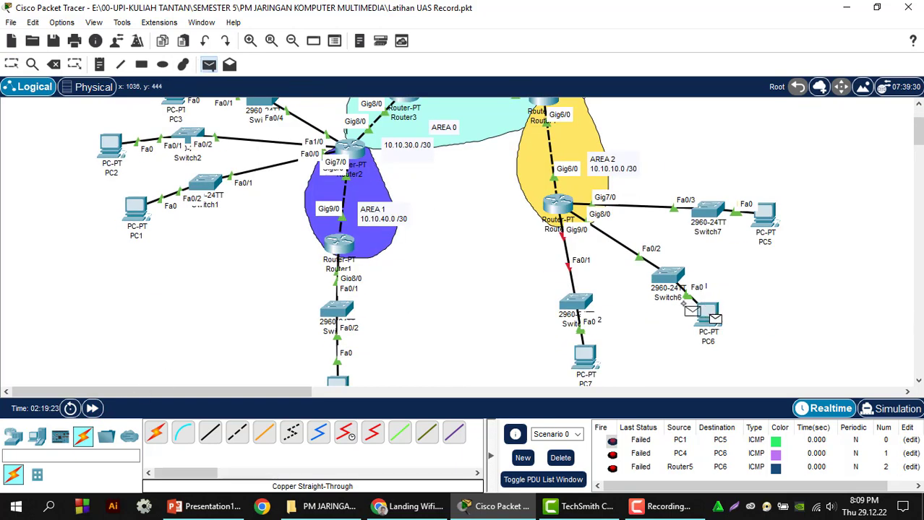
{"action": "left_click", "coordinate": [558, 206]}
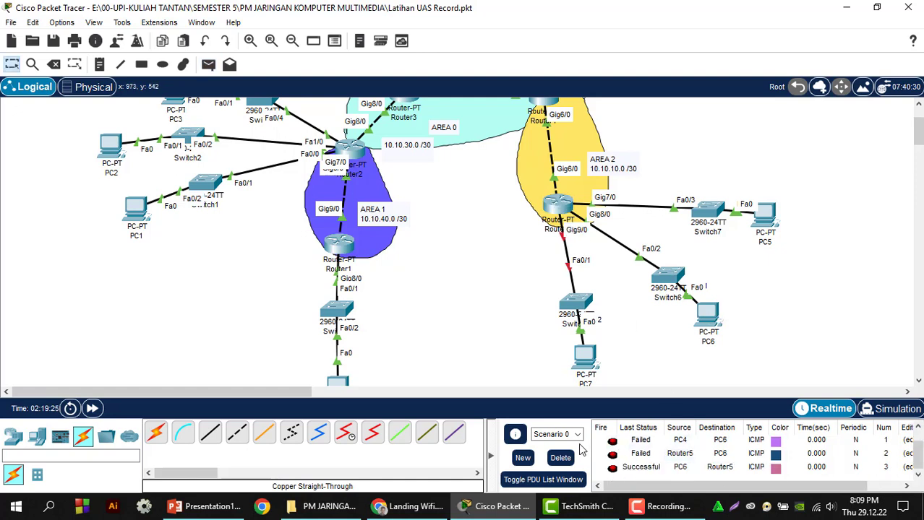
- Delete the scenario's existing PDUs and send a simple PDU from Router5 to PC6
{"action": "left_click", "coordinate": [560, 458]}
{"action": "left_click", "coordinate": [208, 65]}
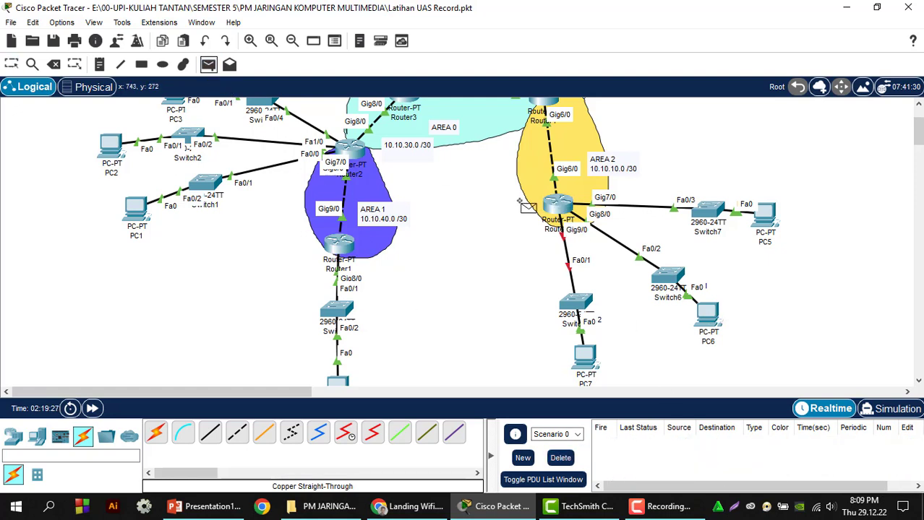
{"action": "left_click", "coordinate": [561, 206]}
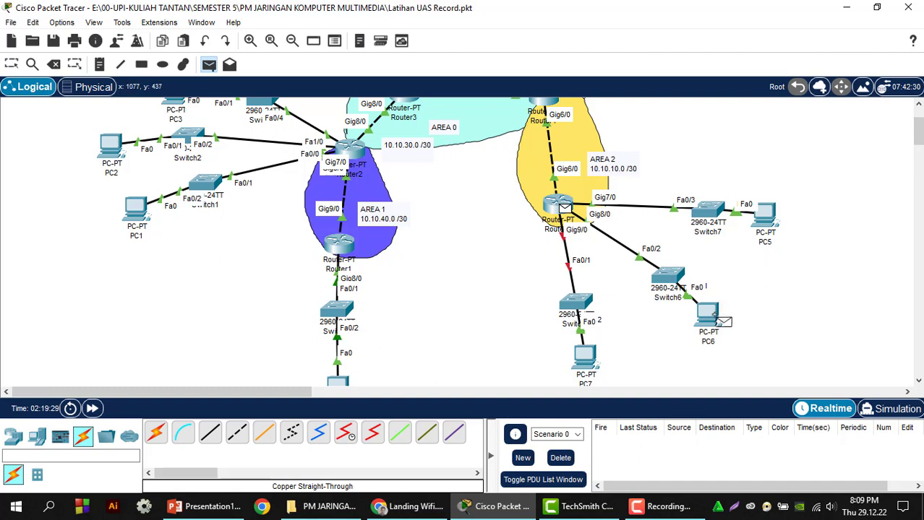
{"action": "left_click", "coordinate": [711, 318]}
- Send simple PDUs from PC6 to PC5 and from PC6 to PC4
{"action": "left_click", "coordinate": [208, 64]}
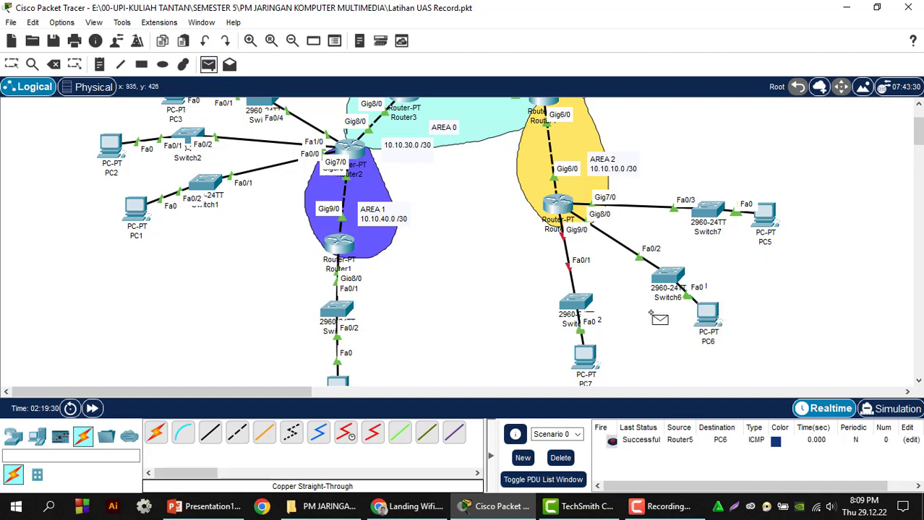
{"action": "left_click", "coordinate": [708, 317]}
{"action": "left_click", "coordinate": [770, 215]}
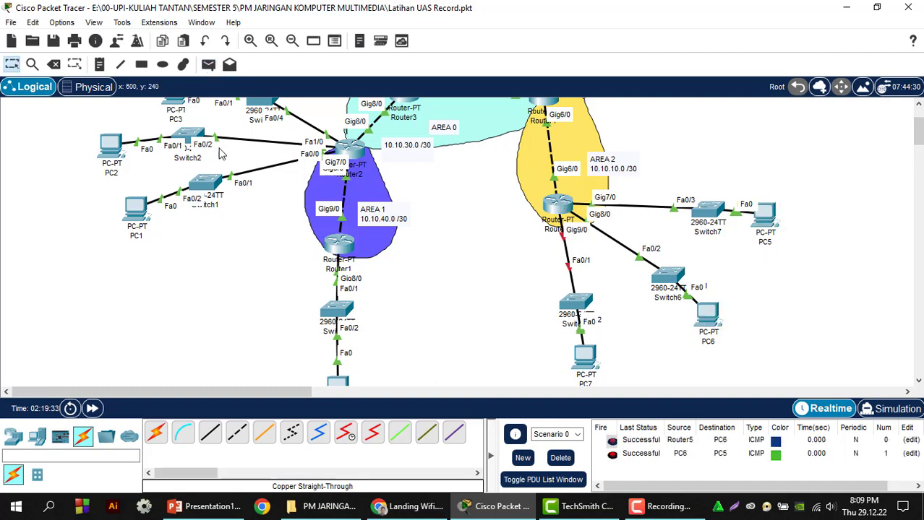
{"action": "left_click", "coordinate": [208, 64]}
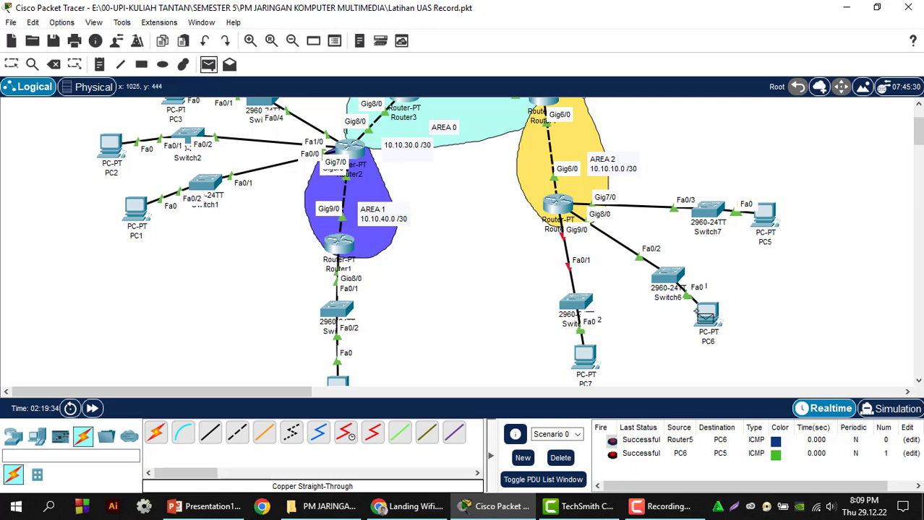
{"action": "scroll", "coordinate": [645, 314], "scroll_direction": "up", "scroll_amount": 3}
{"action": "left_click", "coordinate": [273, 124]}
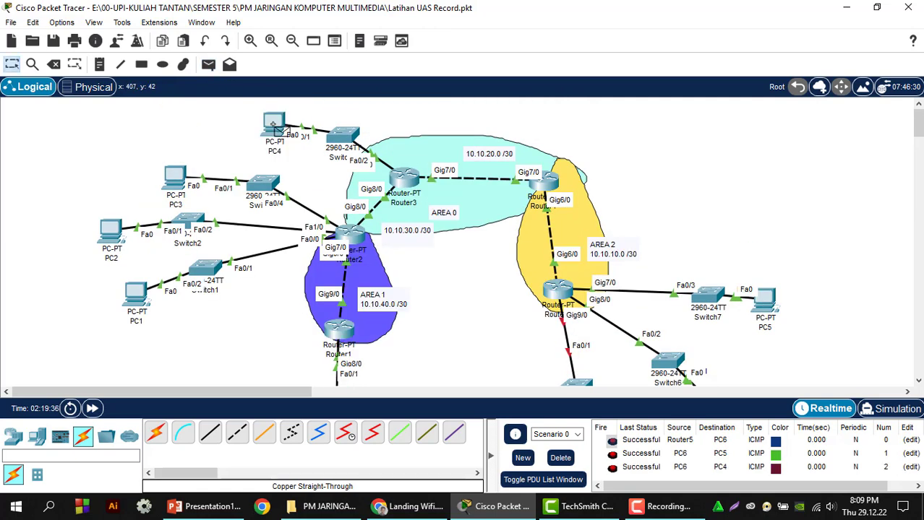
- Send a simple PDU from PC6 to PC3
{"action": "left_click", "coordinate": [208, 64]}
{"action": "scroll", "coordinate": [439, 244], "scroll_direction": "down", "scroll_amount": 3}
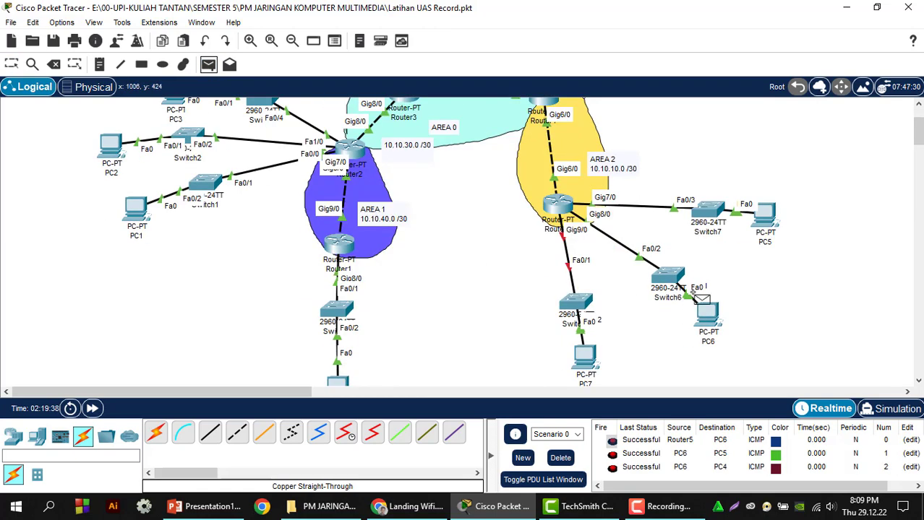
{"action": "scroll", "coordinate": [327, 219], "scroll_direction": "up", "scroll_amount": 3}
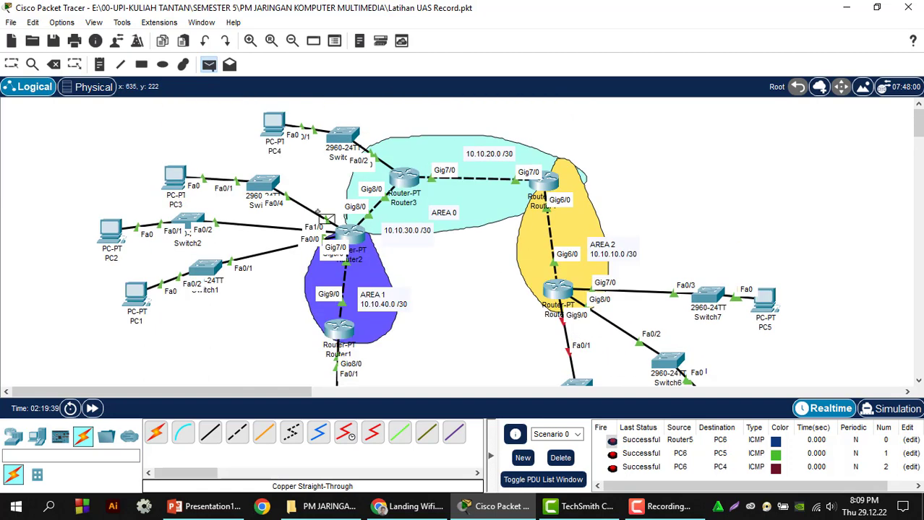
{"action": "left_click", "coordinate": [179, 182]}
- Send a simple PDU from PC6 to PC2, and clear all PDUs from the scenario
{"action": "scroll", "coordinate": [557, 283], "scroll_direction": "down", "scroll_amount": 3}
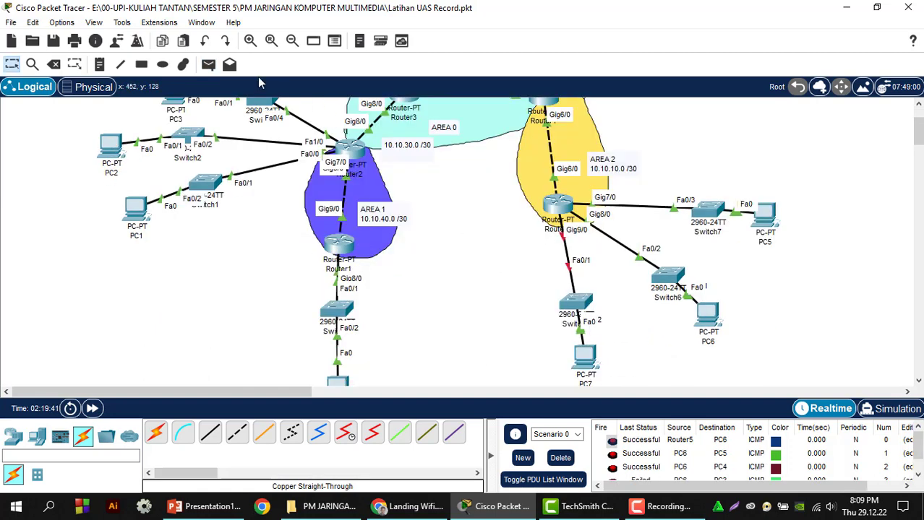
{"action": "left_click", "coordinate": [208, 64]}
{"action": "left_click", "coordinate": [705, 312]}
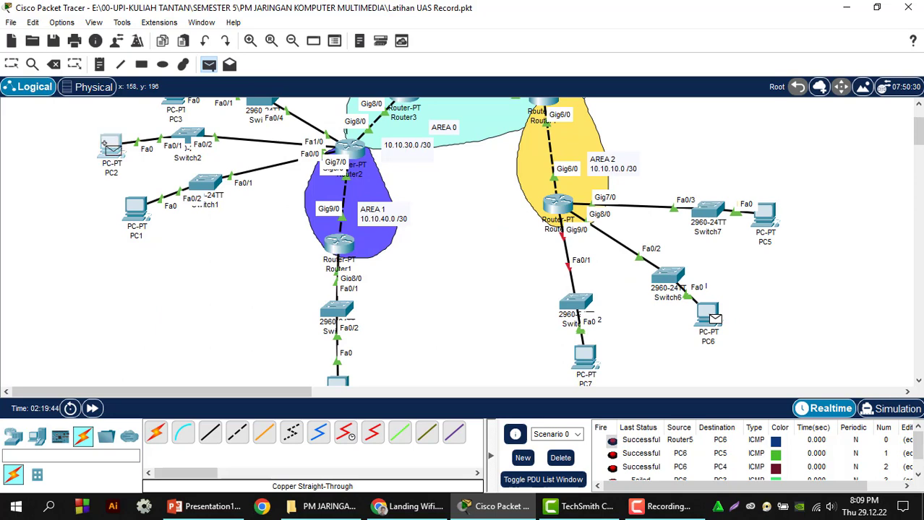
{"action": "left_click", "coordinate": [110, 145]}
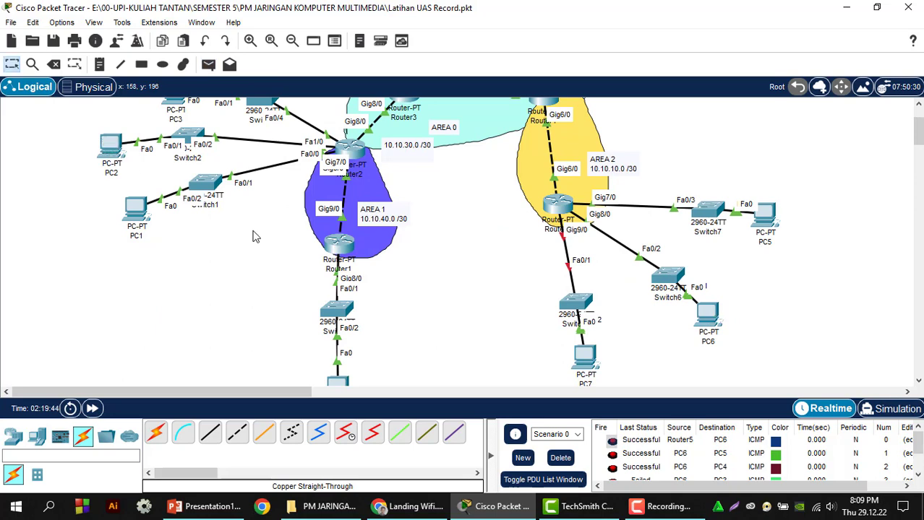
{"action": "left_click", "coordinate": [561, 458]}
- Examine the PCs and link states across the whole topology, from PC4 down to PC0 and PC7
{"action": "scroll", "coordinate": [703, 316], "scroll_direction": "up", "scroll_amount": 1}
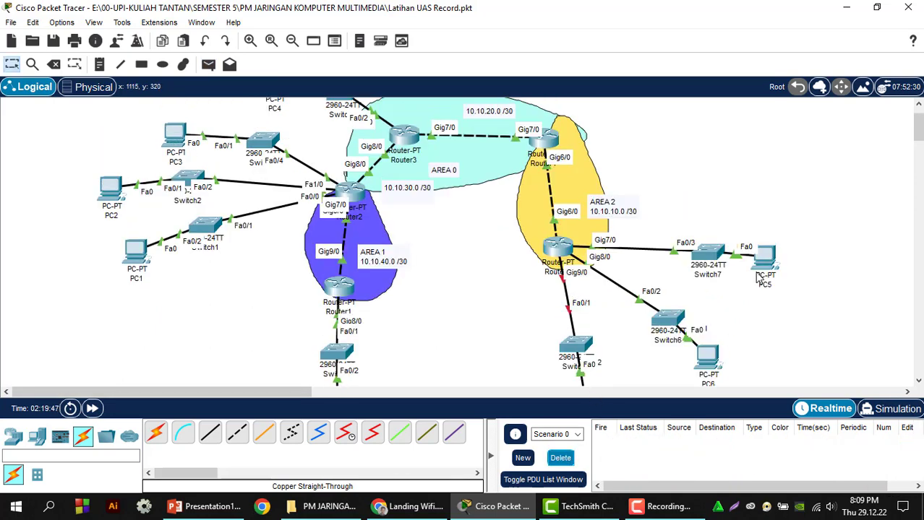
{"action": "scroll", "coordinate": [749, 278], "scroll_direction": "up", "scroll_amount": 1}
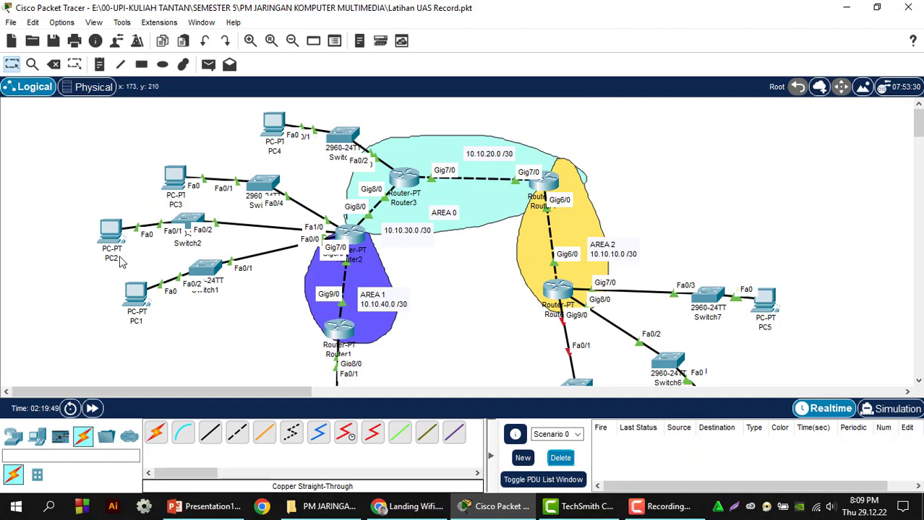
{"action": "scroll", "coordinate": [274, 246], "scroll_direction": "down", "scroll_amount": 2}
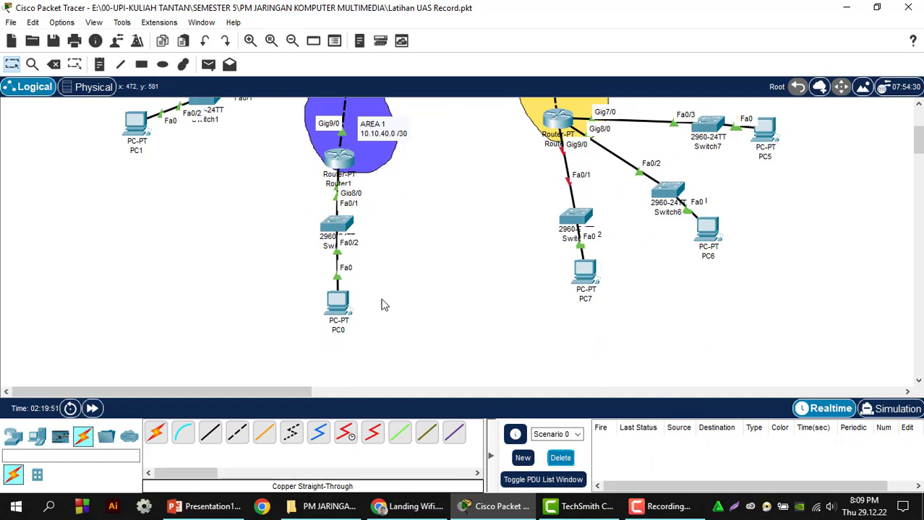
{"action": "scroll", "coordinate": [405, 300], "scroll_direction": "up", "scroll_amount": 3}
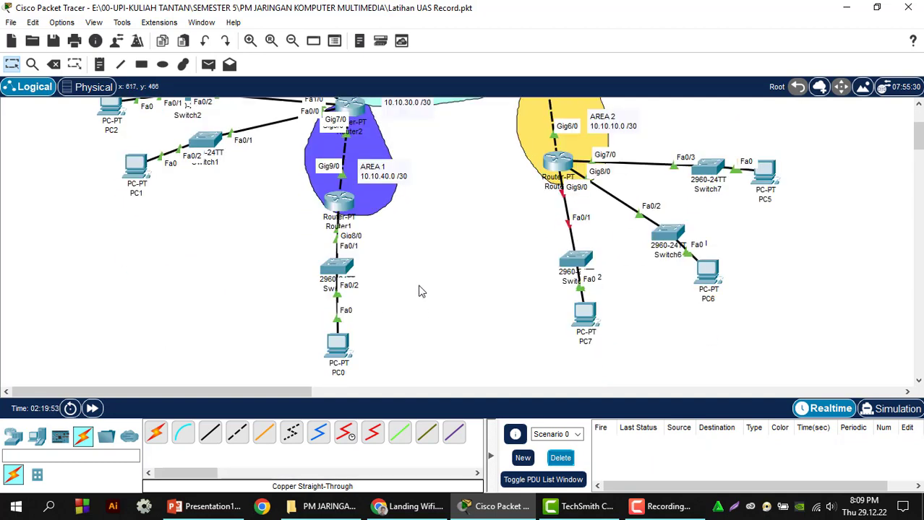
{"action": "scroll", "coordinate": [422, 293], "scroll_direction": "up", "scroll_amount": 6}
{"action": "scroll", "coordinate": [421, 292], "scroll_direction": "down", "scroll_amount": 6}
{"action": "scroll", "coordinate": [421, 291], "scroll_direction": "up", "scroll_amount": 9}
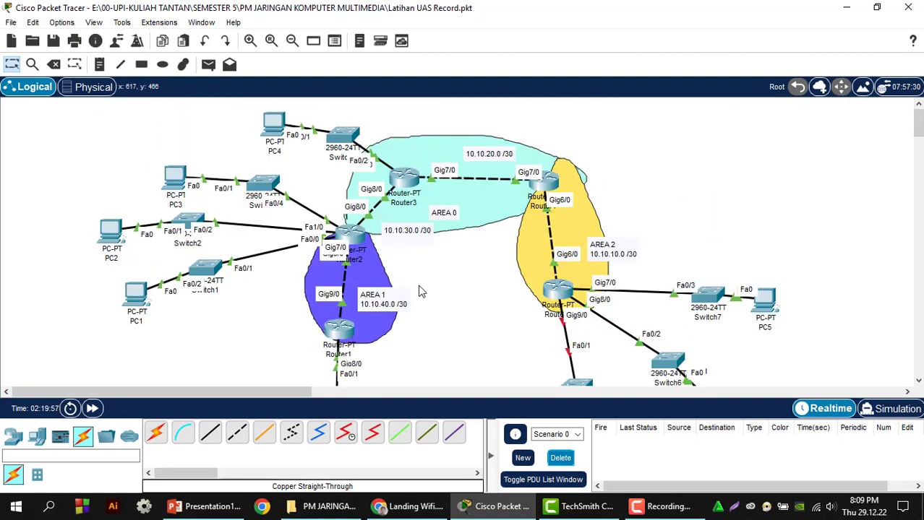
{"action": "scroll", "coordinate": [422, 291], "scroll_direction": "down", "scroll_amount": 9}
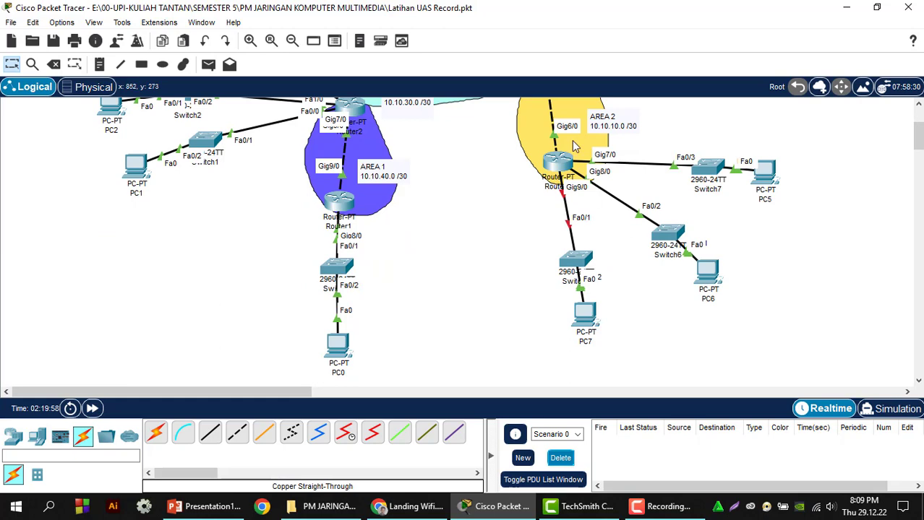
- Set PC7's IPv4 gateway and DNS to DHCP and close its configuration
{"action": "left_click", "coordinate": [579, 320]}
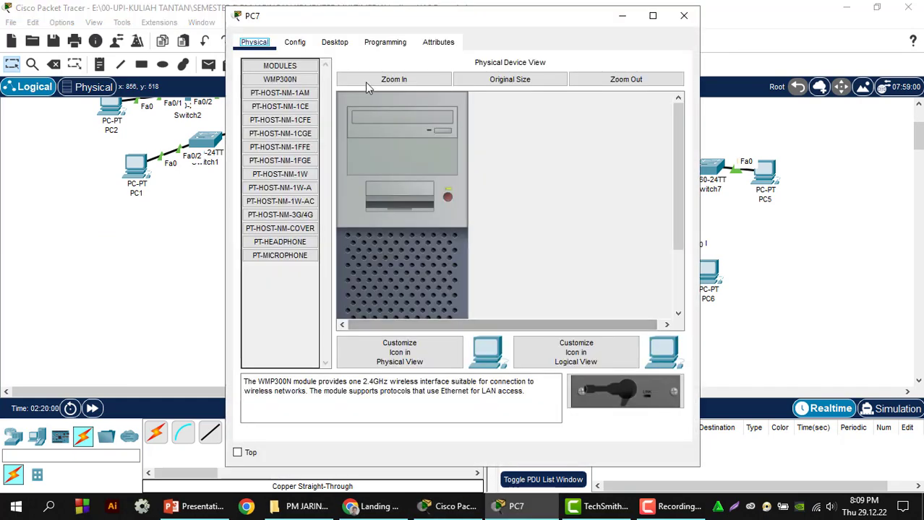
{"action": "left_click", "coordinate": [297, 42]}
{"action": "left_click", "coordinate": [375, 158]}
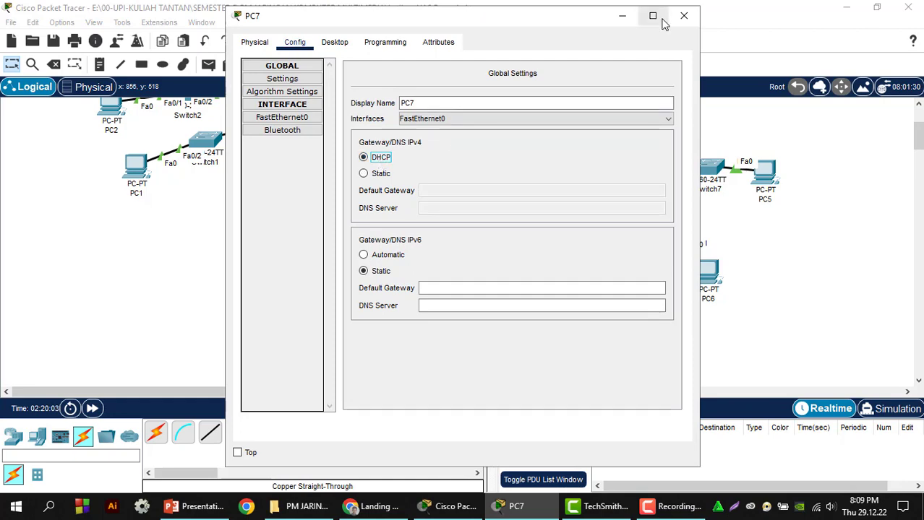
{"action": "left_click", "coordinate": [683, 16]}
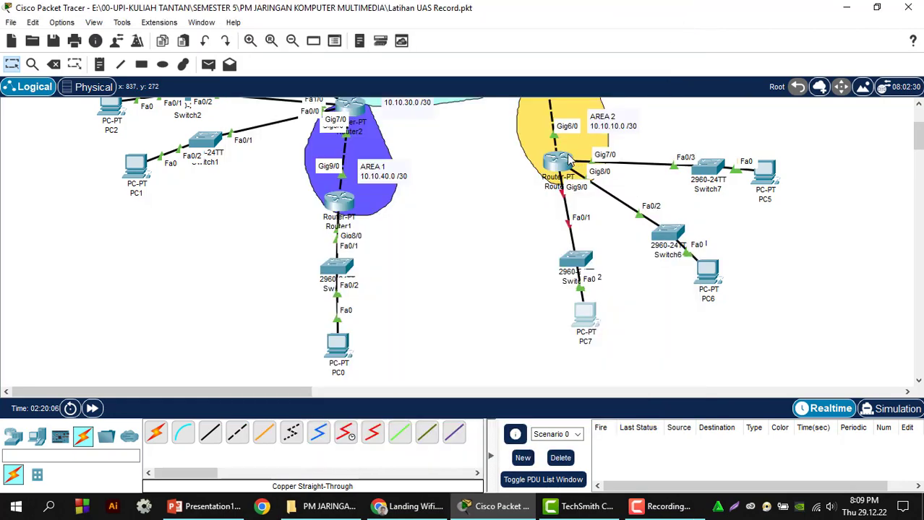
- Open Router5's command line, enter global configuration mode and select interface gig9/0
{"action": "left_click", "coordinate": [569, 159]}
{"action": "left_click_drag", "start_coordinate": [404, 18], "coordinate": [257, 16]}
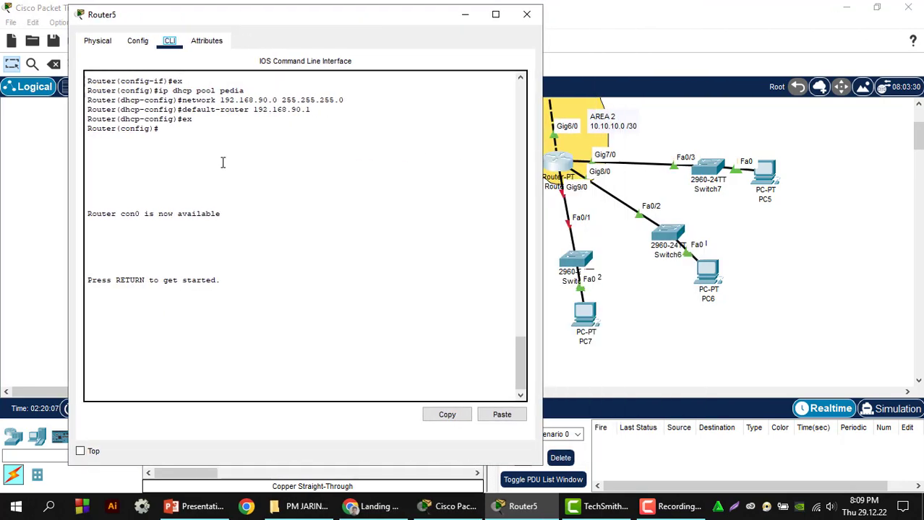
{"action": "left_click", "coordinate": [248, 345]}
{"action": "key", "text": "Return"}
{"action": "key", "text": "Return"}
{"action": "key", "text": "Return"}
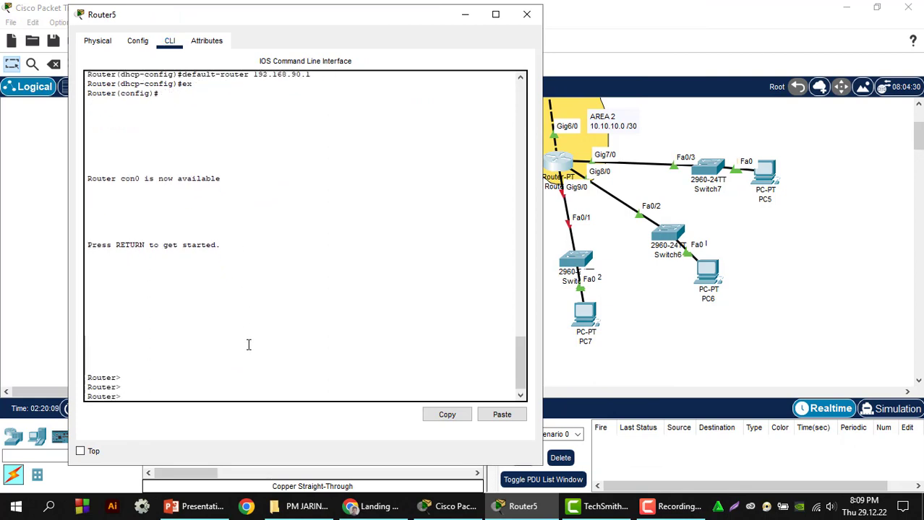
{"action": "type", "text": "en"}
{"action": "key", "text": "Return"}
{"action": "type", "text": "conf t"}
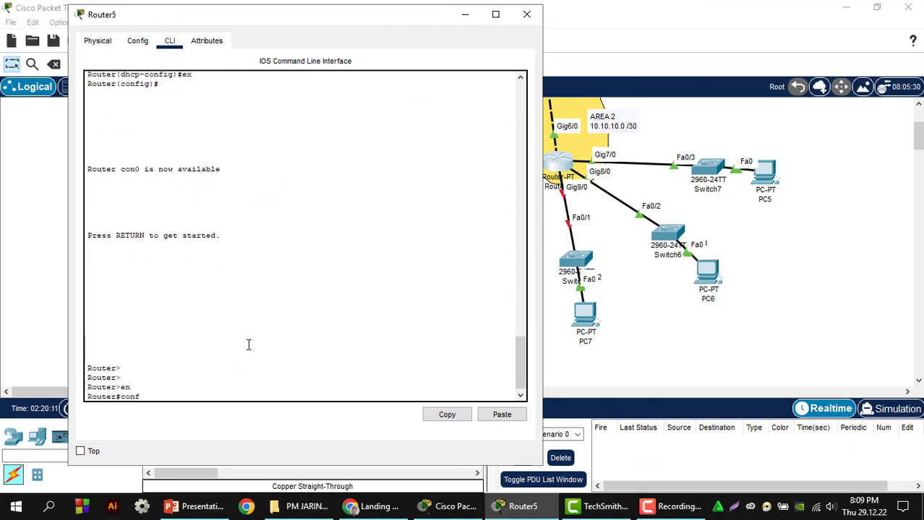
{"action": "key", "text": "Return"}
{"action": "type", "text": "int "}
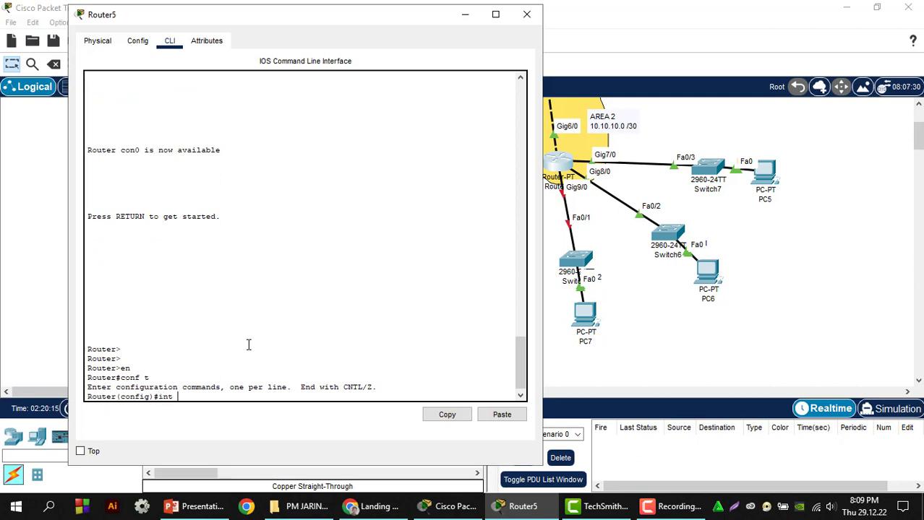
{"action": "type", "text": "gig9/0"}
{"action": "key", "text": "Return"}
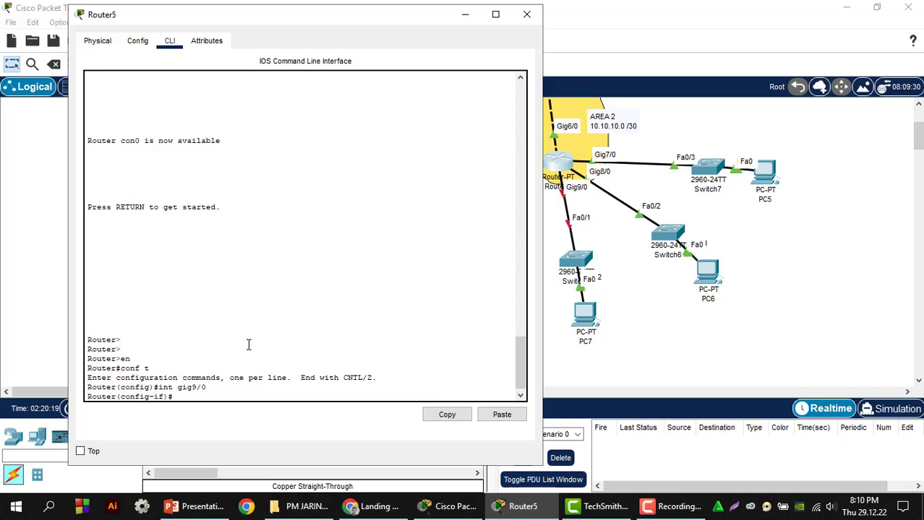
- Try to assign IP address 192.168.90.2 with mask 255.255.255.0 to Router5's gig9/0 interface
{"action": "type", "text": "ip address 912"}
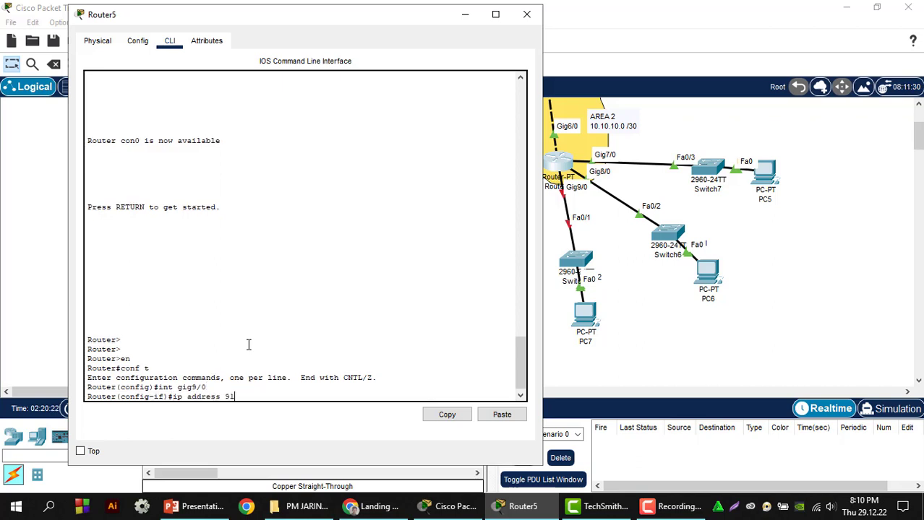
{"action": "key", "text": "BackSpace"}
{"action": "key", "text": "BackSpace"}
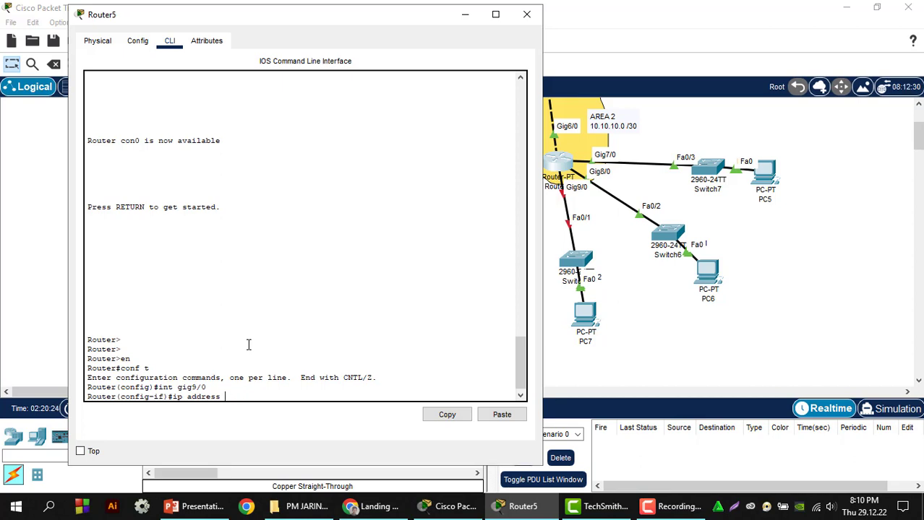
{"action": "type", "text": "192.168.90"}
{"action": "type", "text": ".2 255.255.25"}
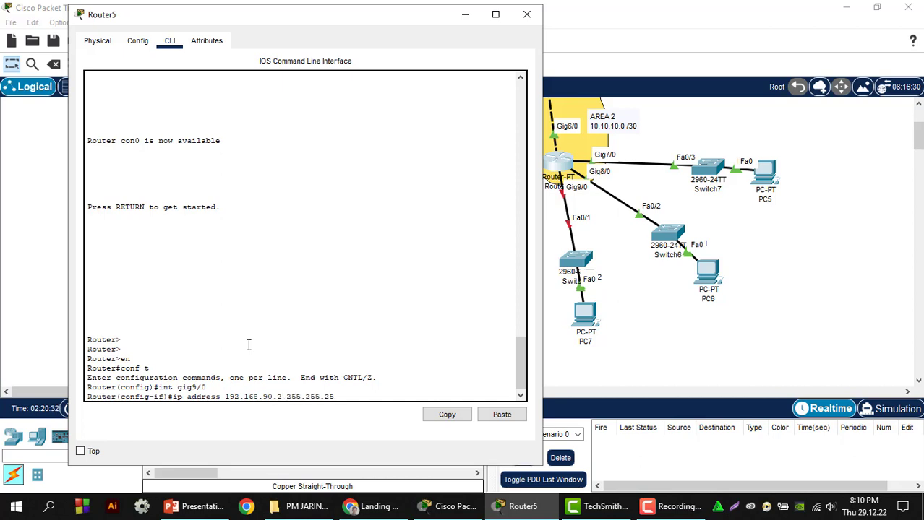
{"action": "type", "text": "5.0"}
{"action": "key", "text": "Return"}
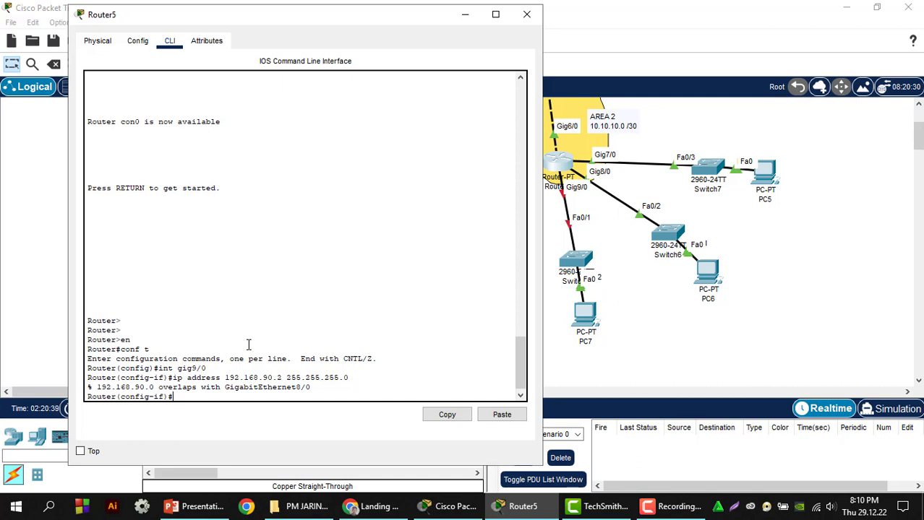
- Assign 192.168.100.1 255.255.255.0 to Router5's gig9/0, enable the interface and exit its configuration
{"action": "type", "text": "ip address 192.168.100"}
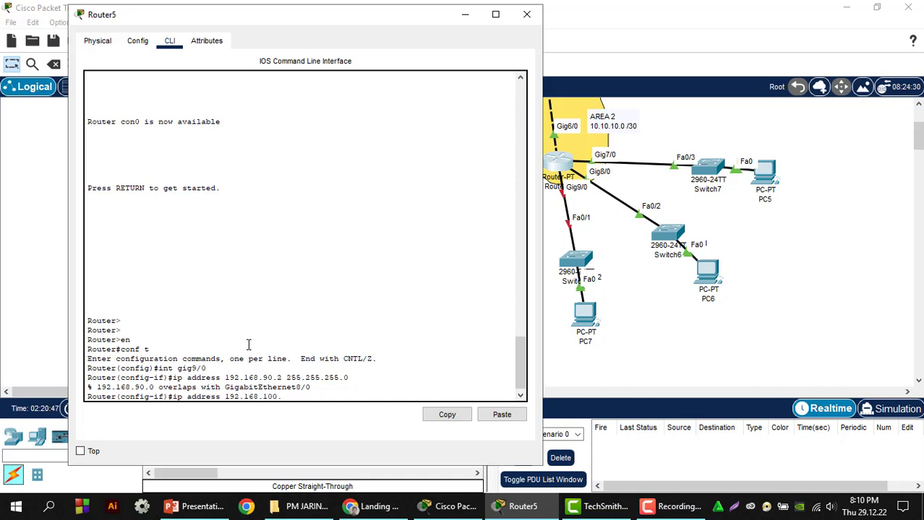
{"action": "type", "text": ".1"}
{"action": "type", "text": " 255.255.255.0"}
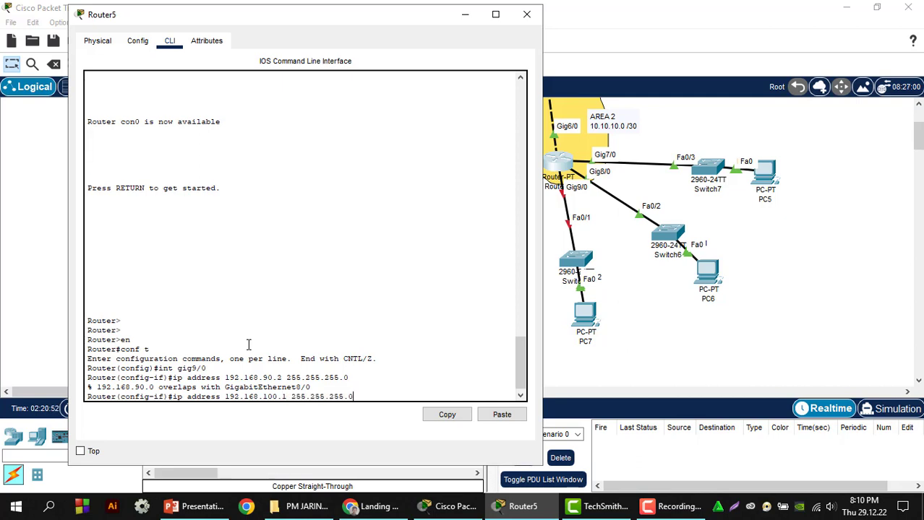
{"action": "key", "text": "Return"}
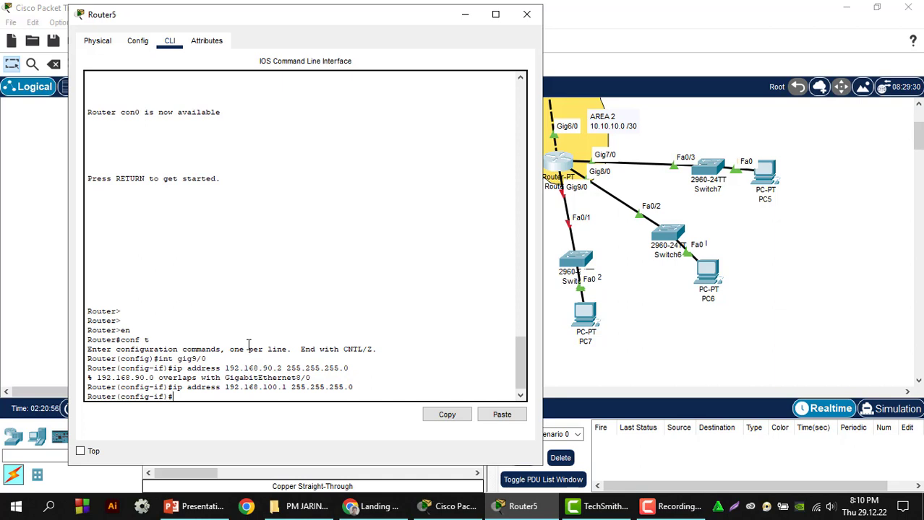
{"action": "type", "text": "no sh"}
{"action": "key", "text": "Return"}
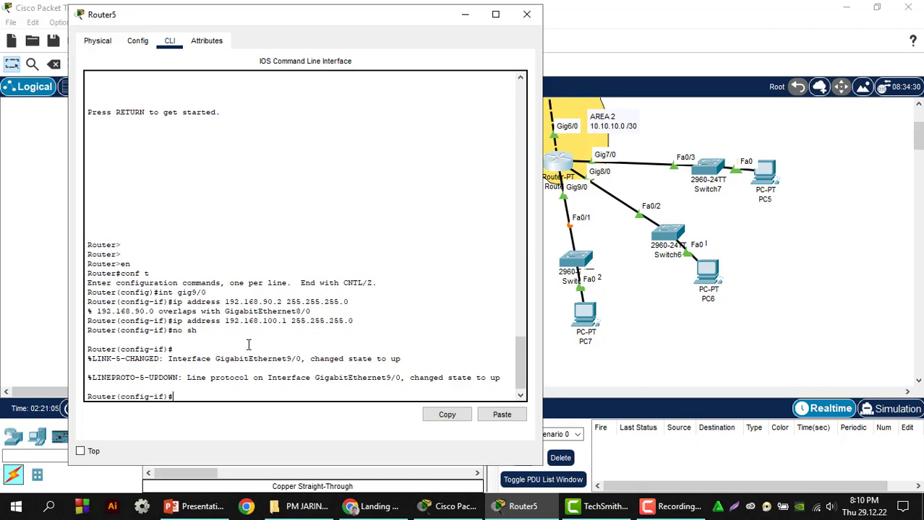
{"action": "type", "text": "ex"}
{"action": "key", "text": "Return"}
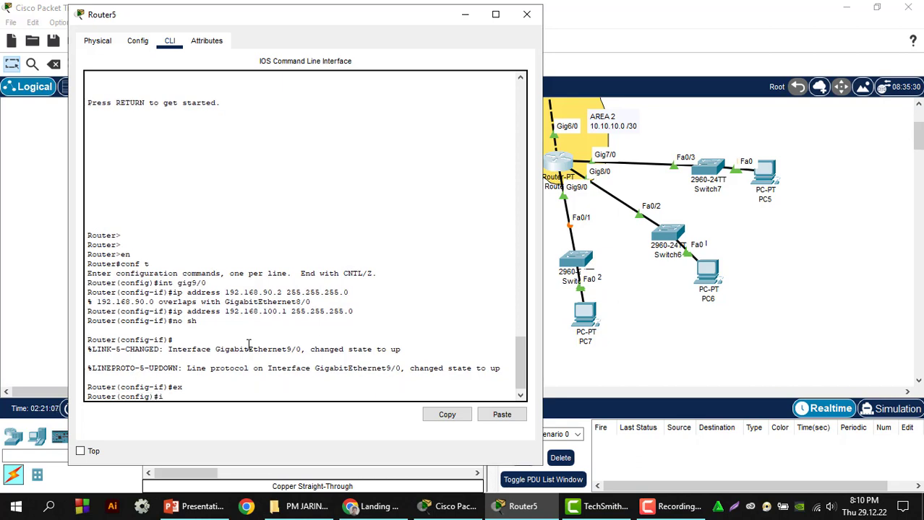
- Create DHCP pool pedia on Router5 and assign it network 192.168.100.0 with mask 255.255.255.0
{"action": "type", "text": "ip dhcp pool pedia"}
{"action": "key", "text": "Return"}
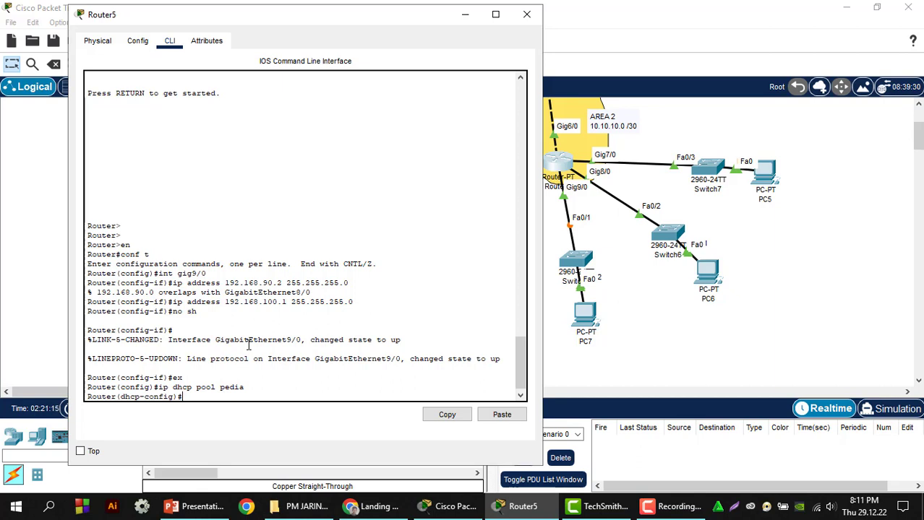
{"action": "type", "text": "network192.168"}
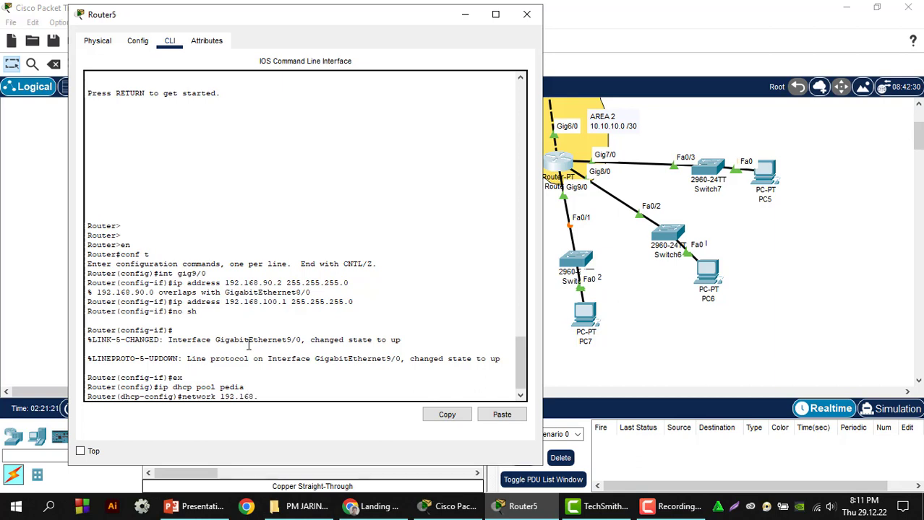
{"action": "type", "text": ".900.0 255.255.255."}
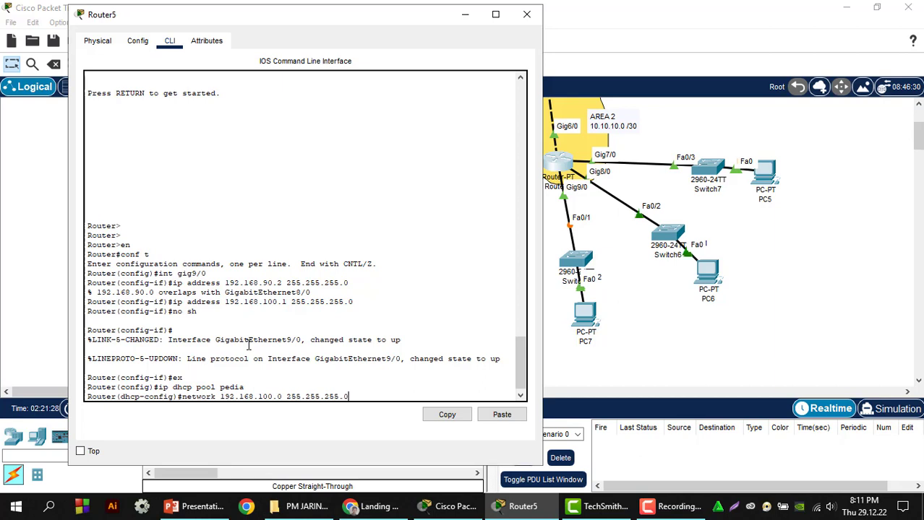
{"action": "type", "text": "0"}
{"action": "key", "text": "Return"}
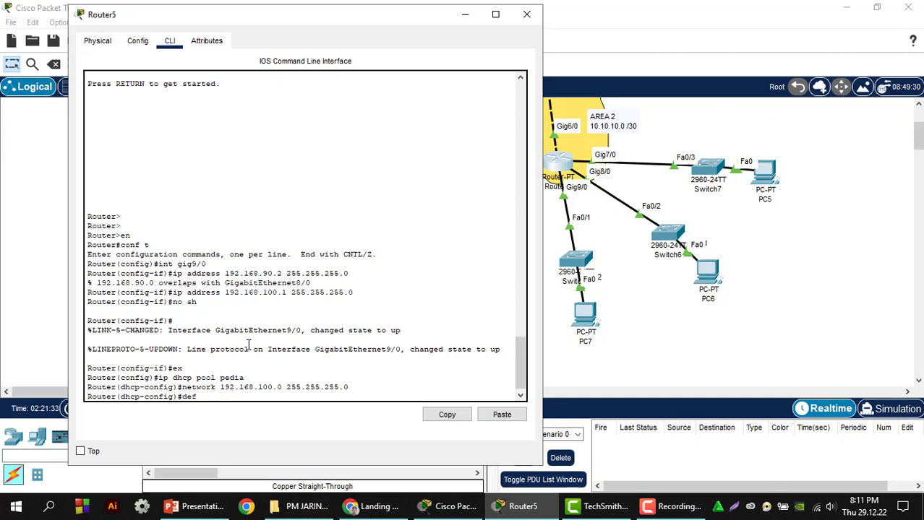
- Set the pedia pool's default router to 192.168.100.1, exit the pool configuration and close Router5's window
{"action": "type", "text": "default-router 192.168.100.1"}
{"action": "key", "text": "Return"}
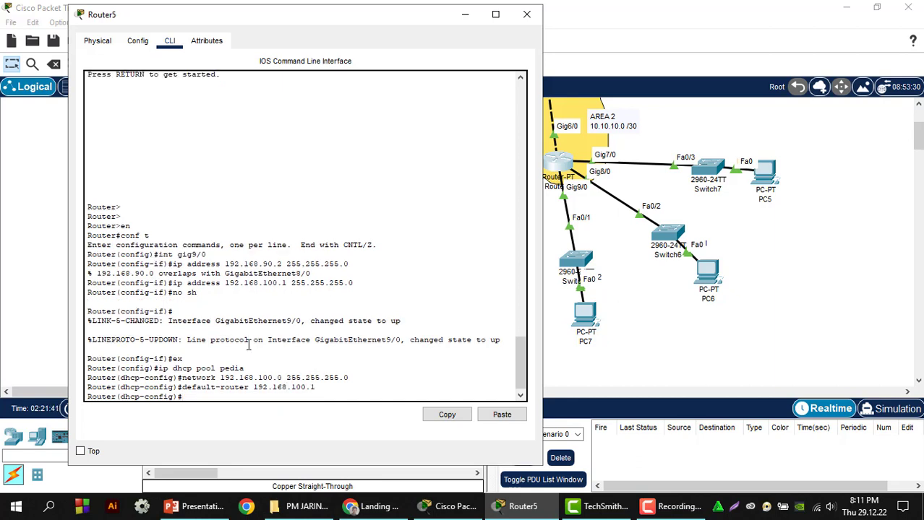
{"action": "type", "text": "ex"}
{"action": "key", "text": "Return"}
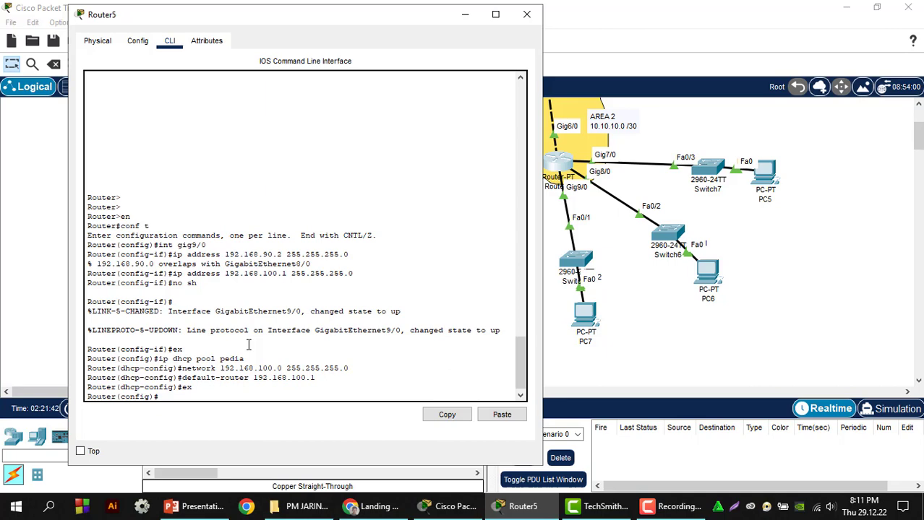
{"action": "left_click", "coordinate": [526, 15]}
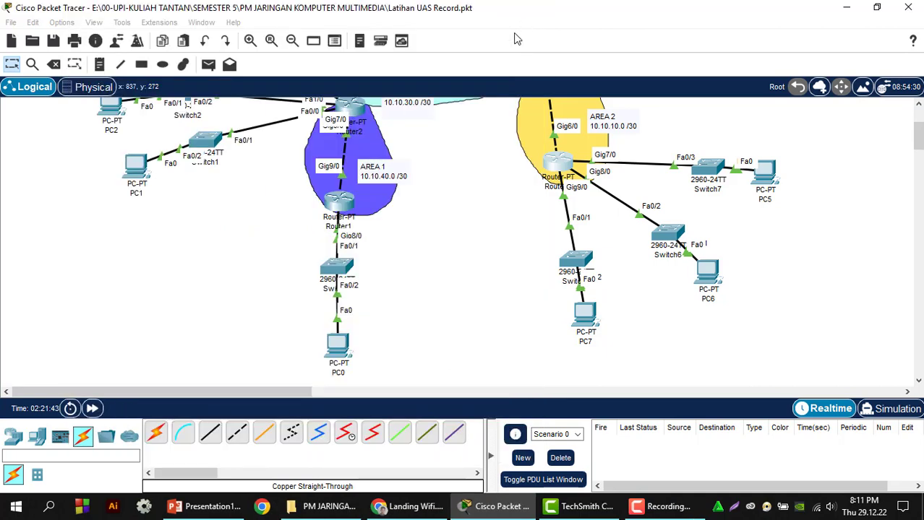
- Fast-forward the simulation time once and send a simple PDU from Router5 to PC7
{"action": "left_click", "coordinate": [92, 410]}
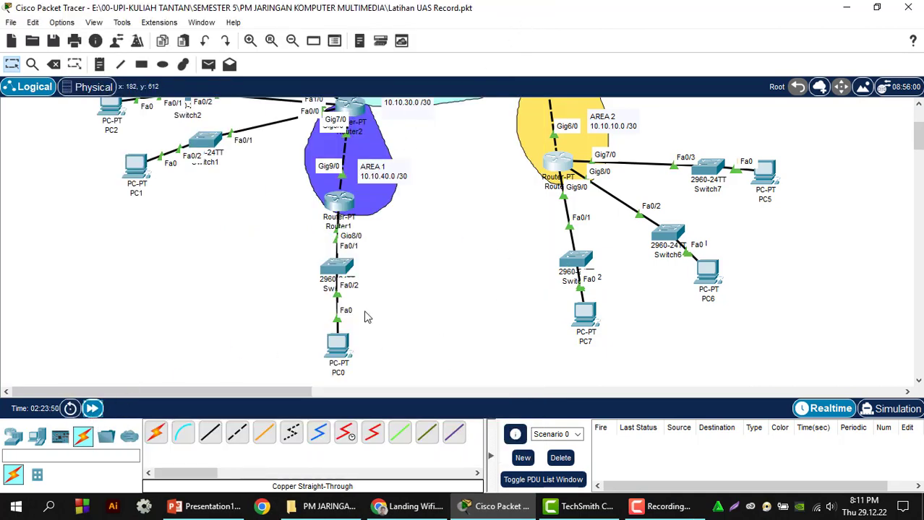
{"action": "scroll", "coordinate": [370, 315], "scroll_direction": "down", "scroll_amount": 2}
{"action": "scroll", "coordinate": [351, 284], "scroll_direction": "up", "scroll_amount": 1}
{"action": "scroll", "coordinate": [350, 284], "scroll_direction": "up", "scroll_amount": 3}
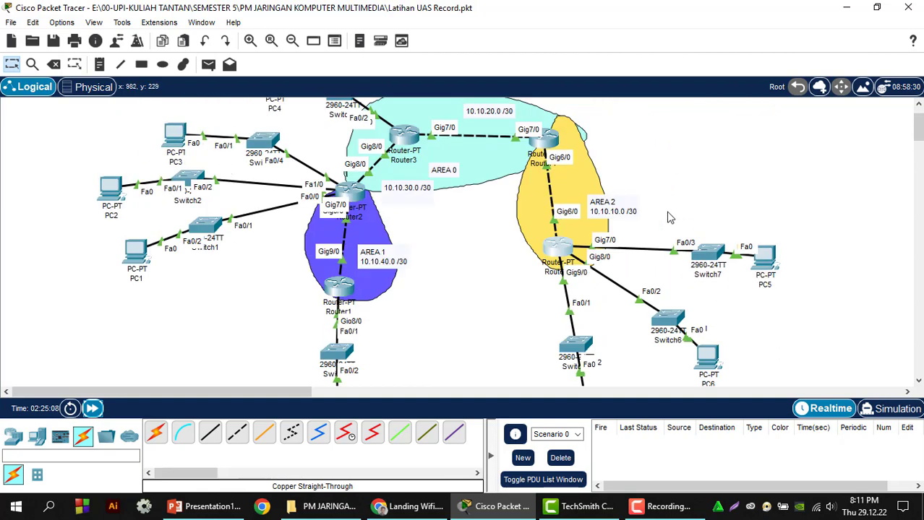
{"action": "scroll", "coordinate": [666, 218], "scroll_direction": "down", "scroll_amount": 2}
{"action": "scroll", "coordinate": [671, 248], "scroll_direction": "up", "scroll_amount": 3}
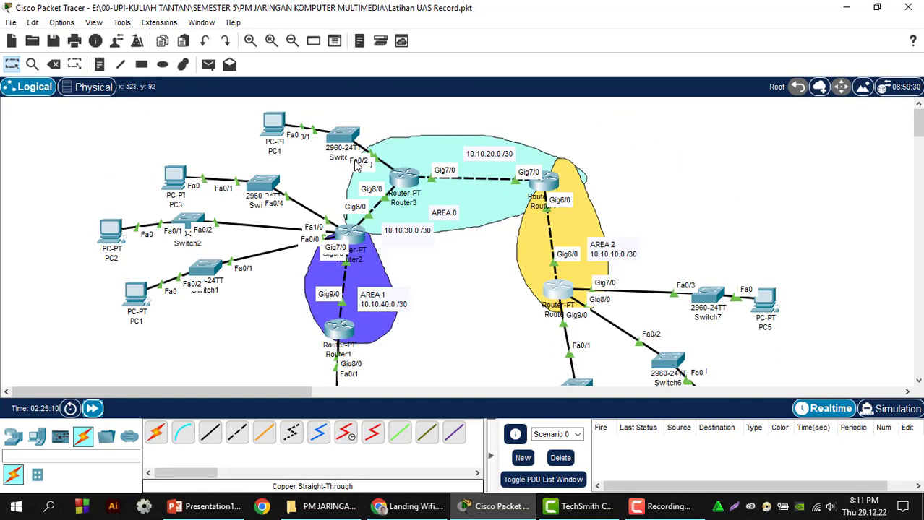
{"action": "scroll", "coordinate": [447, 195], "scroll_direction": "down", "scroll_amount": 4}
{"action": "left_click", "coordinate": [208, 64]}
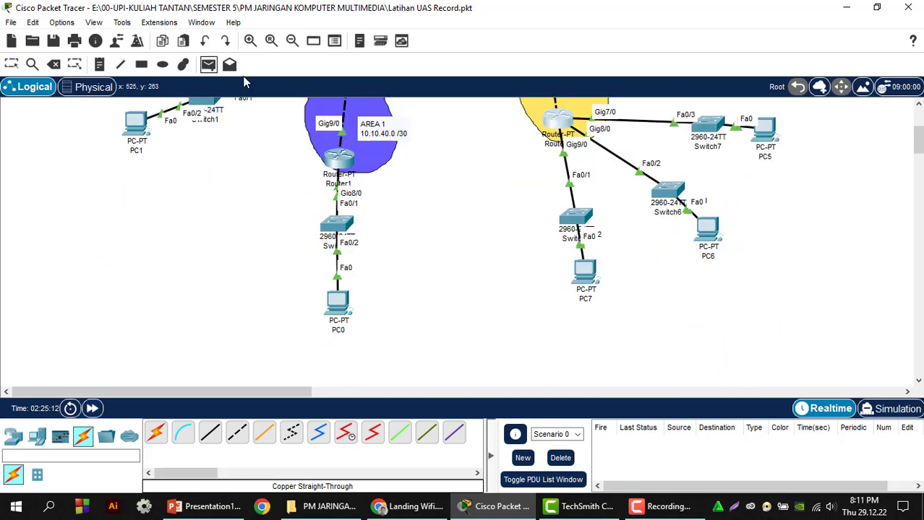
{"action": "left_click", "coordinate": [557, 121]}
{"action": "left_click", "coordinate": [587, 273]}
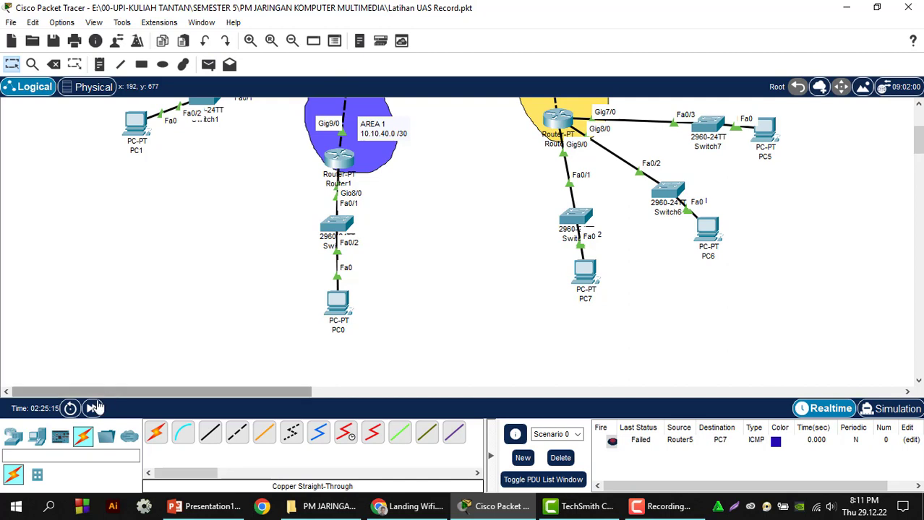
- Fast-forward the simulation time repeatedly to give the network time to converge
{"action": "left_click", "coordinate": [93, 409]}
{"action": "left_click", "coordinate": [95, 406]}
{"action": "left_click", "coordinate": [96, 406]}
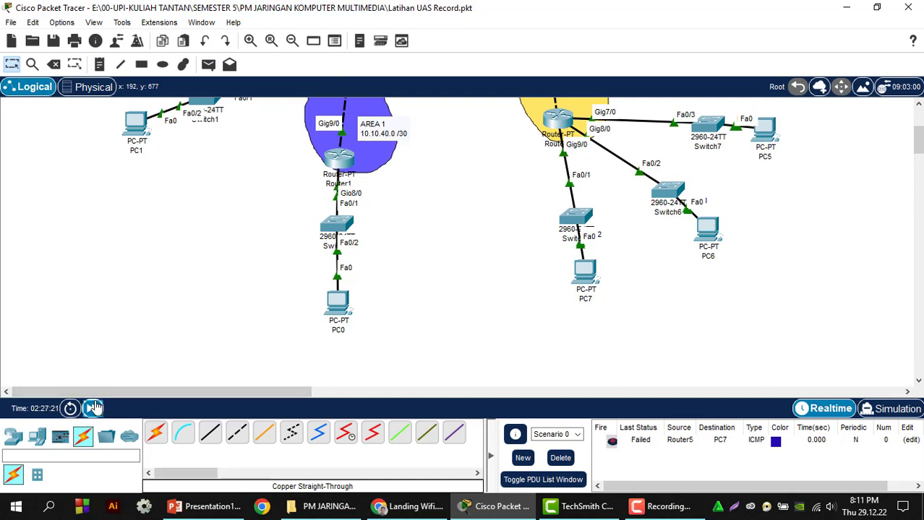
{"action": "left_click", "coordinate": [96, 406]}
{"action": "left_click", "coordinate": [95, 406]}
{"action": "left_click", "coordinate": [96, 407]}
{"action": "left_click", "coordinate": [96, 406]}
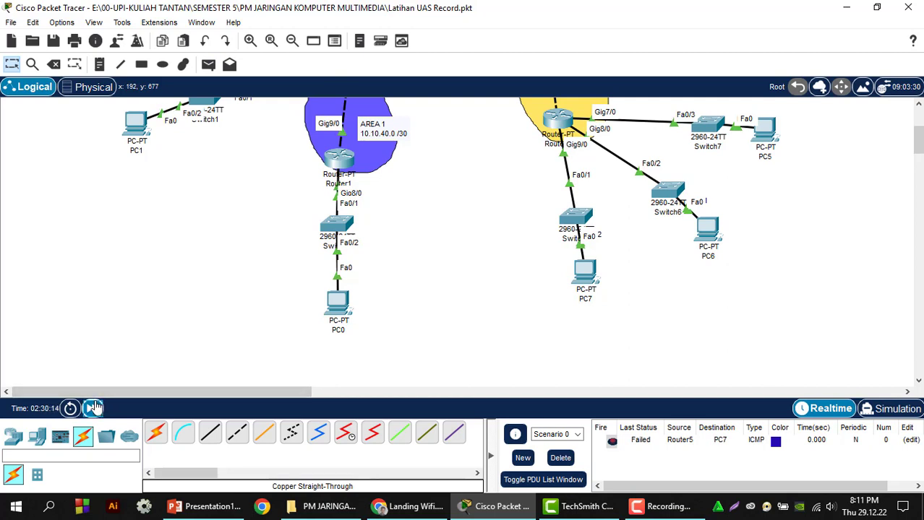
{"action": "left_click", "coordinate": [96, 406]}
{"action": "left_click", "coordinate": [96, 406]}
{"action": "left_click", "coordinate": [93, 408]}
{"action": "left_click", "coordinate": [93, 408]}
{"action": "left_click", "coordinate": [94, 408]}
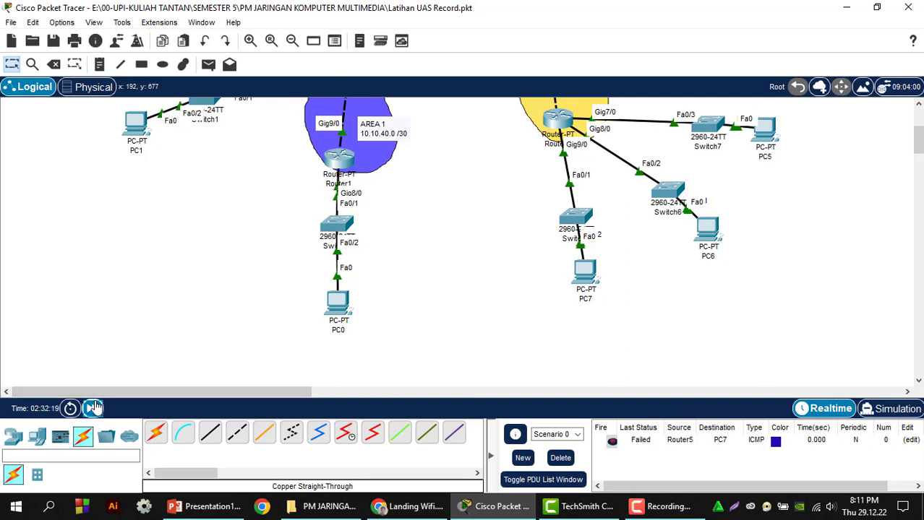
{"action": "left_click", "coordinate": [93, 409]}
- Send another simple PDU from Router5 to PC7 to retest the connection
{"action": "left_click", "coordinate": [208, 65]}
{"action": "scroll", "coordinate": [514, 193], "scroll_direction": "up", "scroll_amount": 2}
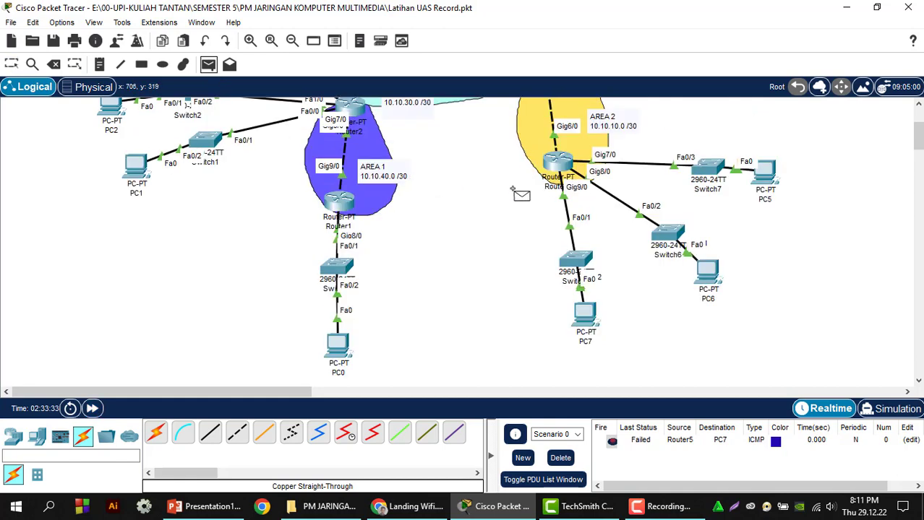
{"action": "scroll", "coordinate": [519, 195], "scroll_direction": "up", "scroll_amount": 2}
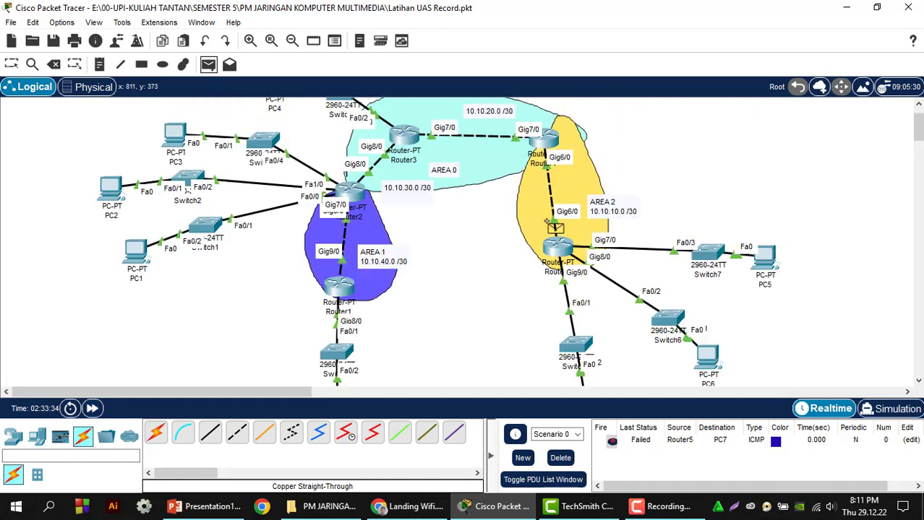
{"action": "left_click", "coordinate": [533, 142]}
{"action": "scroll", "coordinate": [549, 232], "scroll_direction": "down", "scroll_amount": 2}
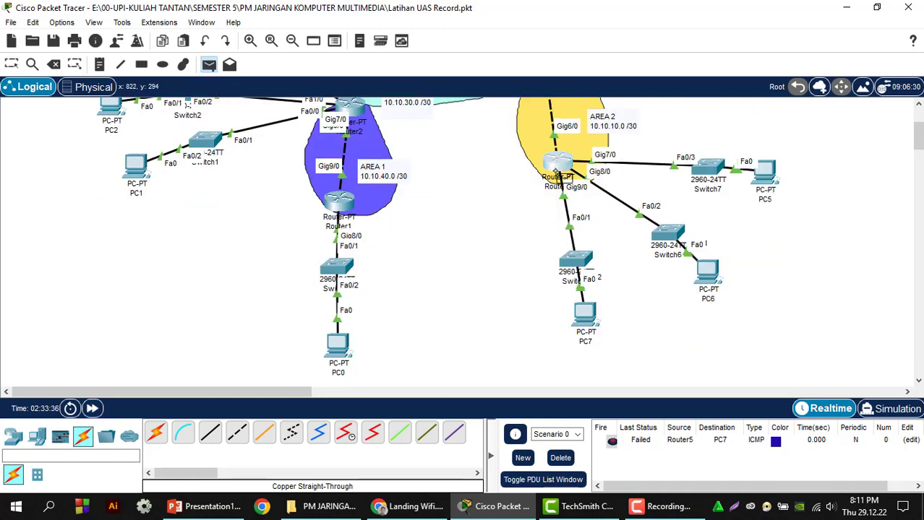
{"action": "left_click", "coordinate": [587, 318]}
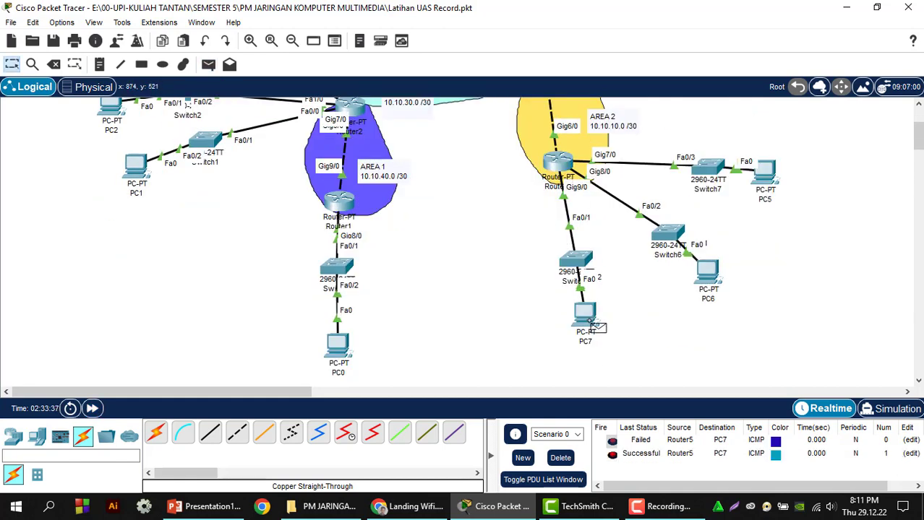
- Test PC7's reachability within Area 2 by sending simple PDUs from PC7 to PC6 and to PC5
{"action": "left_click", "coordinate": [209, 65]}
{"action": "left_click", "coordinate": [599, 305]}
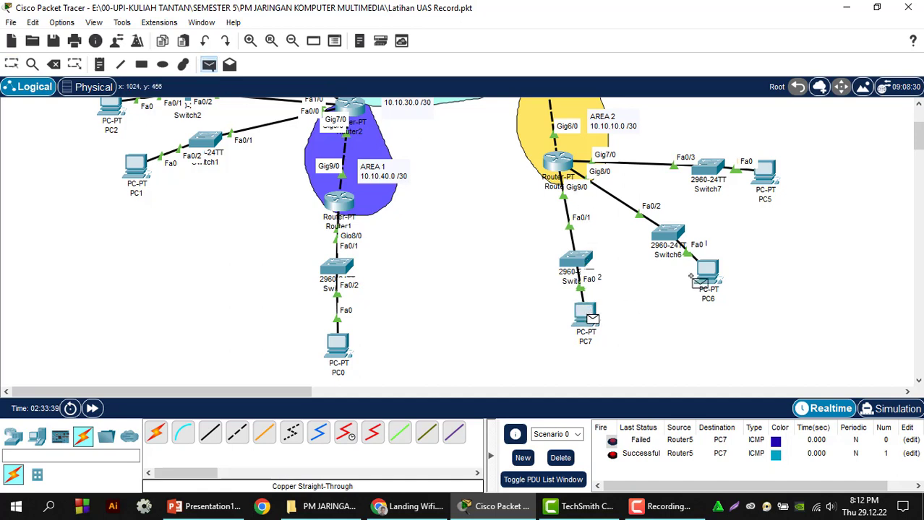
{"action": "left_click", "coordinate": [707, 274]}
{"action": "left_click", "coordinate": [208, 64]}
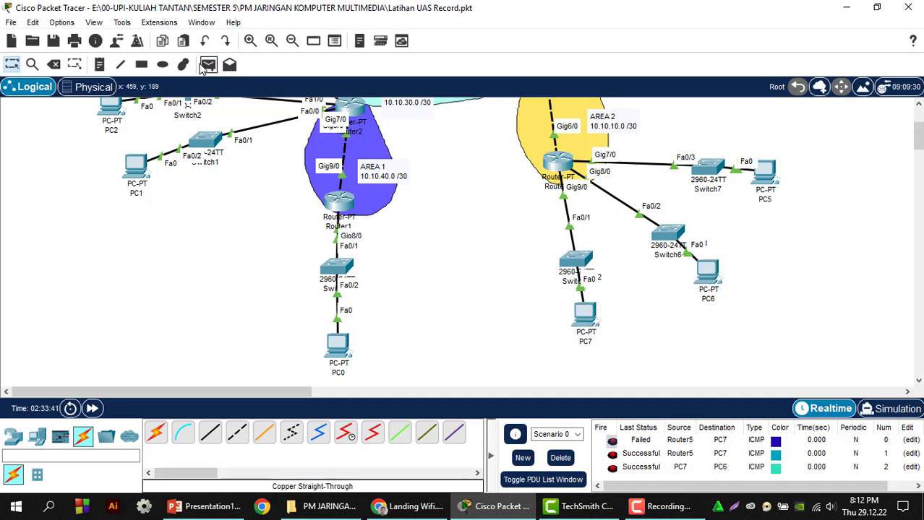
{"action": "left_click", "coordinate": [588, 316]}
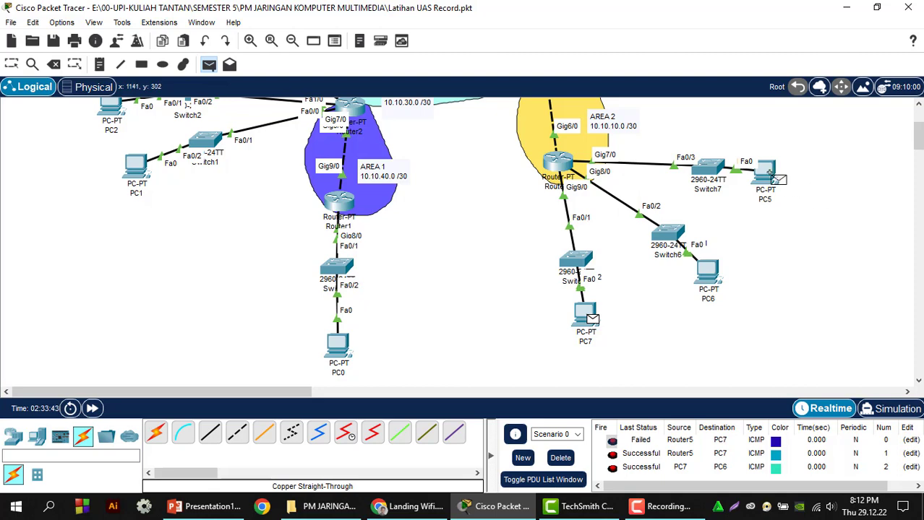
{"action": "left_click", "coordinate": [767, 175]}
- Send a simple PDU from PC7 to PC4 behind Router3 to test reachability across areas
{"action": "left_click", "coordinate": [208, 64]}
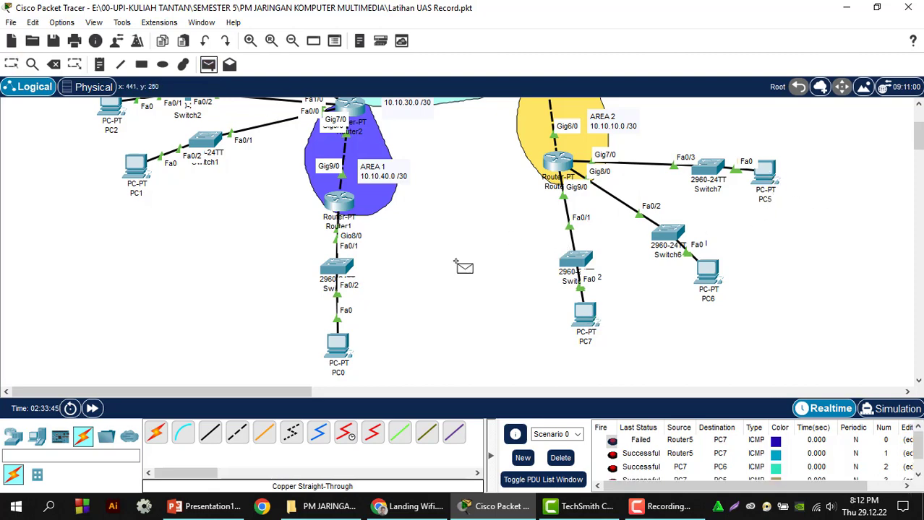
{"action": "scroll", "coordinate": [589, 318], "scroll_direction": "up", "scroll_amount": 3}
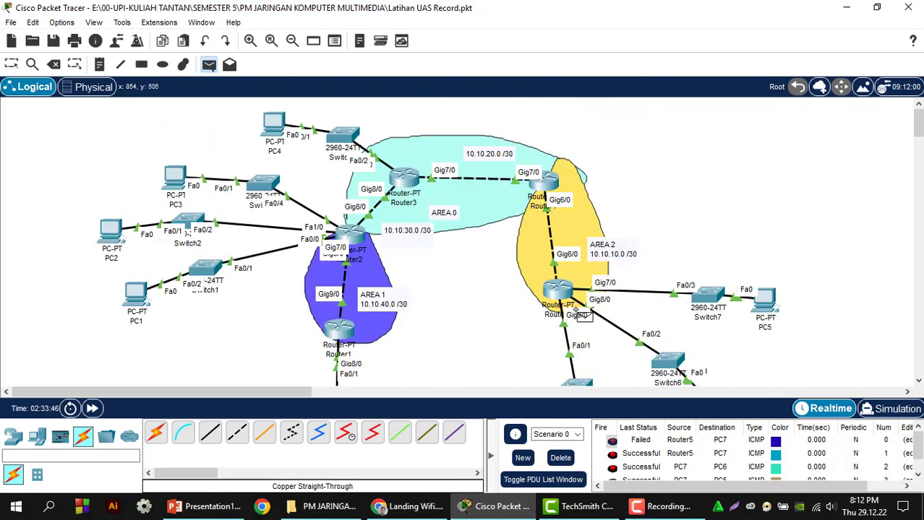
{"action": "left_click", "coordinate": [275, 128]}
{"action": "scroll", "coordinate": [694, 442], "scroll_direction": "down", "scroll_amount": 2}
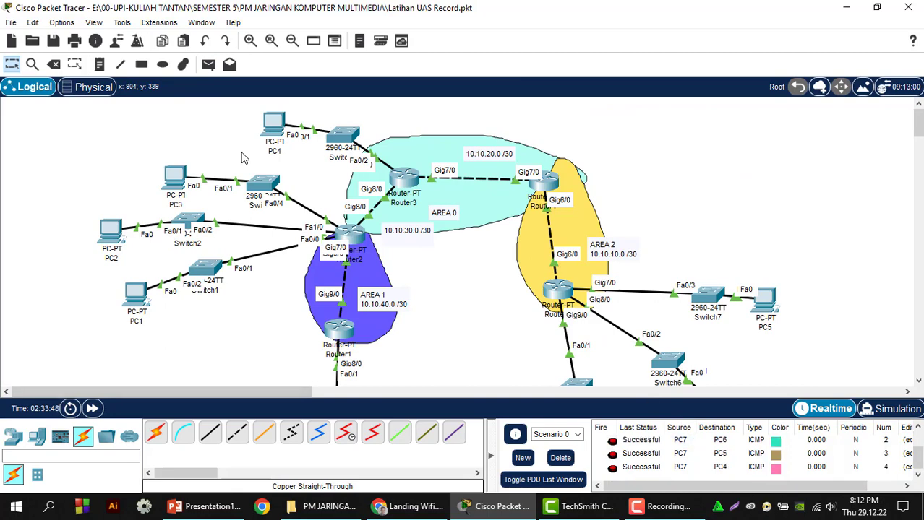
- Send a simple PDU from PC3 behind Router2 to PC7
{"action": "left_click", "coordinate": [208, 64]}
{"action": "left_click", "coordinate": [178, 173]}
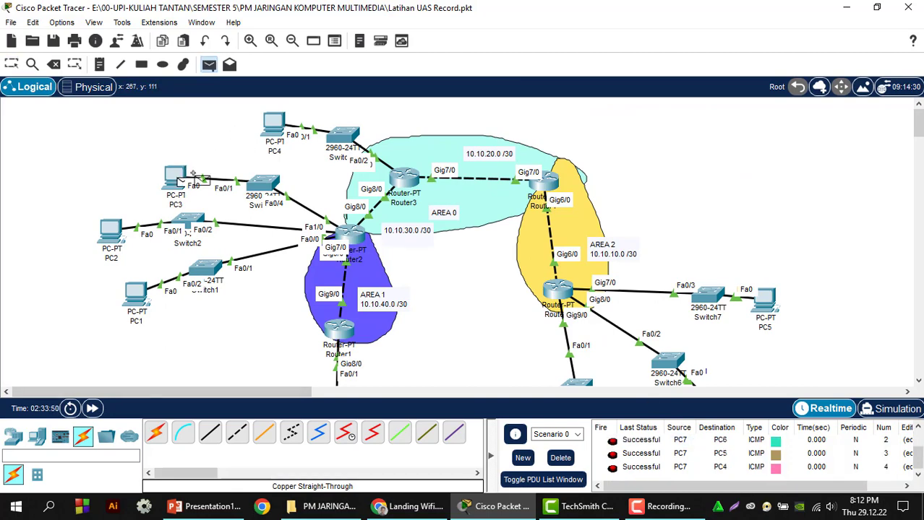
{"action": "scroll", "coordinate": [359, 204], "scroll_direction": "down", "scroll_amount": 3}
{"action": "left_click", "coordinate": [584, 314]}
{"action": "scroll", "coordinate": [723, 444], "scroll_direction": "down", "scroll_amount": 3}
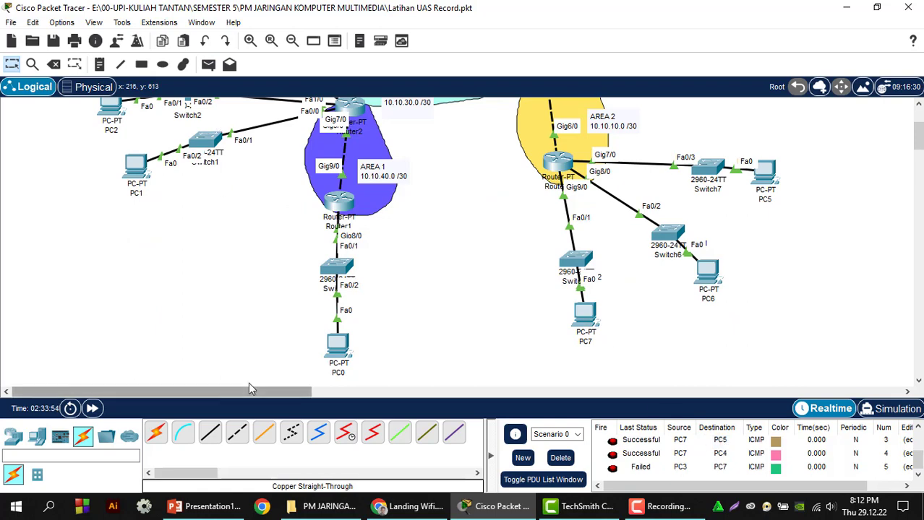
{"action": "scroll", "coordinate": [391, 340], "scroll_direction": "up", "scroll_amount": 3}
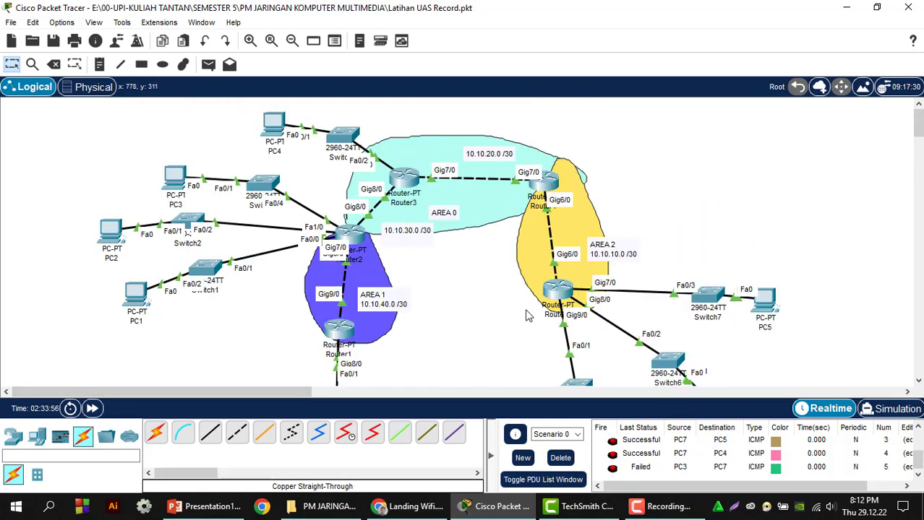
{"action": "scroll", "coordinate": [527, 312], "scroll_direction": "down", "scroll_amount": 3}
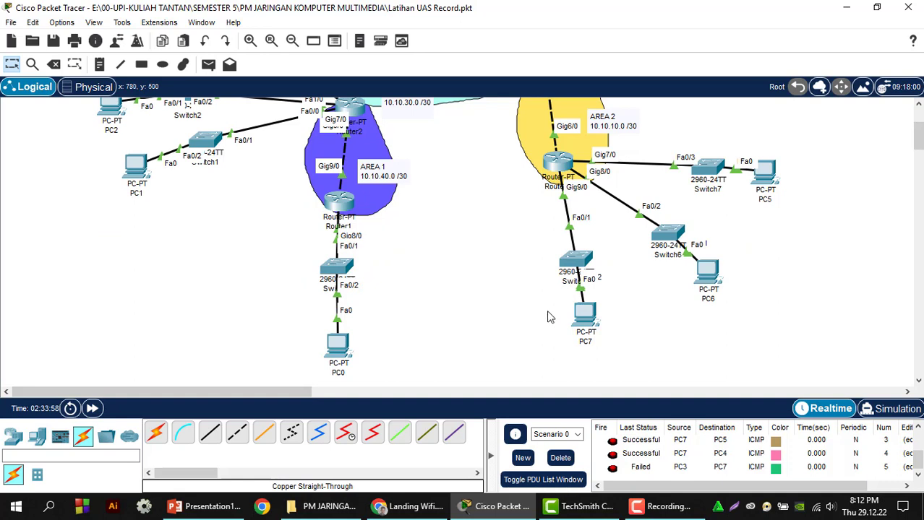